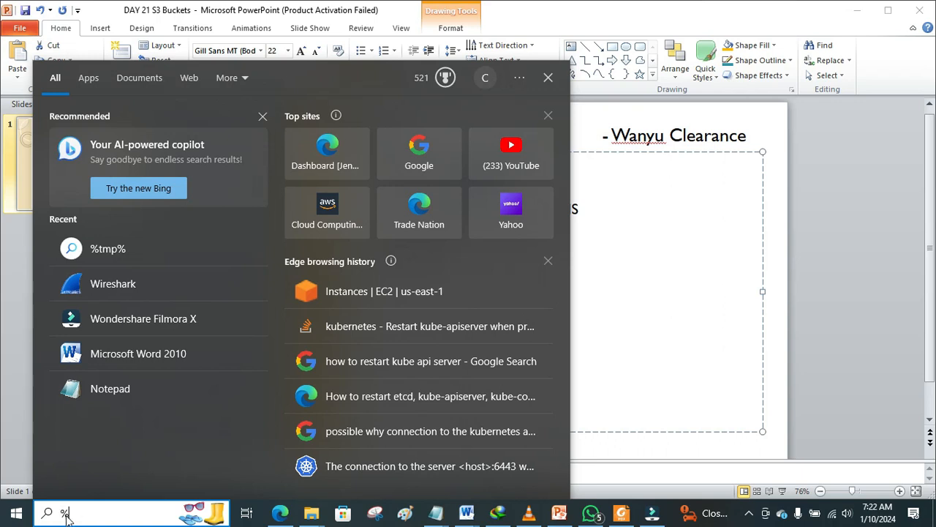
Step: Search Windows for %tmp% and open the local Temp folder in File Explorer
{"action": "type", "text": "tmp%"}
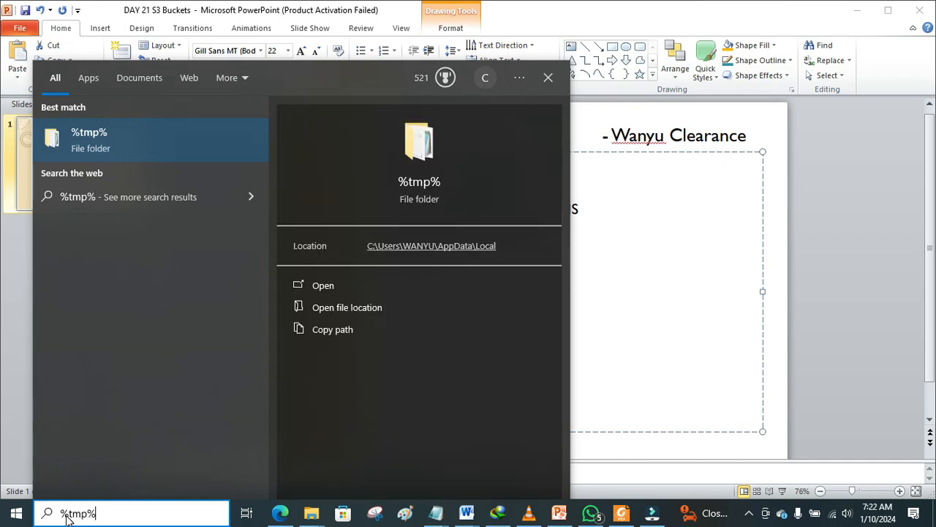
{"action": "left_click", "coordinate": [112, 143]}
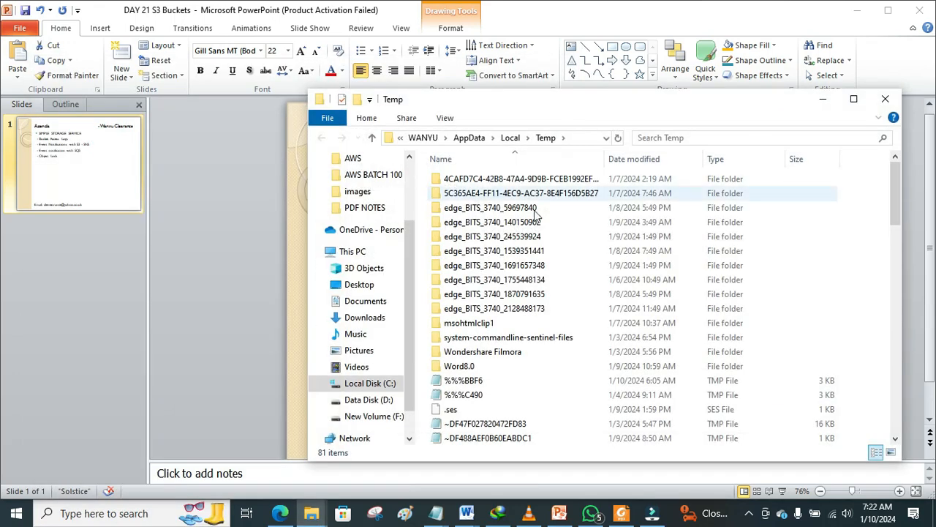
Step: Maximize the Temp window and scroll through its 81 items, including TMP and CVR files
{"action": "left_click", "coordinate": [854, 100]}
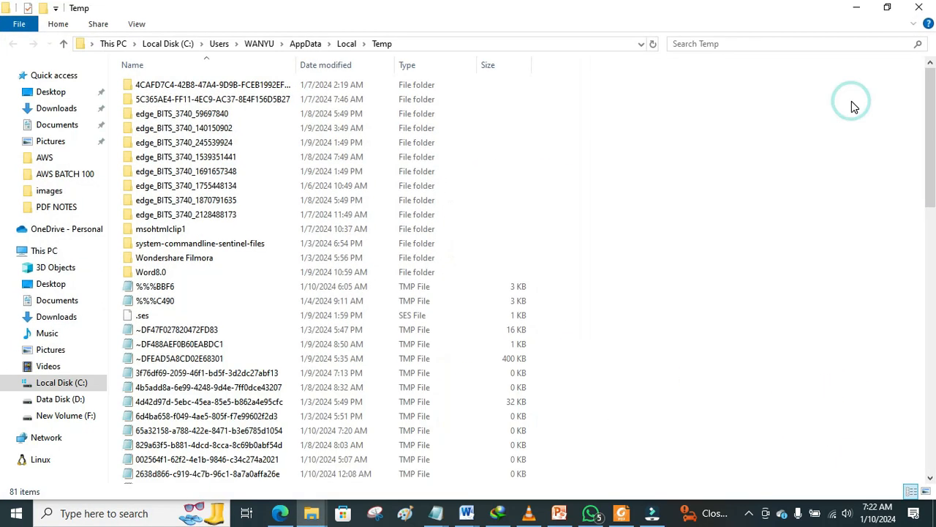
{"action": "left_click_drag", "start_coordinate": [932, 141], "coordinate": [882, 84]}
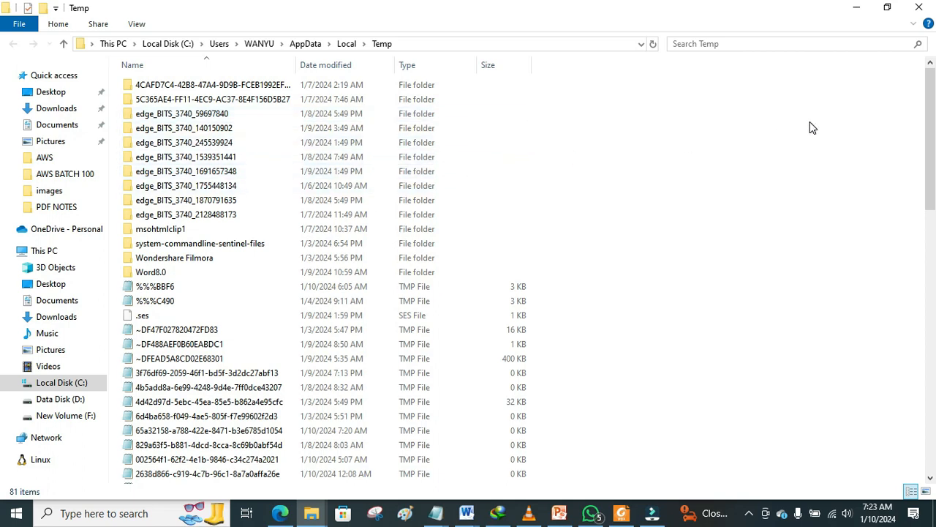
{"action": "mouse_move", "coordinate": [932, 78]}
{"action": "left_mouse_down"}
{"action": "mouse_move", "coordinate": [934, 331]}
{"action": "mouse_move", "coordinate": [924, 57]}
{"action": "left_mouse_up"}
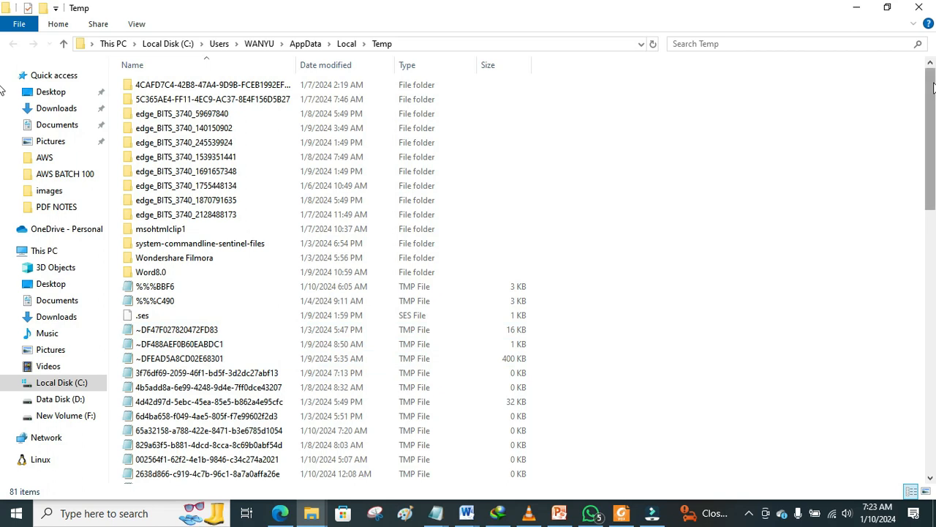
{"action": "scroll", "coordinate": [934, 117], "scroll_direction": "down", "scroll_amount": 2}
{"action": "left_click_drag", "start_coordinate": [934, 117], "coordinate": [934, 135]}
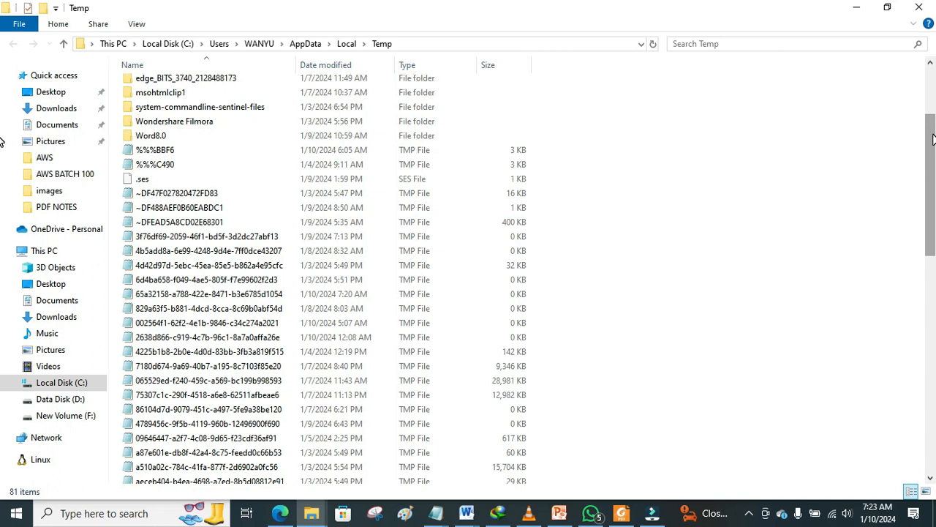
{"action": "left_click_drag", "start_coordinate": [933, 139], "coordinate": [934, 188]}
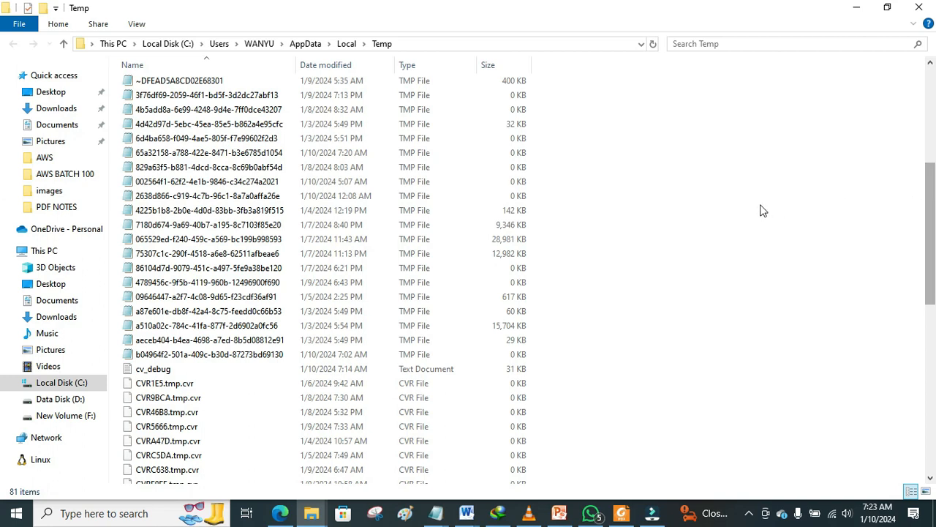
{"action": "scroll", "coordinate": [934, 196], "scroll_direction": "down", "scroll_amount": 1}
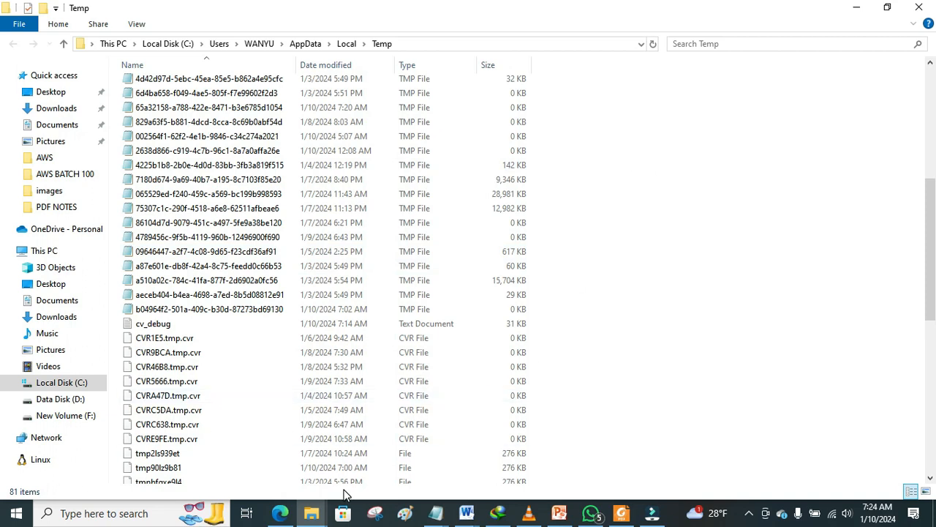
{"action": "mouse_move", "coordinate": [288, 516]}
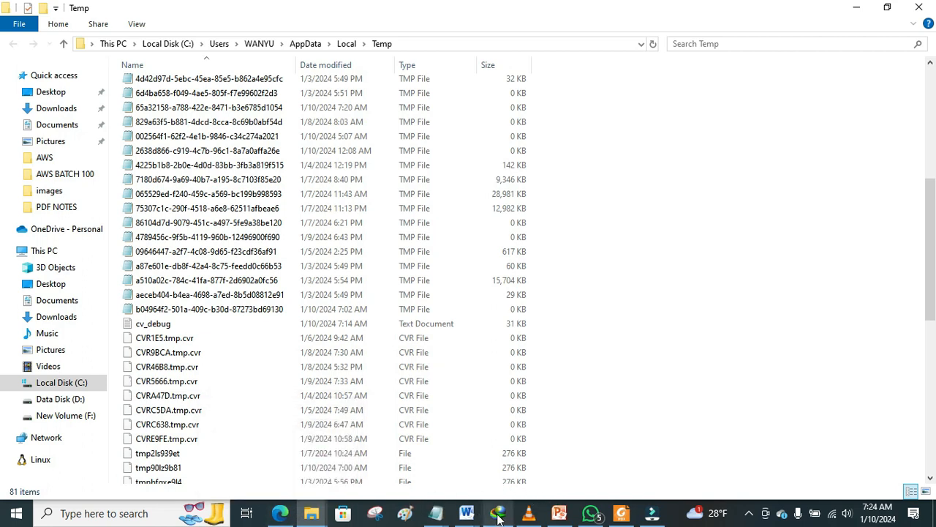
Step: Open Paint and draw two black U-shaped pencil curves, one left and one right
{"action": "left_click", "coordinate": [400, 519]}
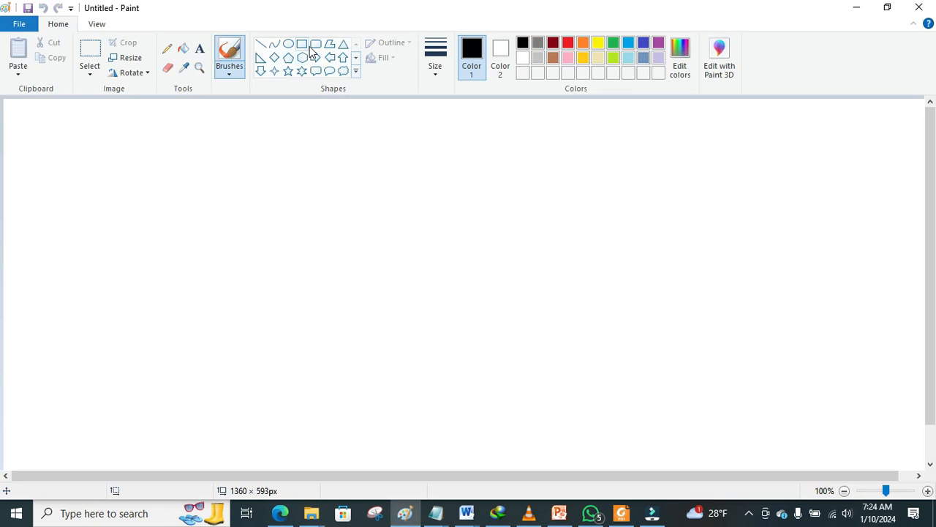
{"action": "left_click", "coordinate": [166, 49]}
{"action": "mouse_move", "coordinate": [103, 165]}
{"action": "left_mouse_down"}
{"action": "mouse_move", "coordinate": [146, 319]}
{"action": "mouse_move", "coordinate": [236, 333]}
{"action": "mouse_move", "coordinate": [282, 272]}
{"action": "mouse_move", "coordinate": [302, 166]}
{"action": "left_mouse_up"}
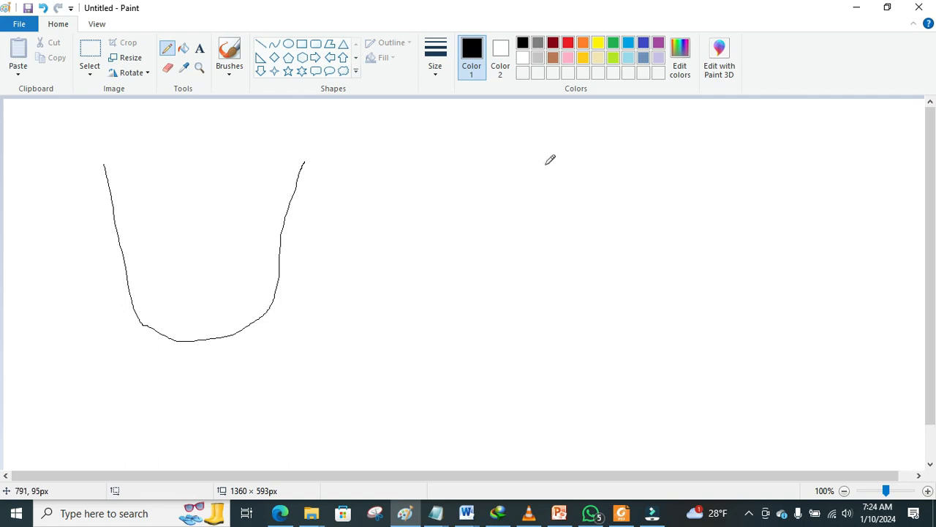
{"action": "mouse_move", "coordinate": [538, 155]}
{"action": "left_mouse_down"}
{"action": "mouse_move", "coordinate": [605, 340]}
{"action": "mouse_move", "coordinate": [670, 342]}
{"action": "mouse_move", "coordinate": [707, 325]}
{"action": "mouse_move", "coordinate": [721, 162]}
{"action": "mouse_move", "coordinate": [731, 150]}
{"action": "left_mouse_up"}
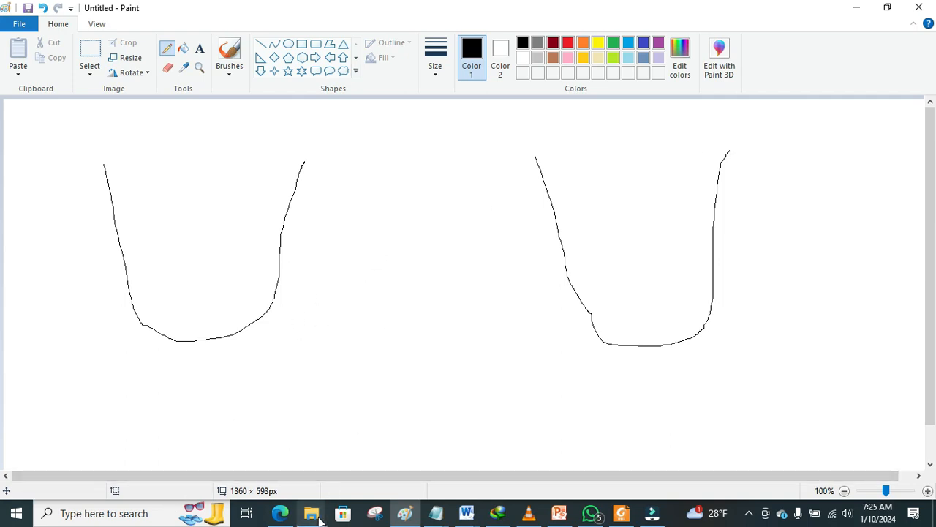
{"action": "mouse_move", "coordinate": [319, 518]}
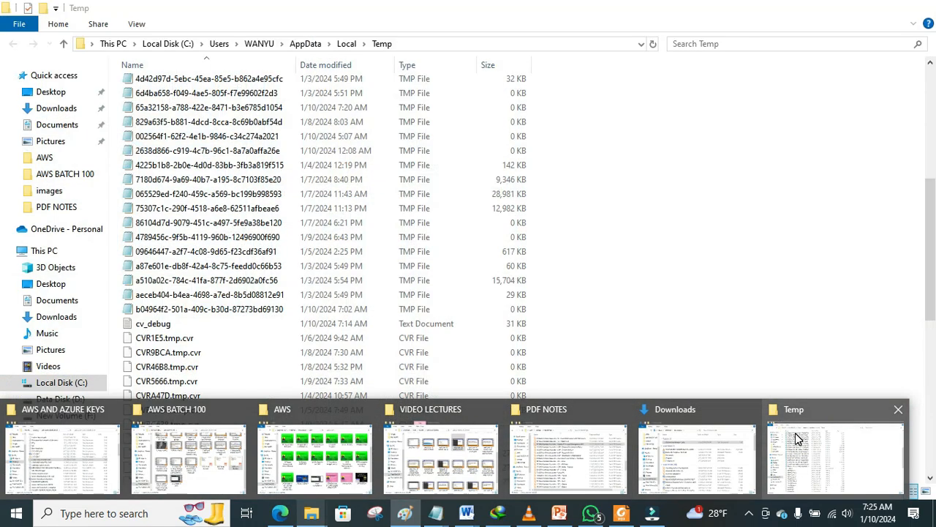
Step: Minimize the Temp window, highlight 'Access Logs' on the agenda slide, then switch to AWS sign-in
{"action": "left_click", "coordinate": [798, 438]}
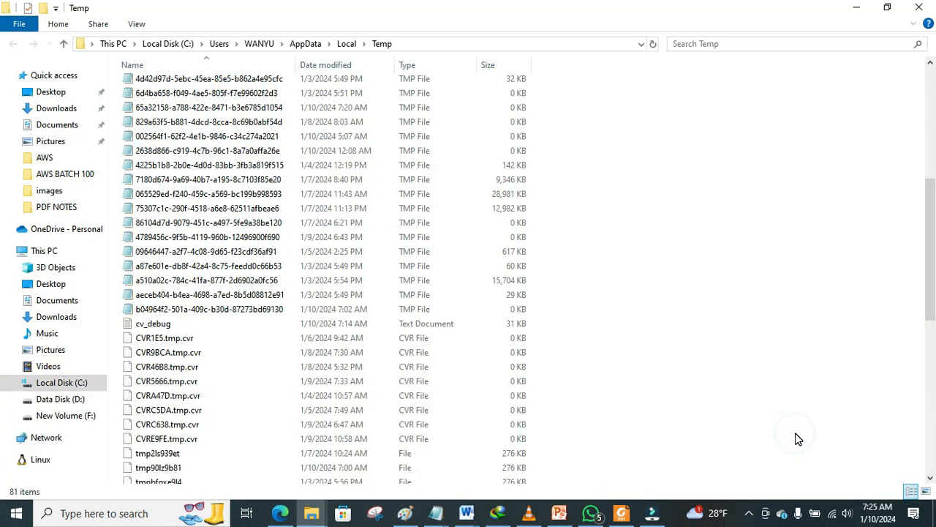
{"action": "left_click", "coordinate": [858, 8]}
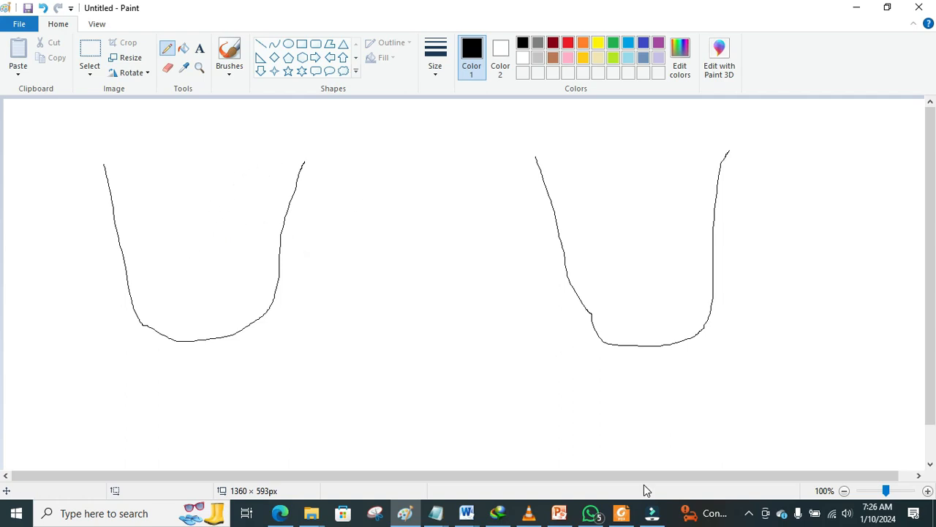
{"action": "left_click", "coordinate": [553, 519]}
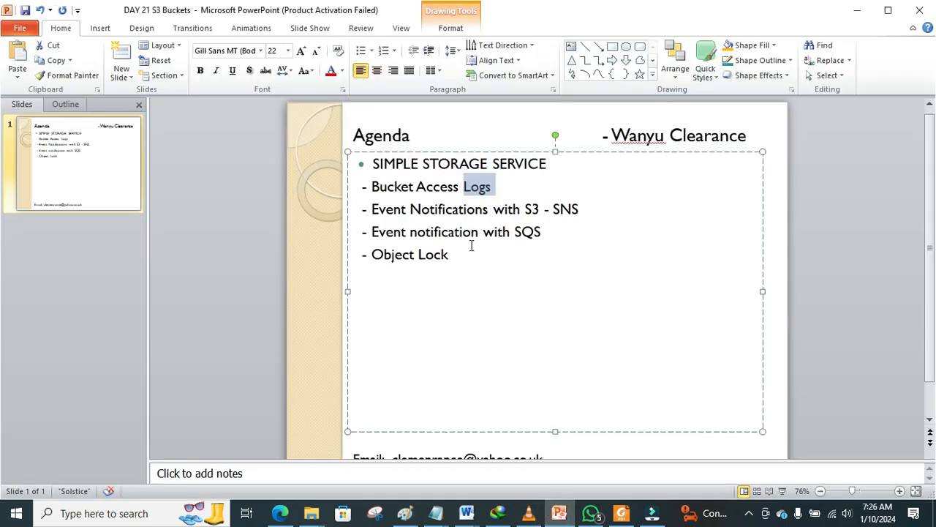
{"action": "left_click_drag", "start_coordinate": [417, 186], "coordinate": [490, 186]}
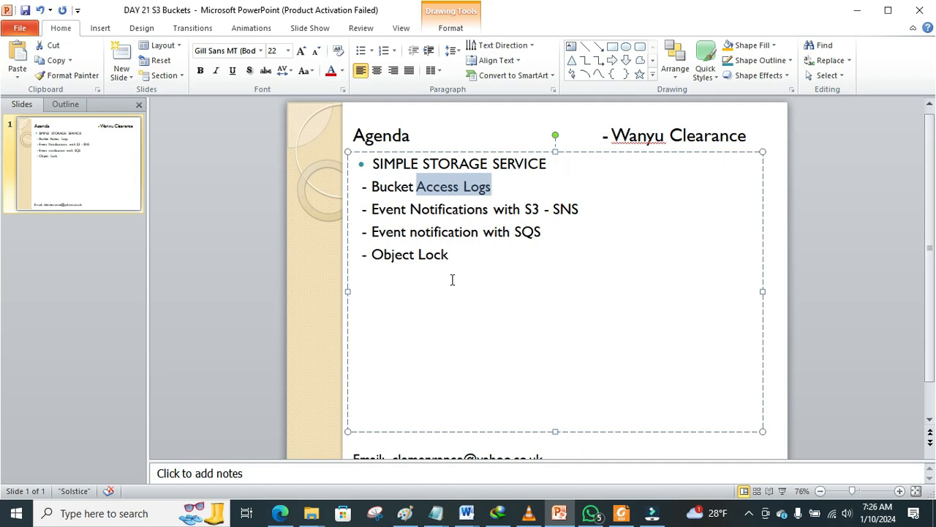
{"action": "left_click", "coordinate": [280, 513]}
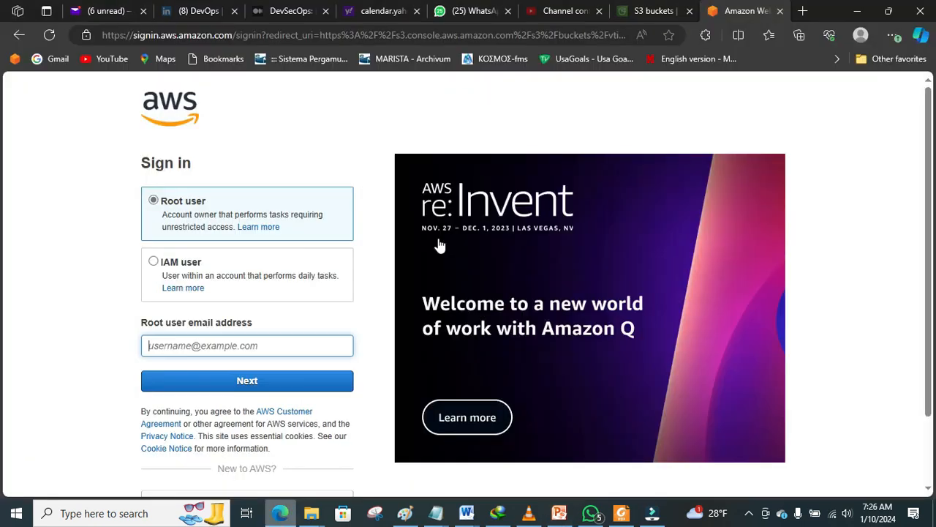
Step: Start a new S3 bucket and name it accesslogsvtia
{"action": "left_click", "coordinate": [633, 16]}
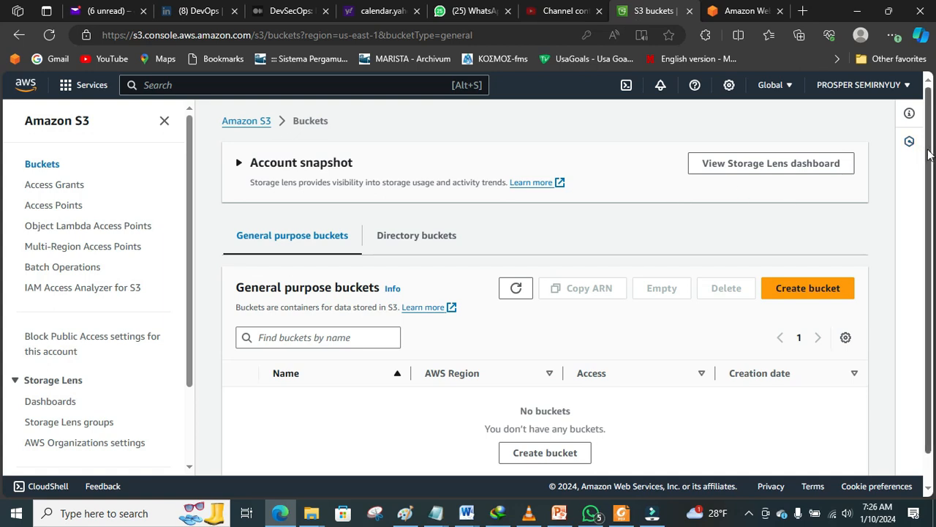
{"action": "left_click_drag", "start_coordinate": [930, 153], "coordinate": [931, 189]}
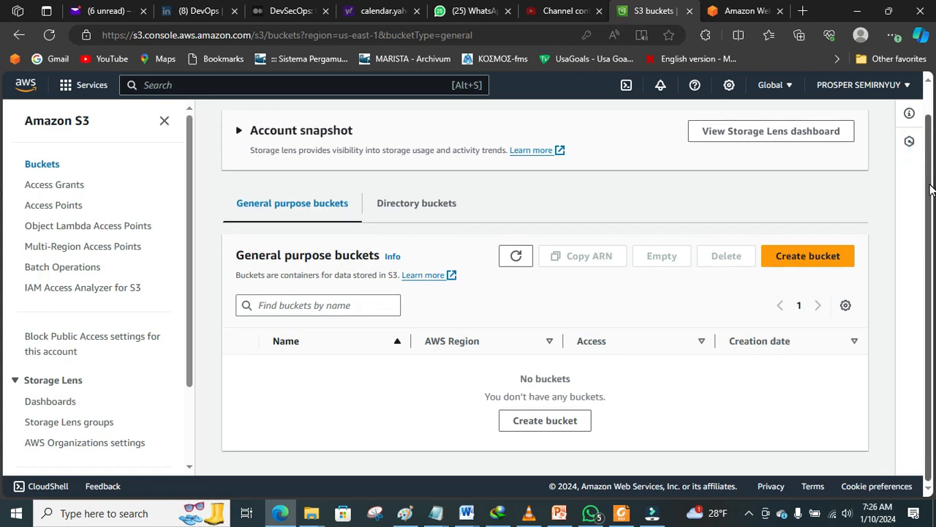
{"action": "left_click", "coordinate": [790, 261]}
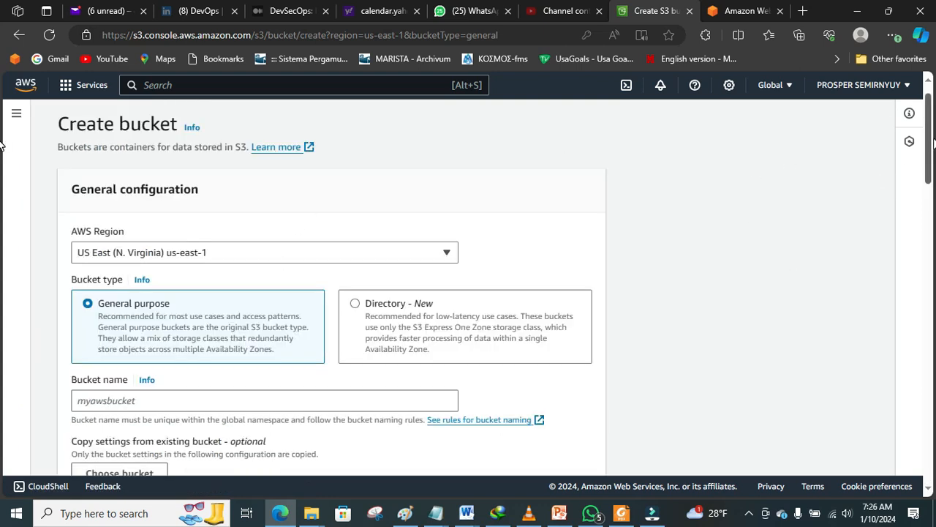
{"action": "scroll", "coordinate": [931, 147], "scroll_direction": "down", "scroll_amount": 2}
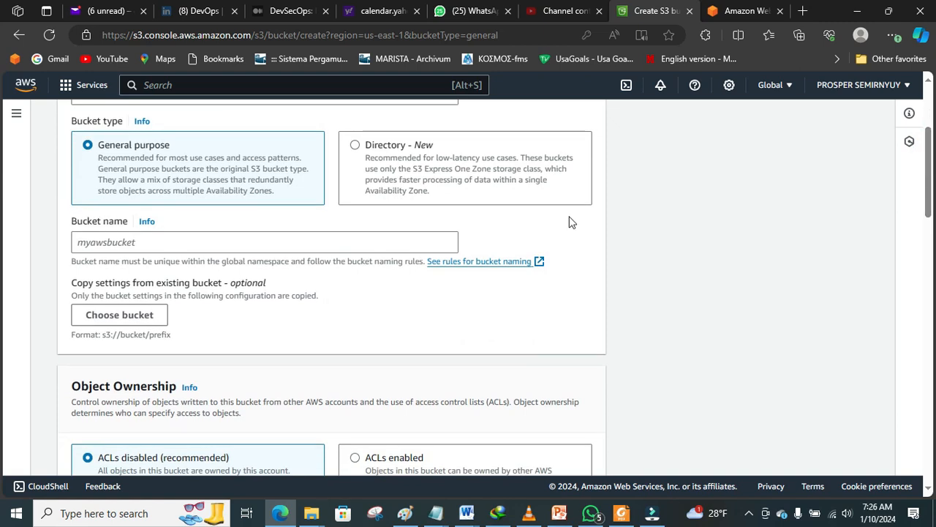
{"action": "left_click", "coordinate": [341, 239]}
{"action": "type", "text": "a"}
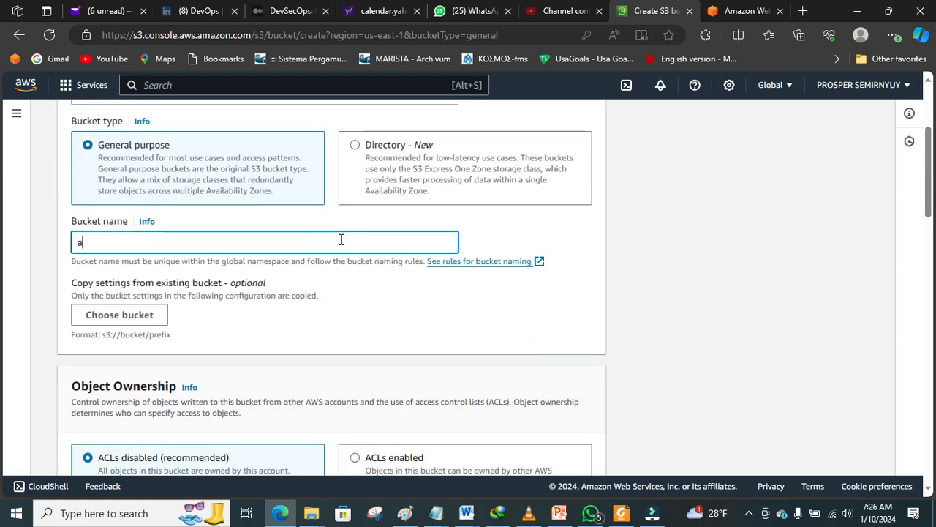
{"action": "type", "text": "ccesslogsvtia"}
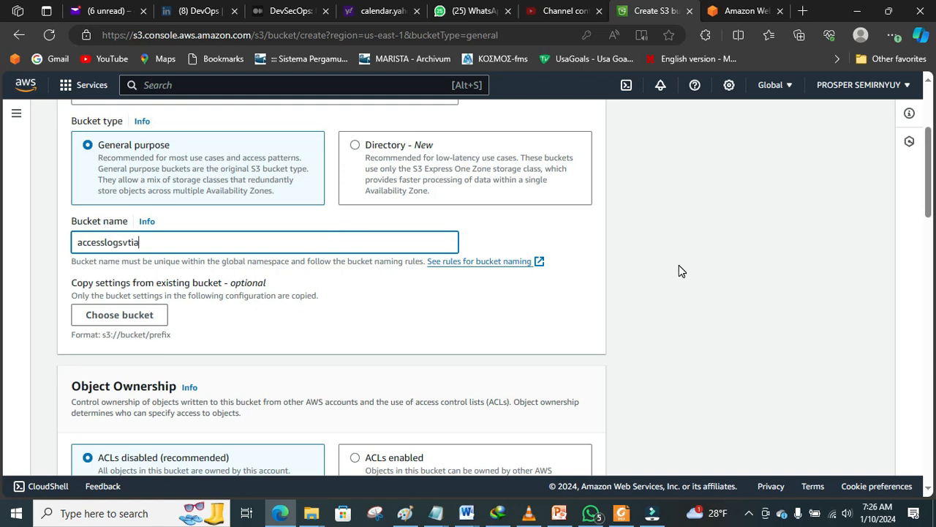
Step: Enable ACLs and turn off Block all public access, acknowledging the bucket may become public
{"action": "scroll", "coordinate": [931, 185], "scroll_direction": "down", "scroll_amount": 2}
{"action": "scroll", "coordinate": [2, 218], "scroll_direction": "down", "scroll_amount": 2}
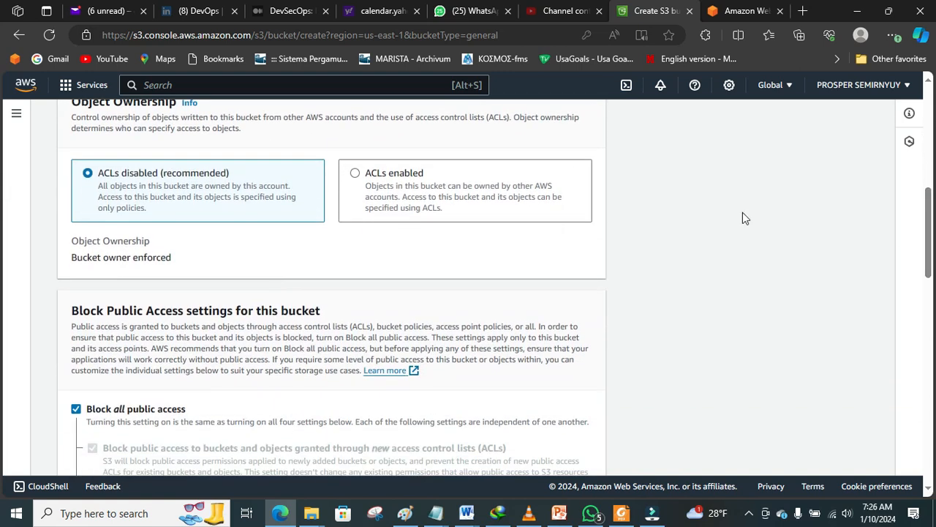
{"action": "left_click", "coordinate": [440, 199]}
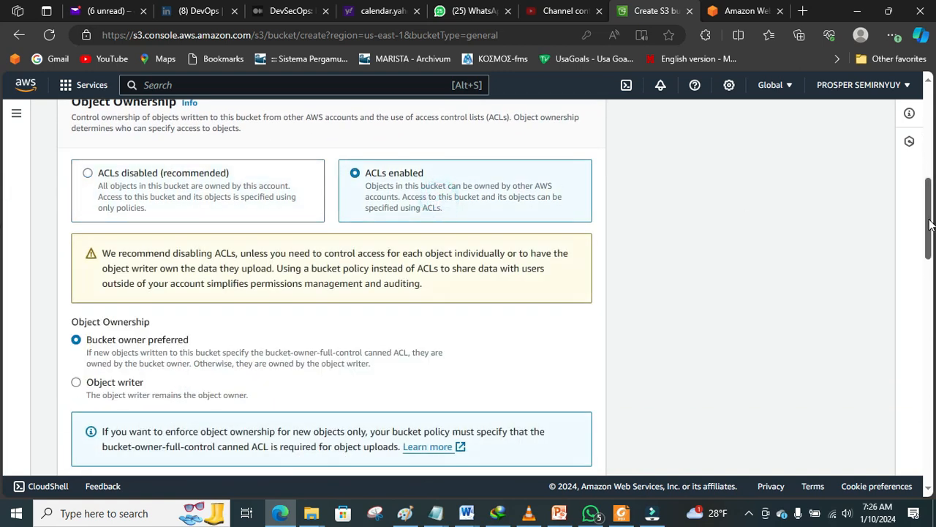
{"action": "scroll", "coordinate": [931, 233], "scroll_direction": "down", "scroll_amount": 1}
{"action": "scroll", "coordinate": [931, 232], "scroll_direction": "down", "scroll_amount": 2}
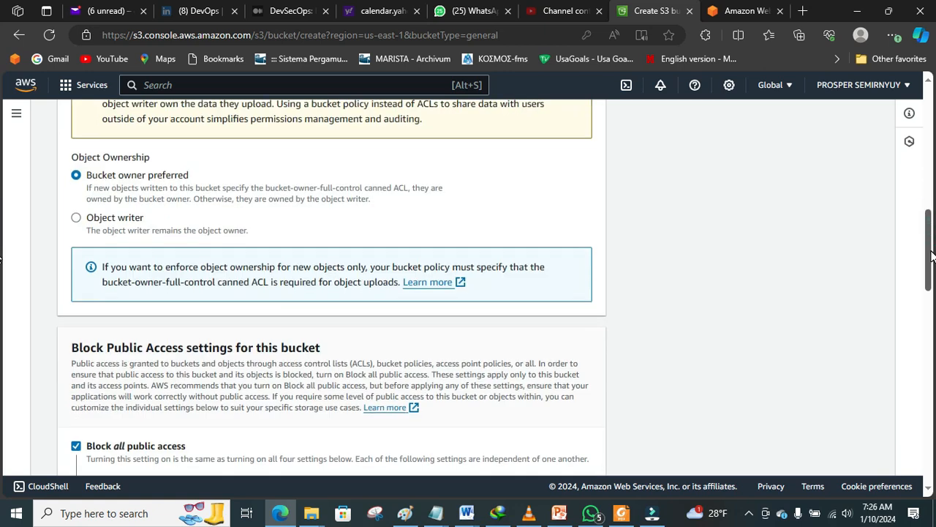
{"action": "scroll", "coordinate": [2, 292], "scroll_direction": "down", "scroll_amount": 4}
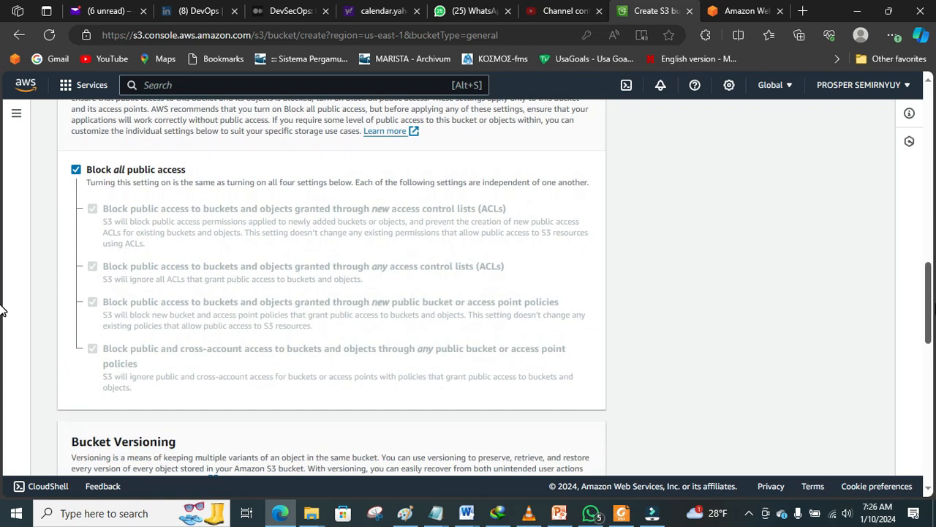
{"action": "left_click", "coordinate": [78, 167]}
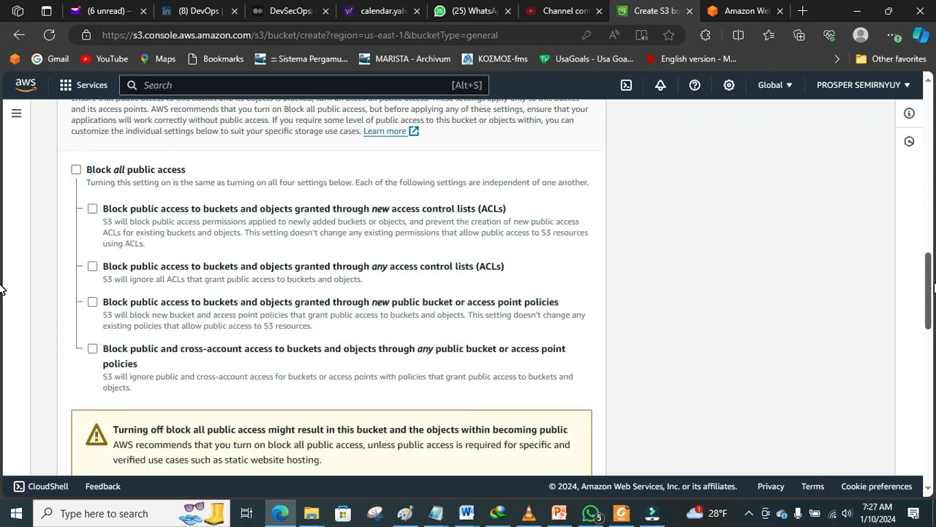
{"action": "scroll", "coordinate": [2, 292], "scroll_direction": "down", "scroll_amount": 4}
{"action": "scroll", "coordinate": [2, 343], "scroll_direction": "up", "scroll_amount": 1}
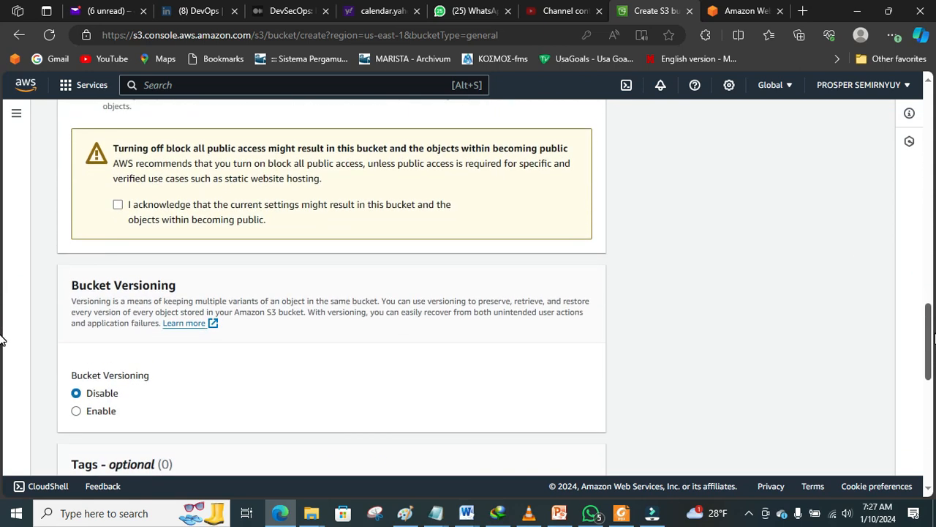
{"action": "left_click", "coordinate": [118, 206]}
Step: Create the accesslogsvtia bucket and dismiss the success banner
{"action": "scroll", "coordinate": [1, 366], "scroll_direction": "down", "scroll_amount": 3}
{"action": "scroll", "coordinate": [2, 385], "scroll_direction": "down", "scroll_amount": 1}
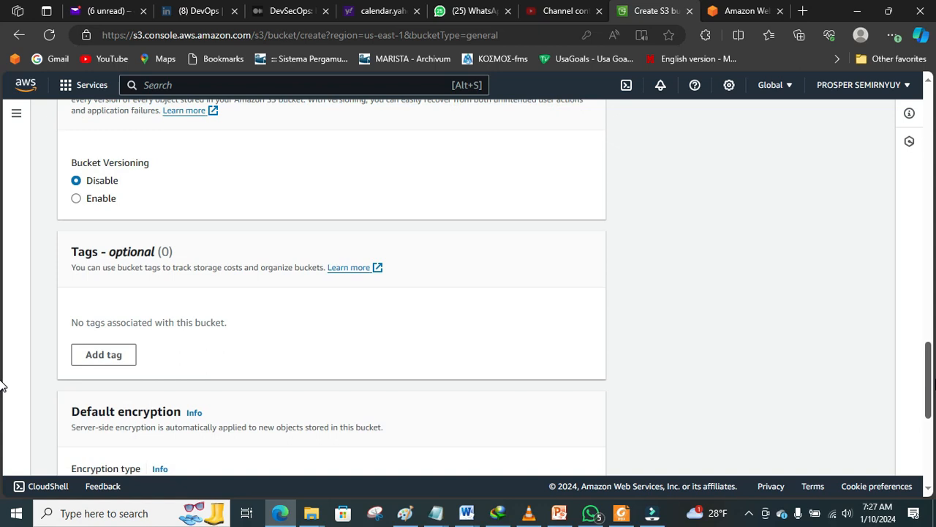
{"action": "scroll", "coordinate": [2, 386], "scroll_direction": "down", "scroll_amount": 3}
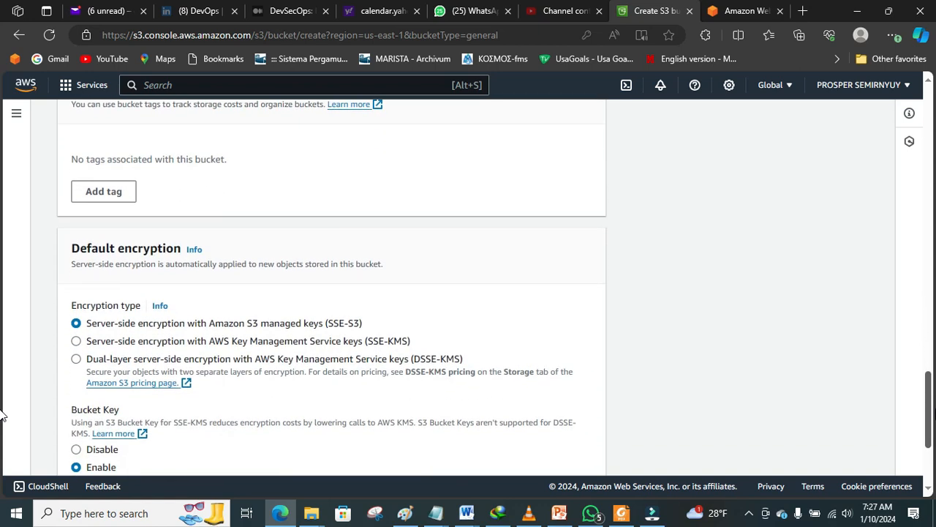
{"action": "scroll", "coordinate": [1, 432], "scroll_direction": "down", "scroll_amount": 2}
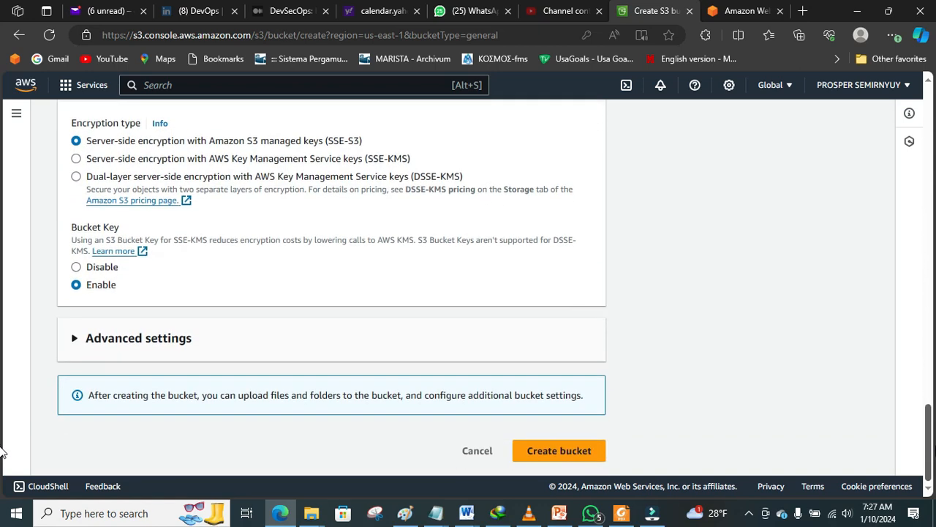
{"action": "left_click", "coordinate": [585, 451]}
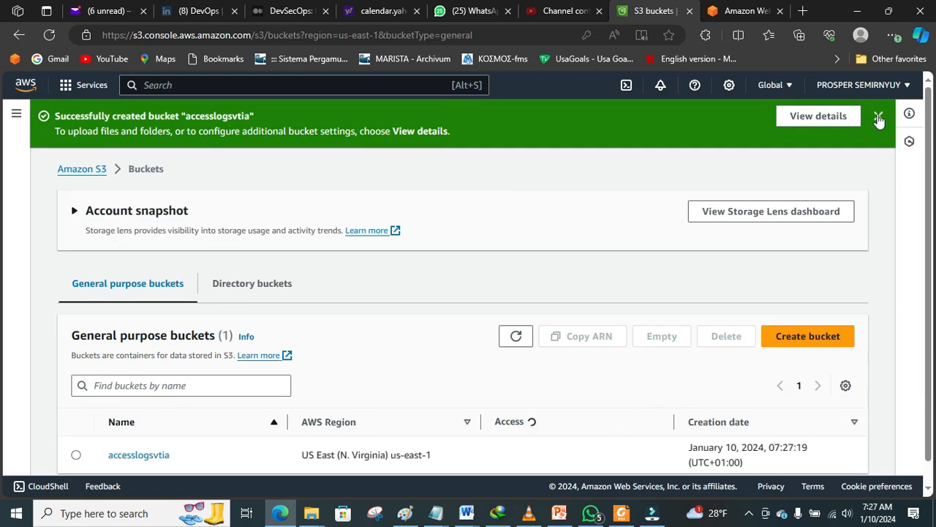
{"action": "left_click", "coordinate": [878, 118]}
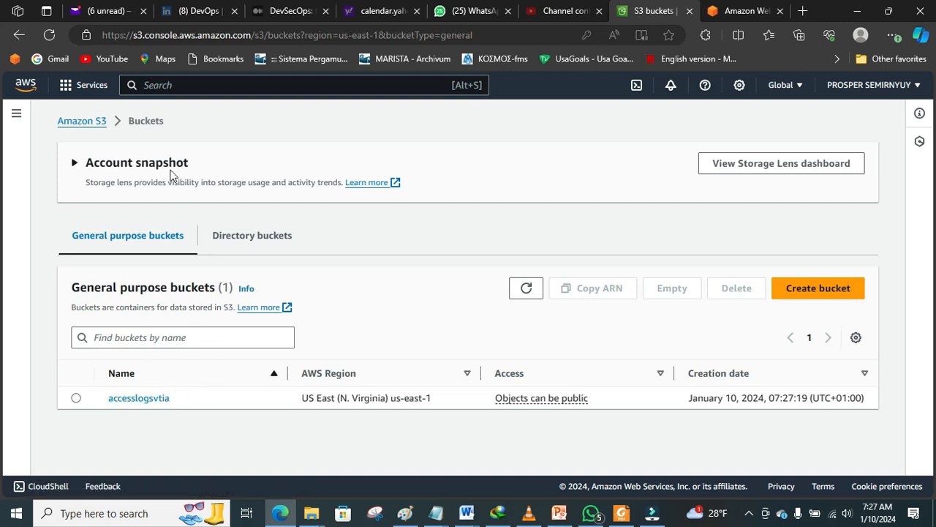
Step: Start another bucket and name it logsbucketvtia
{"action": "left_click", "coordinate": [799, 288]}
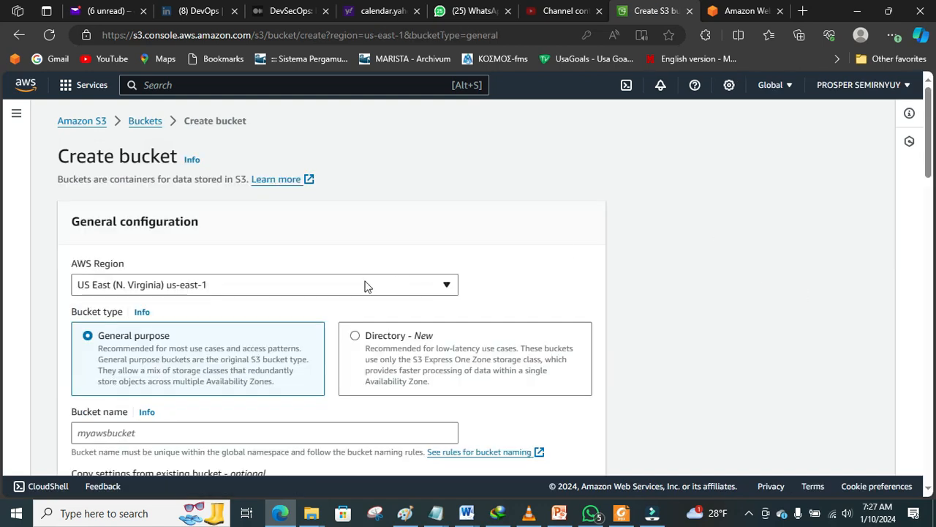
{"action": "left_click", "coordinate": [269, 434]}
{"action": "type", "text": "logsbucketvtia"}
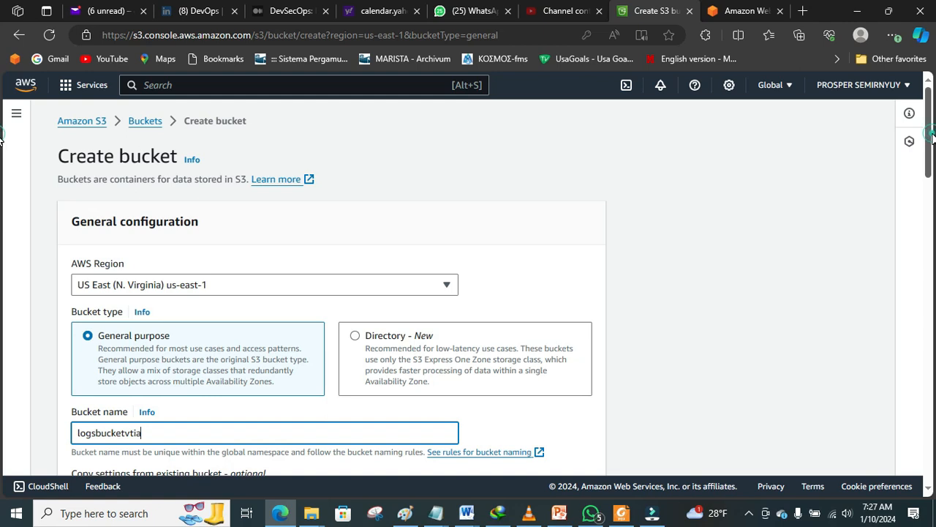
{"action": "scroll", "coordinate": [3, 139], "scroll_direction": "down", "scroll_amount": 3}
{"action": "scroll", "coordinate": [3, 198], "scroll_direction": "down", "scroll_amount": 2}
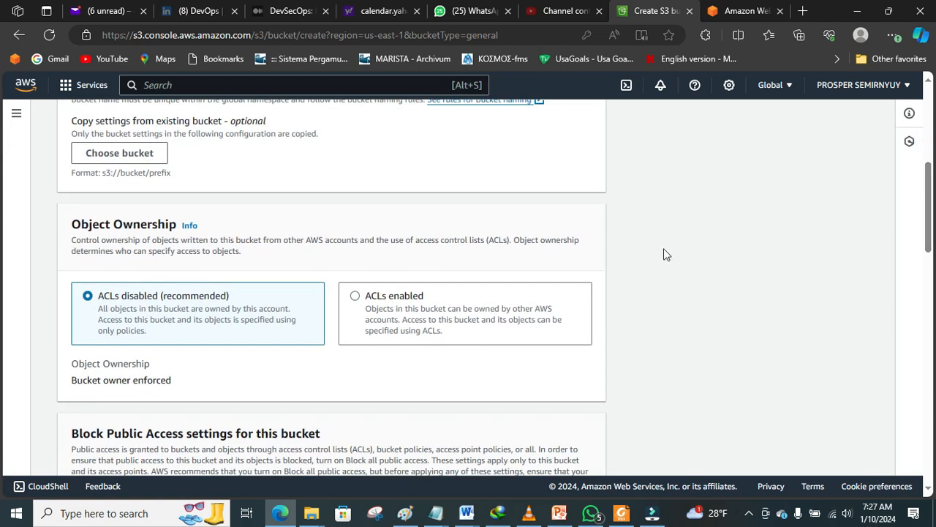
Step: Enable ACLs, unblock all public access with acknowledgement, and create logsbucketvtia
{"action": "left_click", "coordinate": [506, 300]}
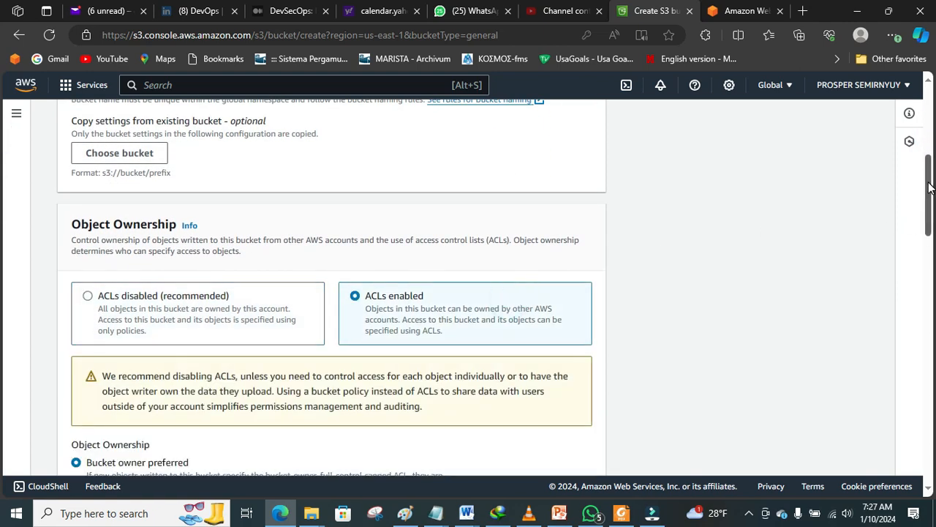
{"action": "left_click_drag", "start_coordinate": [927, 183], "coordinate": [932, 300]}
{"action": "scroll", "coordinate": [1, 304], "scroll_direction": "down", "scroll_amount": 2}
{"action": "scroll", "coordinate": [0, 304], "scroll_direction": "up", "scroll_amount": 1}
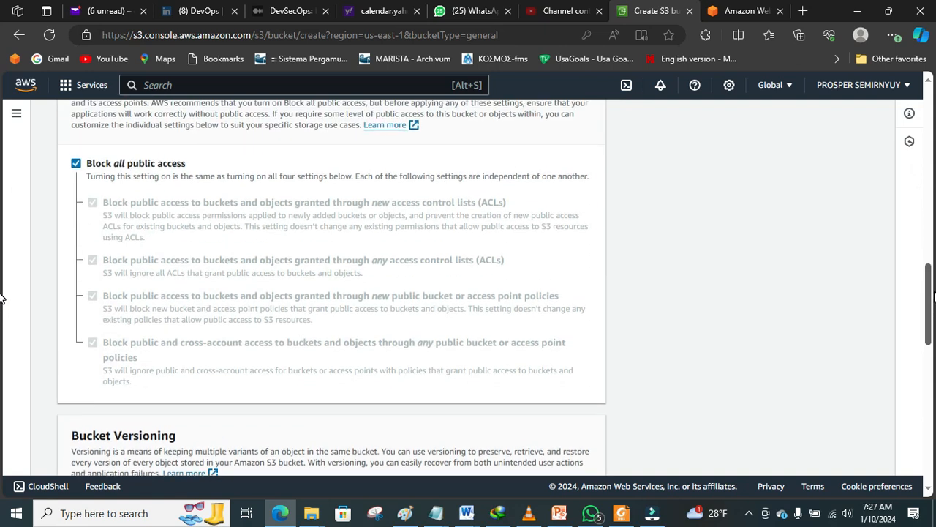
{"action": "left_click", "coordinate": [77, 162]}
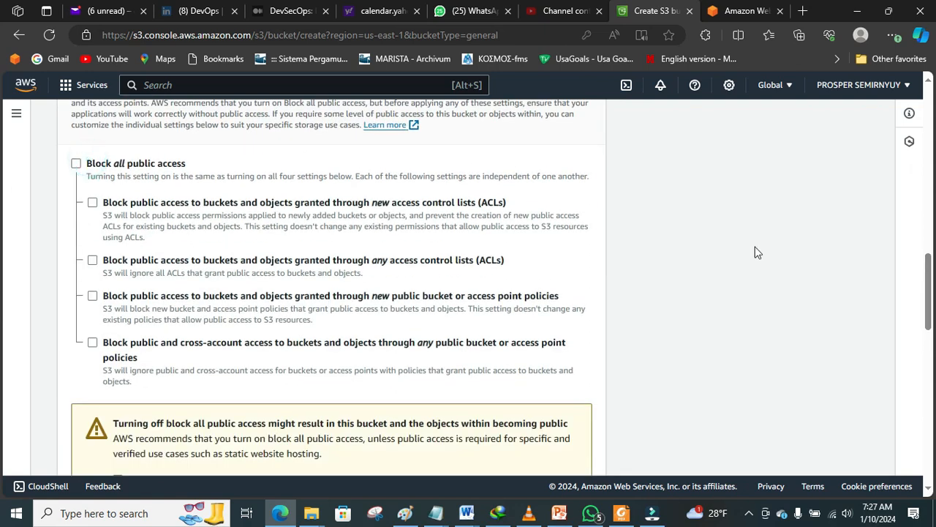
{"action": "scroll", "coordinate": [2, 307], "scroll_direction": "down", "scroll_amount": 4}
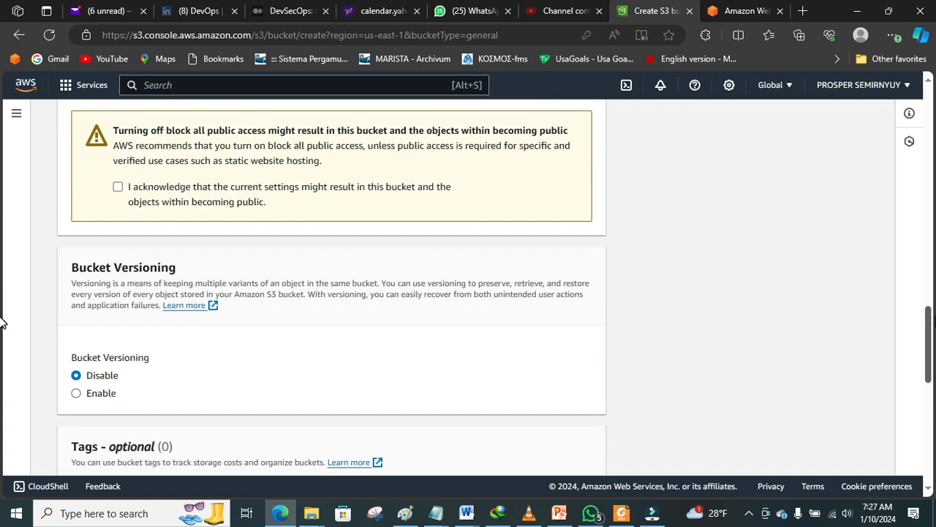
{"action": "left_click", "coordinate": [117, 189]}
{"action": "scroll", "coordinate": [2, 483], "scroll_direction": "down", "scroll_amount": 7}
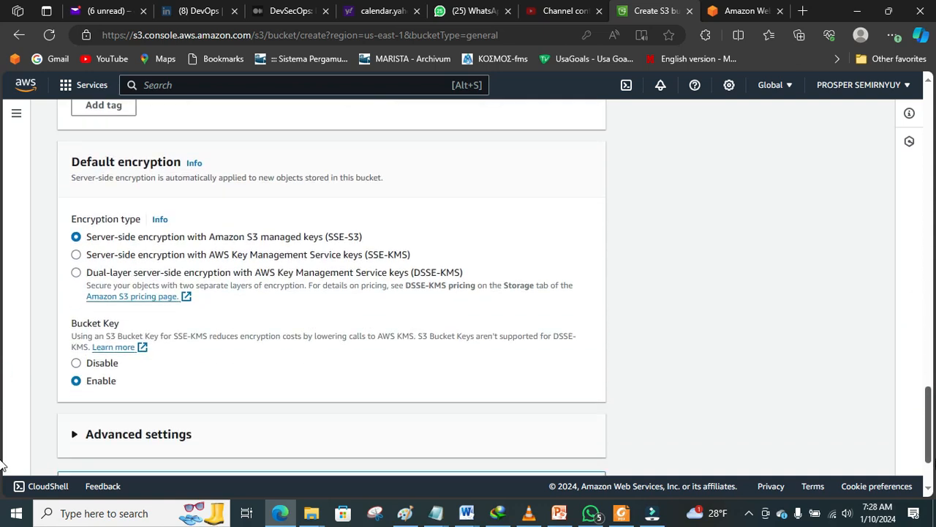
{"action": "left_click", "coordinate": [539, 456]}
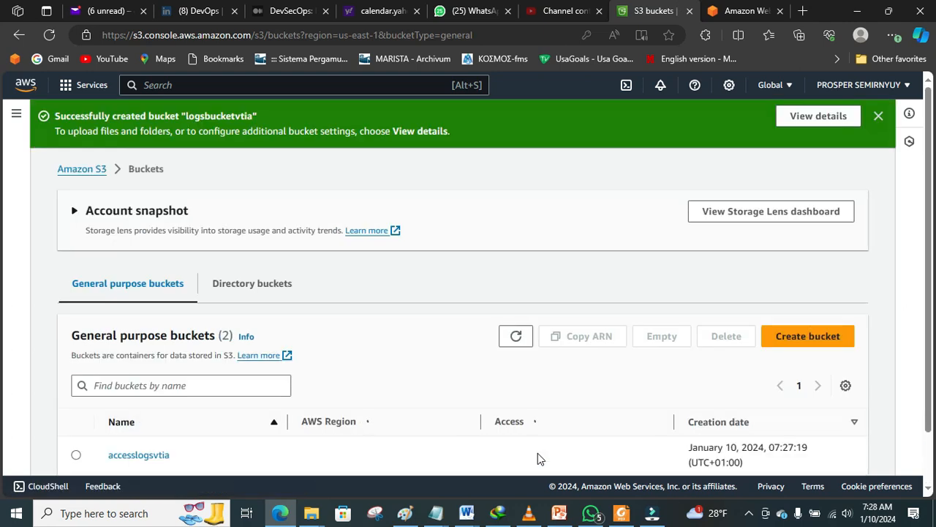
{"action": "scroll", "coordinate": [2, 242], "scroll_direction": "down", "scroll_amount": 1}
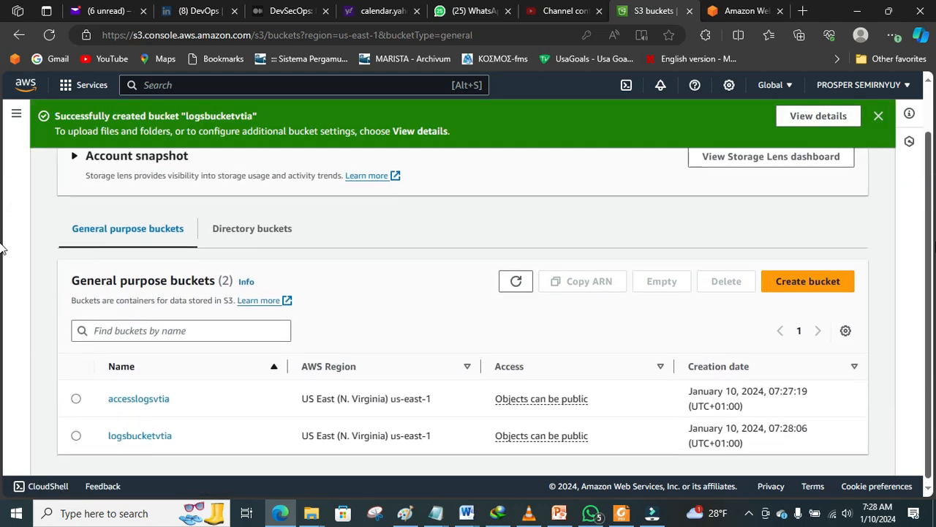
{"action": "scroll", "coordinate": [5, 279], "scroll_direction": "up", "scroll_amount": 1}
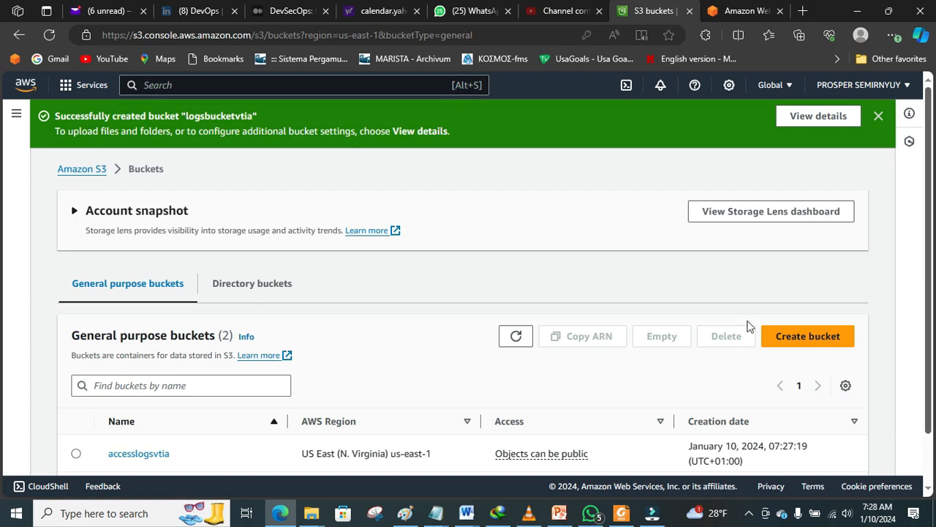
{"action": "scroll", "coordinate": [747, 326], "scroll_direction": "down", "scroll_amount": 1}
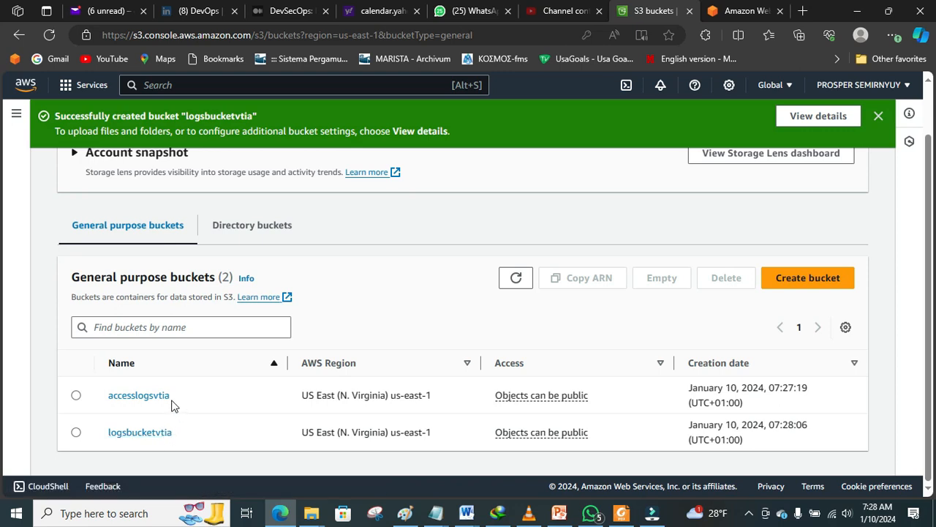
Step: Open accesslogsvtia's Properties and scroll to Server access logging, currently Disabled
{"action": "left_click", "coordinate": [139, 395]}
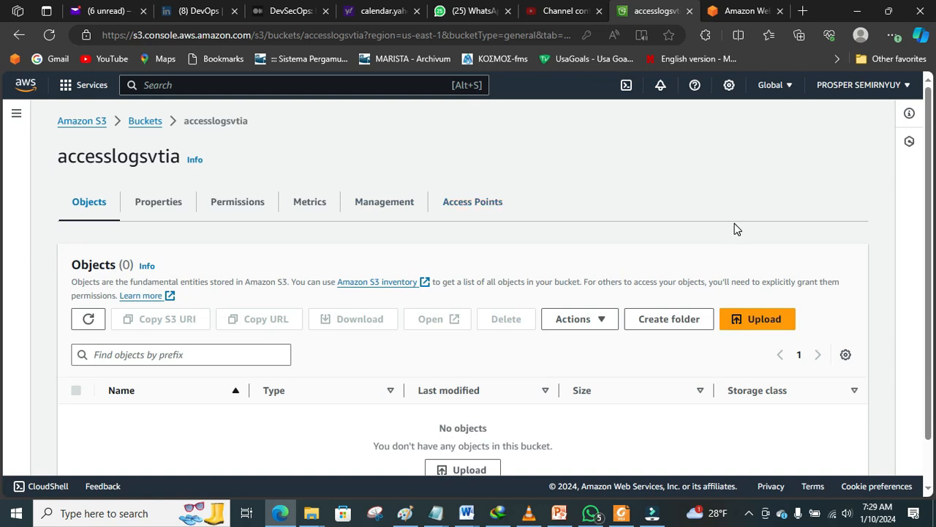
{"action": "left_click_drag", "start_coordinate": [929, 145], "coordinate": [932, 207]}
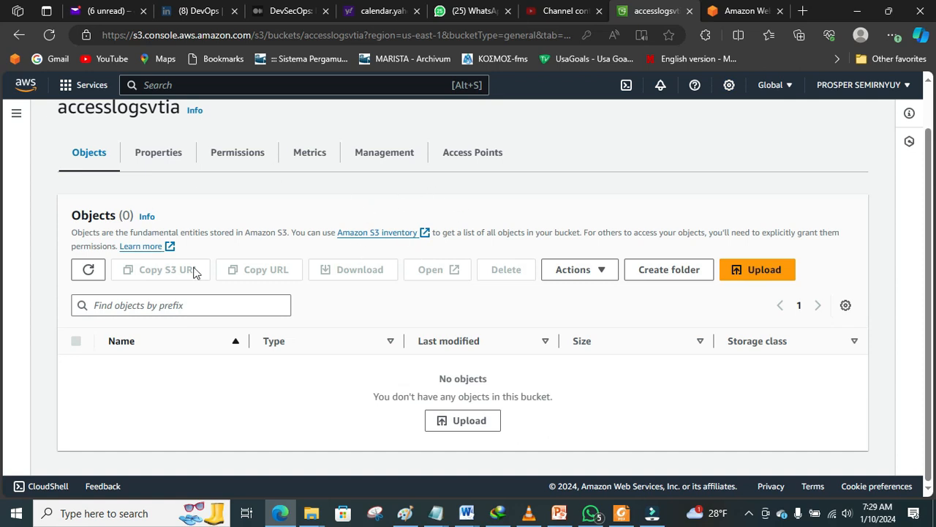
{"action": "left_click", "coordinate": [157, 156]}
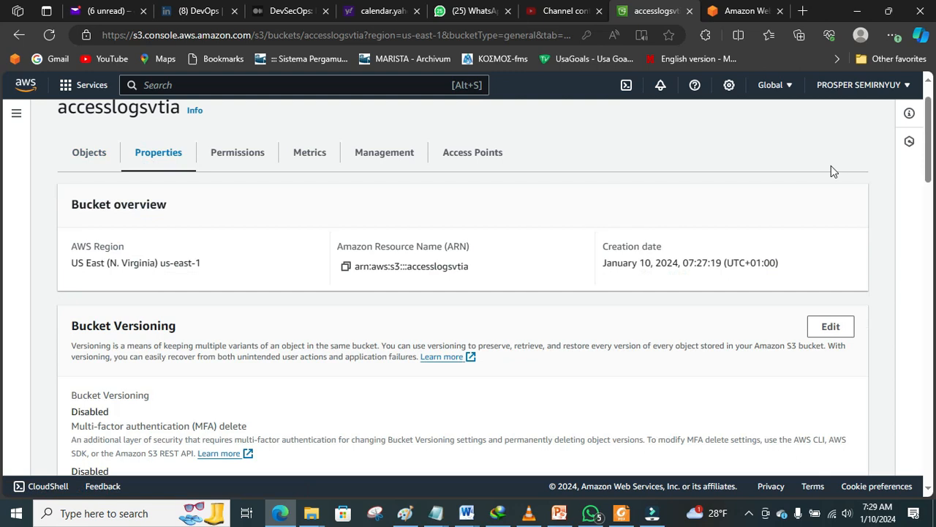
{"action": "left_click_drag", "start_coordinate": [933, 154], "coordinate": [932, 229]}
{"action": "scroll", "coordinate": [1, 229], "scroll_direction": "down", "scroll_amount": 1}
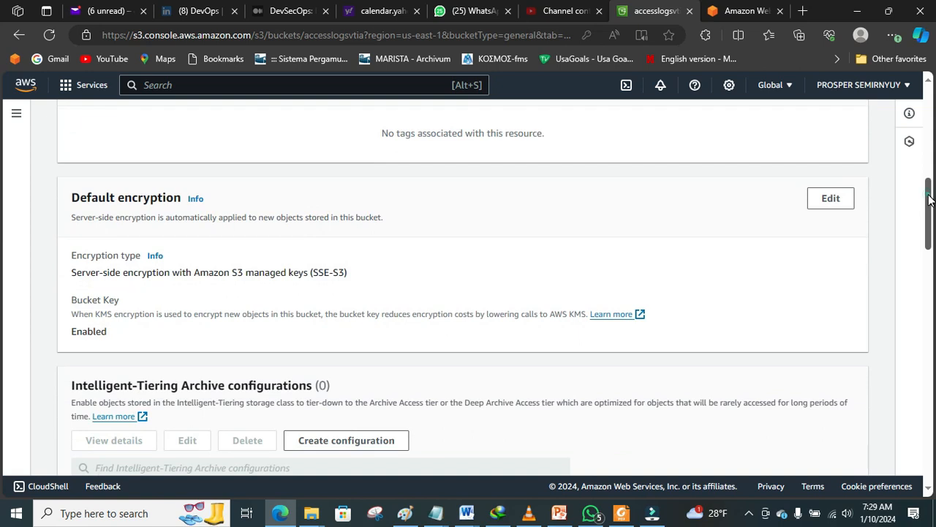
{"action": "scroll", "coordinate": [1, 263], "scroll_direction": "down", "scroll_amount": 6}
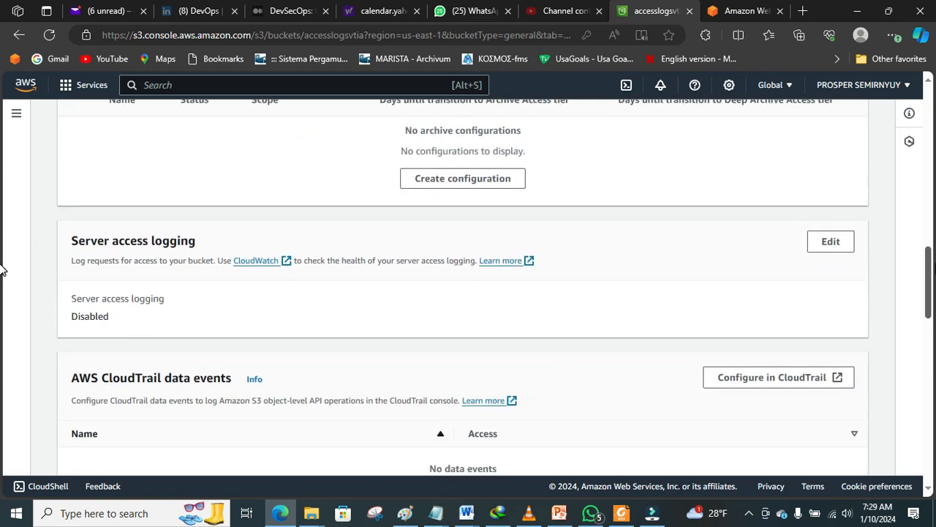
{"action": "scroll", "coordinate": [2, 271], "scroll_direction": "down", "scroll_amount": 1}
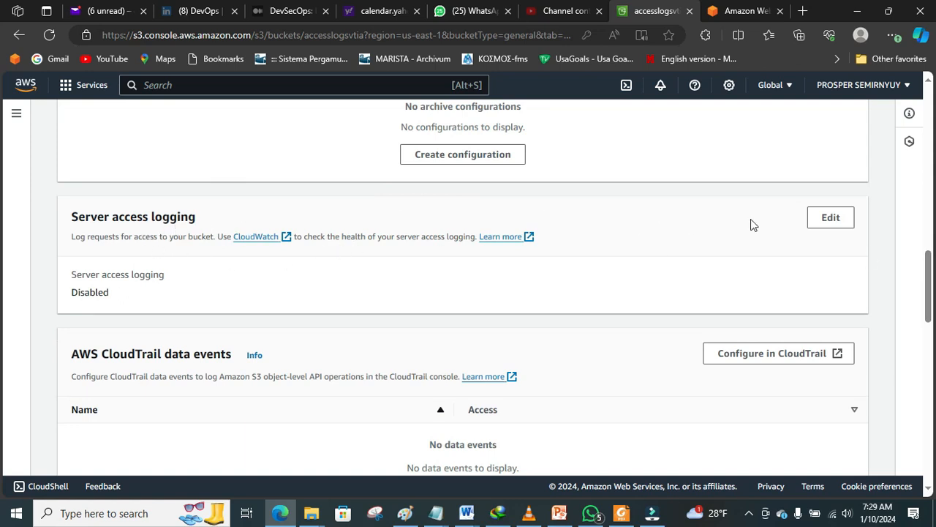
{"action": "mouse_move", "coordinate": [931, 280]}
{"action": "left_mouse_down"}
{"action": "mouse_move", "coordinate": [2, 321]}
{"action": "mouse_move", "coordinate": [1, 415]}
{"action": "mouse_move", "coordinate": [923, 316]}
{"action": "mouse_move", "coordinate": [923, 286]}
{"action": "left_mouse_up"}
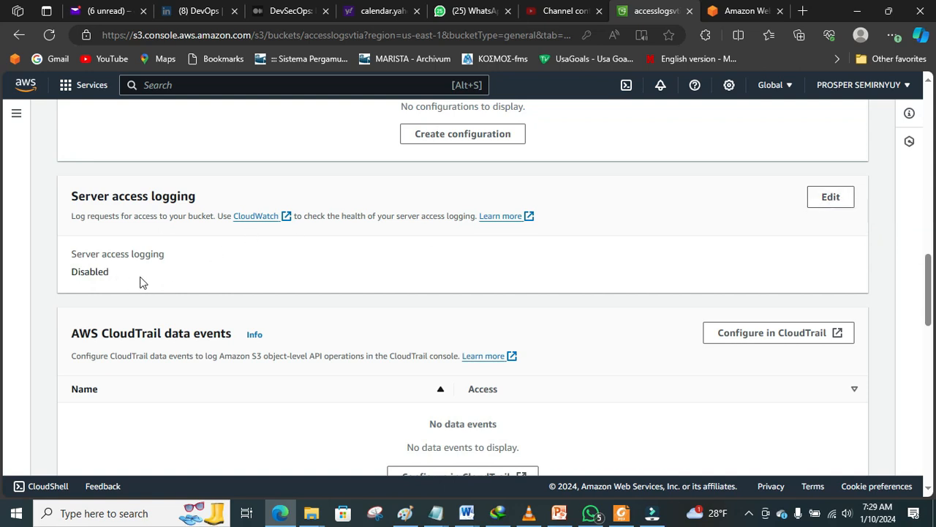
Step: Enable server access logging for accesslogsvtia and browse S3 for a destination bucket
{"action": "left_click", "coordinate": [830, 198]}
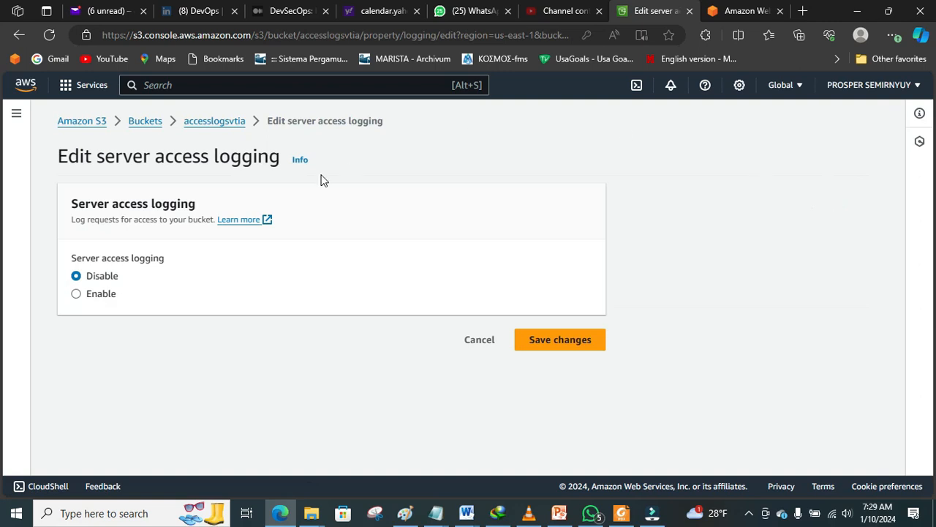
{"action": "left_click", "coordinate": [99, 294]}
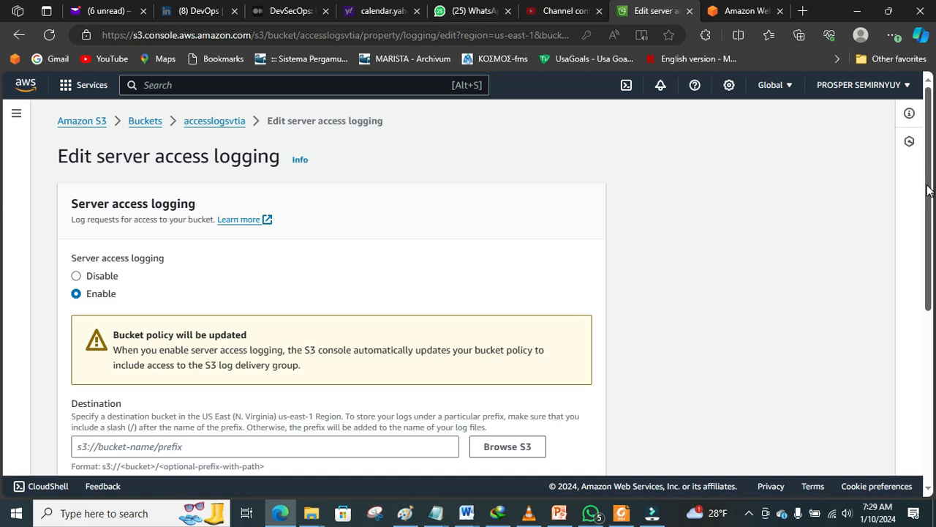
{"action": "scroll", "coordinate": [4, 256], "scroll_direction": "down", "scroll_amount": 3}
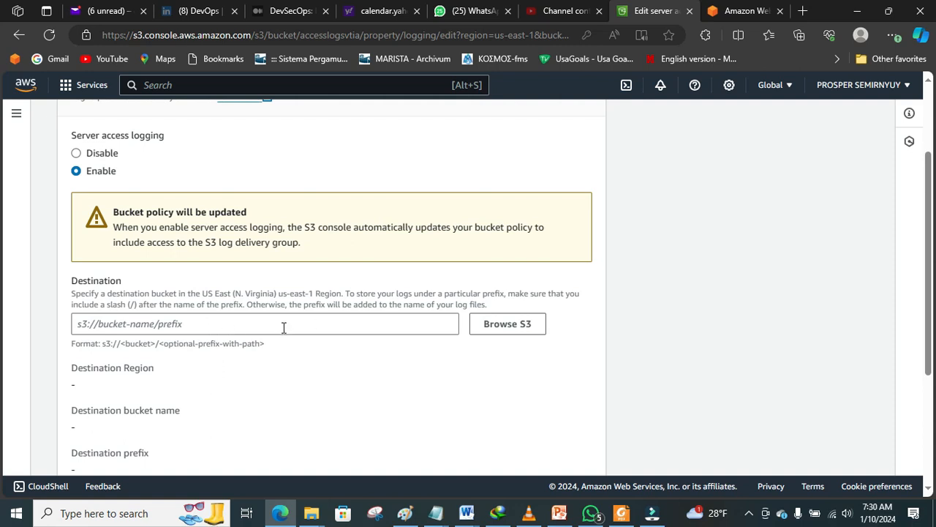
{"action": "left_click", "coordinate": [505, 328]}
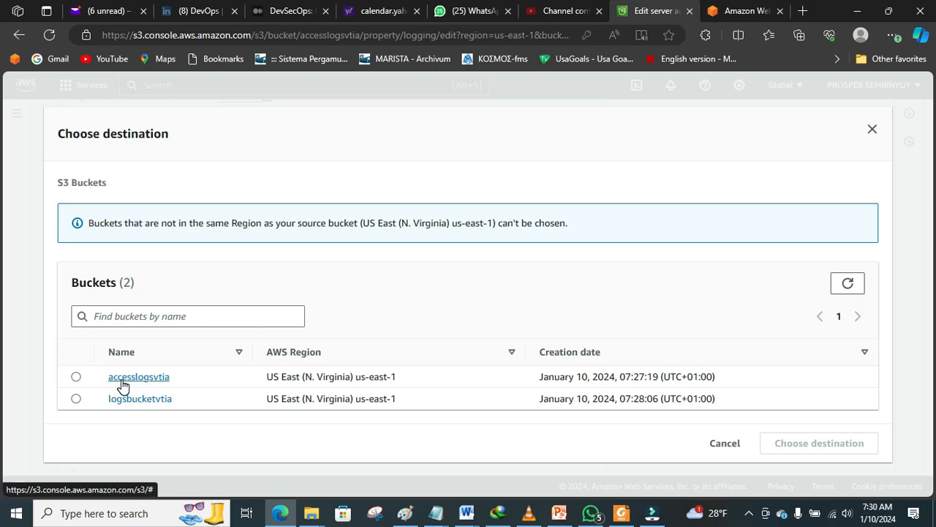
Step: Set the log destination to s3://logsbucketvtia/monitoring and save the logging changes
{"action": "left_click", "coordinate": [76, 399]}
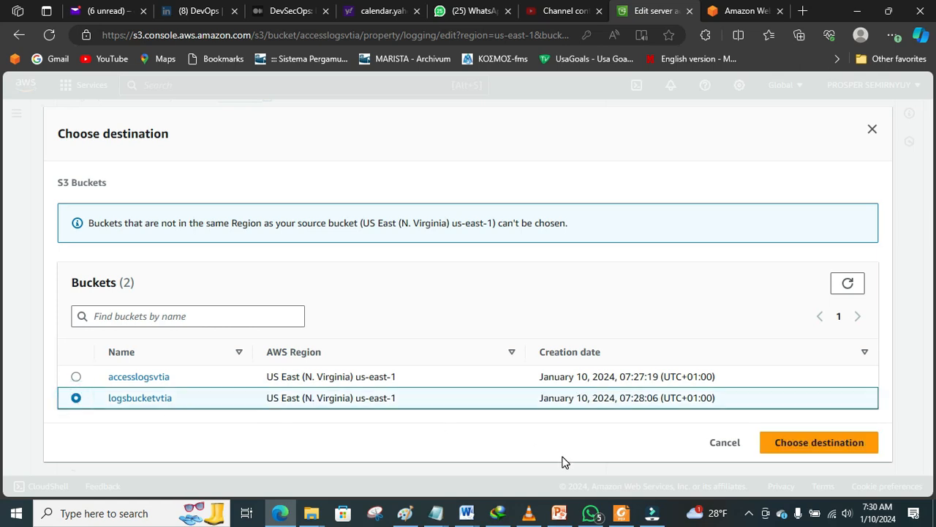
{"action": "left_click", "coordinate": [797, 444]}
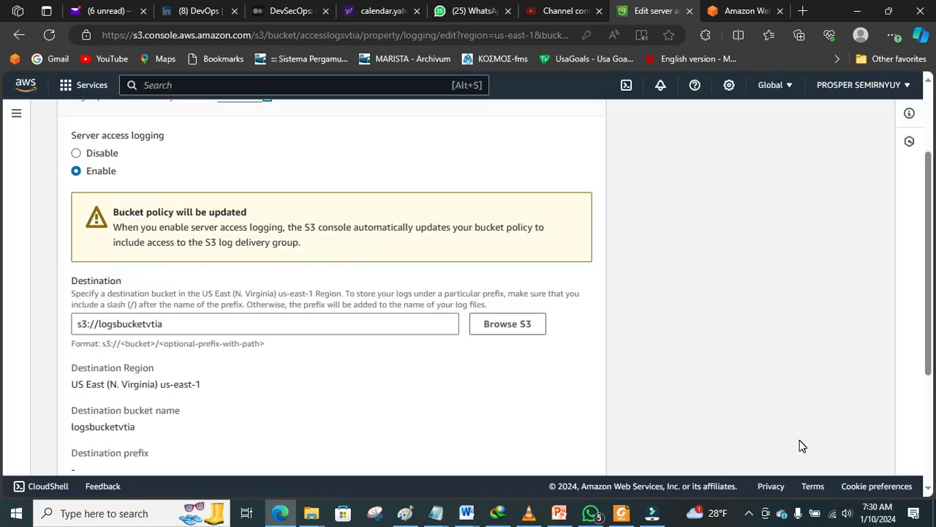
{"action": "left_click", "coordinate": [381, 327]}
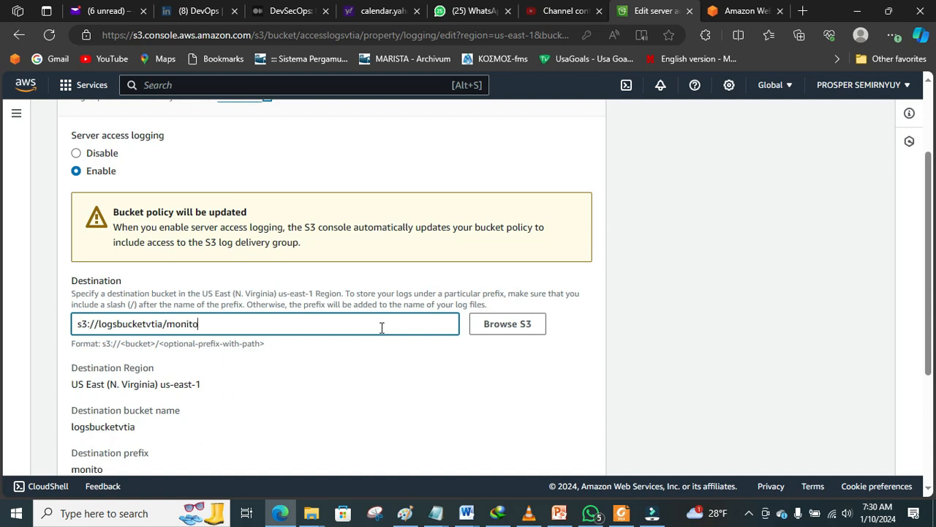
{"action": "type", "text": "ng"}
{"action": "left_click_drag", "start_coordinate": [224, 325], "coordinate": [168, 327]}
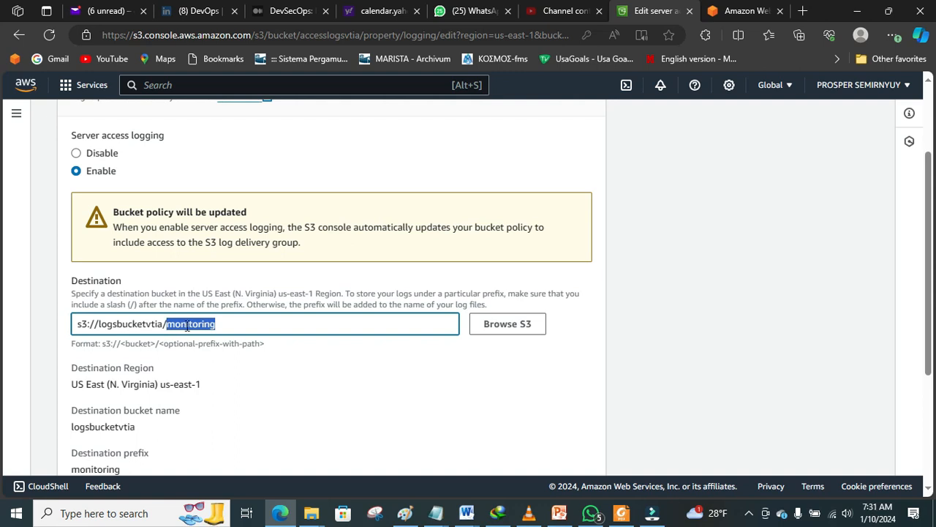
{"action": "left_click", "coordinate": [229, 323]}
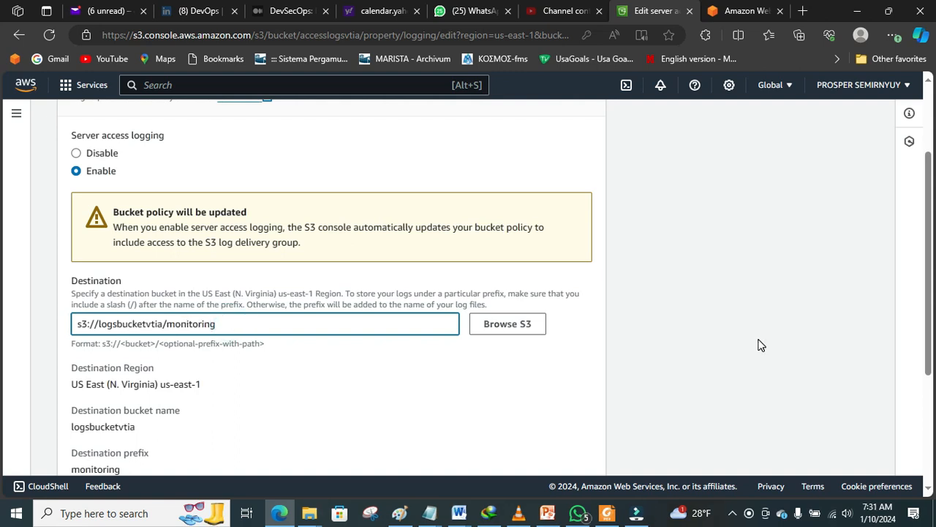
{"action": "scroll", "coordinate": [930, 272], "scroll_direction": "down", "scroll_amount": 3}
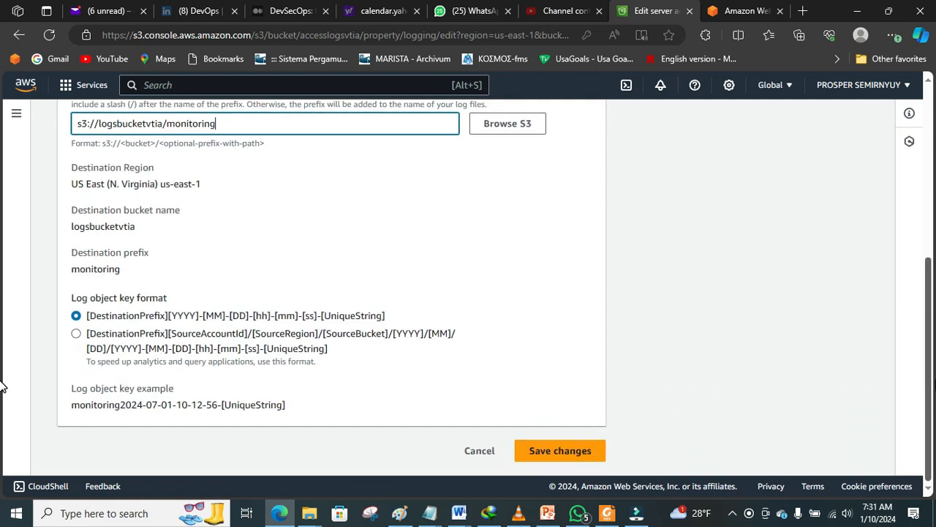
{"action": "left_click", "coordinate": [591, 458]}
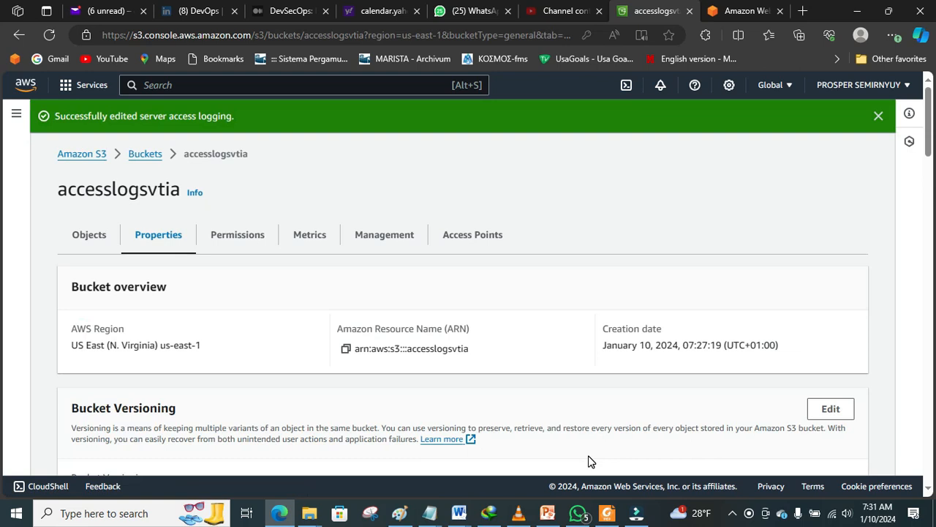
Step: In Paint, draw a rectangle inside the right U and a freehand curve linking it to the left U
{"action": "left_click", "coordinate": [928, 124]}
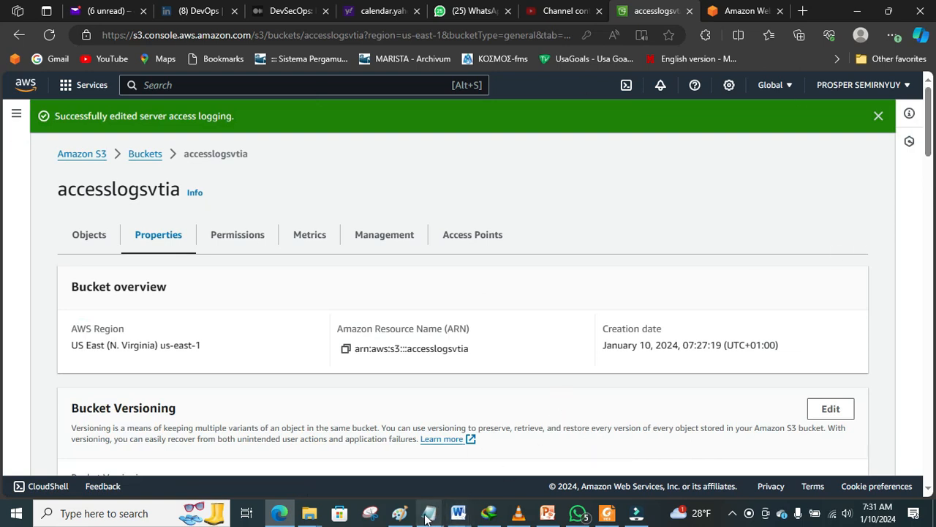
{"action": "left_click", "coordinate": [401, 515]}
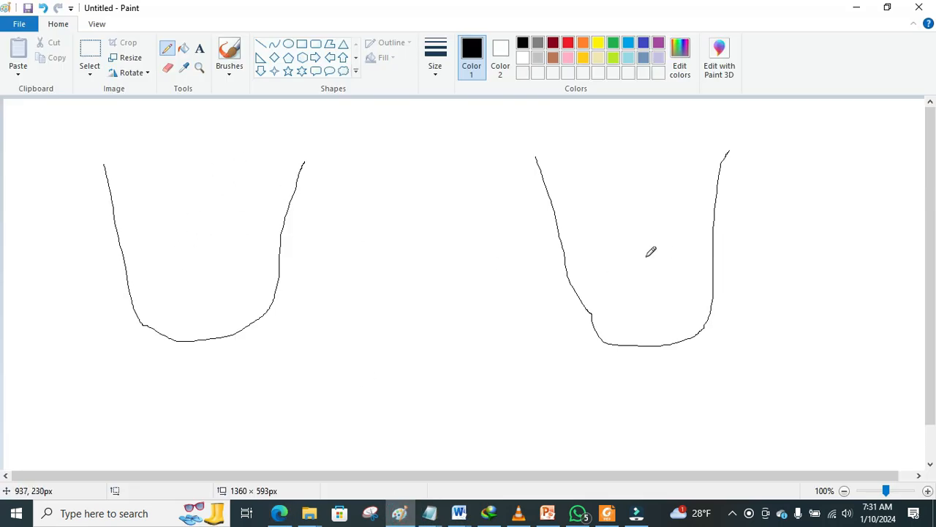
{"action": "left_click", "coordinate": [302, 45]}
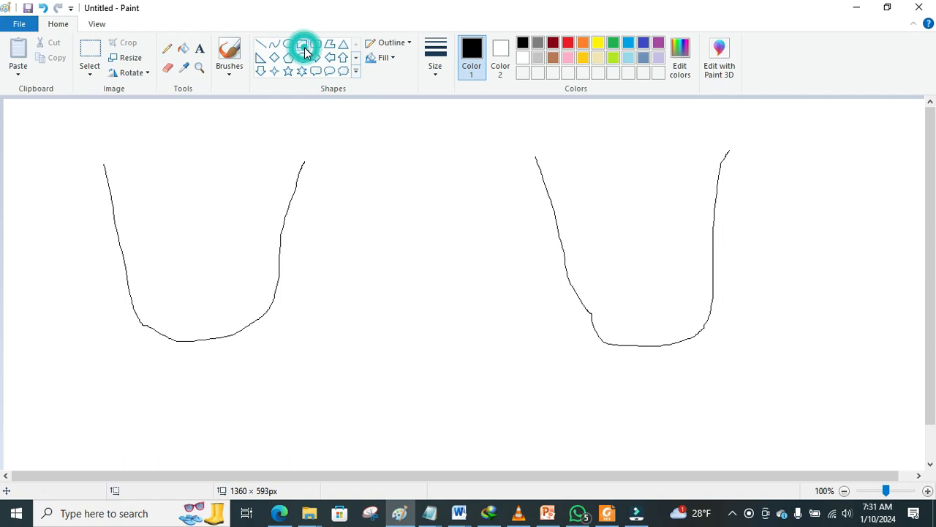
{"action": "mouse_move", "coordinate": [592, 258]}
{"action": "left_mouse_down"}
{"action": "mouse_move", "coordinate": [656, 318]}
{"action": "mouse_move", "coordinate": [699, 330]}
{"action": "mouse_move", "coordinate": [699, 322]}
{"action": "left_mouse_up"}
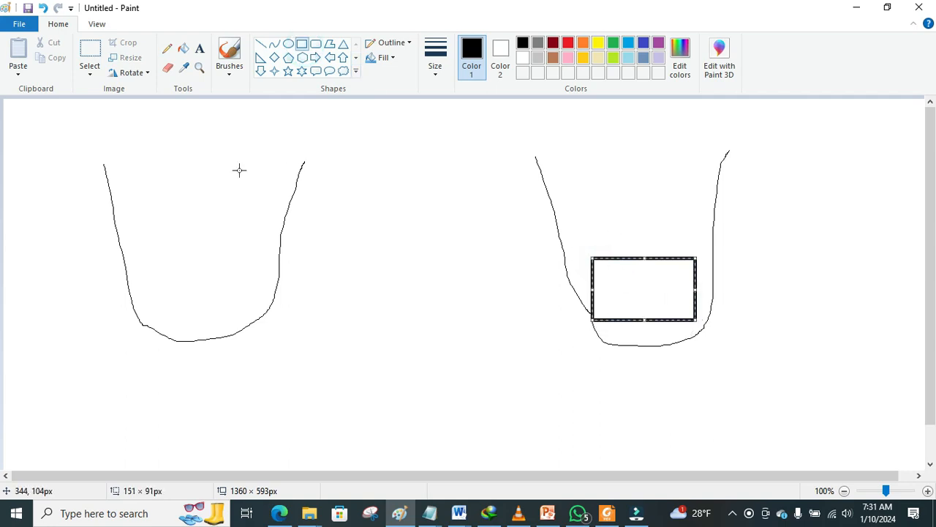
{"action": "left_click", "coordinate": [167, 48]}
{"action": "mouse_move", "coordinate": [247, 169]}
{"action": "left_mouse_down"}
{"action": "mouse_move", "coordinate": [533, 130]}
{"action": "mouse_move", "coordinate": [614, 211]}
{"action": "mouse_move", "coordinate": [630, 265]}
{"action": "left_mouse_up"}
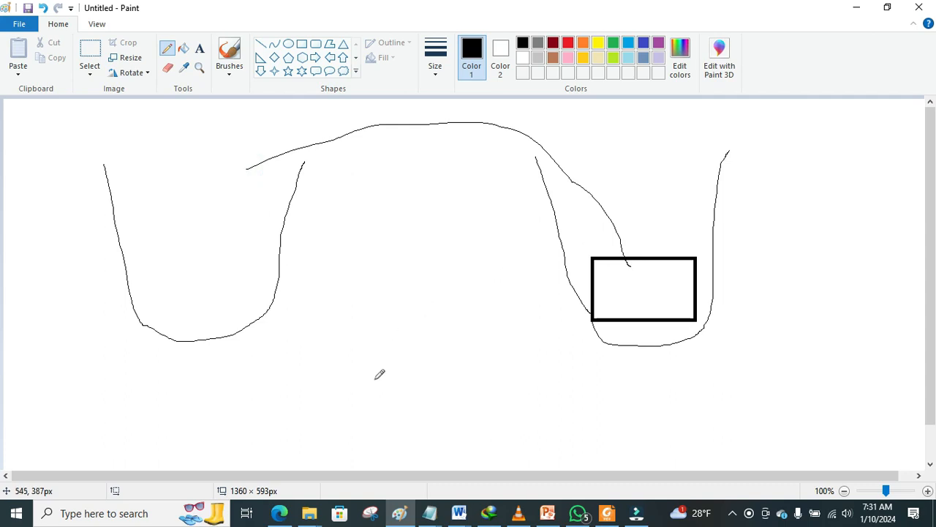
{"action": "left_click", "coordinate": [279, 514]}
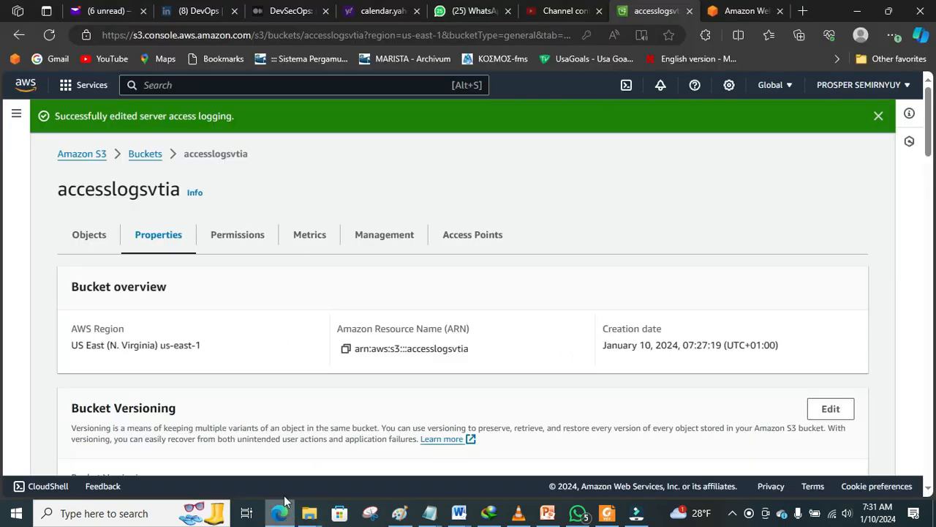
Step: Go from the bucket list into accesslogsvtia and start a new upload there
{"action": "left_click", "coordinate": [141, 155]}
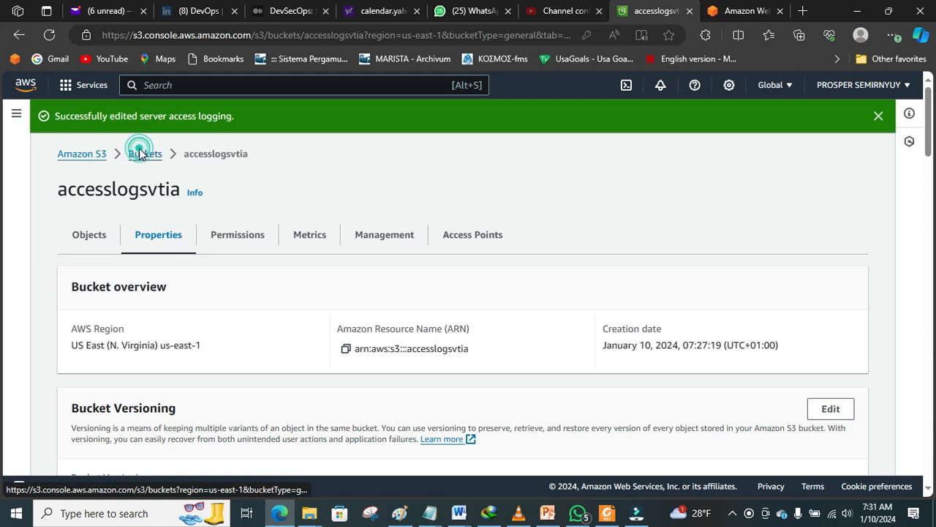
{"action": "left_click", "coordinate": [136, 400]}
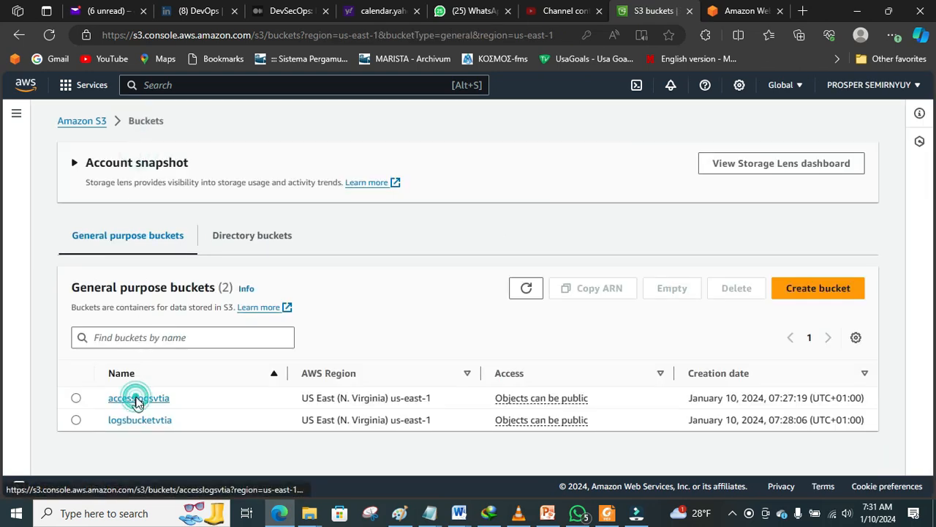
{"action": "left_click", "coordinate": [768, 321]}
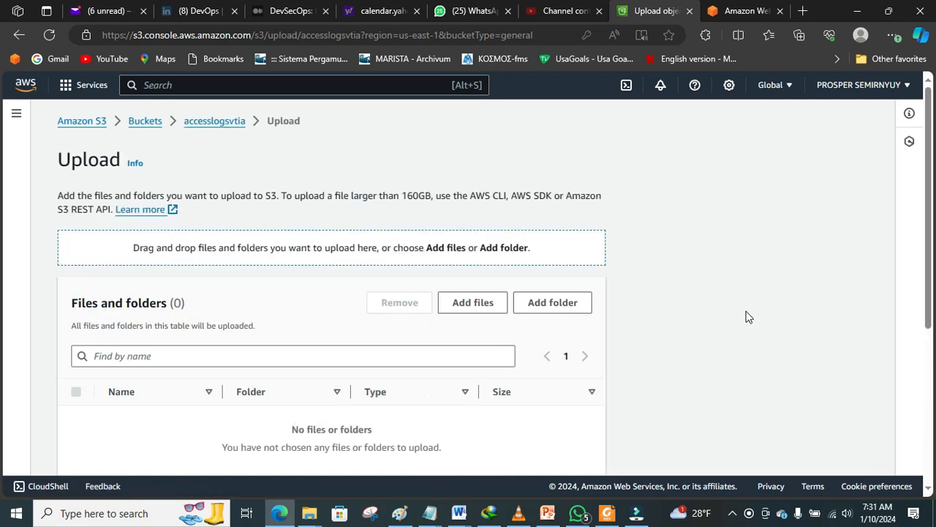
Step: Add children.jpg from D:\LEARNING\PROJECTS\S3WEBSITE\images to the upload list
{"action": "left_click", "coordinate": [469, 302]}
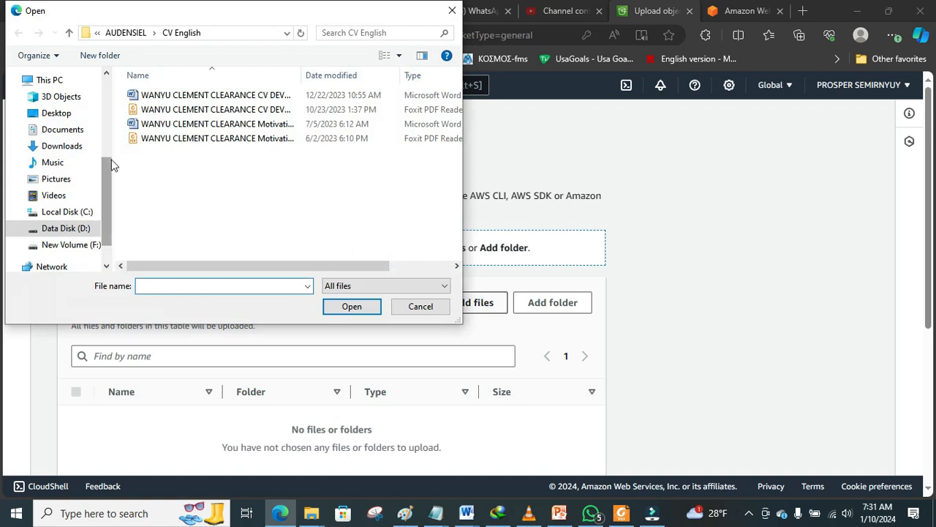
{"action": "left_click", "coordinate": [65, 229]}
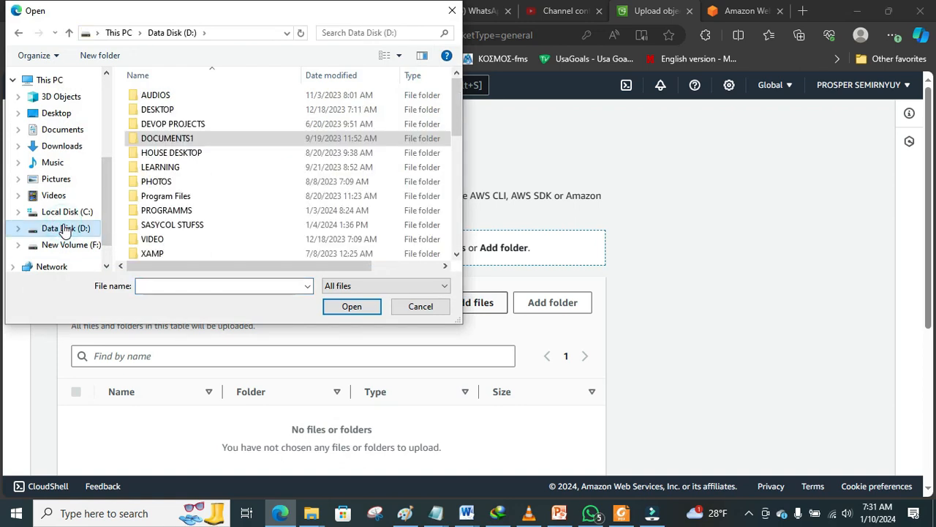
{"action": "double_click", "coordinate": [150, 168]}
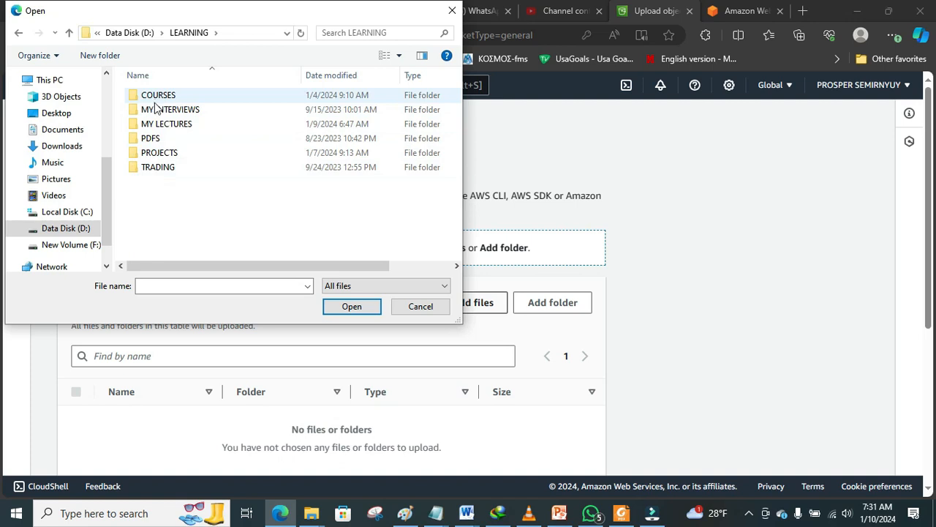
{"action": "double_click", "coordinate": [159, 153]}
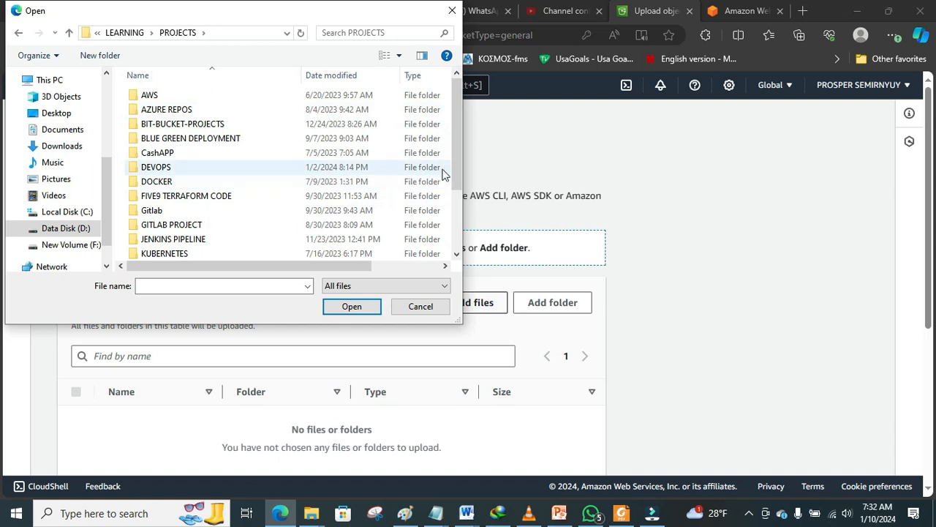
{"action": "left_click_drag", "start_coordinate": [456, 164], "coordinate": [461, 230]}
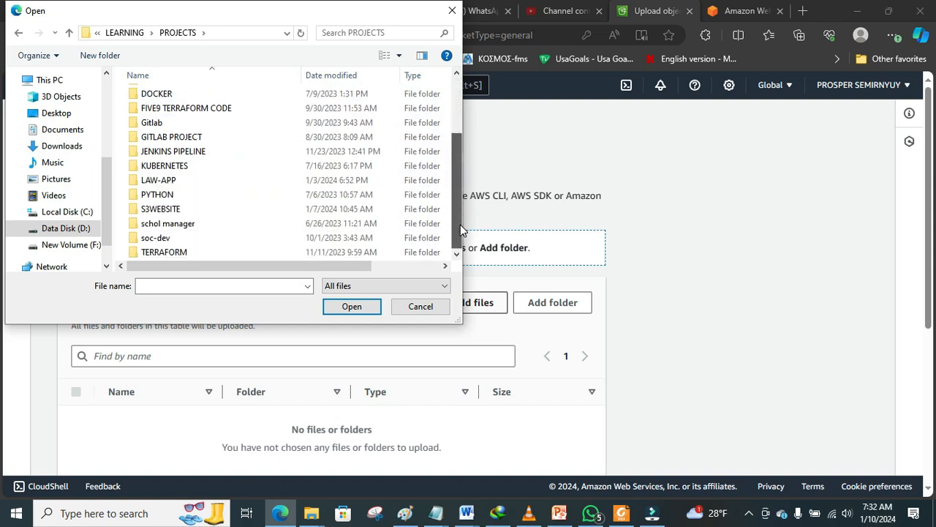
{"action": "double_click", "coordinate": [193, 210]}
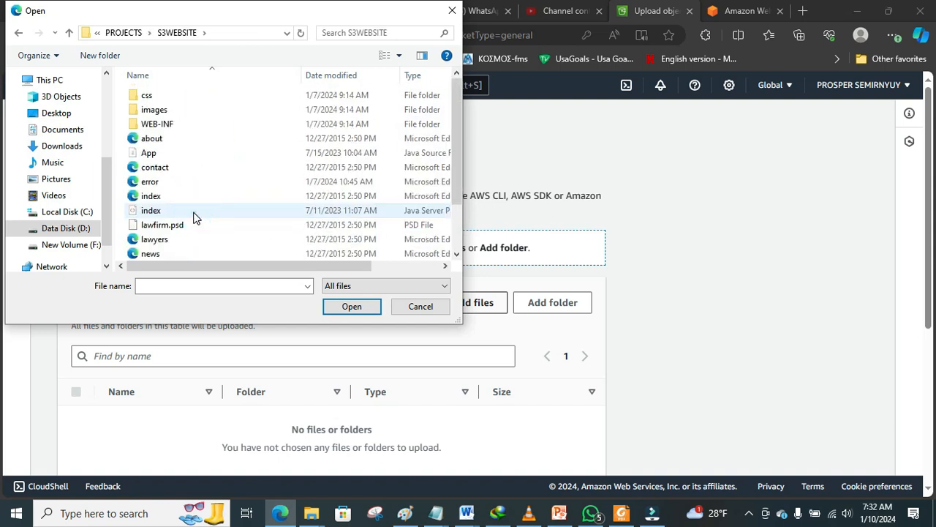
{"action": "double_click", "coordinate": [154, 111]}
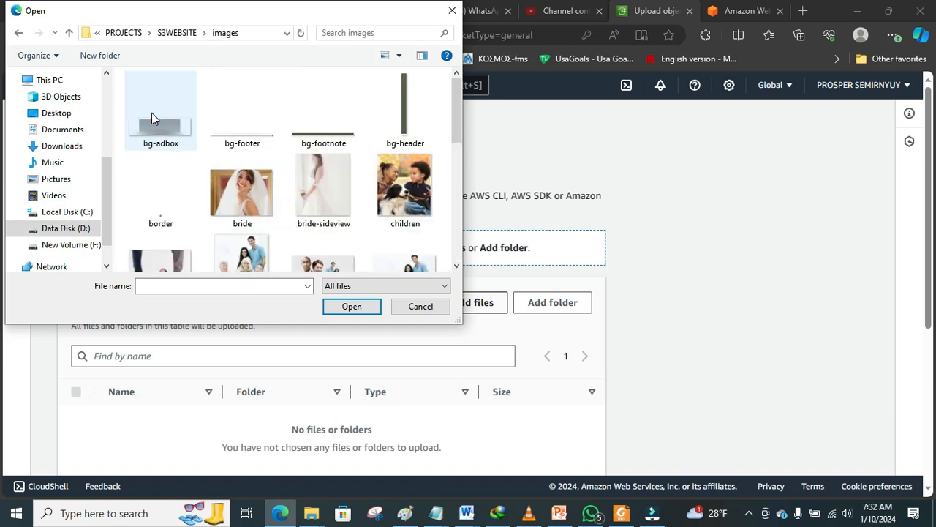
{"action": "left_click", "coordinate": [404, 189]}
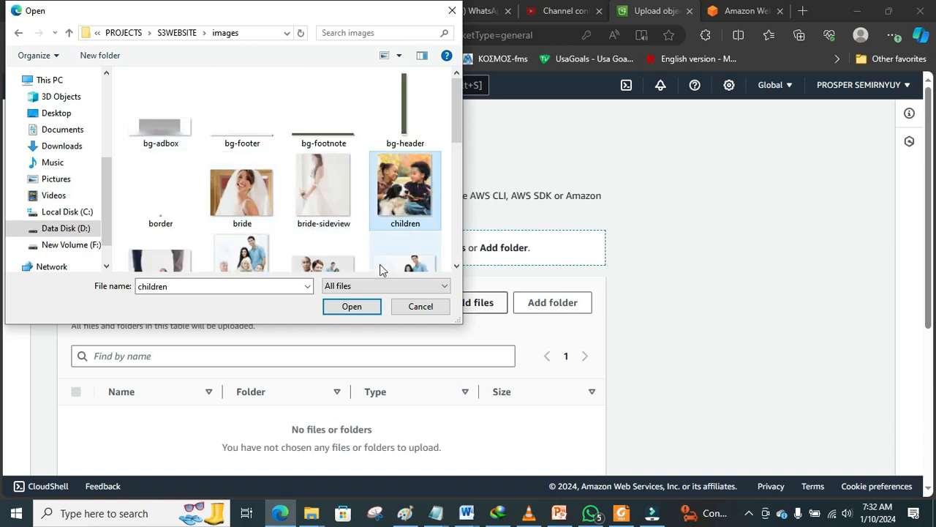
{"action": "left_click", "coordinate": [359, 306]}
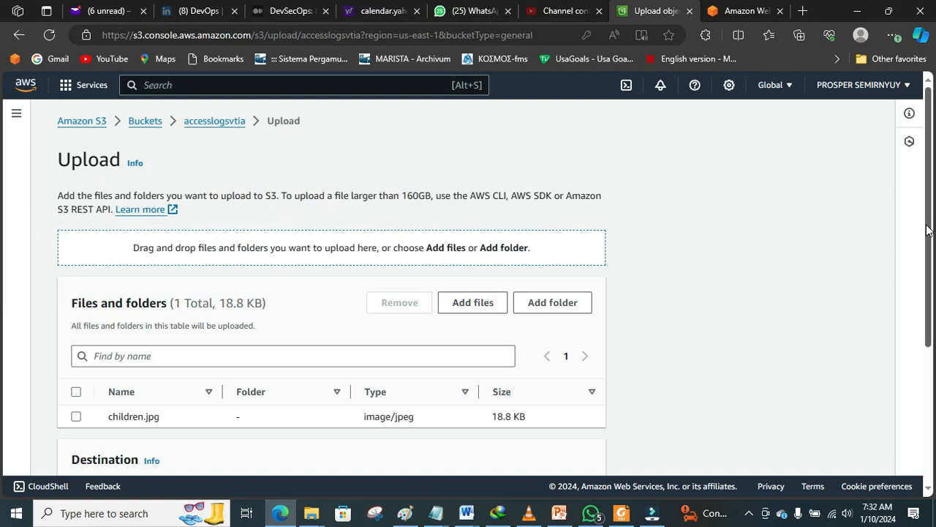
Step: Upload children.jpg (18.8 KB) to accesslogsvtia and return to the bucket list
{"action": "scroll", "coordinate": [928, 229], "scroll_direction": "down", "scroll_amount": 2}
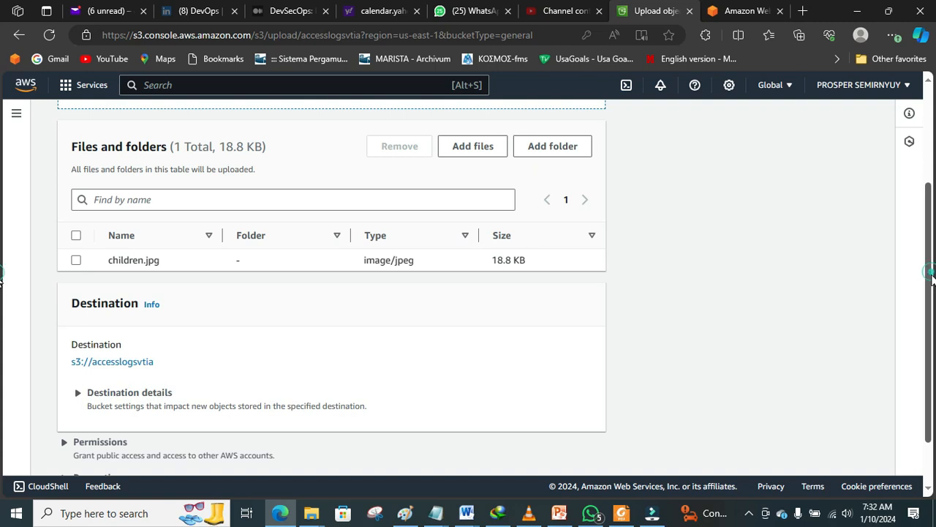
{"action": "scroll", "coordinate": [2, 322], "scroll_direction": "down", "scroll_amount": 1}
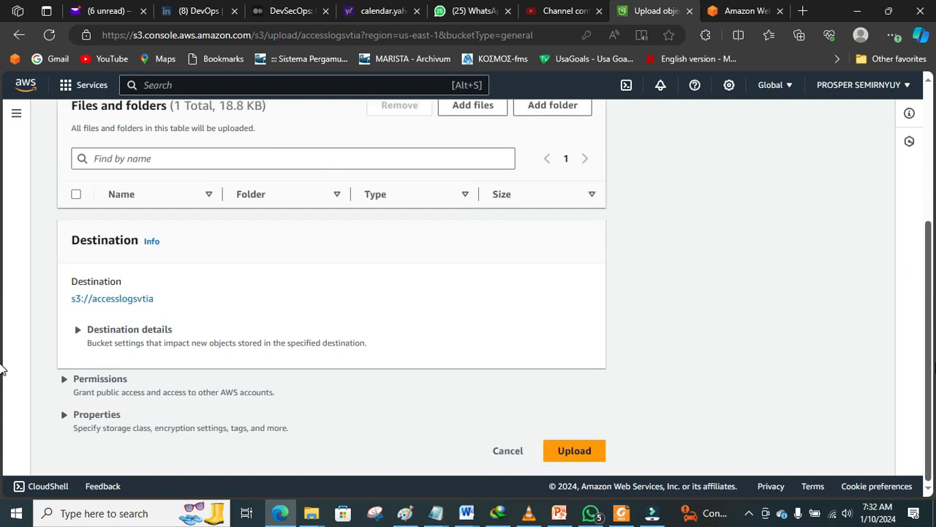
{"action": "left_click", "coordinate": [565, 453]}
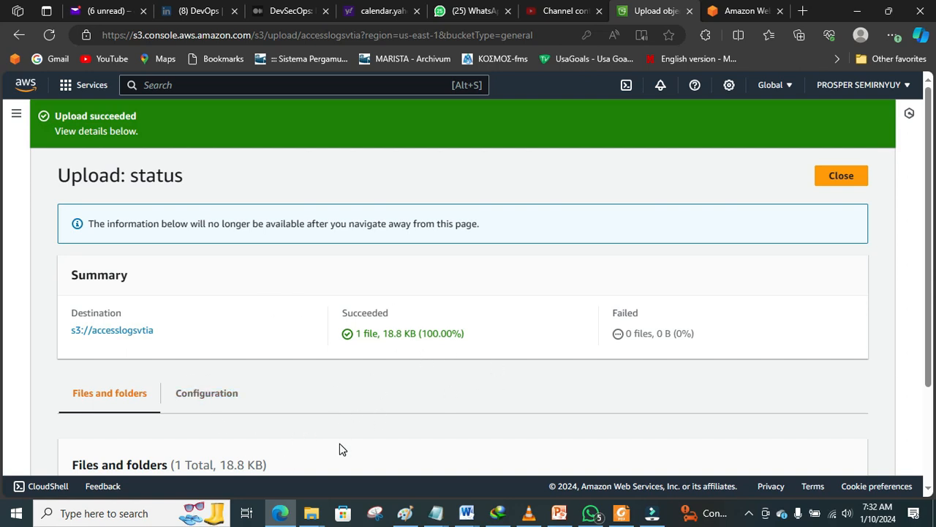
{"action": "left_click", "coordinate": [313, 515]}
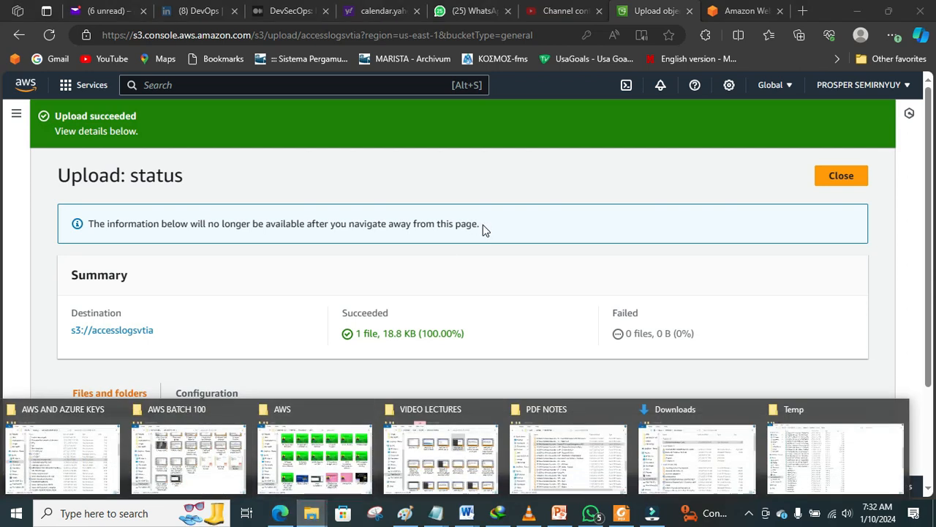
{"action": "left_click", "coordinate": [492, 281]}
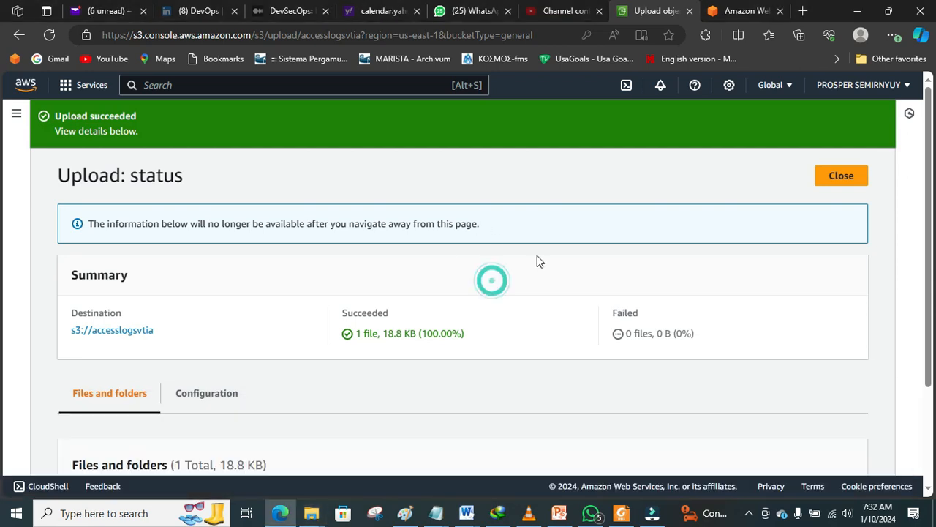
{"action": "left_click", "coordinate": [837, 179]}
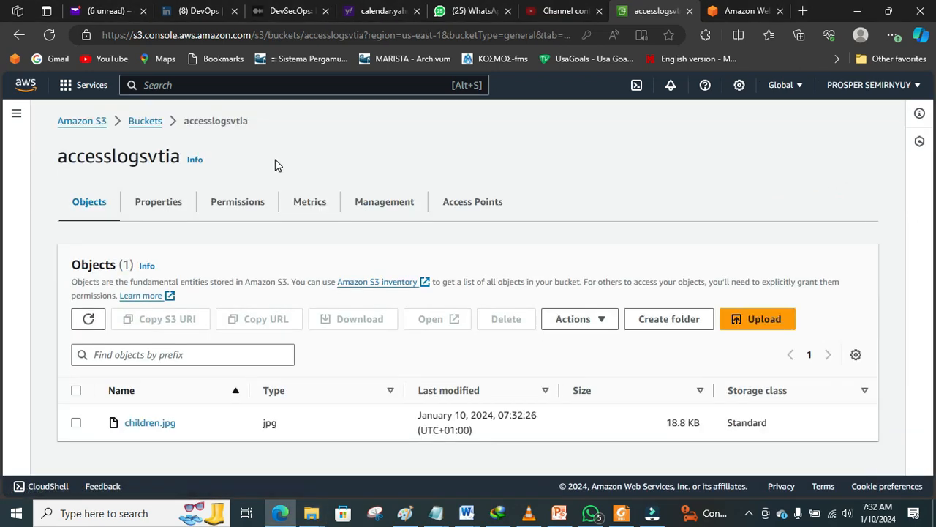
{"action": "left_click", "coordinate": [145, 122]}
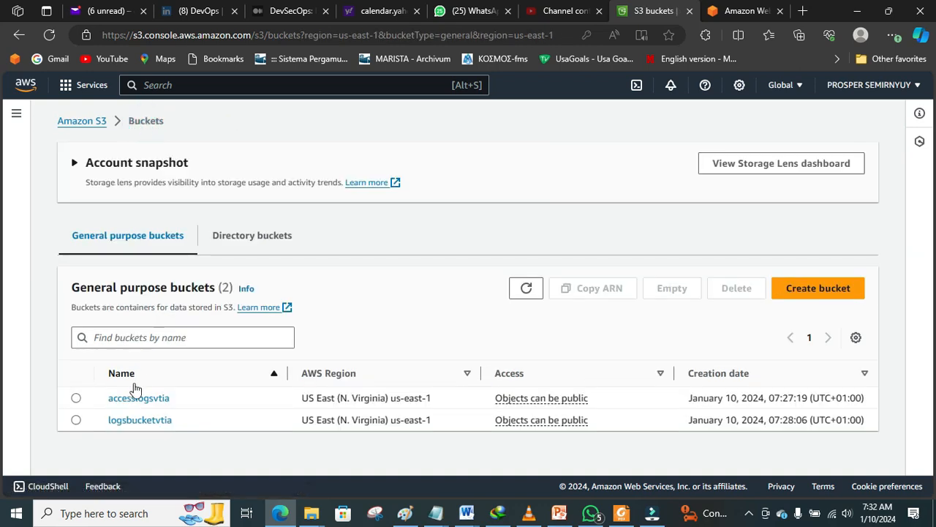
Step: Check accesslogsvtia's objects, then open logsbucketvtia to view its empty contents
{"action": "left_click", "coordinate": [140, 399]}
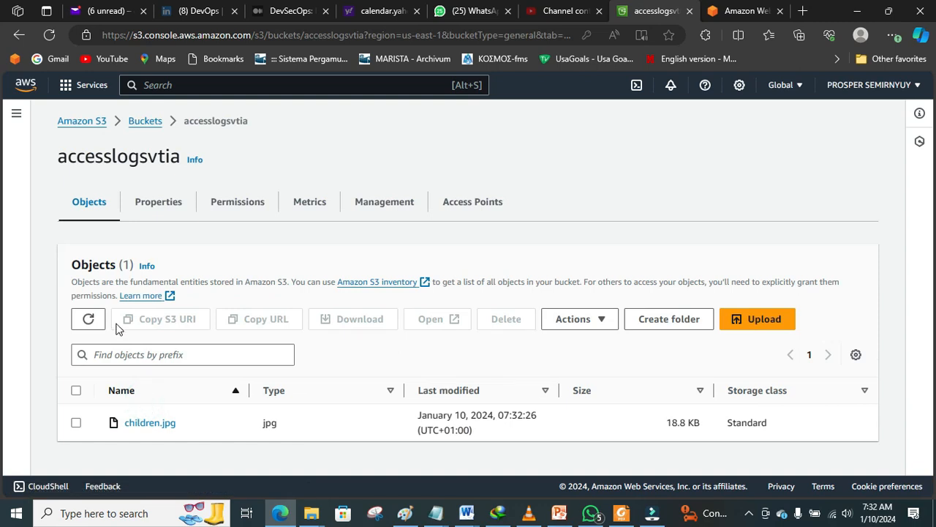
{"action": "left_click", "coordinate": [138, 125]}
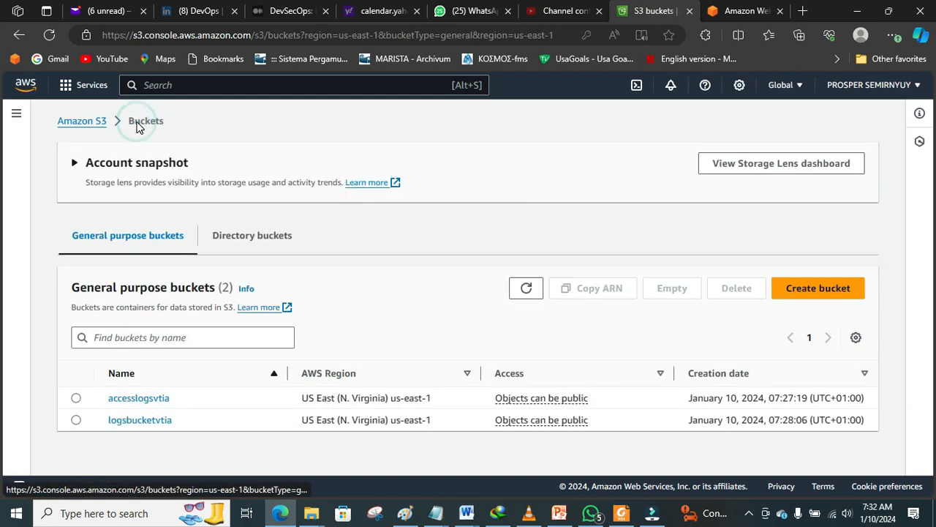
{"action": "left_click", "coordinate": [141, 422]}
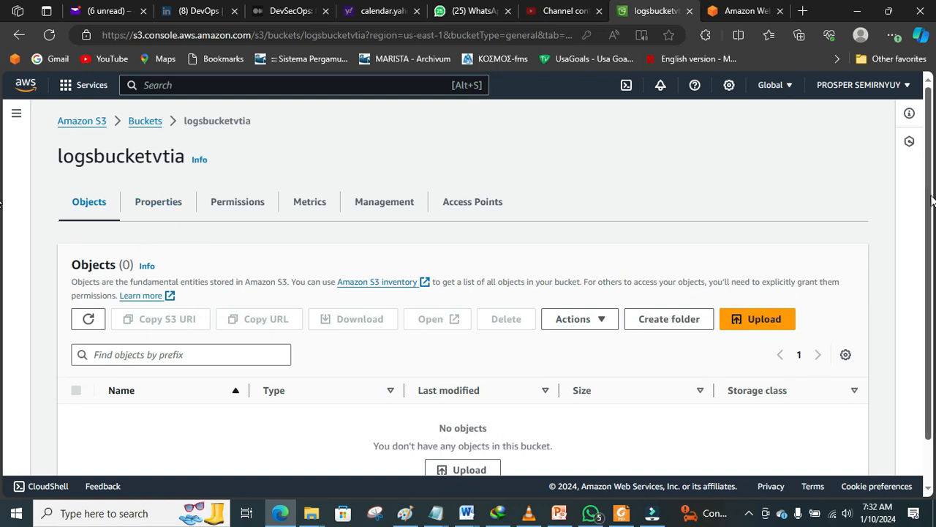
{"action": "scroll", "coordinate": [1, 197], "scroll_direction": "down", "scroll_amount": 1}
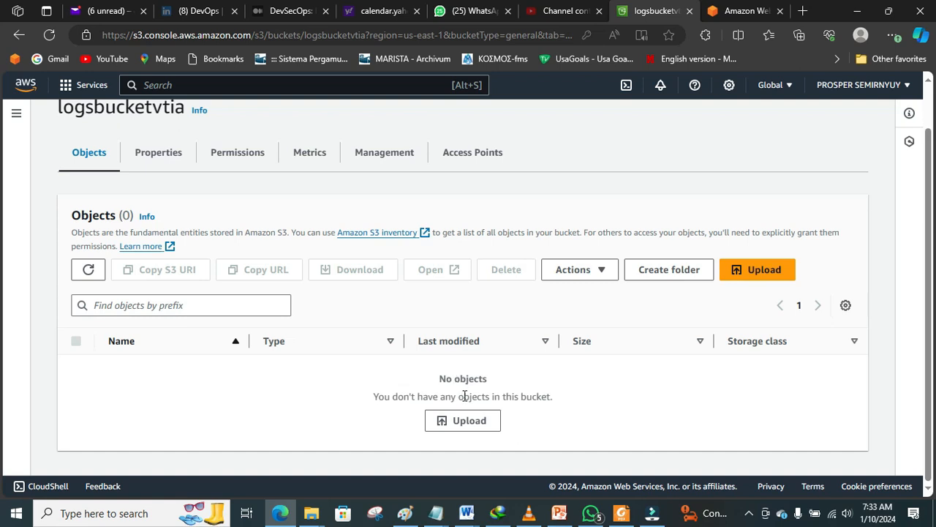
{"action": "left_click", "coordinate": [88, 269]}
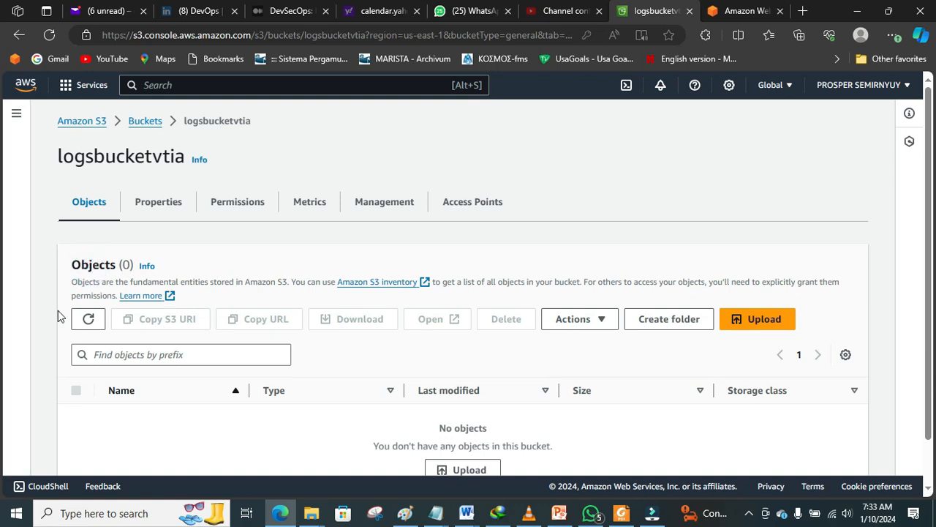
{"action": "left_click", "coordinate": [91, 320]}
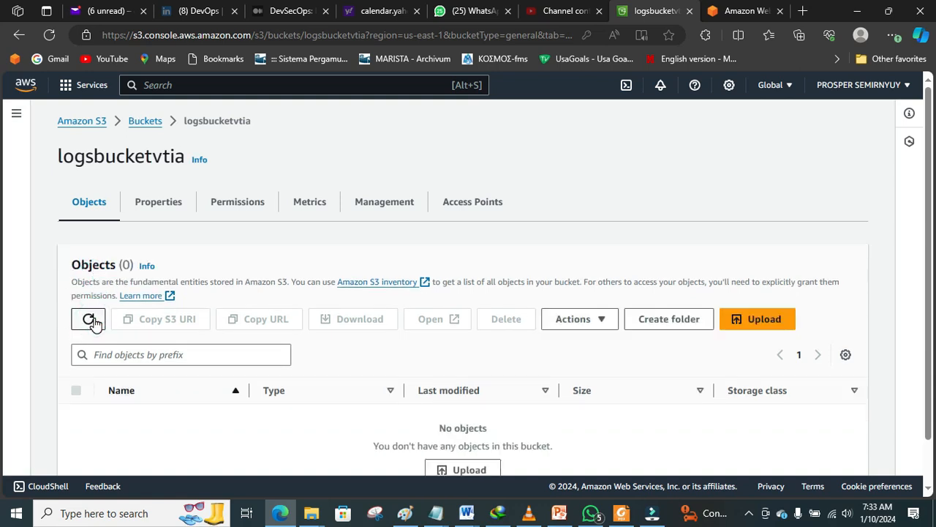
{"action": "left_click", "coordinate": [91, 323]}
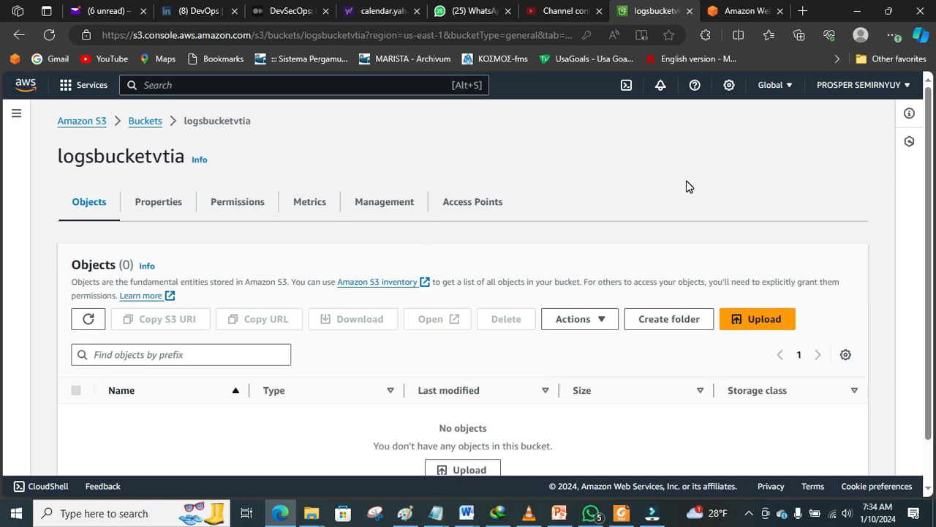
Step: Bring the DAY 21 S3 Buckets slides forward and place the cursor below Object Lock
{"action": "left_click", "coordinate": [560, 513]}
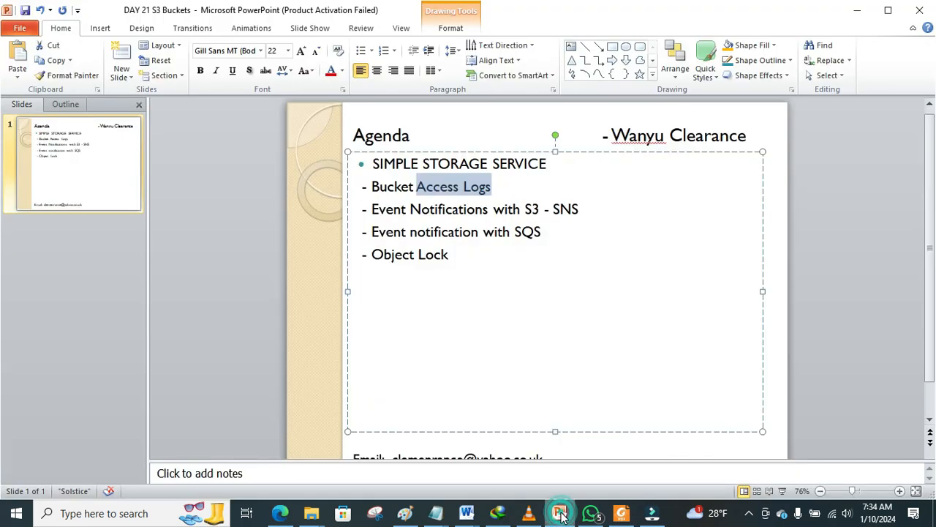
{"action": "left_click", "coordinate": [524, 194]}
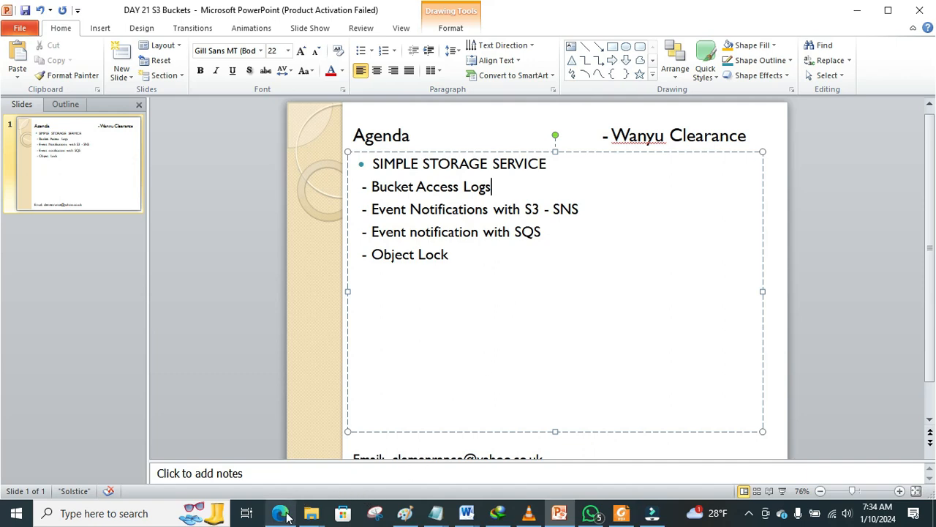
{"action": "mouse_move", "coordinate": [311, 518]}
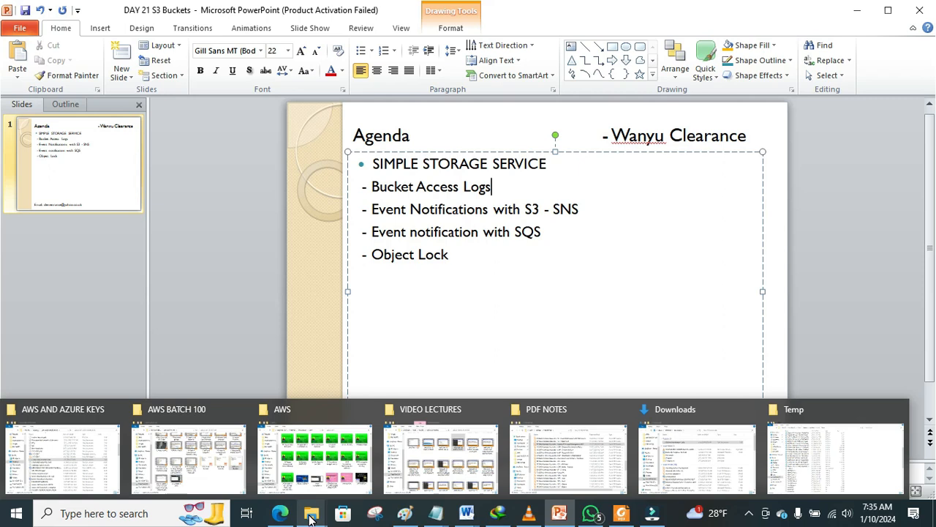
{"action": "left_click", "coordinate": [616, 329]}
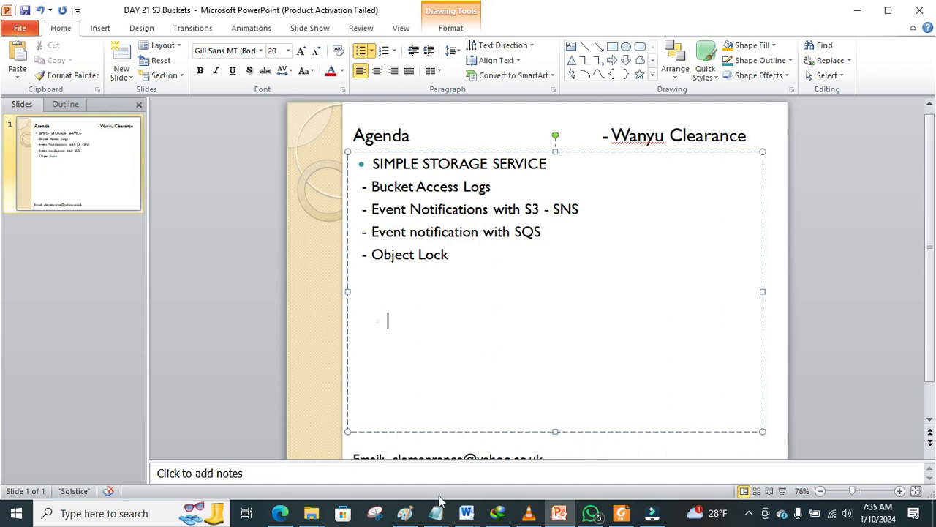
Step: Undo the top curve, the right rectangle and the right-hand curve in Paint
{"action": "left_click", "coordinate": [400, 516]}
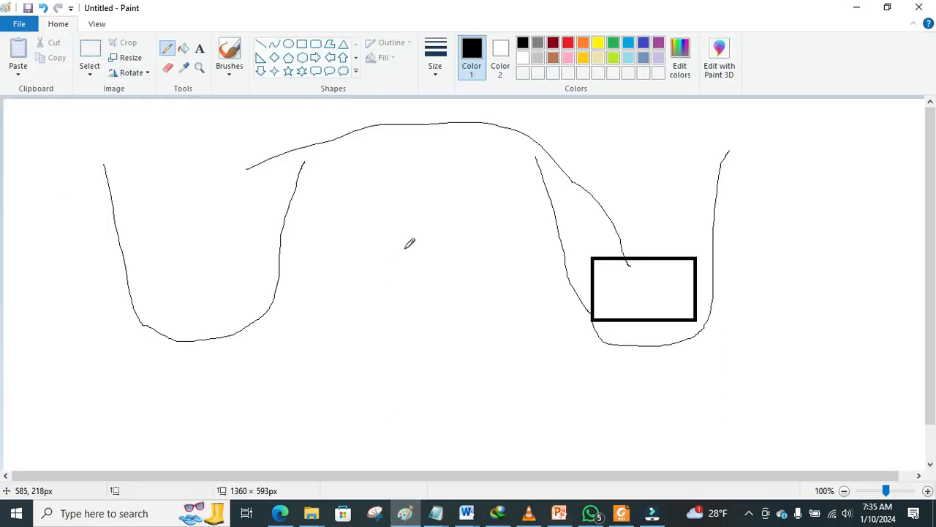
{"action": "left_click", "coordinate": [42, 8]}
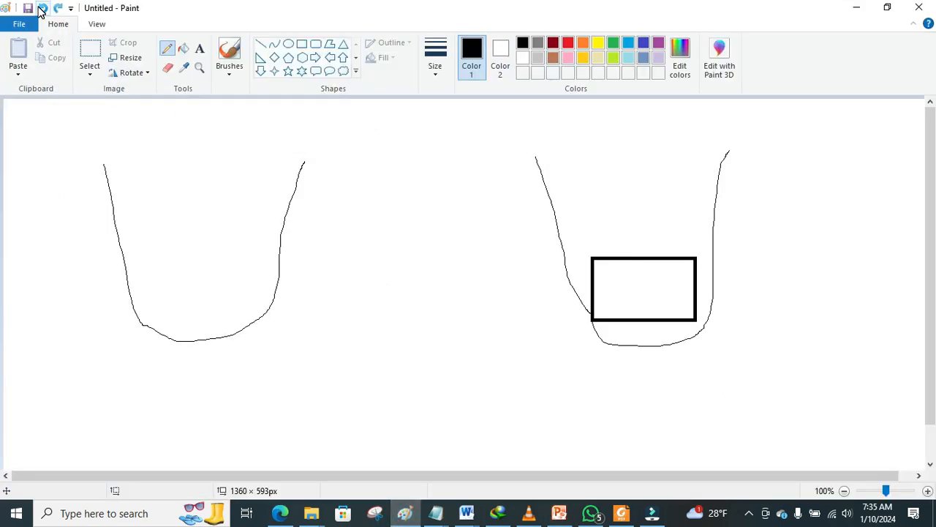
{"action": "left_click", "coordinate": [41, 8]}
{"action": "left_click", "coordinate": [42, 8]}
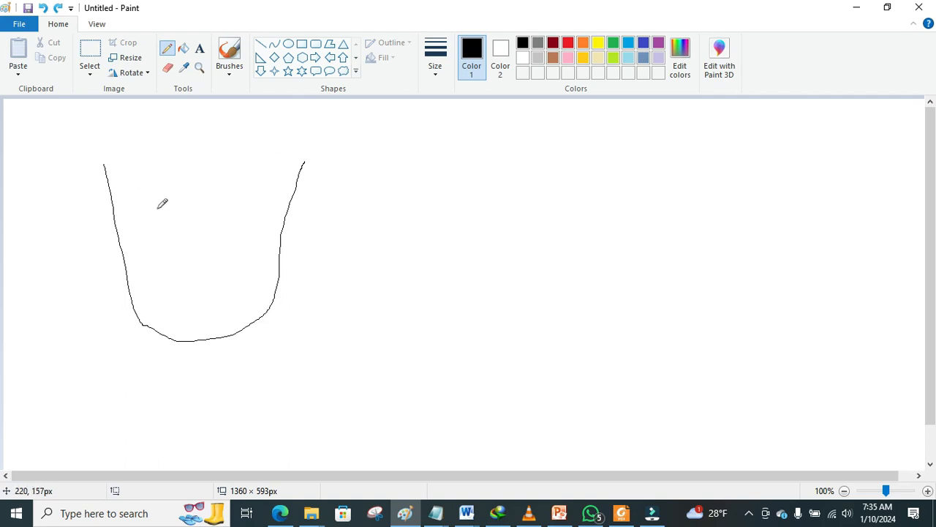
Step: Draw two small pentagons side by side inside the U-shaped curve
{"action": "left_click", "coordinate": [288, 58]}
{"action": "left_click_drag", "start_coordinate": [154, 267], "coordinate": [218, 285]}
{"action": "left_click", "coordinate": [203, 271]}
{"action": "left_click", "coordinate": [246, 253]}
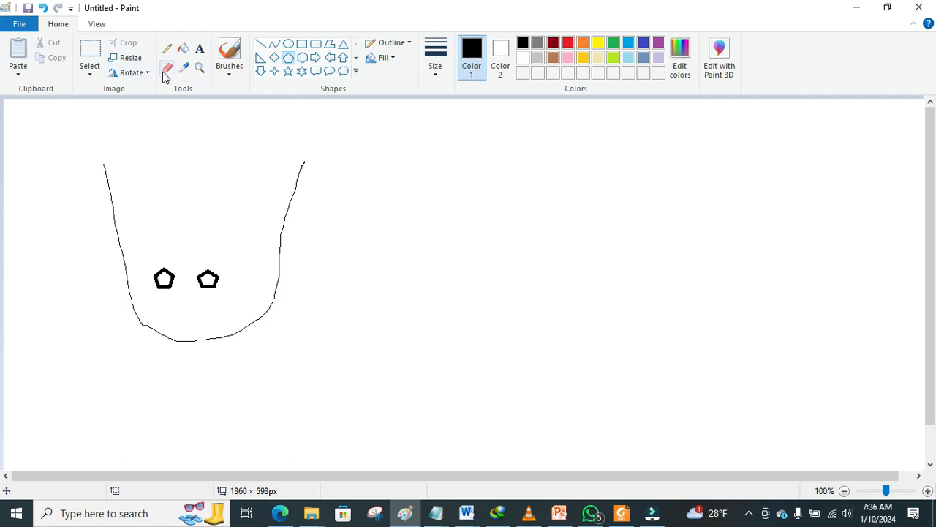
Step: Sketch an arching pencil stroke across the canvas top, then flip between Paint and the S3 page
{"action": "left_click", "coordinate": [167, 48]}
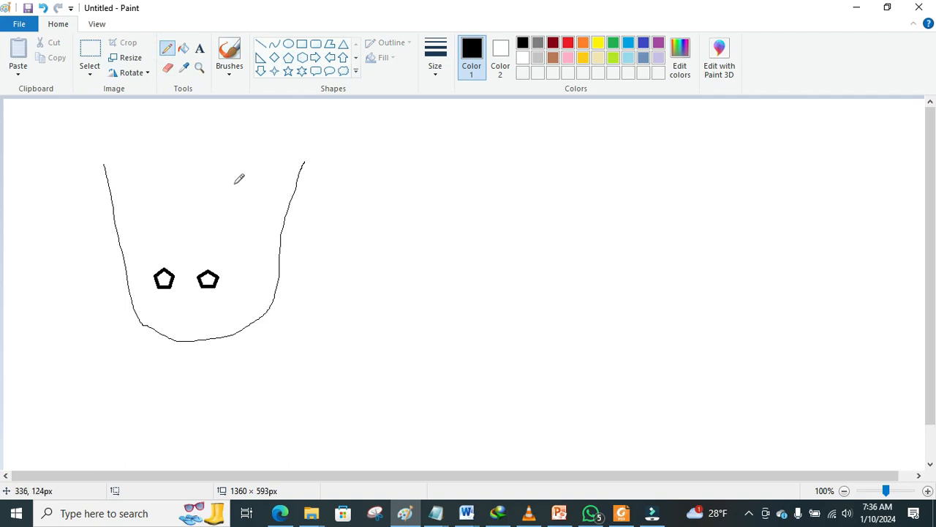
{"action": "mouse_move", "coordinate": [235, 183]}
{"action": "left_mouse_down"}
{"action": "mouse_move", "coordinate": [264, 157]}
{"action": "mouse_move", "coordinate": [574, 180]}
{"action": "mouse_move", "coordinate": [632, 224]}
{"action": "left_mouse_up"}
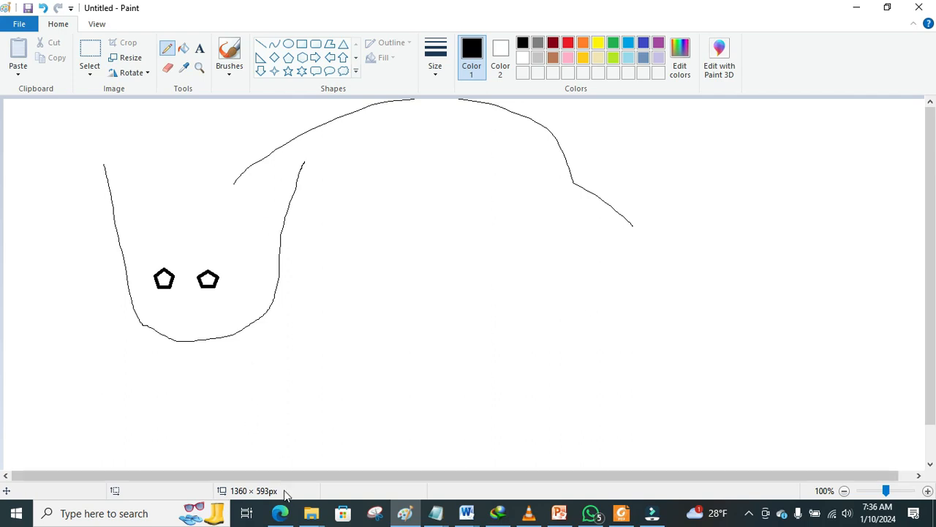
{"action": "left_click", "coordinate": [284, 515]}
{"action": "left_click", "coordinate": [285, 515]}
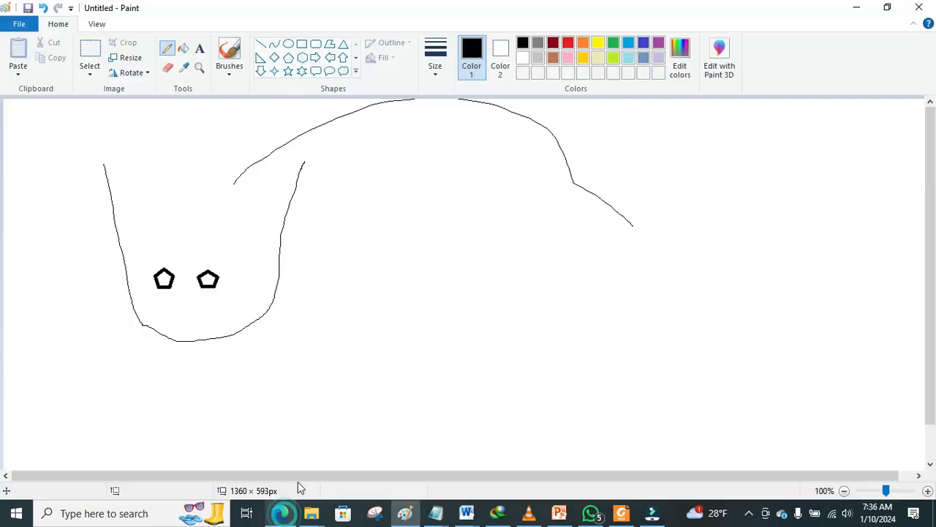
{"action": "left_click", "coordinate": [286, 515]}
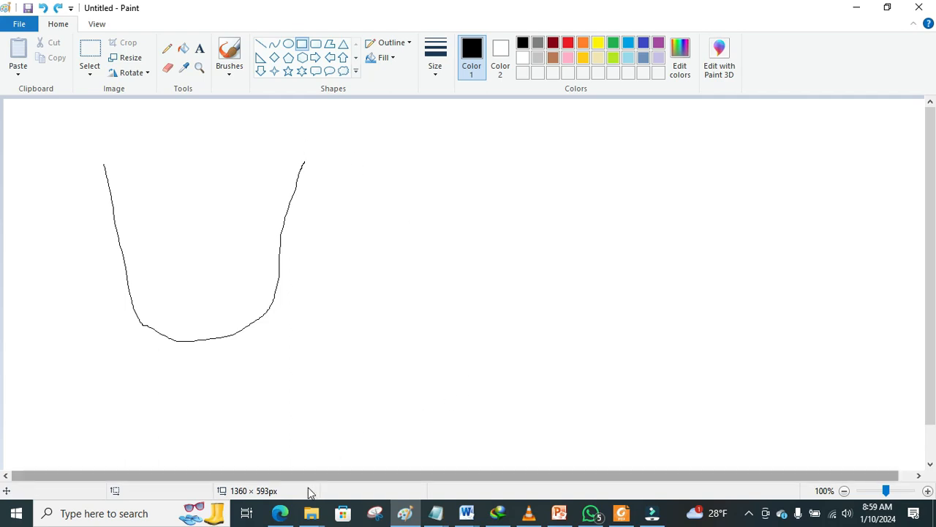
Step: Start a new S3 bucket and name it snsmonitoringbucket
{"action": "left_click", "coordinate": [280, 514]}
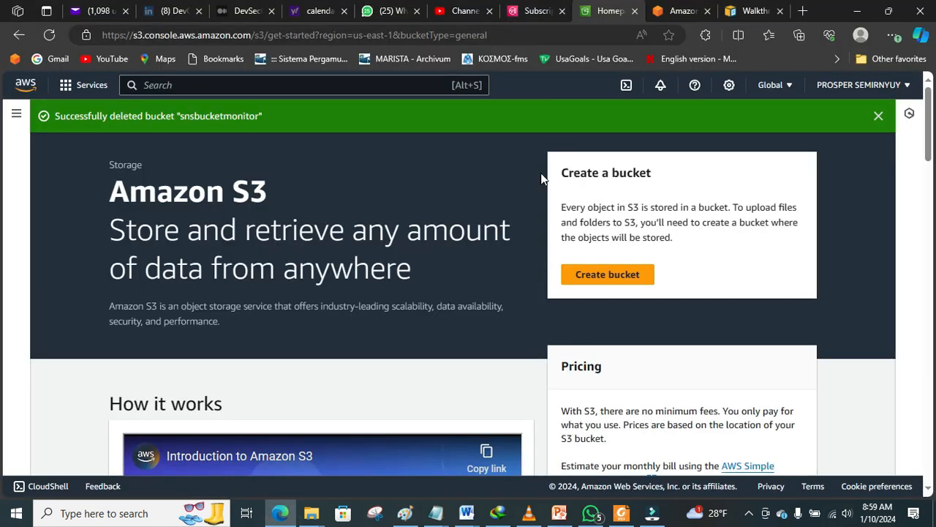
{"action": "left_click", "coordinate": [615, 280]}
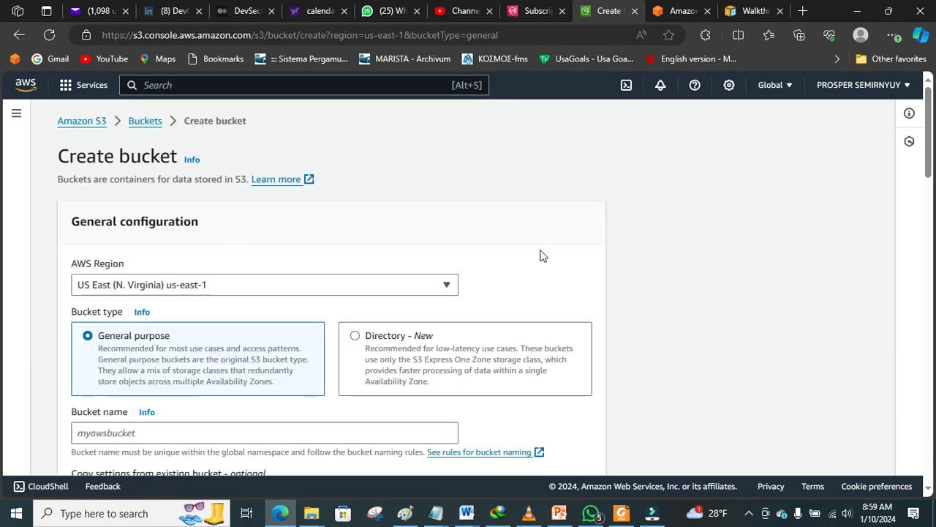
{"action": "scroll", "coordinate": [2, 168], "scroll_direction": "down", "scroll_amount": 2}
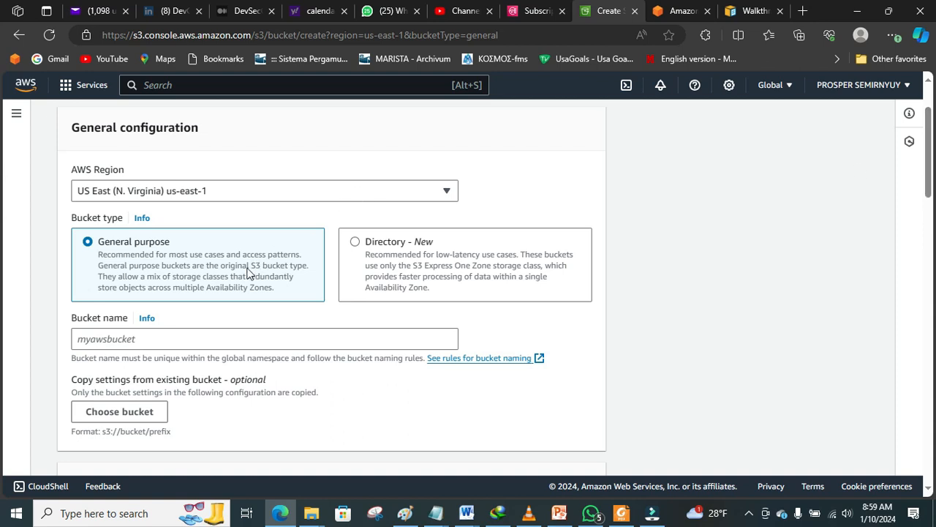
{"action": "left_click", "coordinate": [246, 331]}
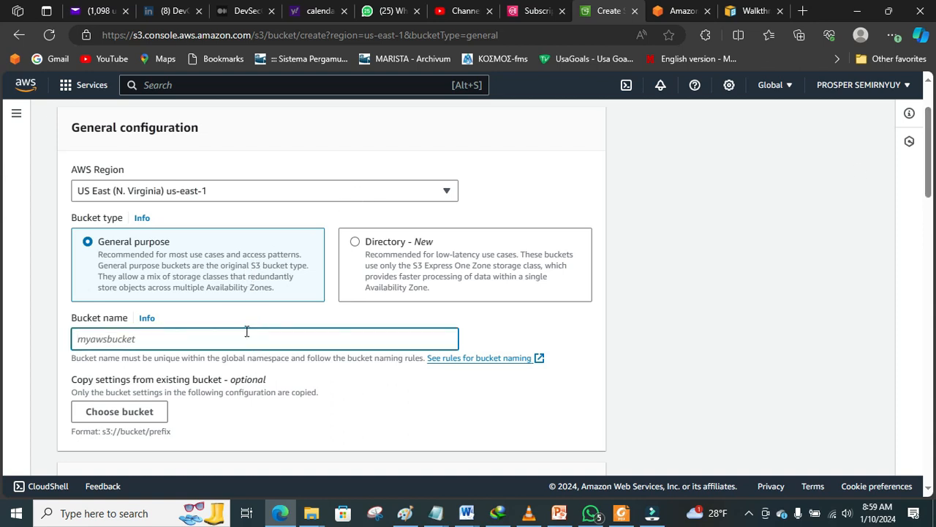
{"action": "type", "text": "snsmonitoringbucket"}
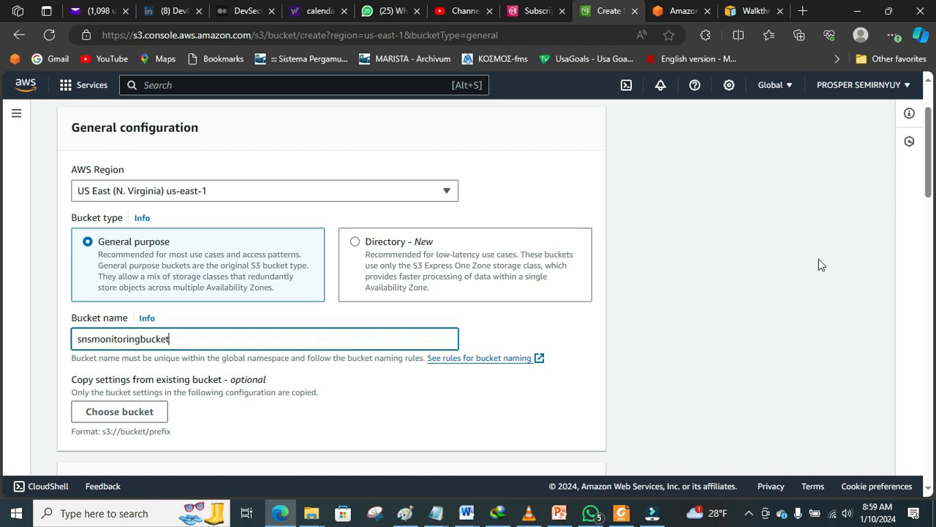
Step: Enable ACLs for object ownership and turn off Block all public access
{"action": "left_click_drag", "start_coordinate": [930, 168], "coordinate": [0, 183]}
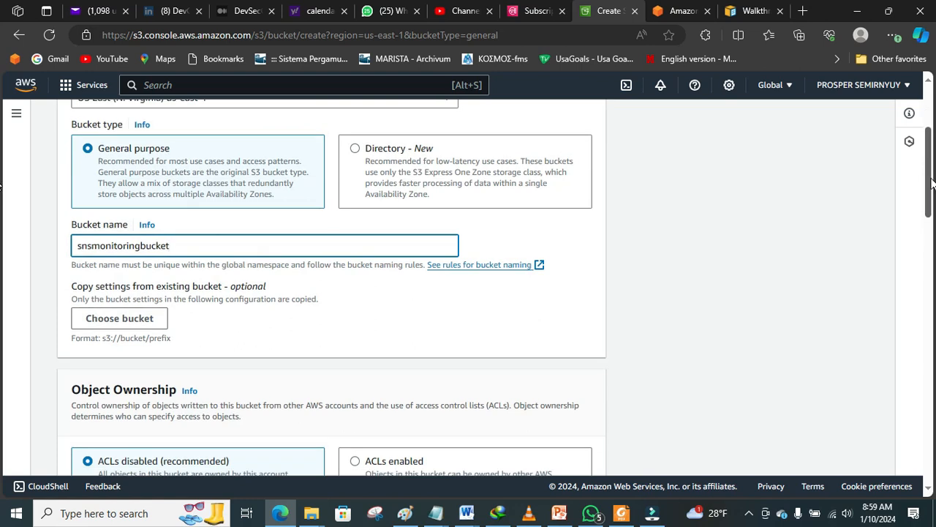
{"action": "left_click_drag", "start_coordinate": [931, 183], "coordinate": [3, 218]}
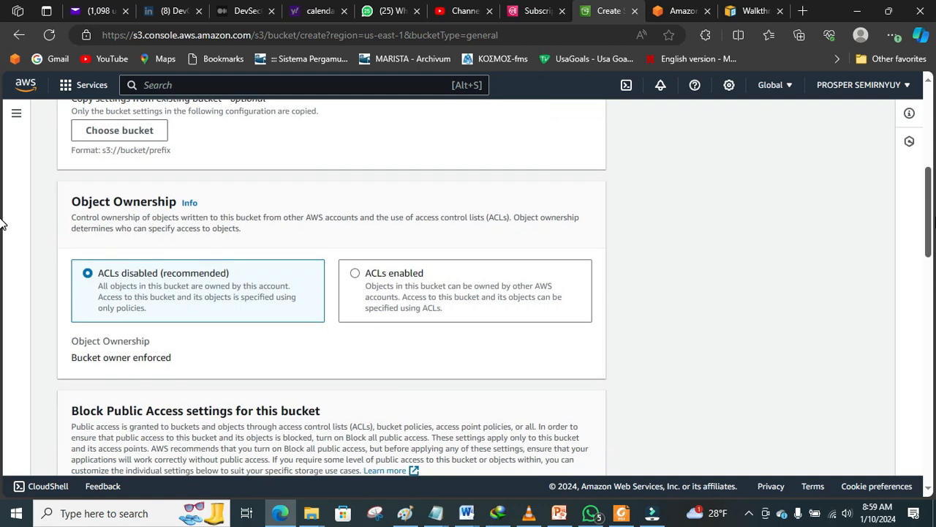
{"action": "left_click", "coordinate": [480, 274]}
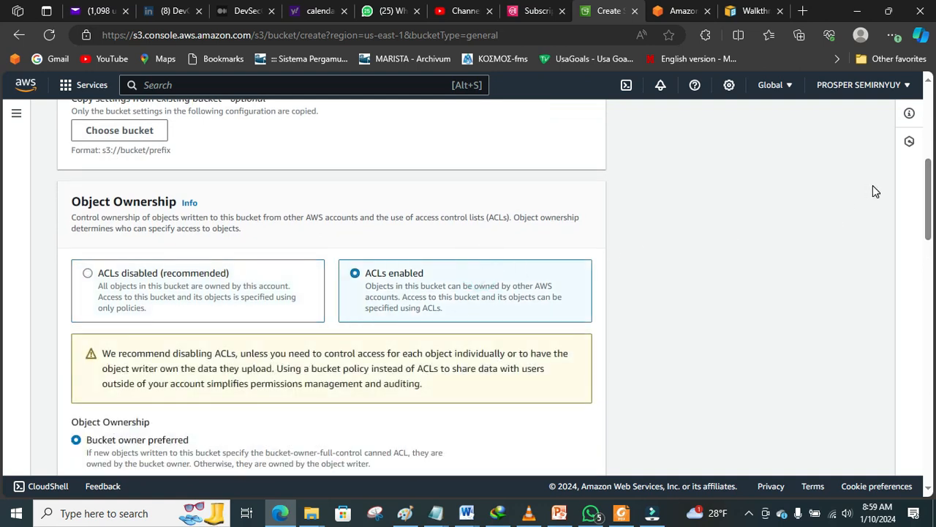
{"action": "left_click_drag", "start_coordinate": [929, 205], "coordinate": [2, 296]}
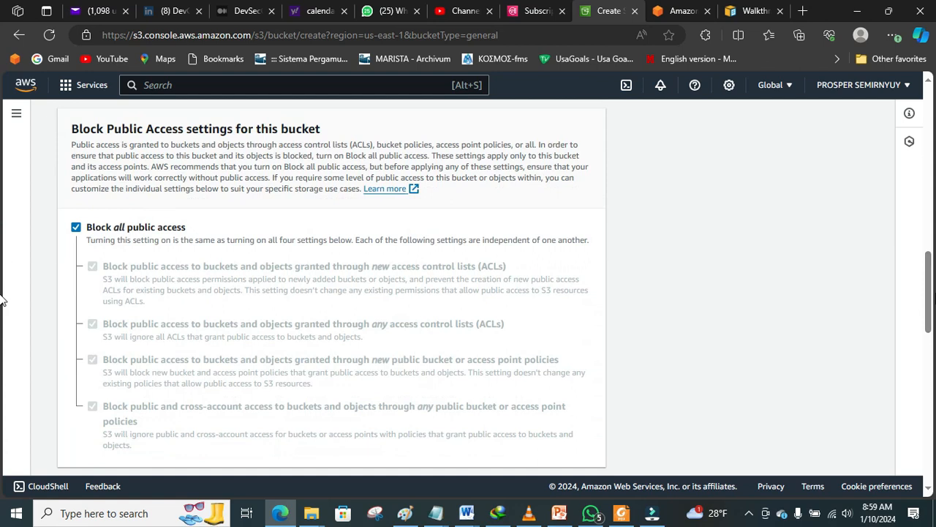
{"action": "left_click", "coordinate": [77, 228]}
{"action": "left_click_drag", "start_coordinate": [927, 270], "coordinate": [2, 386]}
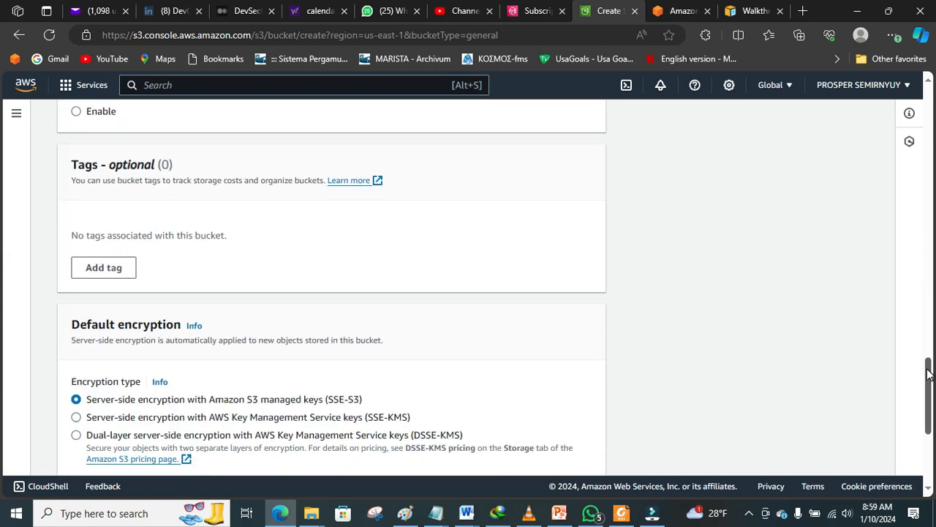
{"action": "left_click_drag", "start_coordinate": [928, 373], "coordinate": [2, 369]}
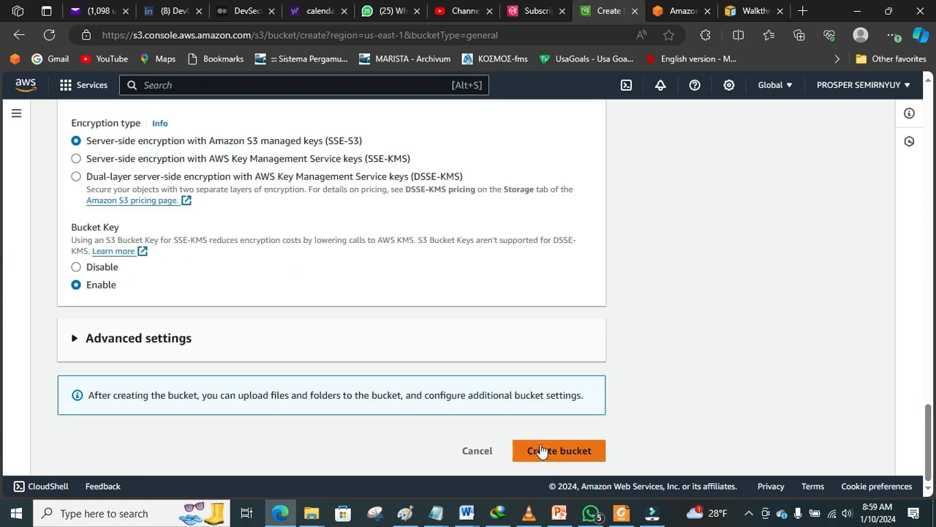
Step: Acknowledge the public-access warning, create the bucket and dismiss the success banner
{"action": "left_click", "coordinate": [545, 451]}
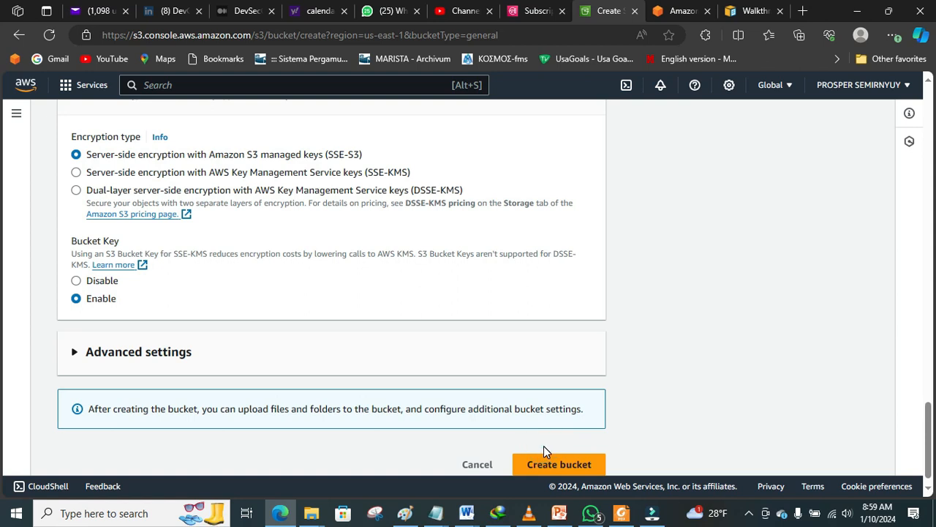
{"action": "left_click", "coordinate": [546, 457]}
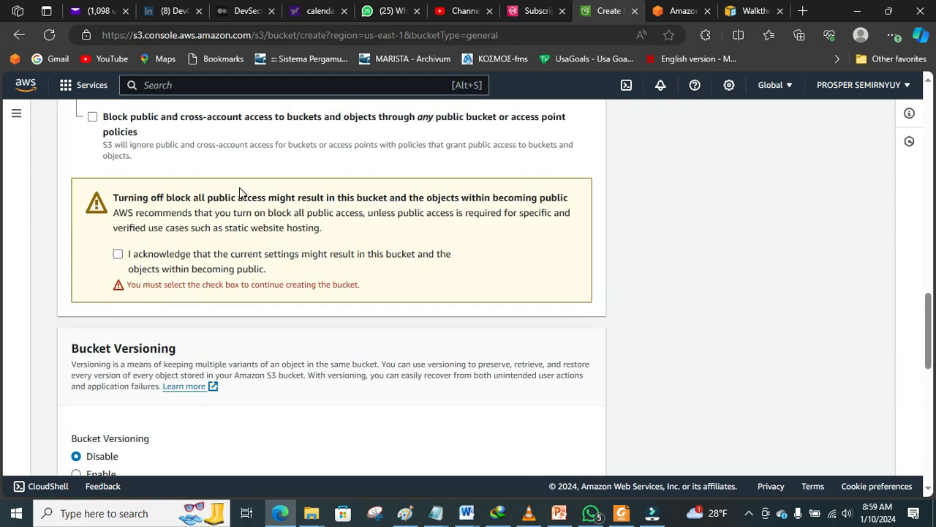
{"action": "left_click", "coordinate": [118, 253]}
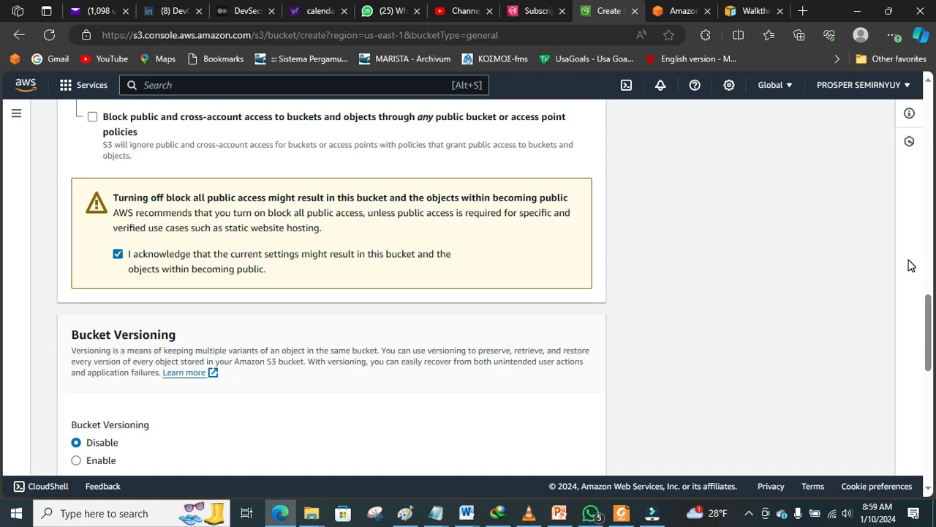
{"action": "scroll", "coordinate": [928, 314], "scroll_direction": "down", "scroll_amount": 9}
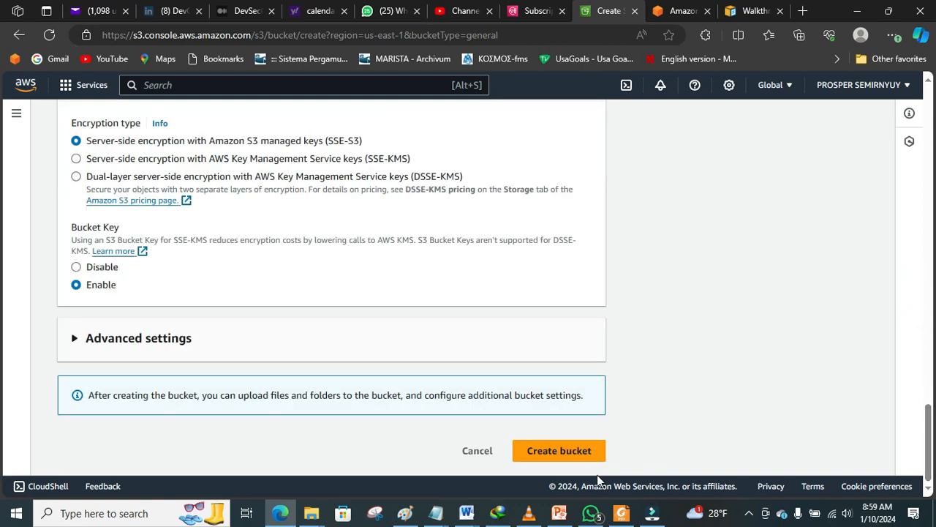
{"action": "left_click", "coordinate": [570, 450]}
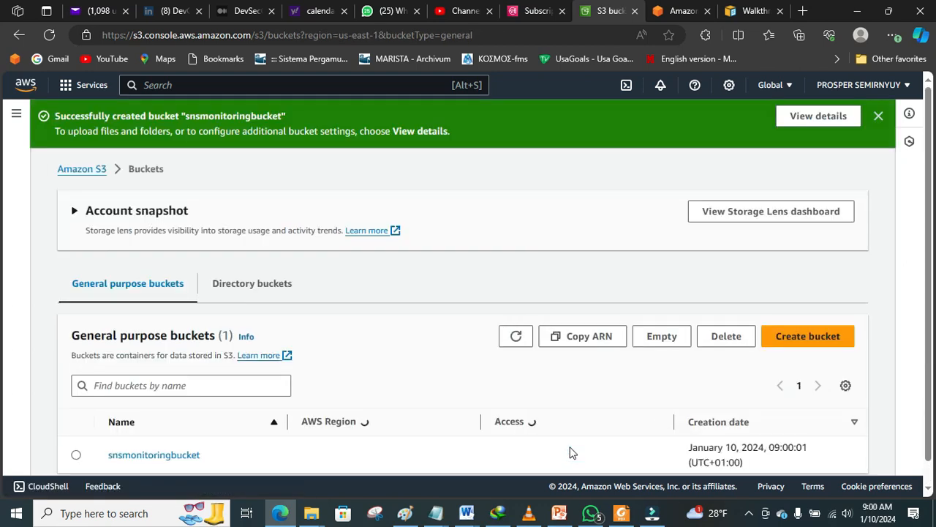
{"action": "left_click", "coordinate": [879, 117]}
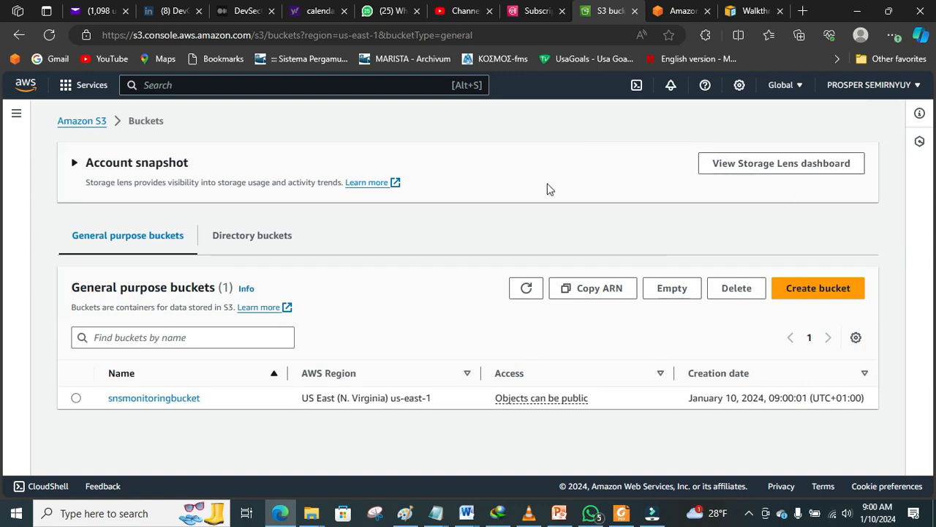
Step: Draw a large circle on the right side of the Paint canvas
{"action": "left_click", "coordinate": [408, 514]}
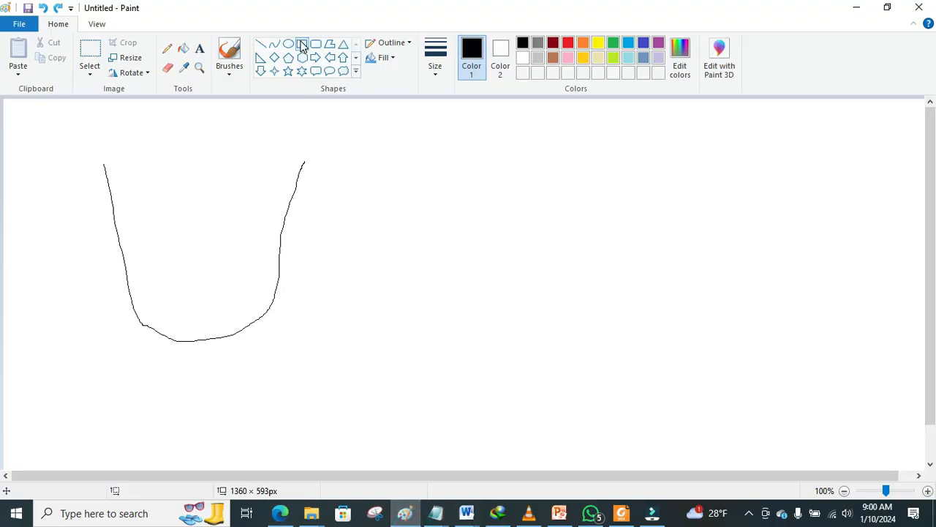
{"action": "left_click", "coordinate": [289, 45]}
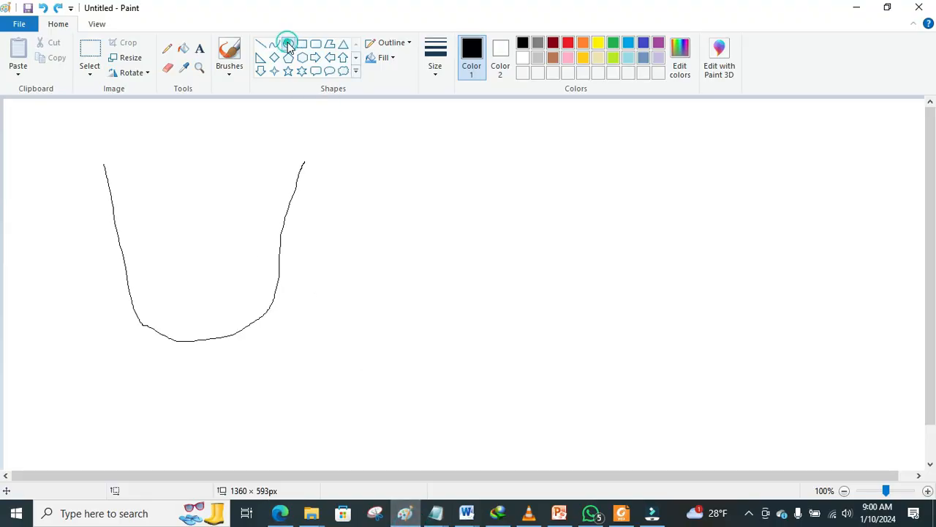
{"action": "left_click_drag", "start_coordinate": [599, 156], "coordinate": [817, 355]}
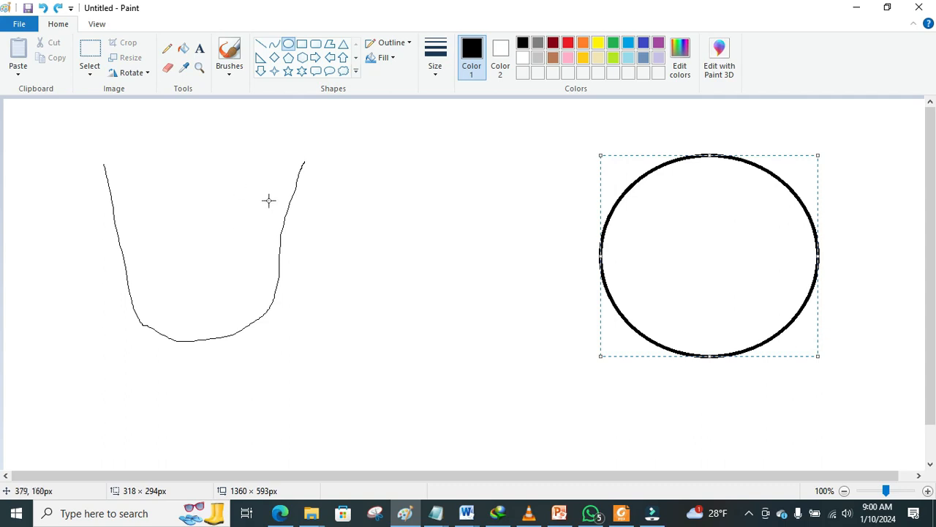
{"action": "left_click", "coordinate": [665, 263]}
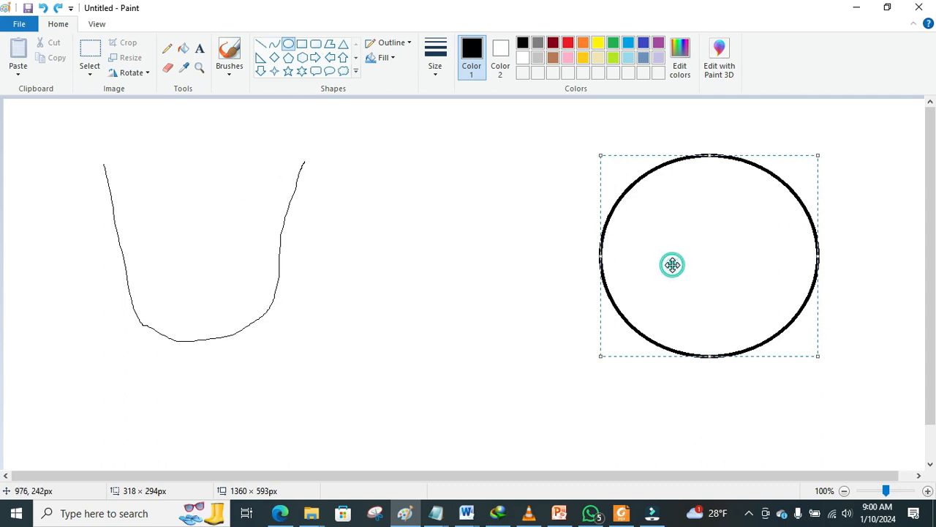
{"action": "left_click", "coordinate": [523, 249]}
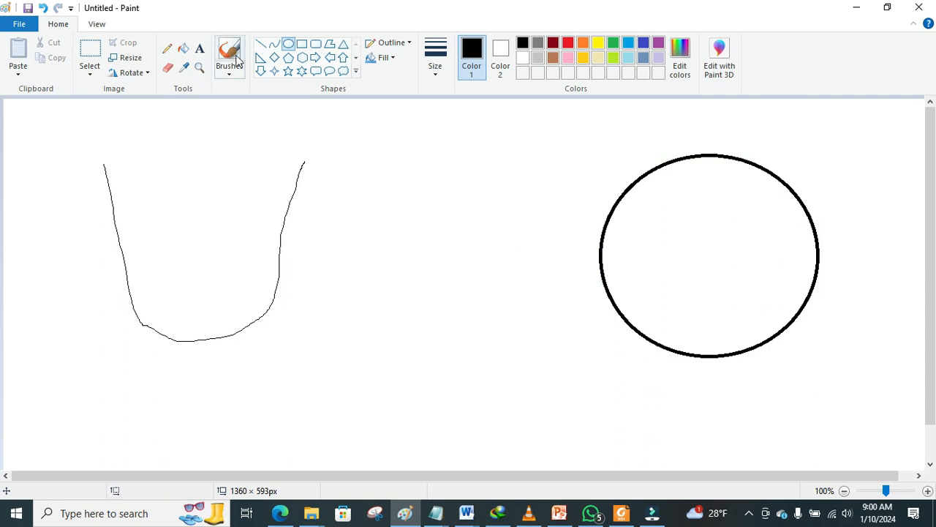
Step: Write 'sns' and 'Topic' as text lines inside the circle
{"action": "left_click", "coordinate": [199, 48]}
{"action": "left_click", "coordinate": [662, 225]}
{"action": "type", "text": "sns"}
{"action": "left_click", "coordinate": [687, 282]}
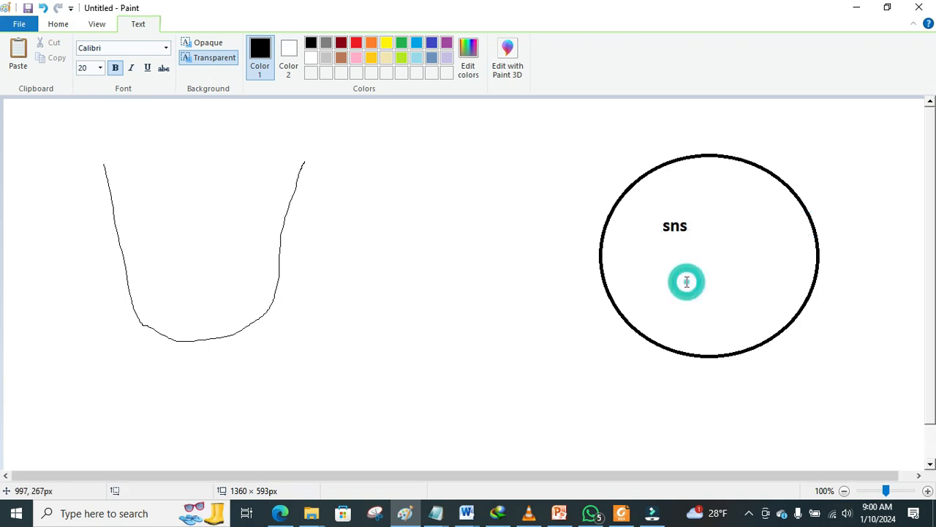
{"action": "left_click", "coordinate": [664, 257]}
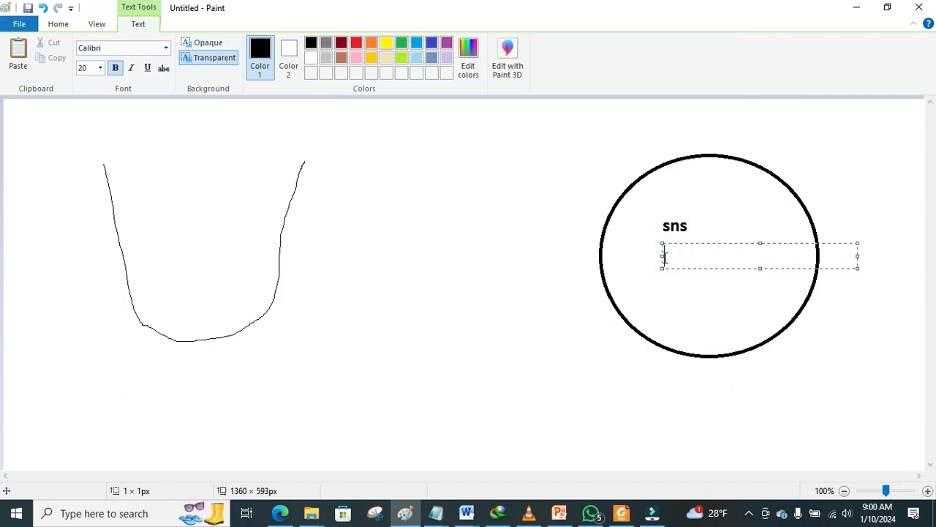
{"action": "type", "text": "Topiv"}
{"action": "key", "text": "BackSpace"}
{"action": "type", "text": "c"}
{"action": "left_click", "coordinate": [672, 276]}
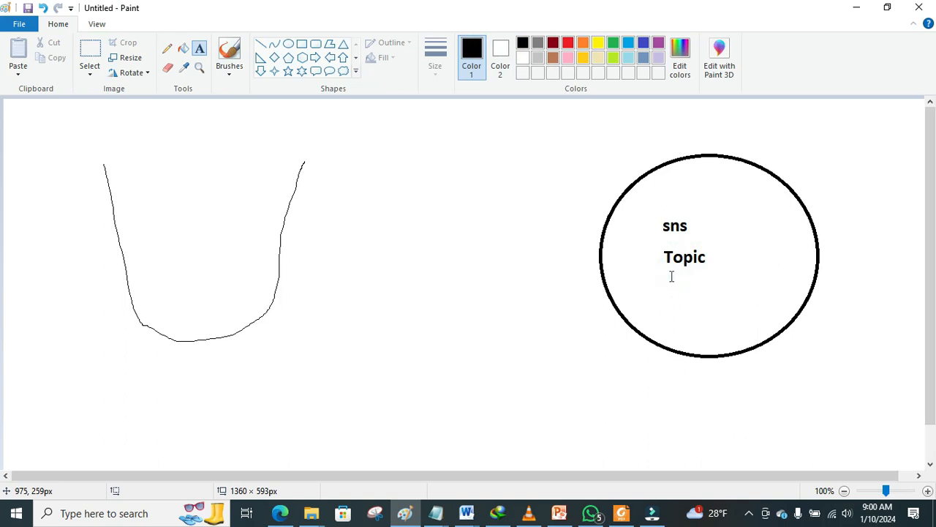
Step: Add 'subscription' and 'policies' lines below Topic inside the circle
{"action": "left_click", "coordinate": [666, 275]}
{"action": "type", "text": "subscr"}
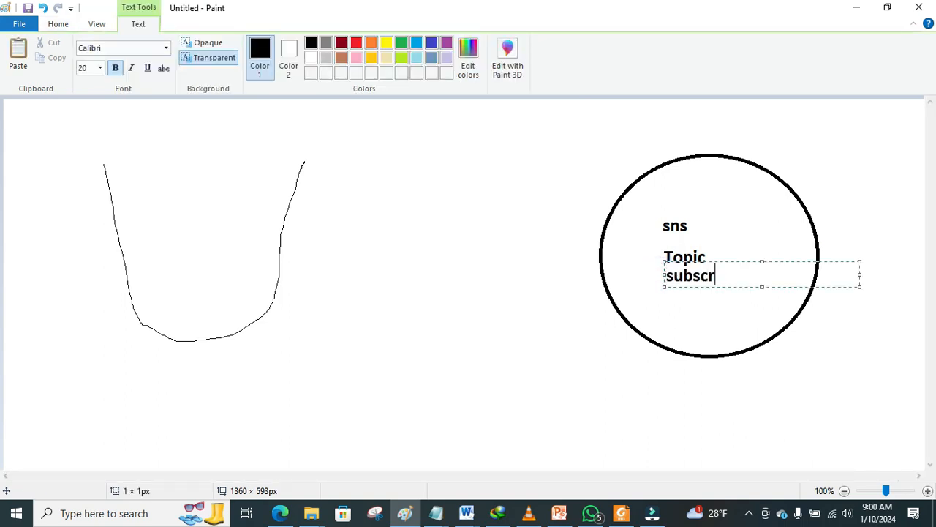
{"action": "type", "text": "iption"}
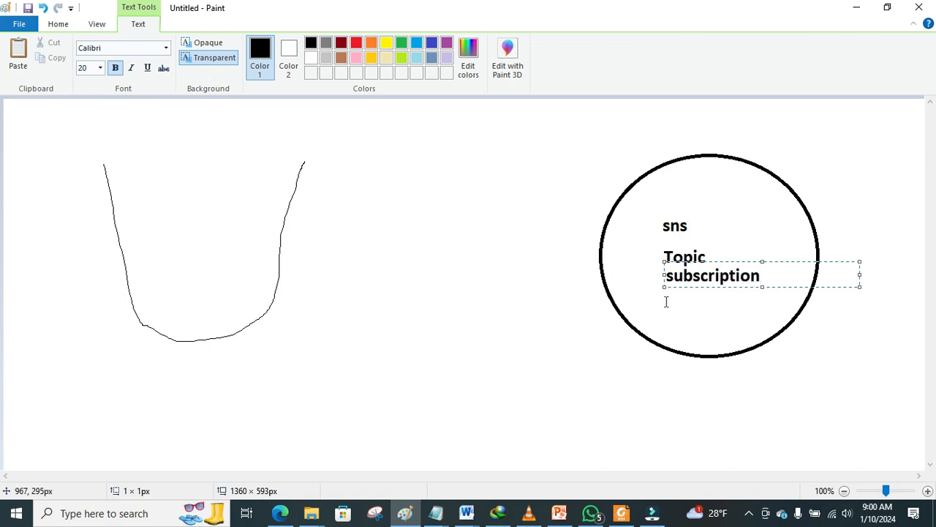
{"action": "left_click", "coordinate": [667, 304]}
{"action": "left_click", "coordinate": [667, 296]}
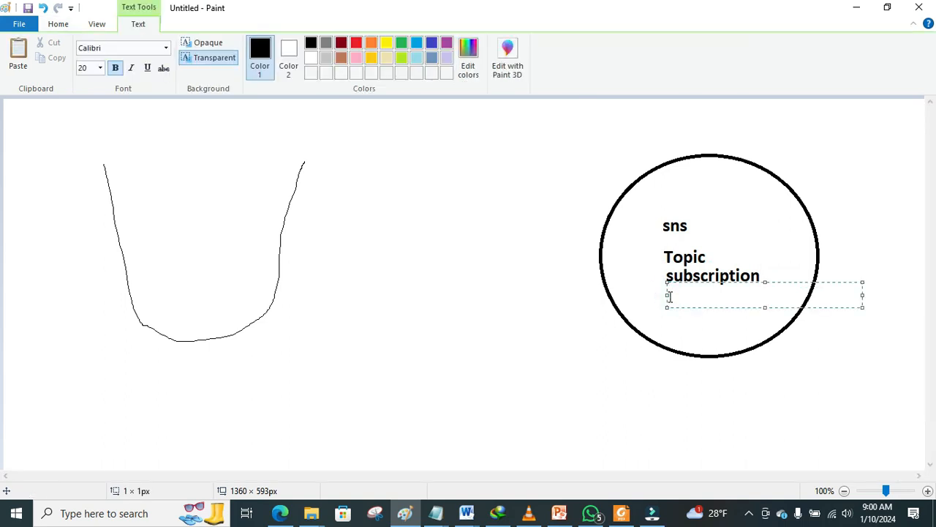
{"action": "type", "text": "policies"}
{"action": "left_click", "coordinate": [669, 320]}
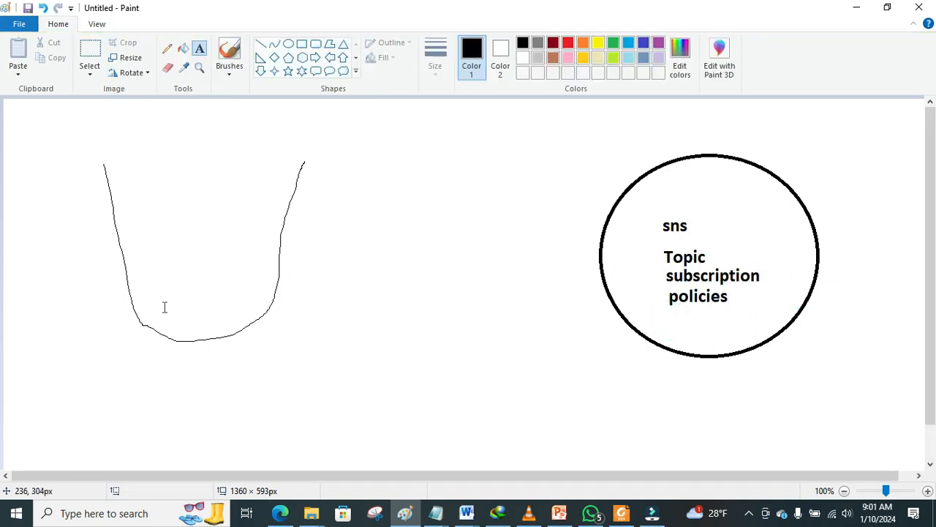
Step: Label the U-shaped sketch 'event notifications'
{"action": "left_click", "coordinate": [281, 304]}
{"action": "type", "text": "event no"}
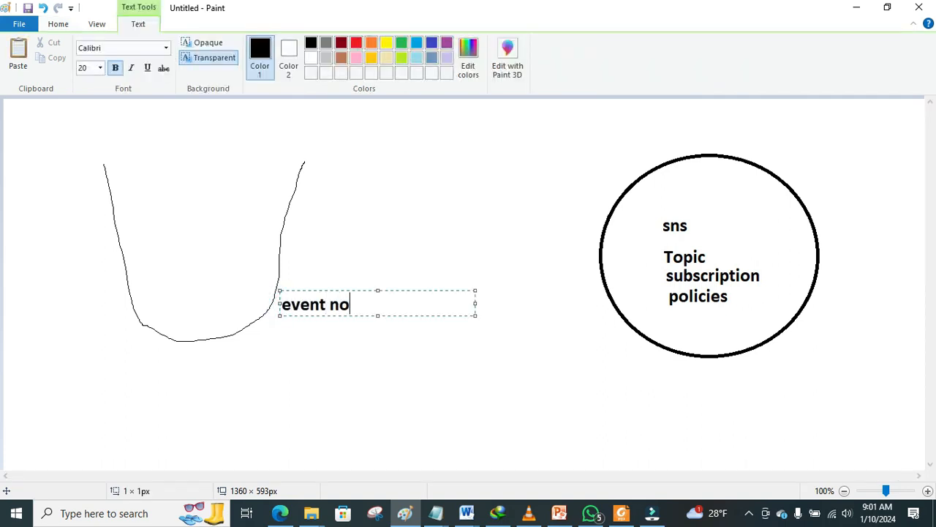
{"action": "type", "text": "tifications"}
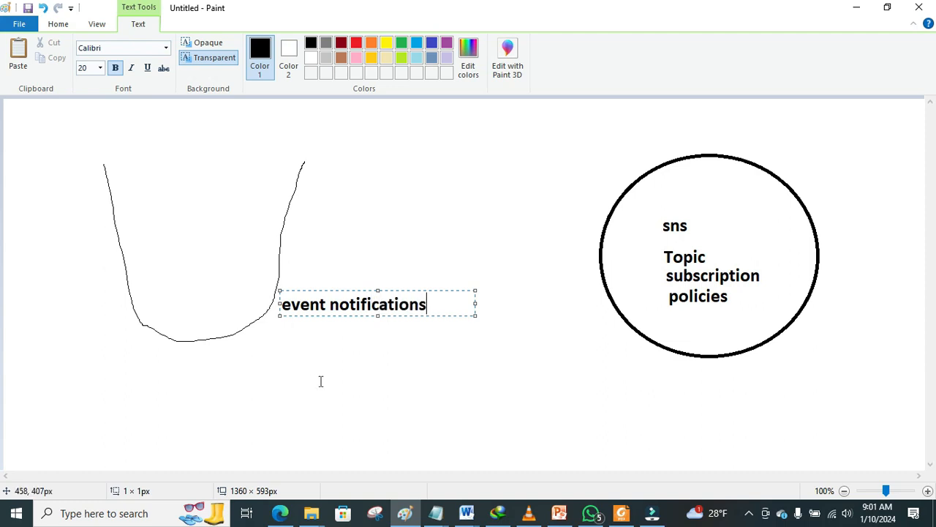
{"action": "left_click", "coordinate": [343, 403]}
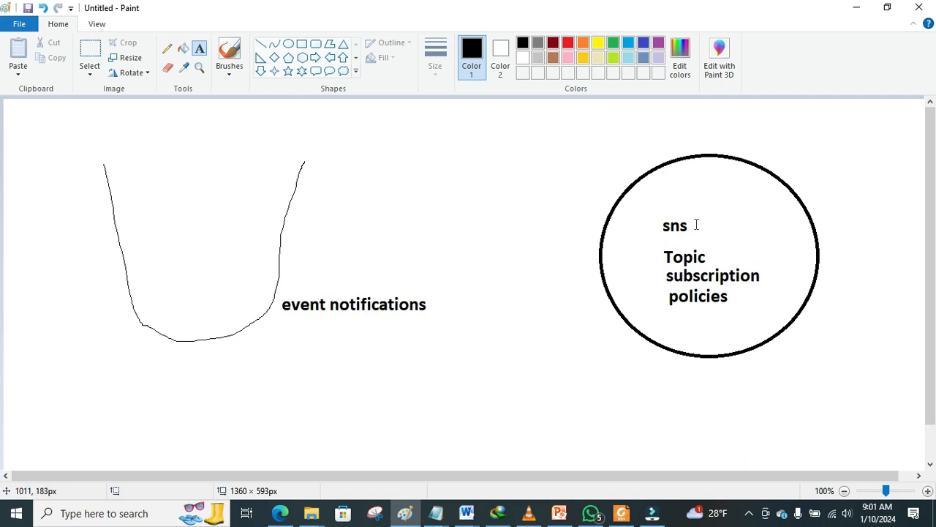
{"action": "left_click", "coordinate": [280, 513]}
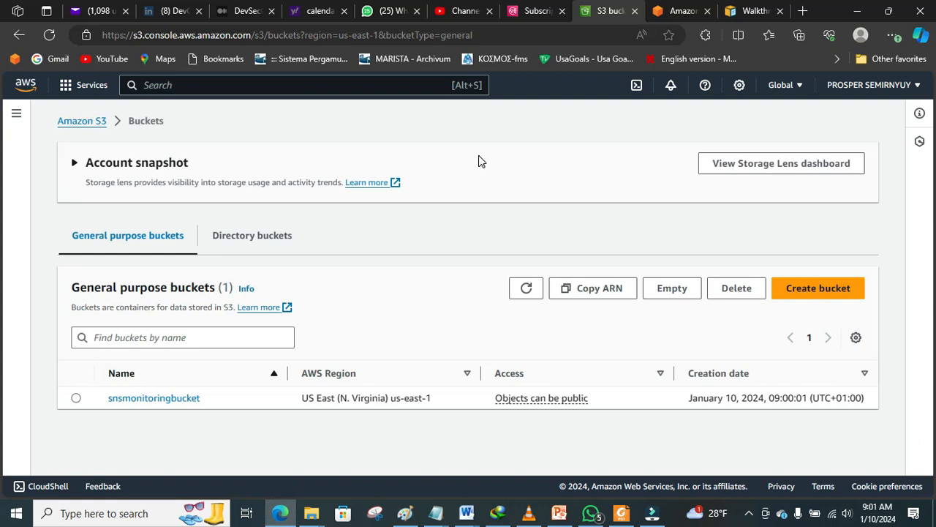
Step: Open the SNS console's Topics list and start creating a new topic
{"action": "left_click", "coordinate": [533, 11]}
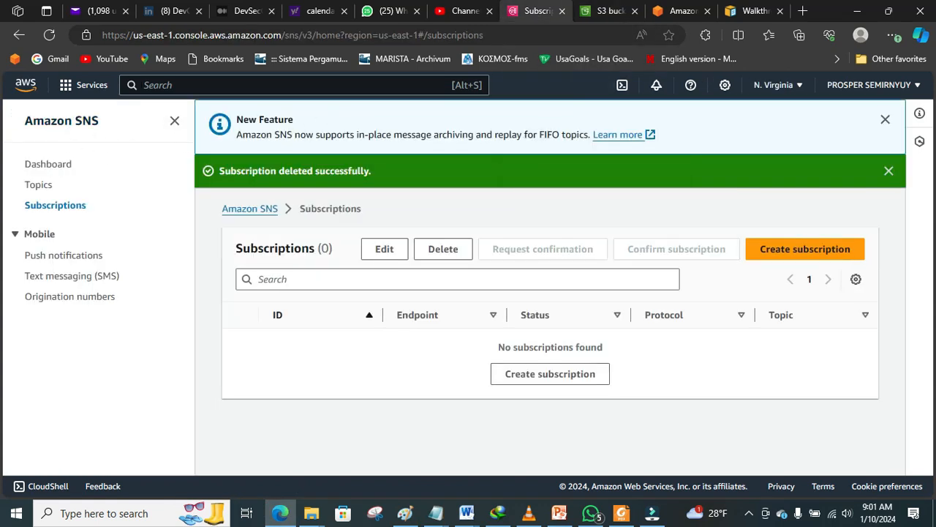
{"action": "type", "text": "sns"}
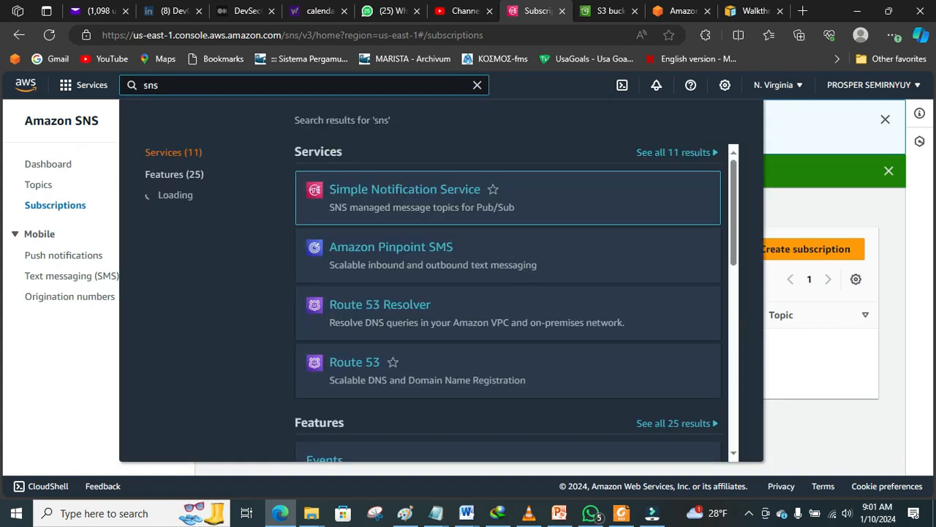
{"action": "left_click", "coordinate": [364, 193]}
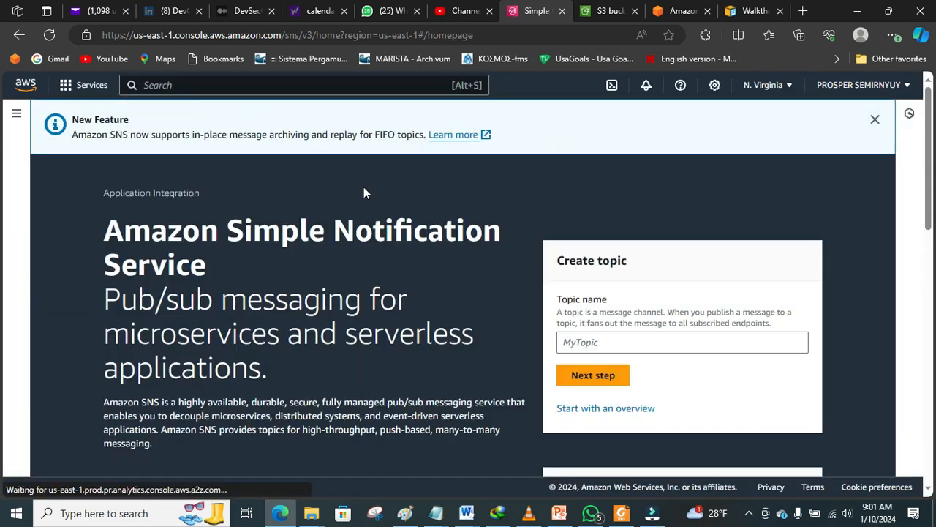
{"action": "left_click", "coordinate": [591, 408]}
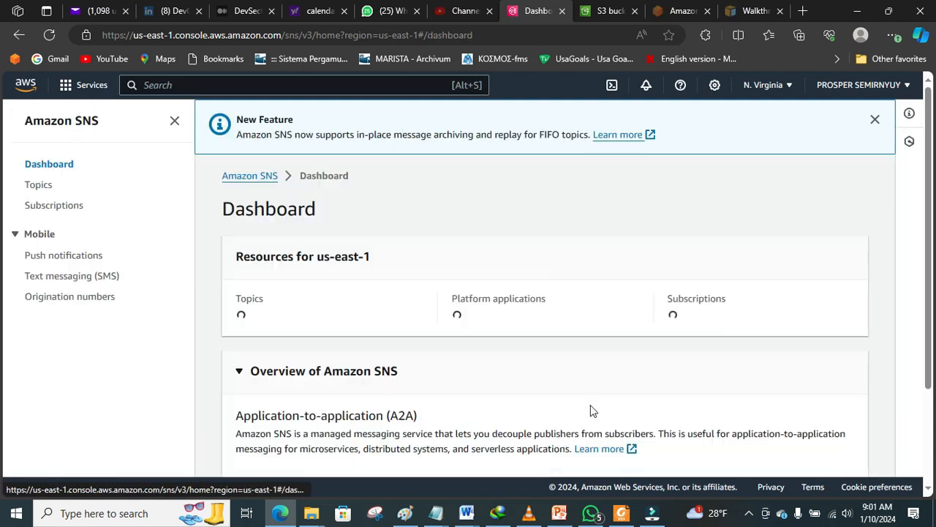
{"action": "left_click", "coordinate": [40, 186]}
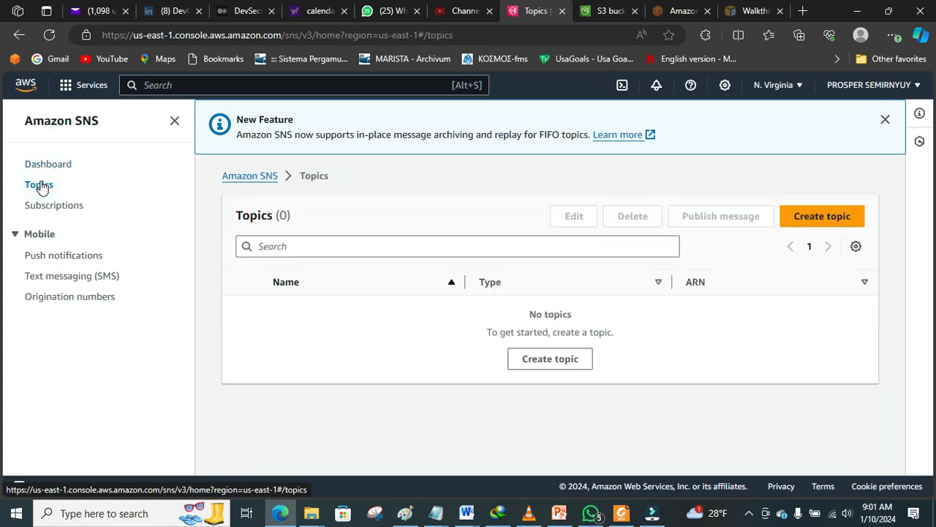
{"action": "left_click", "coordinate": [803, 219]}
Step: Create a Standard topic named s3notifications with display name s3notifications
{"action": "left_click", "coordinate": [501, 353]}
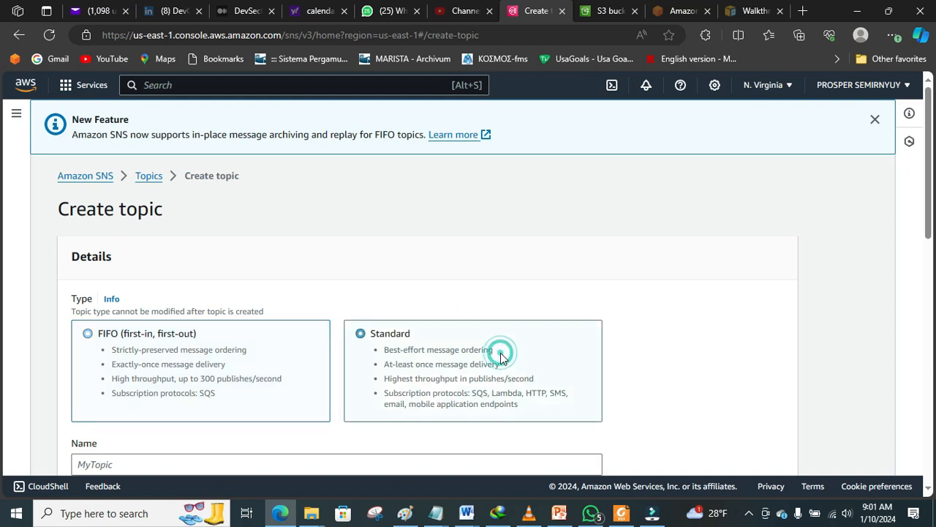
{"action": "left_click_drag", "start_coordinate": [929, 188], "coordinate": [931, 266]}
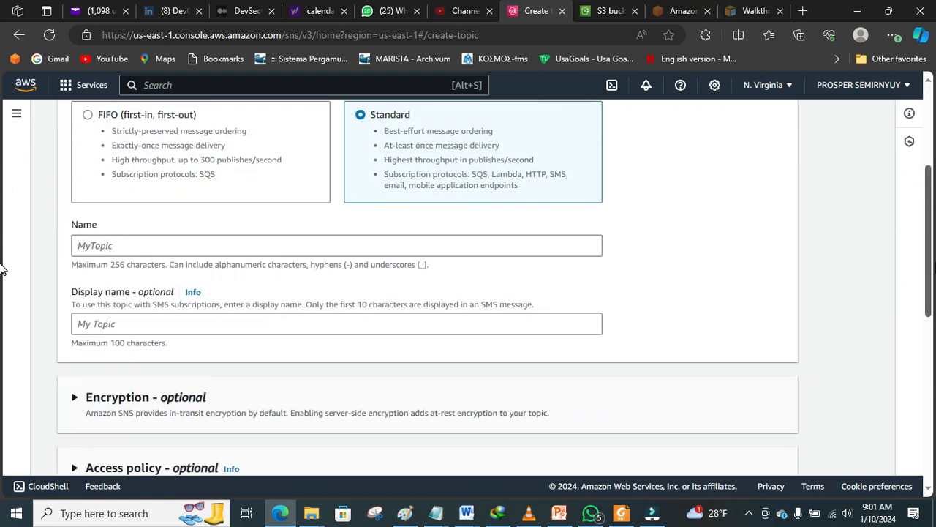
{"action": "left_click", "coordinate": [566, 249]}
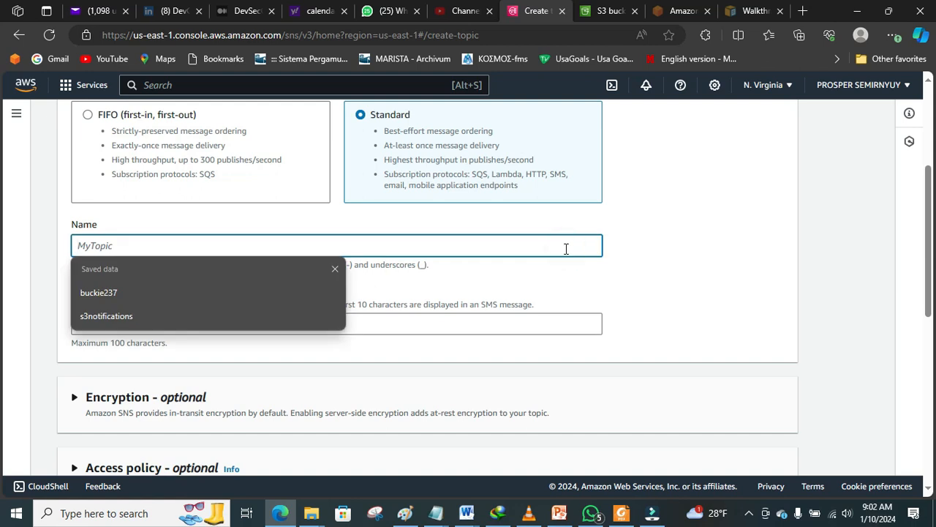
{"action": "type", "text": "S3"}
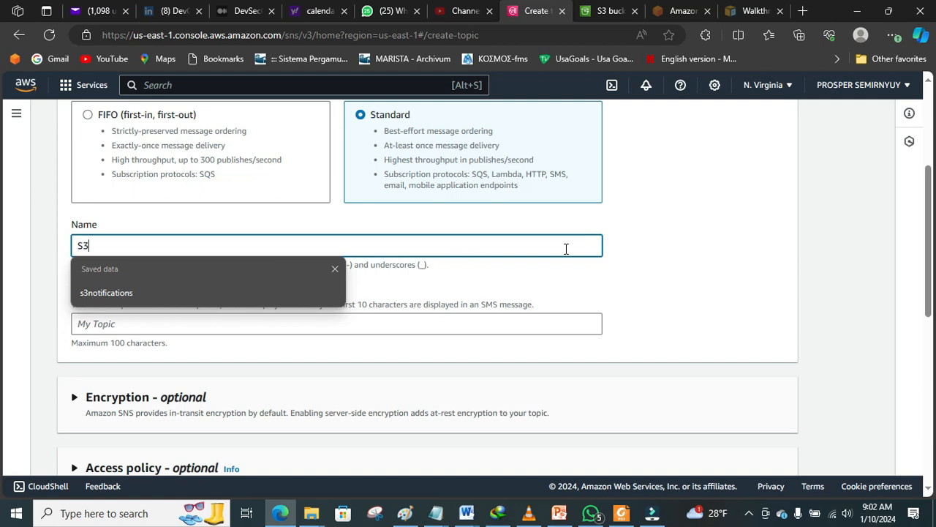
{"action": "left_click", "coordinate": [273, 300]}
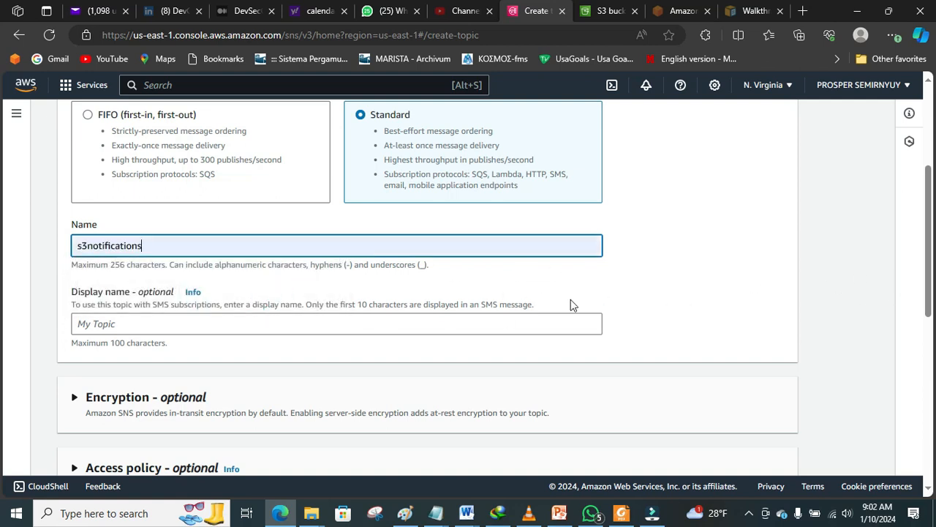
{"action": "left_click", "coordinate": [359, 320]}
{"action": "type", "text": "s3notifications"}
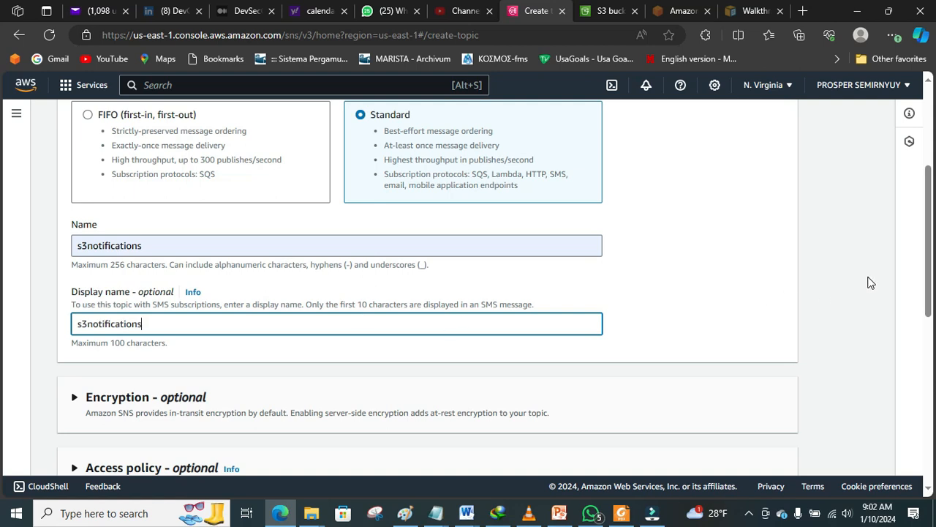
{"action": "left_click_drag", "start_coordinate": [929, 264], "coordinate": [2, 424]}
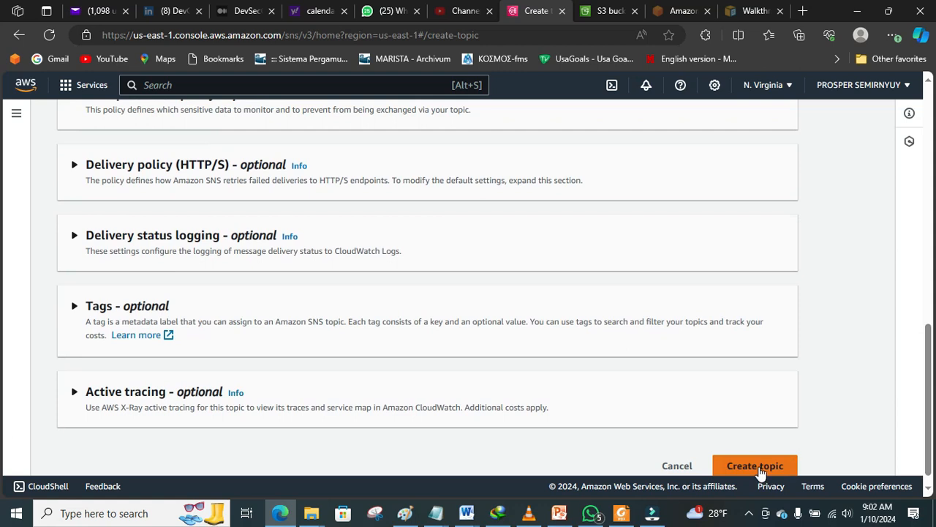
{"action": "left_click", "coordinate": [755, 466]}
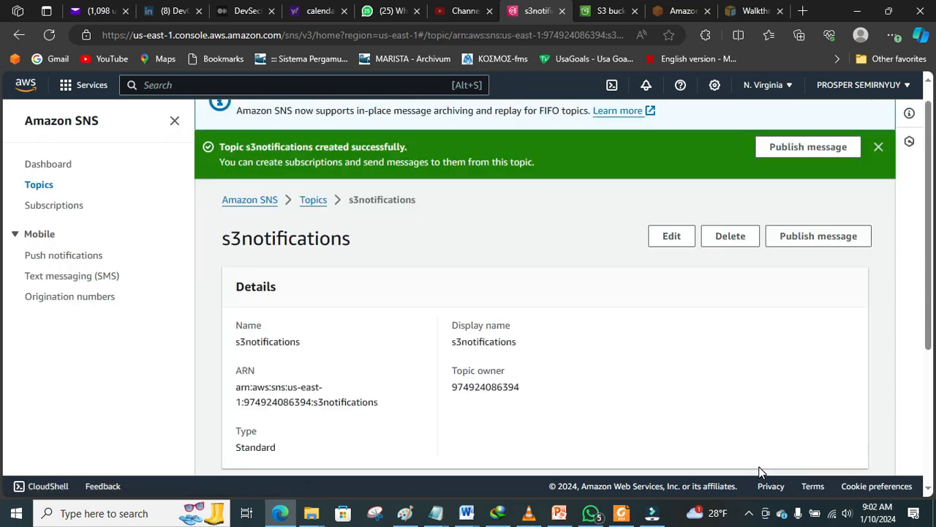
Step: Dismiss the topic-created message, glance at the Paint diagram, and open the SNS Subscriptions list
{"action": "left_click", "coordinate": [879, 149]}
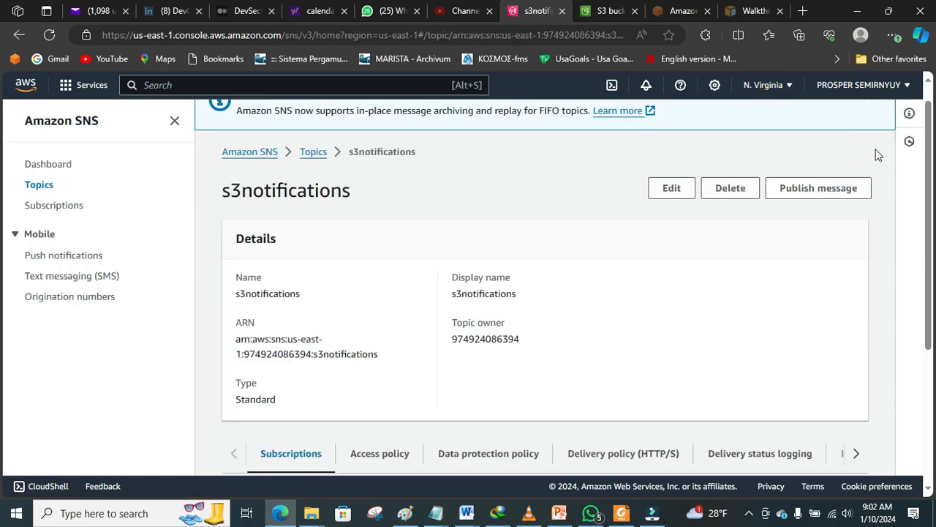
{"action": "left_click", "coordinate": [406, 514]}
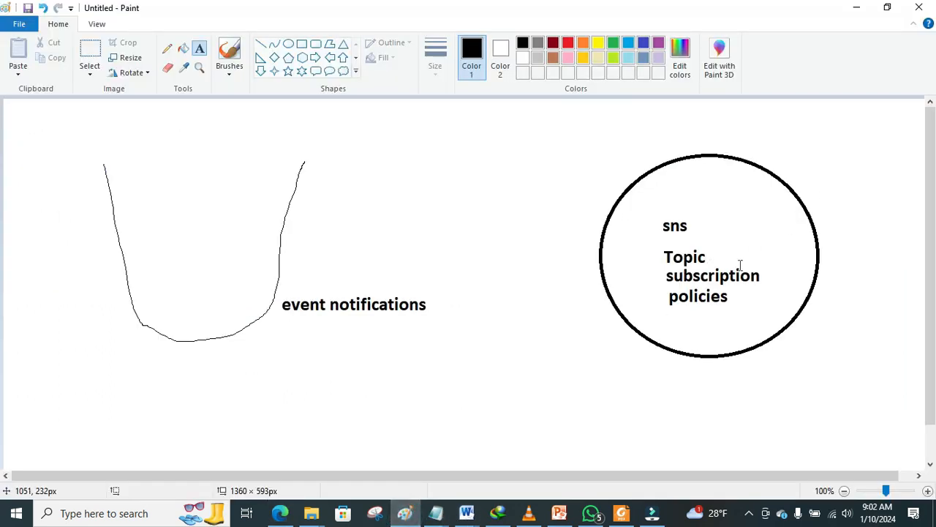
{"action": "left_click", "coordinate": [280, 514]}
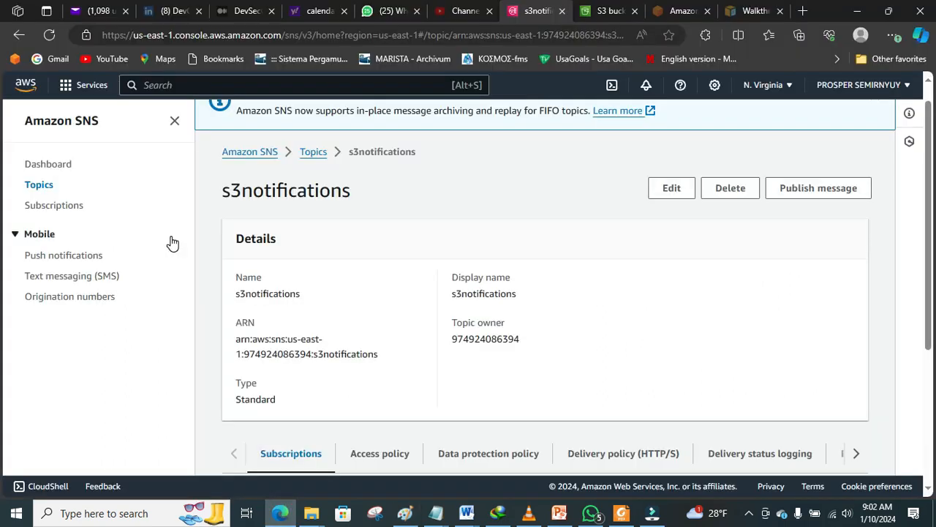
{"action": "left_click", "coordinate": [61, 210]}
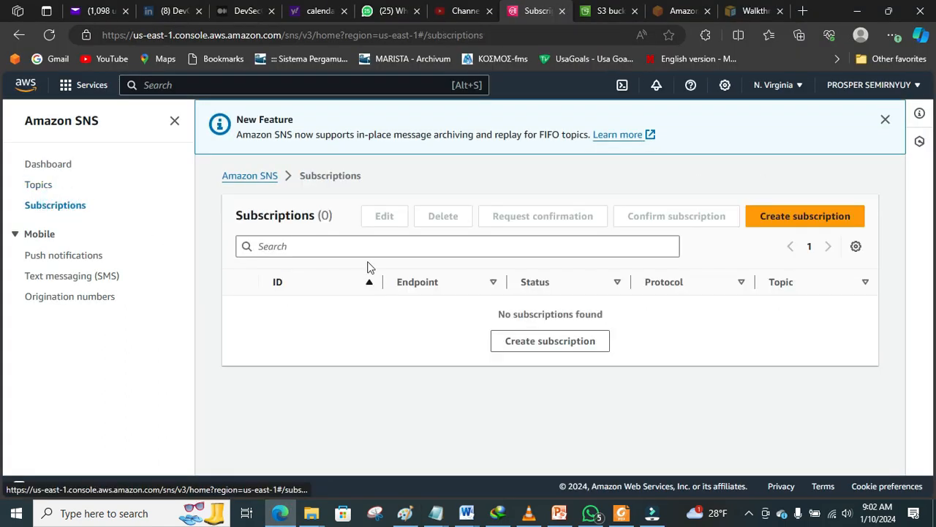
Step: Create an Email subscription to the s3notifications topic ARN using the subscriber's email address
{"action": "left_click", "coordinate": [779, 215]}
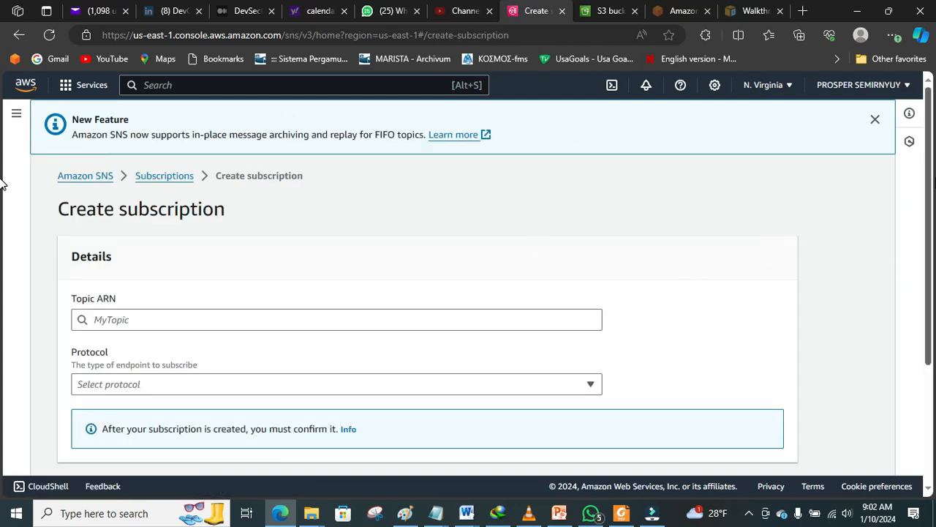
{"action": "scroll", "coordinate": [1, 253], "scroll_direction": "down", "scroll_amount": 2}
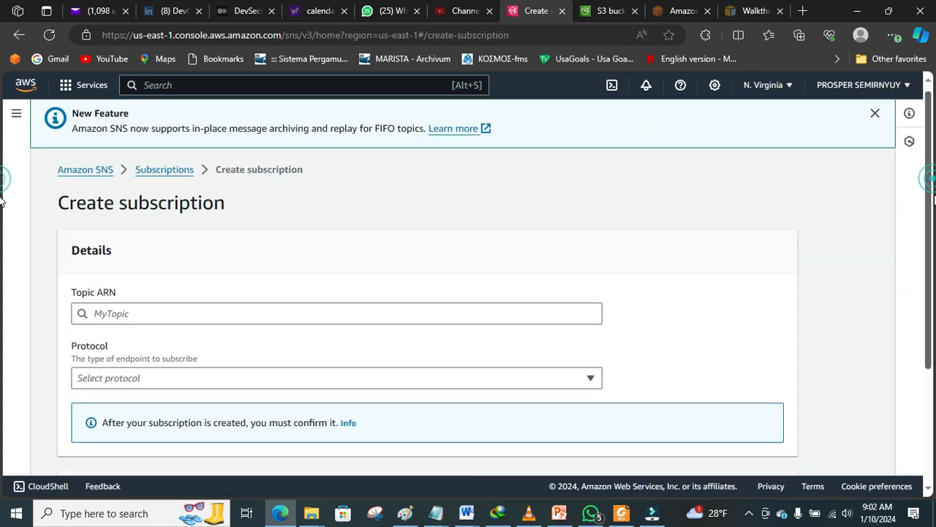
{"action": "left_click", "coordinate": [317, 211]}
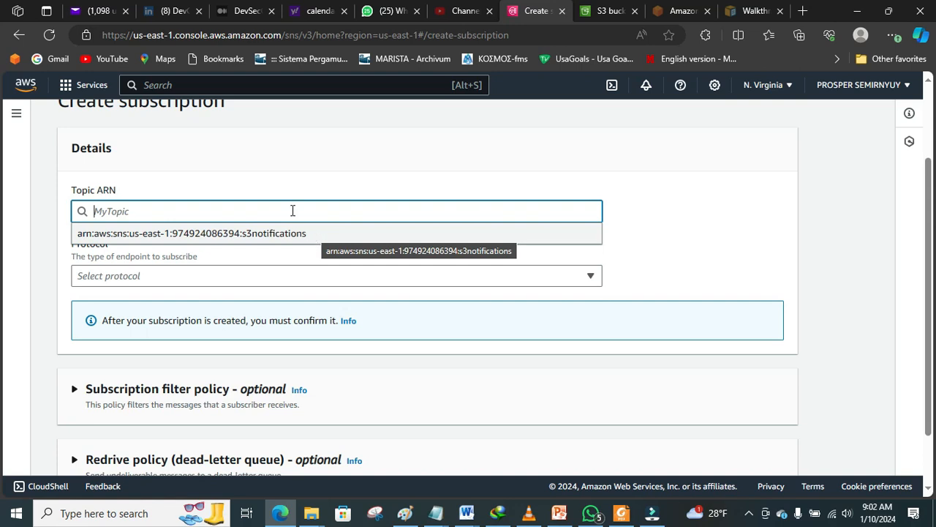
{"action": "left_click", "coordinate": [207, 234]}
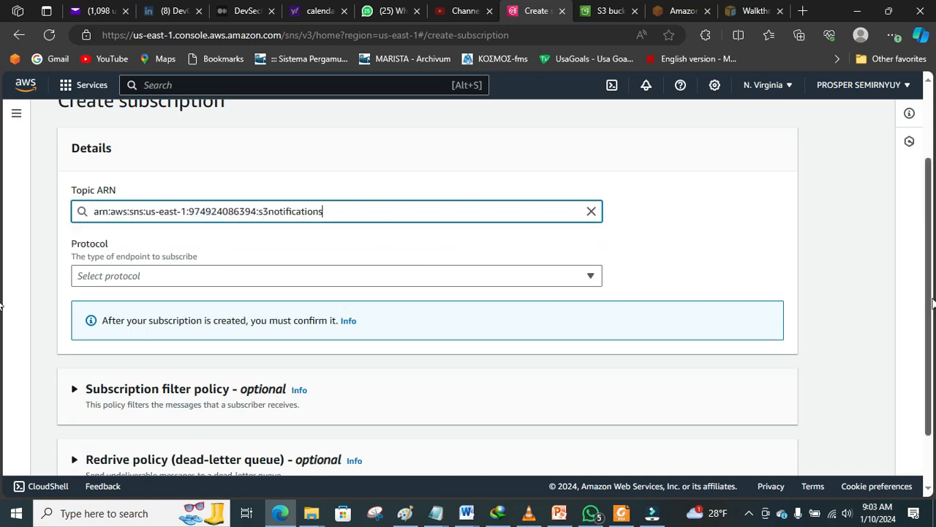
{"action": "scroll", "coordinate": [929, 299], "scroll_direction": "down", "scroll_amount": 1}
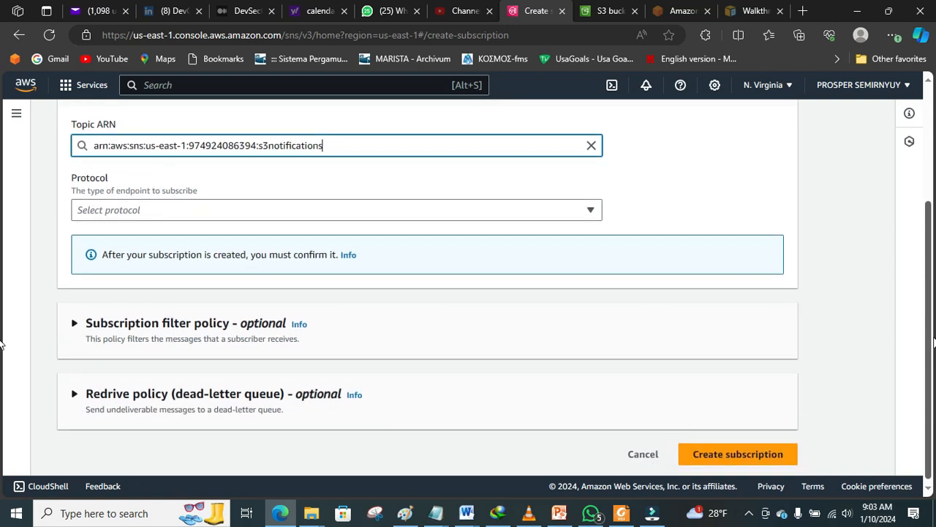
{"action": "left_click", "coordinate": [591, 208]}
{"action": "left_click", "coordinate": [508, 297]}
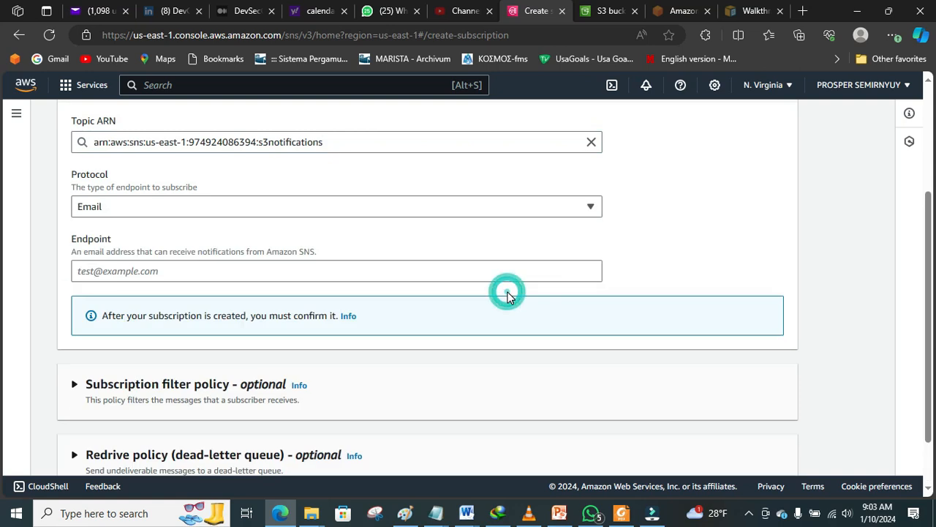
{"action": "left_click", "coordinate": [573, 281]}
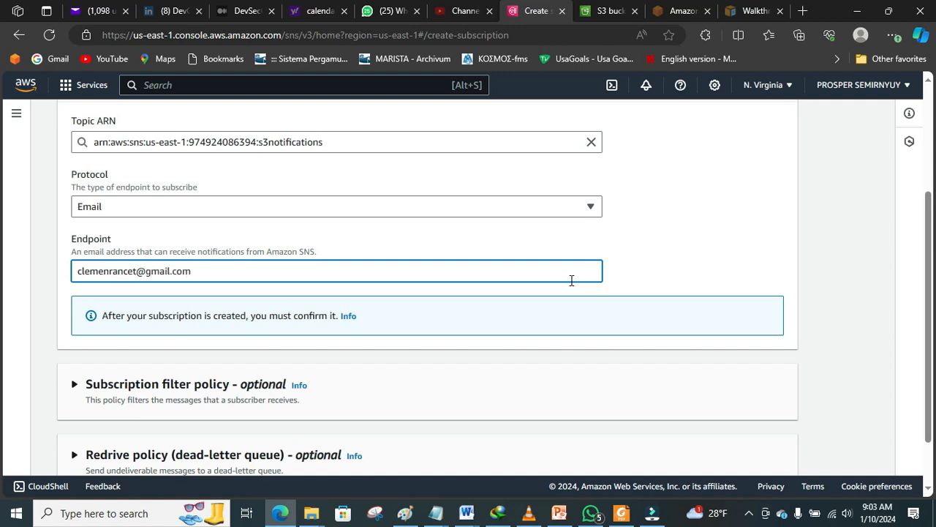
{"action": "scroll", "coordinate": [928, 318], "scroll_direction": "down", "scroll_amount": 2}
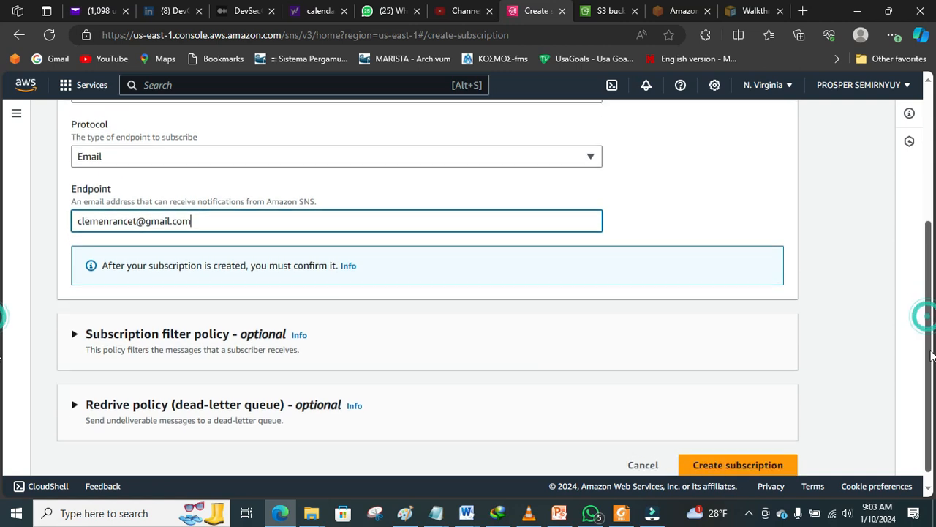
{"action": "left_click", "coordinate": [751, 451]}
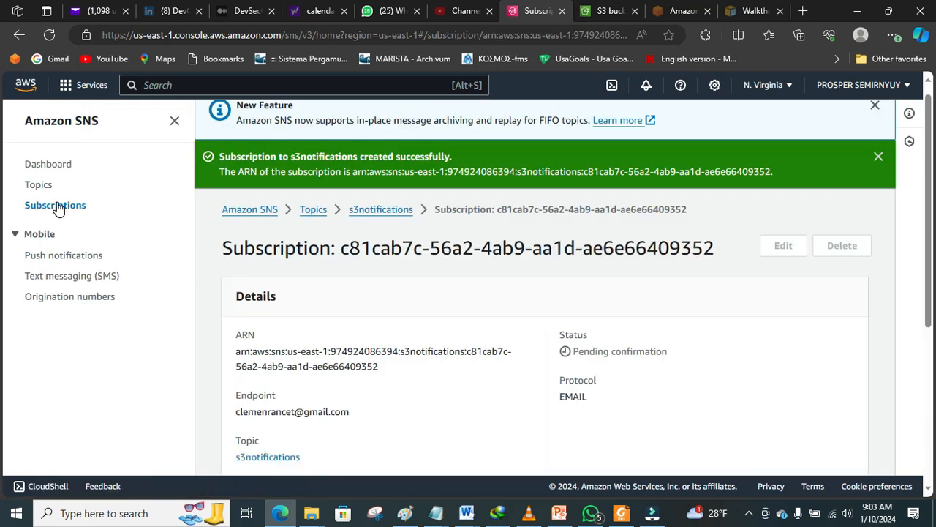
Step: Confirm the new subscription shows Pending confirmation, then switch to the Yahoo Mail inbox
{"action": "left_click", "coordinate": [59, 206]}
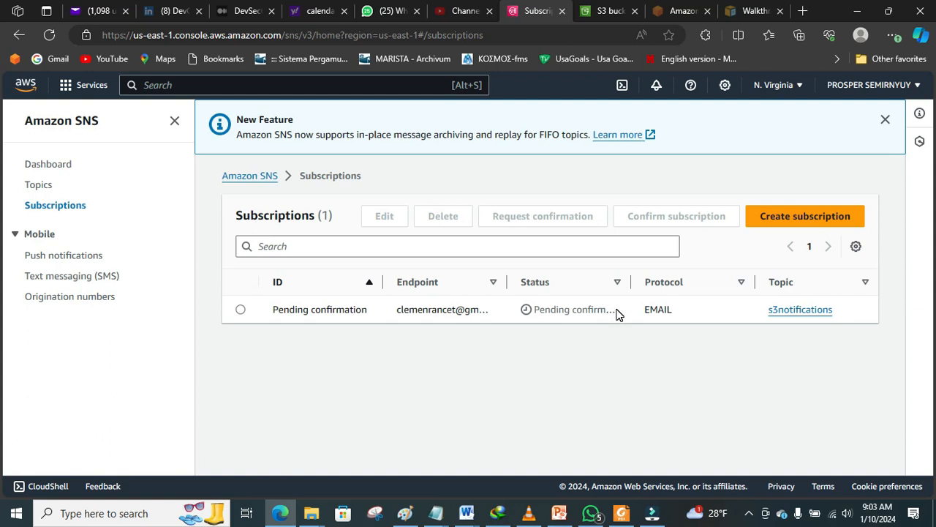
{"action": "left_click_drag", "start_coordinate": [616, 313], "coordinate": [531, 314]}
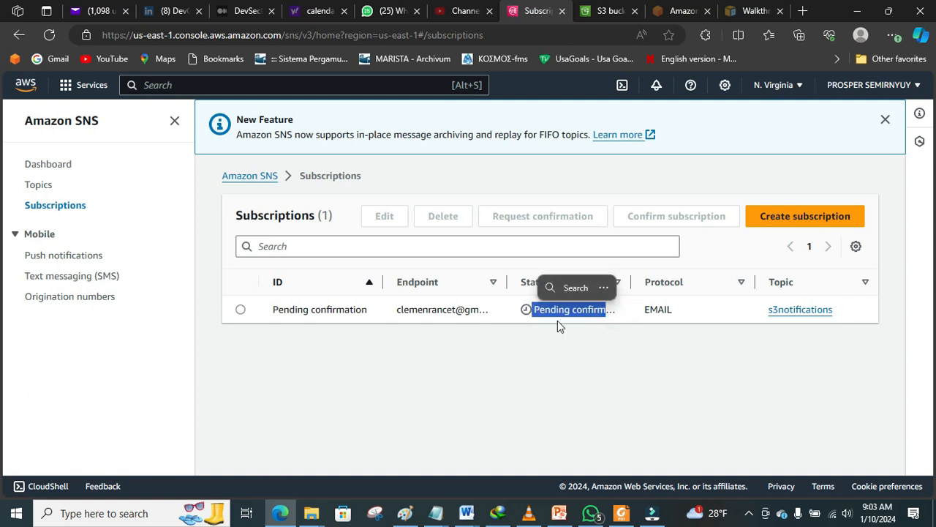
{"action": "left_click", "coordinate": [557, 322]}
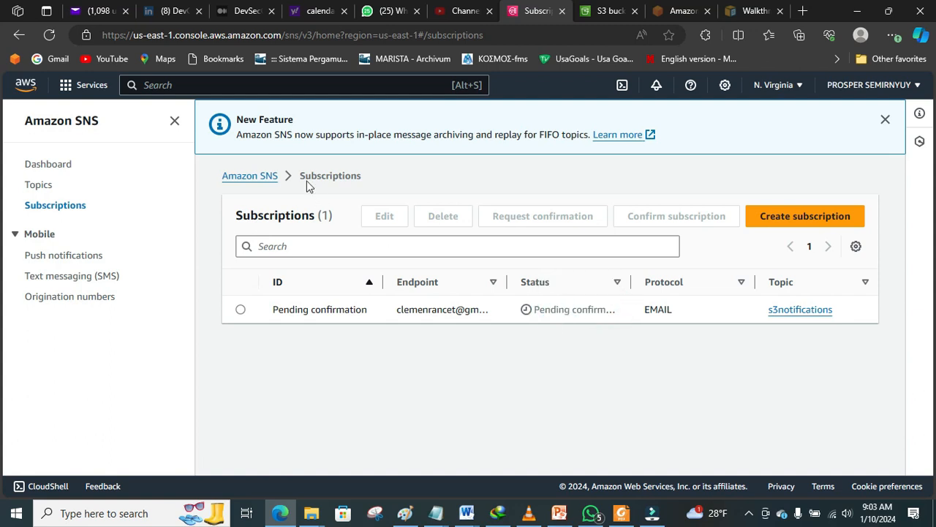
{"action": "left_click", "coordinate": [82, 14]}
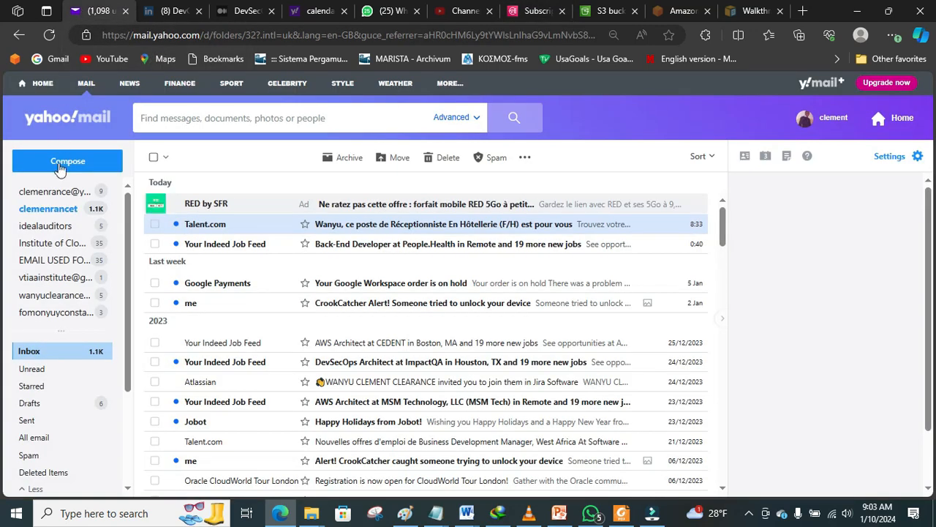
Step: Open the AWS Subscription Confirmation email, follow its Confirm subscription link, and return to SNS
{"action": "left_click", "coordinate": [49, 210]}
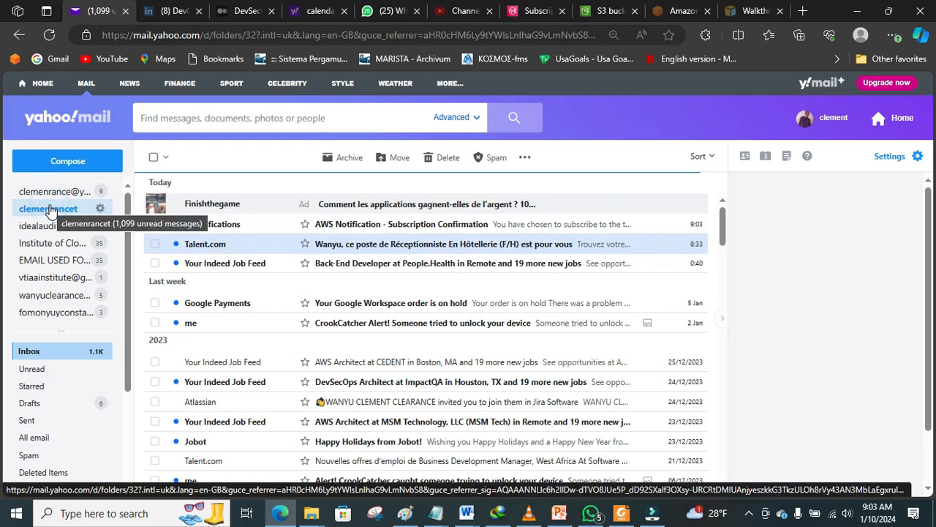
{"action": "left_click", "coordinate": [428, 229]}
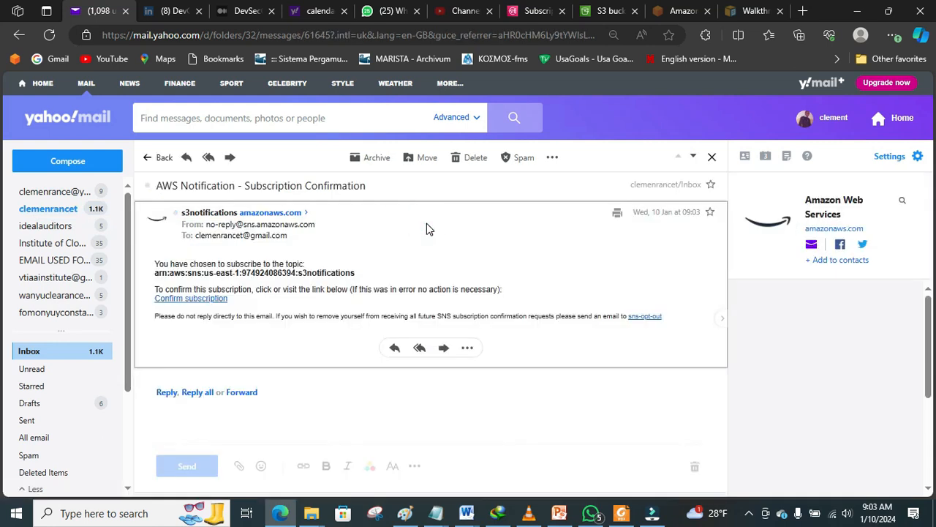
{"action": "left_click", "coordinate": [191, 297]}
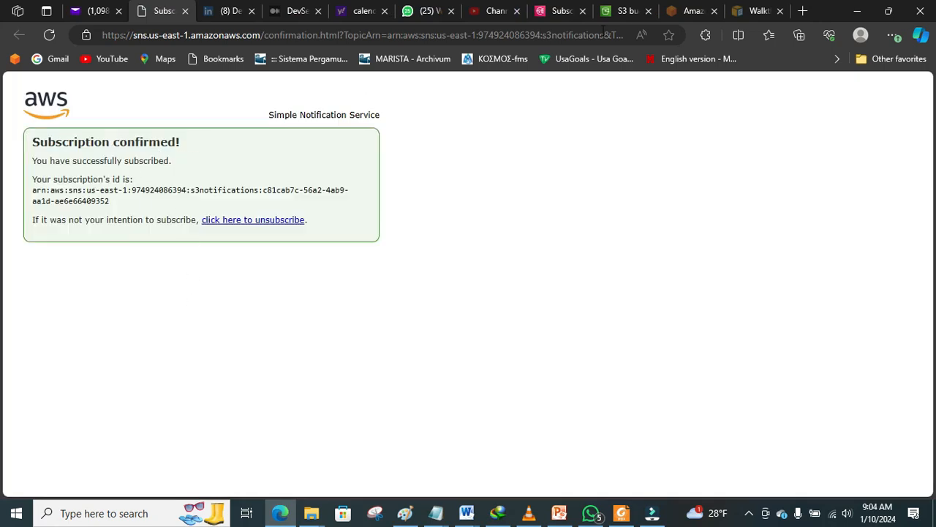
{"action": "left_click", "coordinate": [560, 11]}
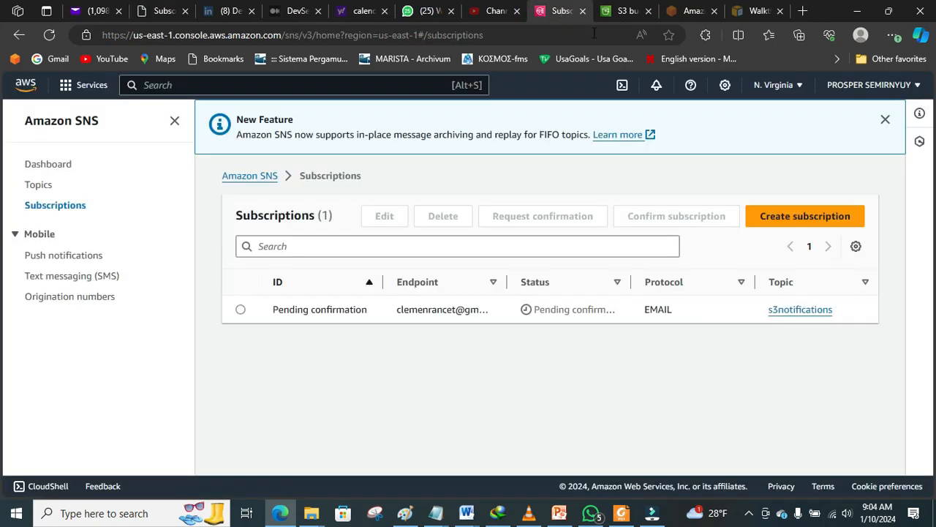
Step: Refresh Subscriptions so the s3notifications email subscription reads Confirmed, then bring Paint forward
{"action": "left_click", "coordinate": [49, 35]}
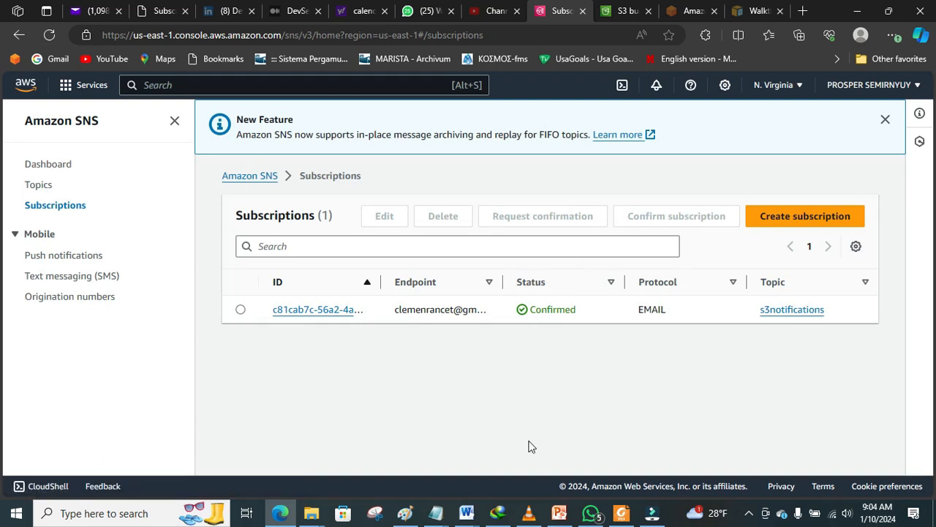
{"action": "left_click", "coordinate": [407, 514]}
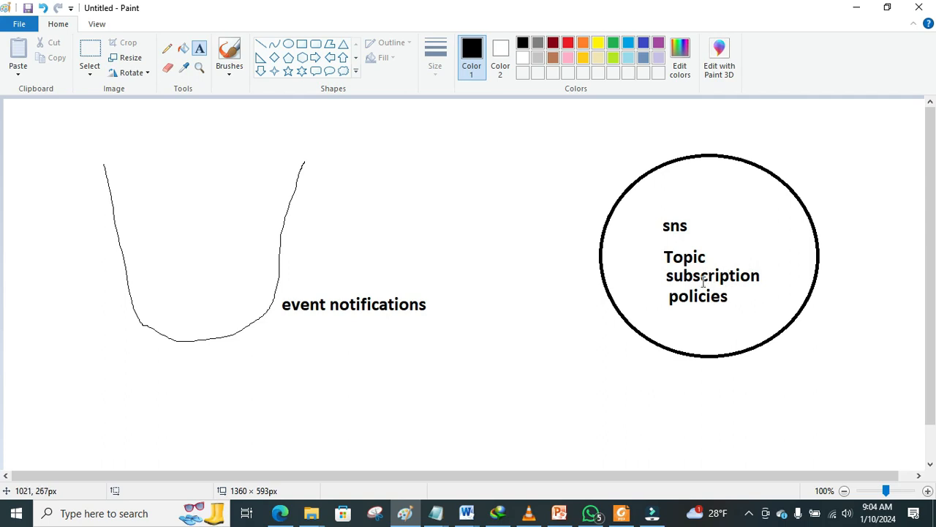
Step: Draw a small freehand curved arrow linking policies and Topic inside the sns circle, then return to the browser
{"action": "left_click", "coordinate": [169, 49]}
{"action": "mouse_move", "coordinate": [671, 299]}
{"action": "left_mouse_down"}
{"action": "mouse_move", "coordinate": [649, 269]}
{"action": "mouse_move", "coordinate": [662, 256]}
{"action": "left_mouse_up"}
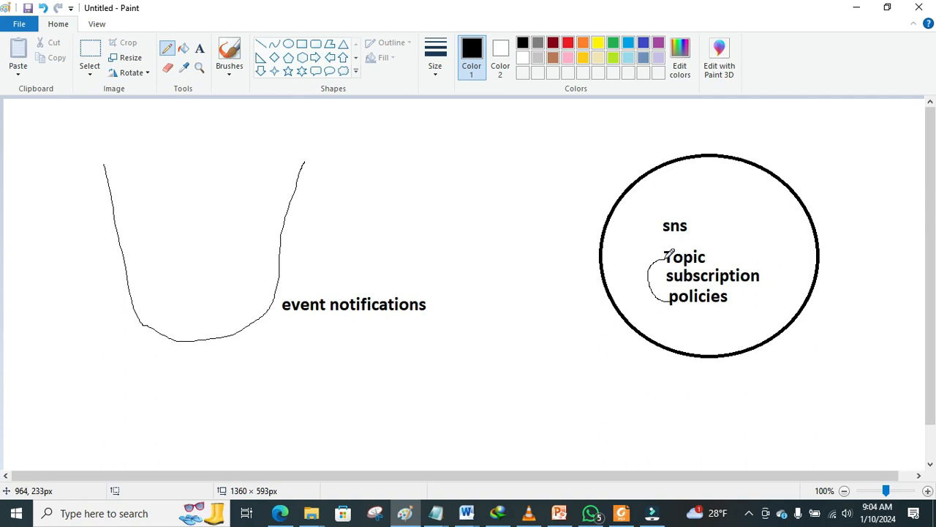
{"action": "left_click_drag", "start_coordinate": [665, 255], "coordinate": [655, 251]}
{"action": "left_click", "coordinate": [665, 257]}
{"action": "left_click", "coordinate": [280, 514]}
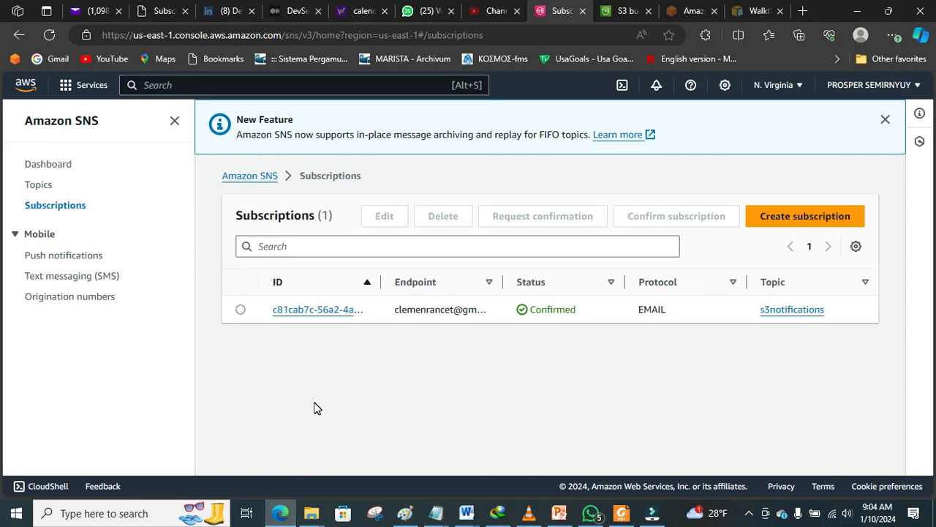
Step: Open the s3notifications topic, review its Access policy tab, and start editing the topic
{"action": "left_click", "coordinate": [39, 189]}
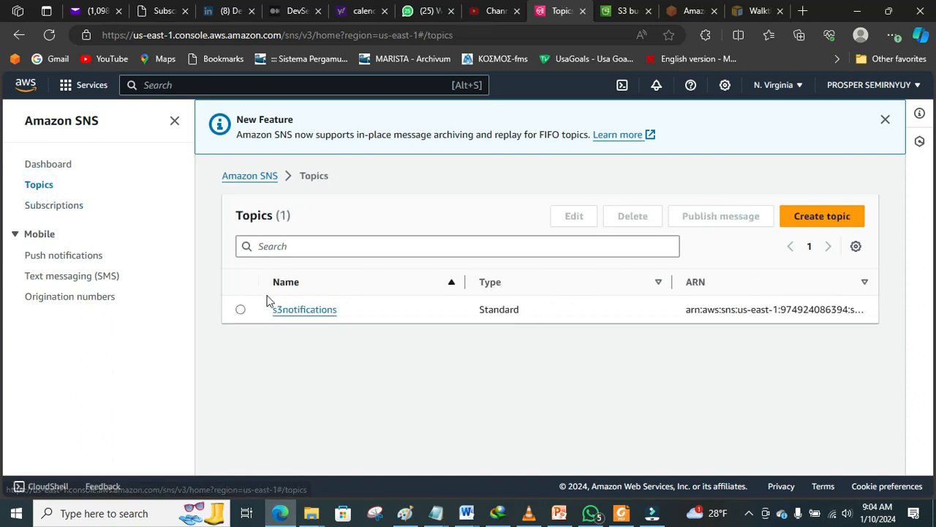
{"action": "left_click", "coordinate": [300, 311]}
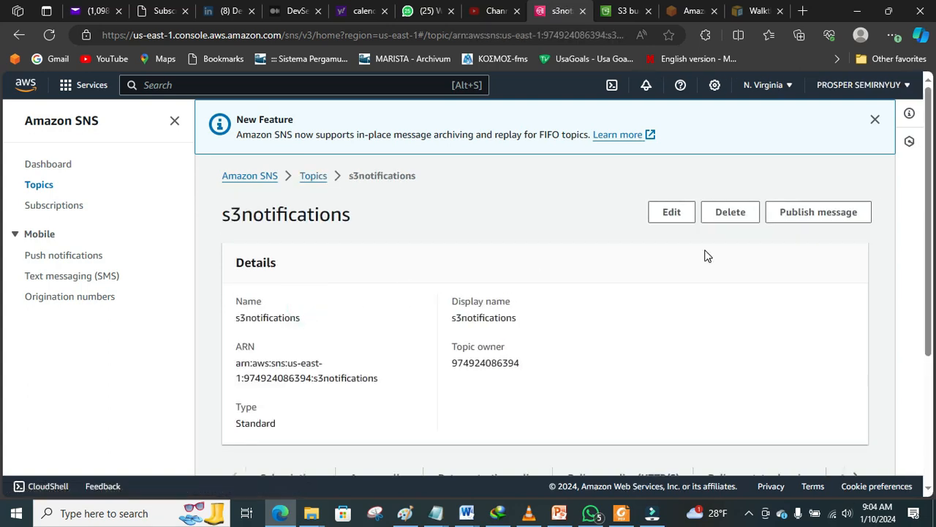
{"action": "left_click_drag", "start_coordinate": [925, 227], "coordinate": [934, 278]}
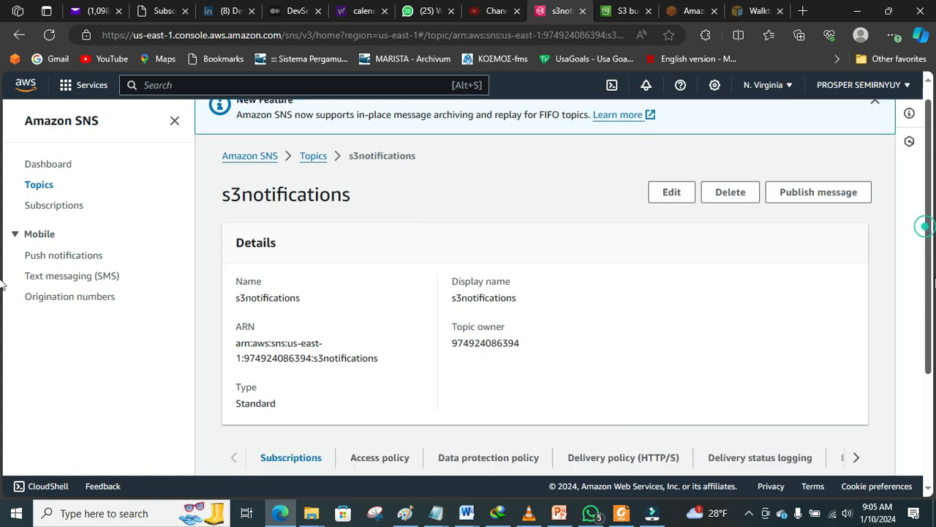
{"action": "scroll", "coordinate": [1, 284], "scroll_direction": "down", "scroll_amount": 2}
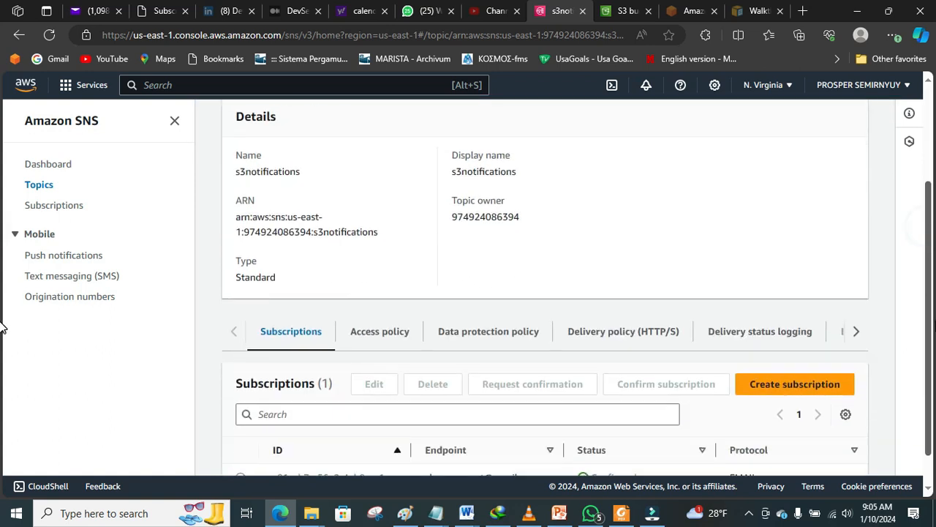
{"action": "left_click", "coordinate": [400, 342]}
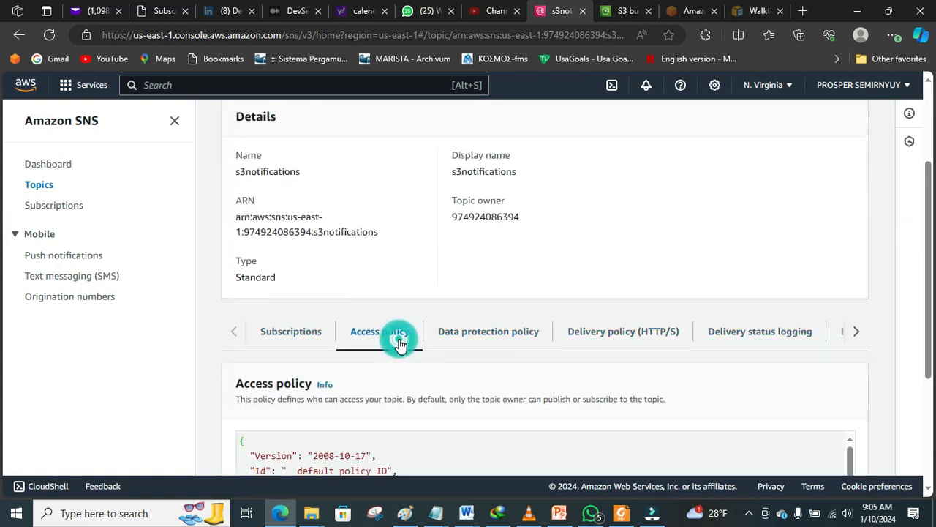
{"action": "scroll", "coordinate": [930, 263], "scroll_direction": "up", "scroll_amount": 3}
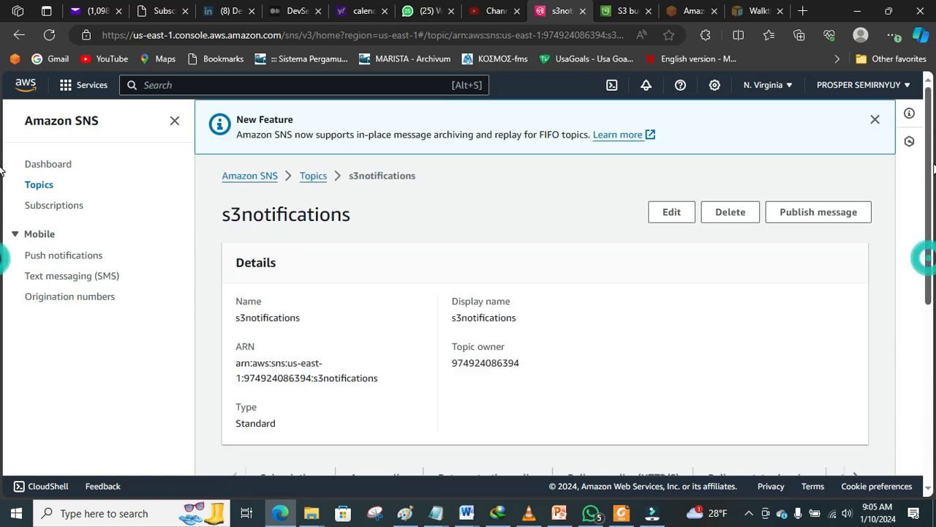
{"action": "left_click", "coordinate": [656, 212]}
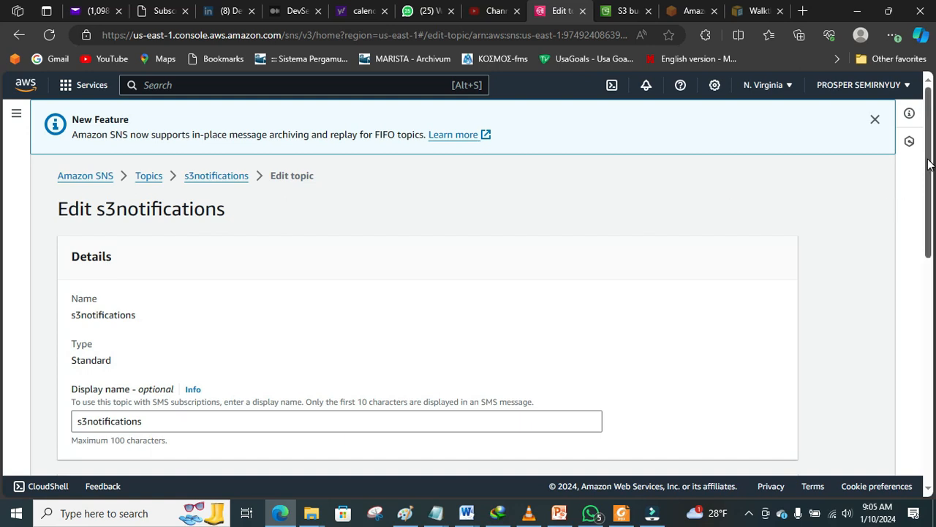
Step: Expand 'Access policy - optional' and scroll through the default JSON policy and its SourceOwner condition
{"action": "scroll", "coordinate": [929, 163], "scroll_direction": "down", "scroll_amount": 7}
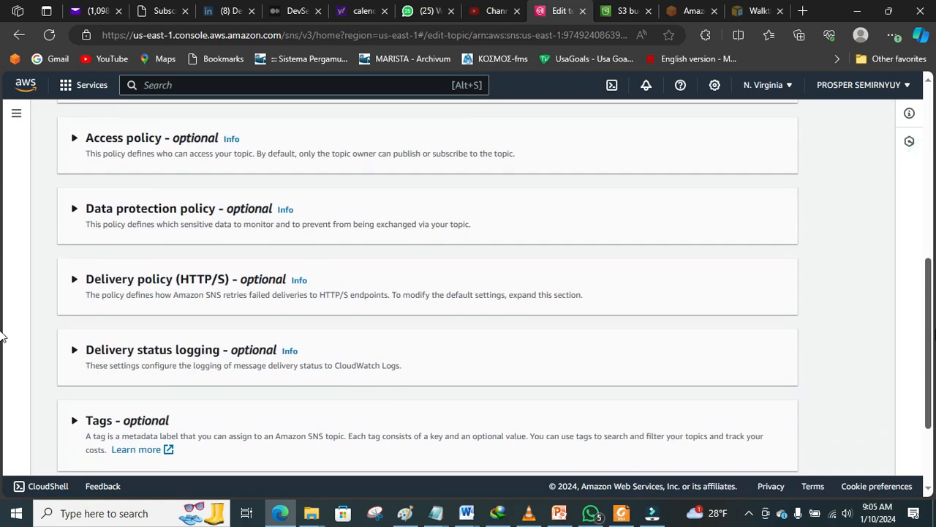
{"action": "left_click", "coordinate": [150, 139]}
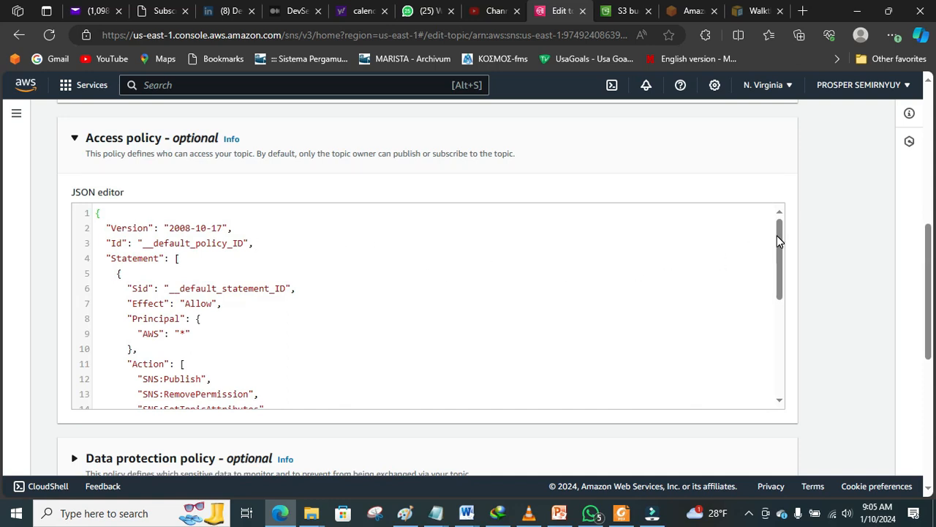
{"action": "left_click_drag", "start_coordinate": [781, 242], "coordinate": [761, 368]}
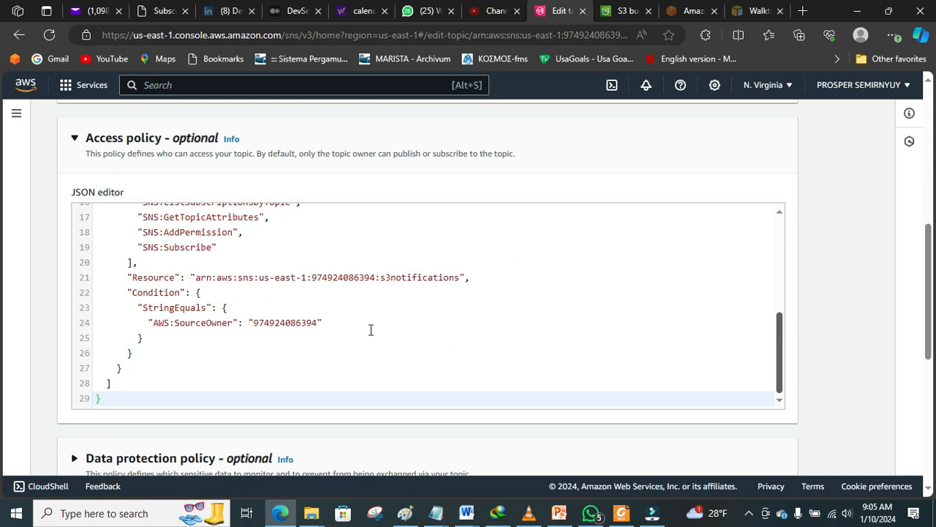
{"action": "left_click_drag", "start_coordinate": [783, 359], "coordinate": [777, 249]}
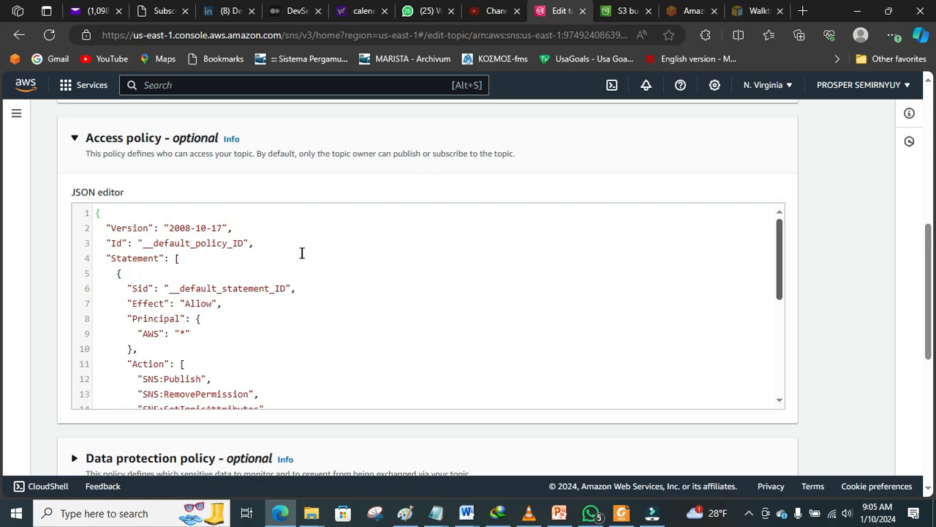
{"action": "left_click", "coordinate": [779, 233]}
{"action": "left_click_drag", "start_coordinate": [779, 222], "coordinate": [799, 339]}
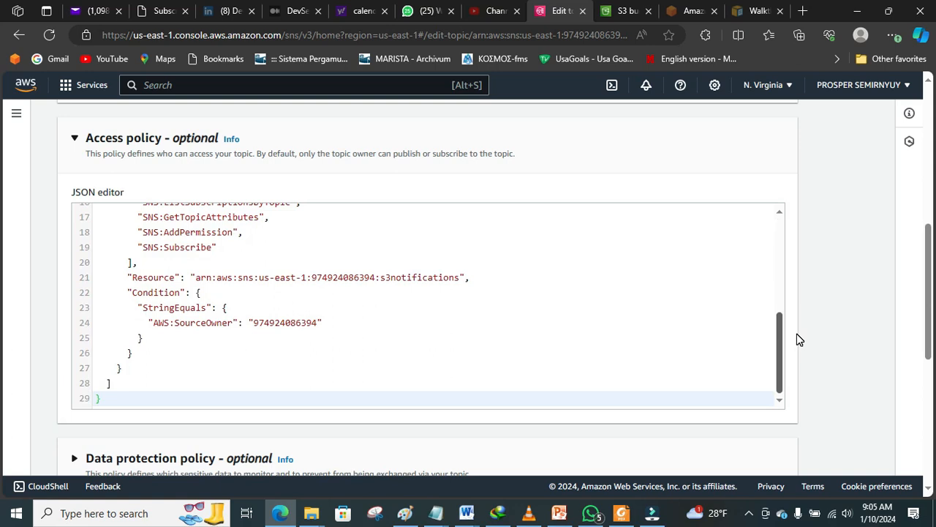
Step: Copy the example SNS topic access policy from step 3 of the S3 notification walkthrough
{"action": "left_click", "coordinate": [754, 14]}
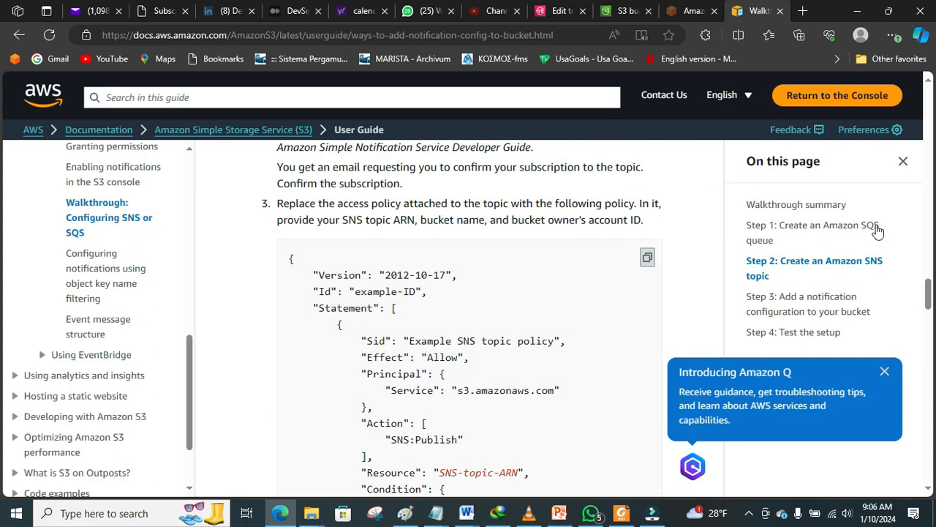
{"action": "mouse_move", "coordinate": [929, 298]}
{"action": "left_mouse_down"}
{"action": "mouse_move", "coordinate": [930, 313]}
{"action": "mouse_move", "coordinate": [926, 294]}
{"action": "left_mouse_up"}
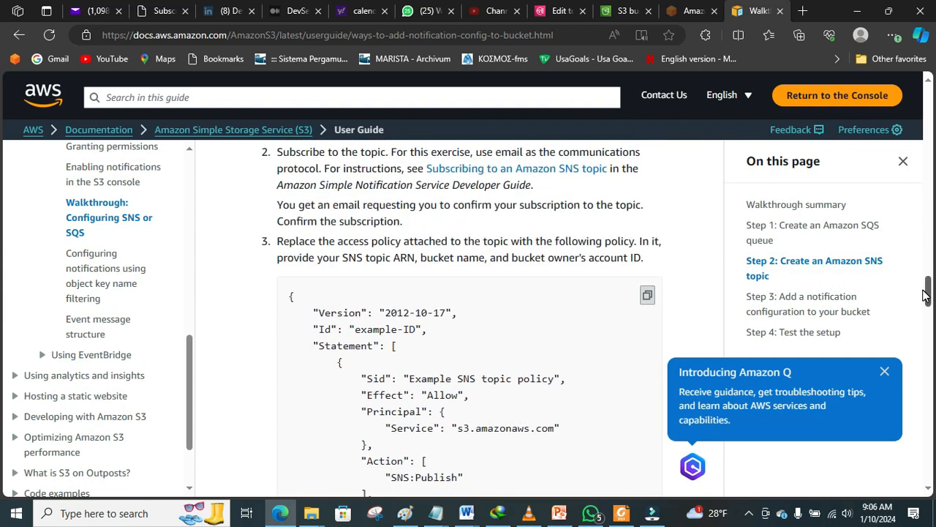
{"action": "left_click", "coordinate": [647, 296]}
{"action": "left_click", "coordinate": [436, 514]}
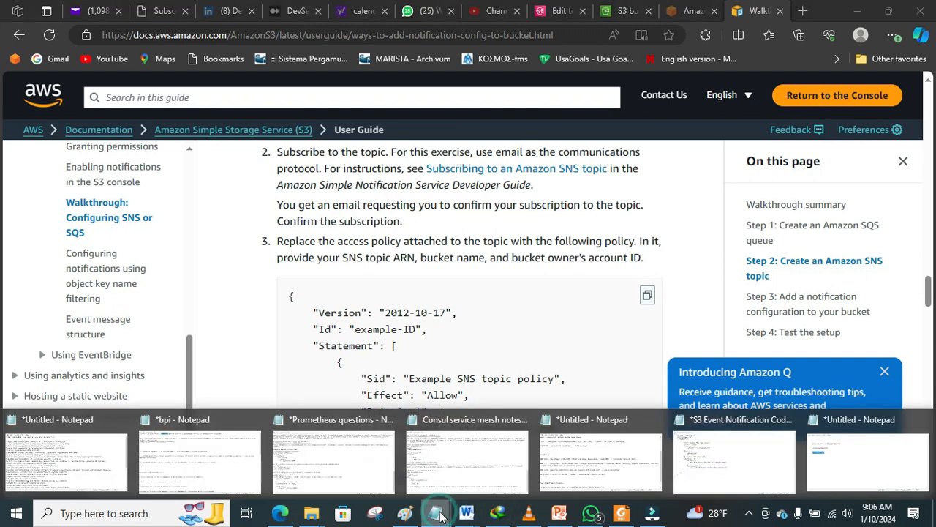
Step: Below the pasted policy, add note lines 'topic arn:', 'bucket name' and 'accountID', fixing the 'toic' typo
{"action": "left_click", "coordinate": [695, 469]}
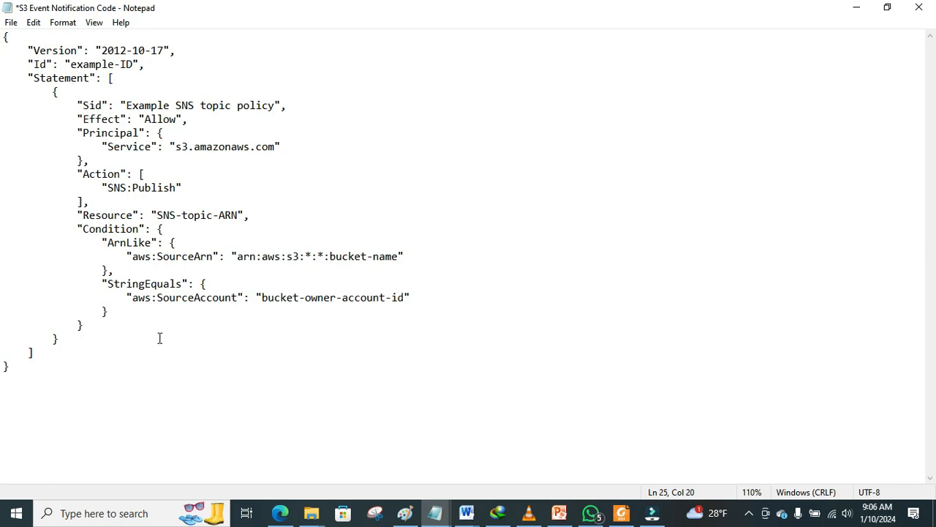
{"action": "key", "text": "Return"}
{"action": "key", "text": "Return"}
{"action": "type", "text": "toic"}
{"action": "type", "text": "arn:"}
{"action": "key", "text": "Return"}
{"action": "type", "text": "bucket name"}
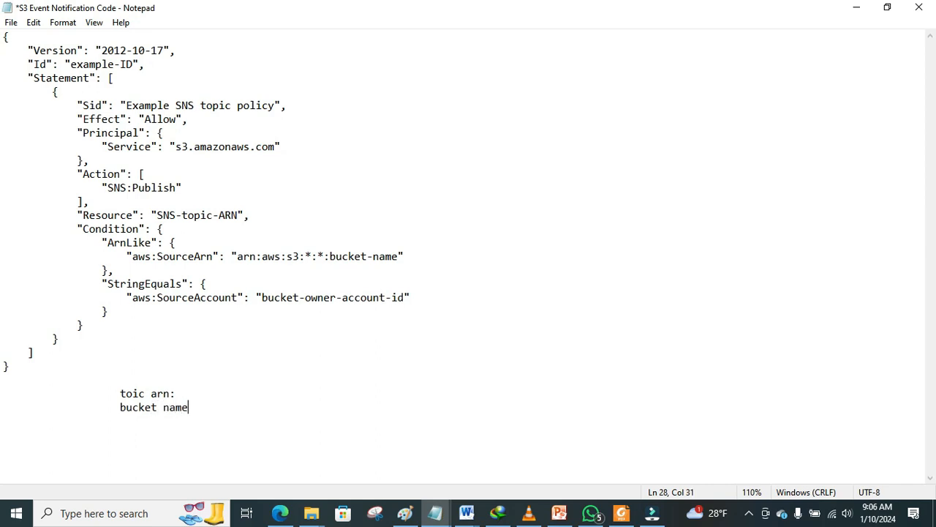
{"action": "key", "text": "Return"}
{"action": "type", "text": "a"}
{"action": "key", "text": "BackSpace"}
{"action": "type", "text": "accountID"}
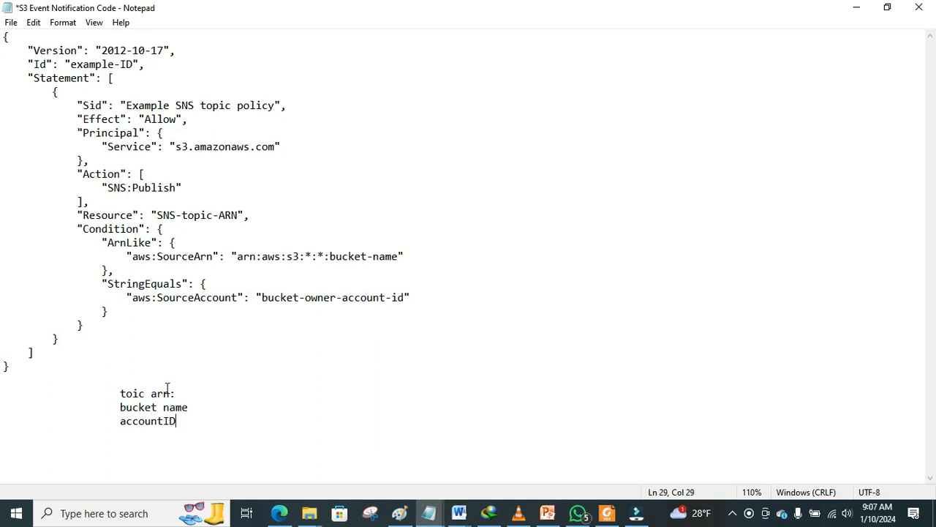
{"action": "left_click", "coordinate": [133, 394]}
{"action": "type", "text": "P"}
{"action": "left_click", "coordinate": [280, 513]}
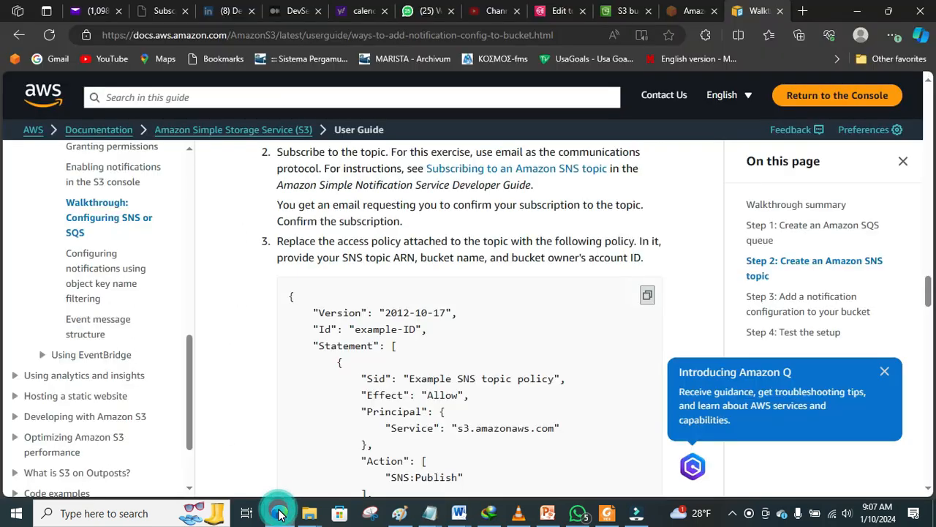
Step: Glance over the topic edit page and the S3 buckets list to note the bucket name
{"action": "left_click", "coordinate": [557, 11]}
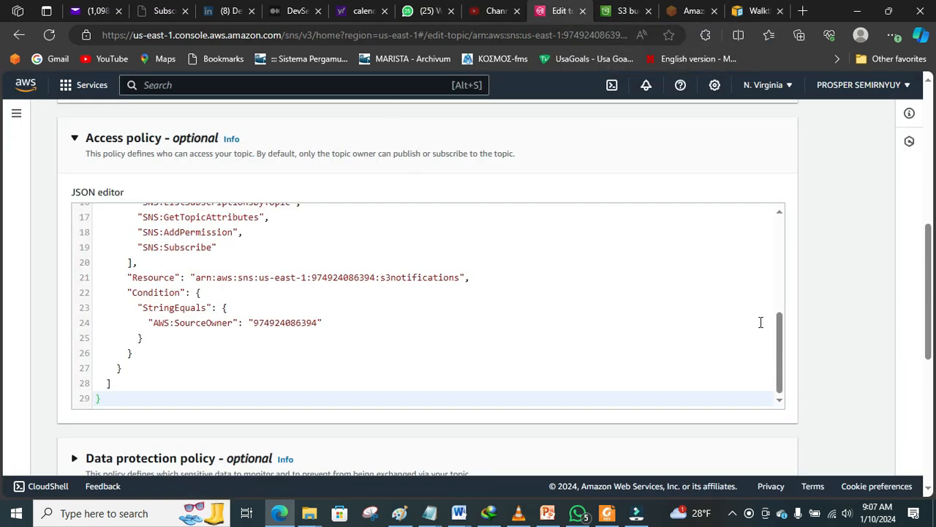
{"action": "left_click_drag", "start_coordinate": [780, 350], "coordinate": [756, 226]}
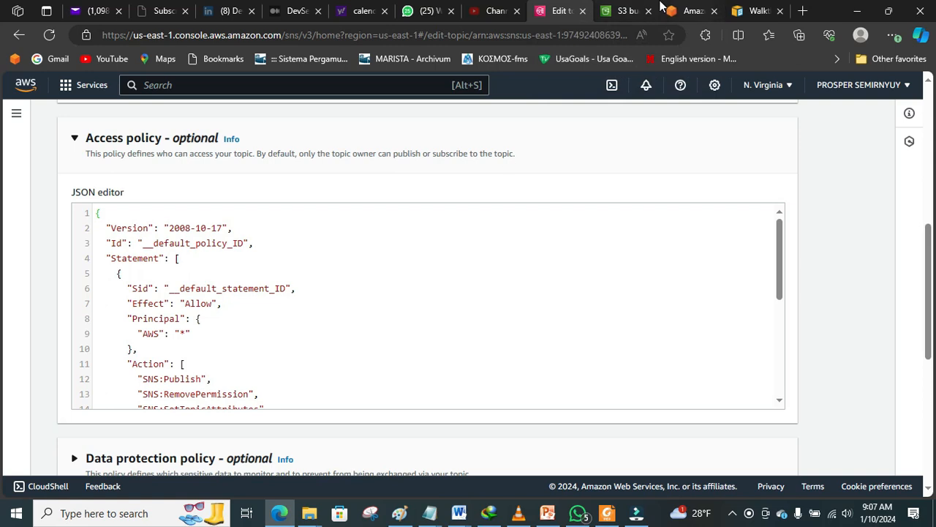
{"action": "left_click", "coordinate": [618, 10]}
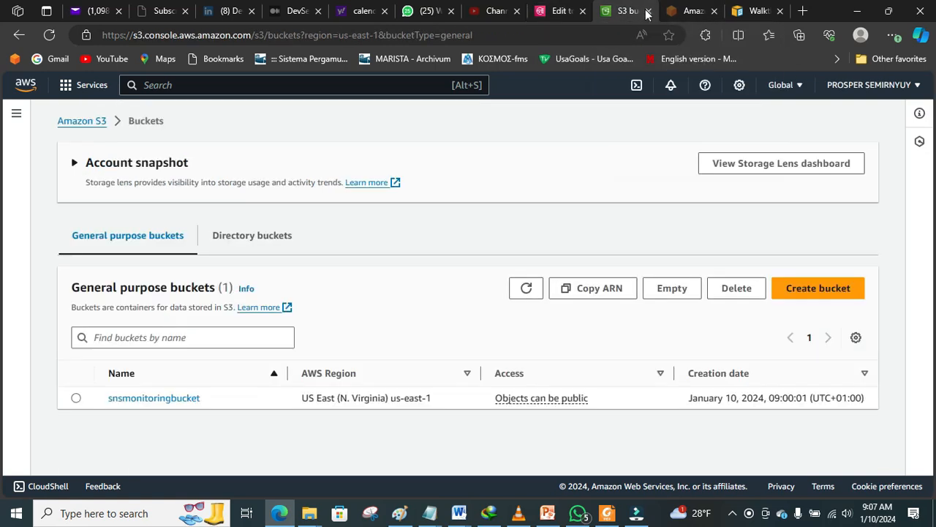
{"action": "left_click", "coordinate": [558, 11]}
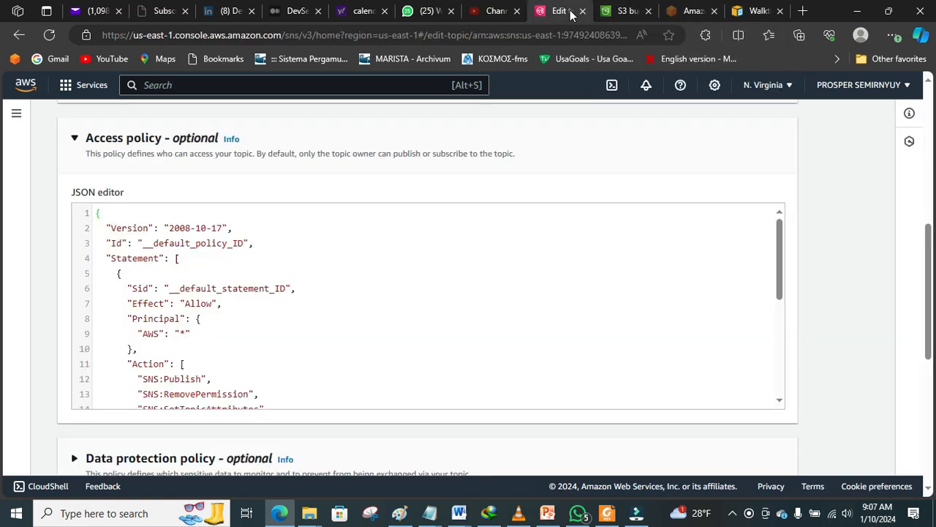
Step: Search the services for SNS and open Simple Notification Service in a new browser tab
{"action": "left_click", "coordinate": [81, 85]}
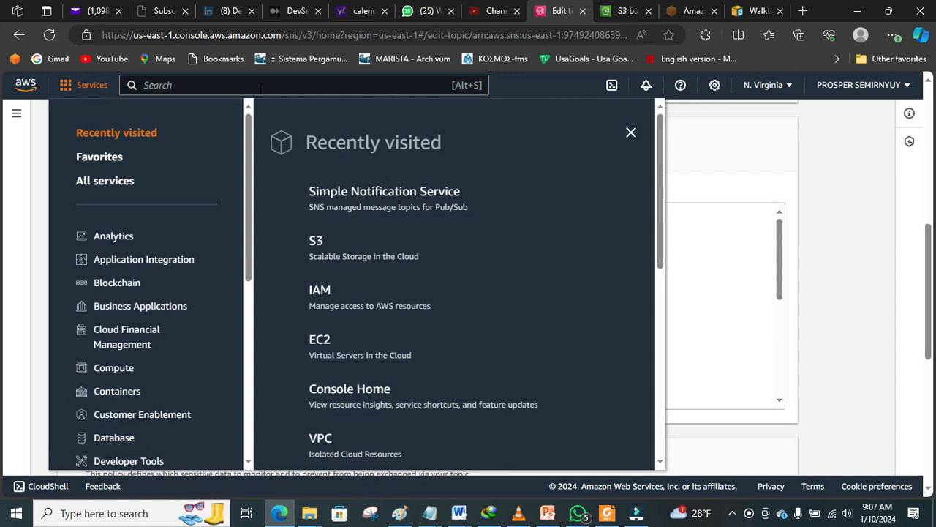
{"action": "left_click", "coordinate": [260, 84]}
{"action": "type", "text": "SNS"}
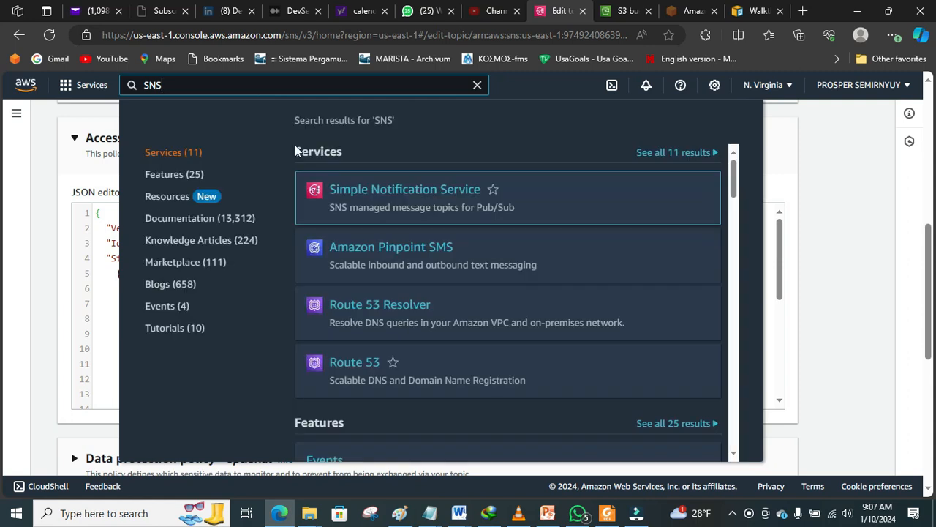
{"action": "right_click", "coordinate": [355, 190]}
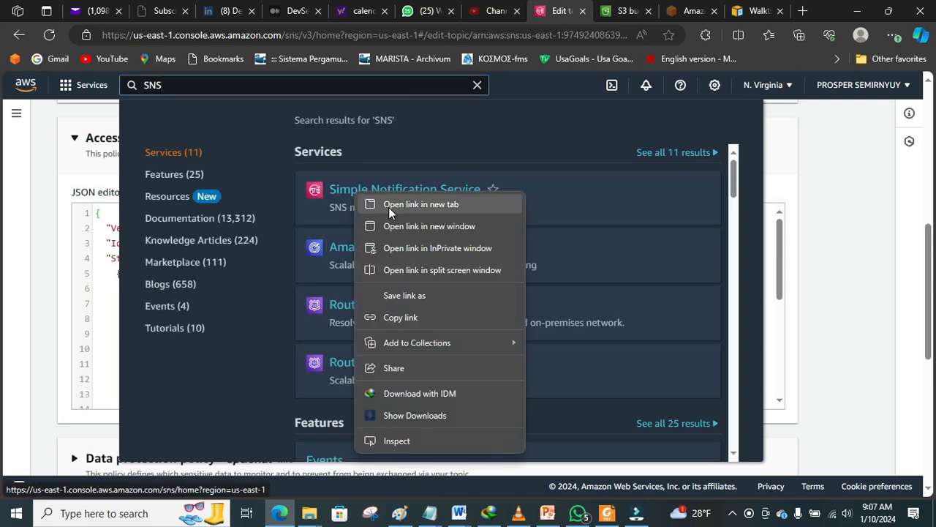
{"action": "left_click", "coordinate": [389, 207]}
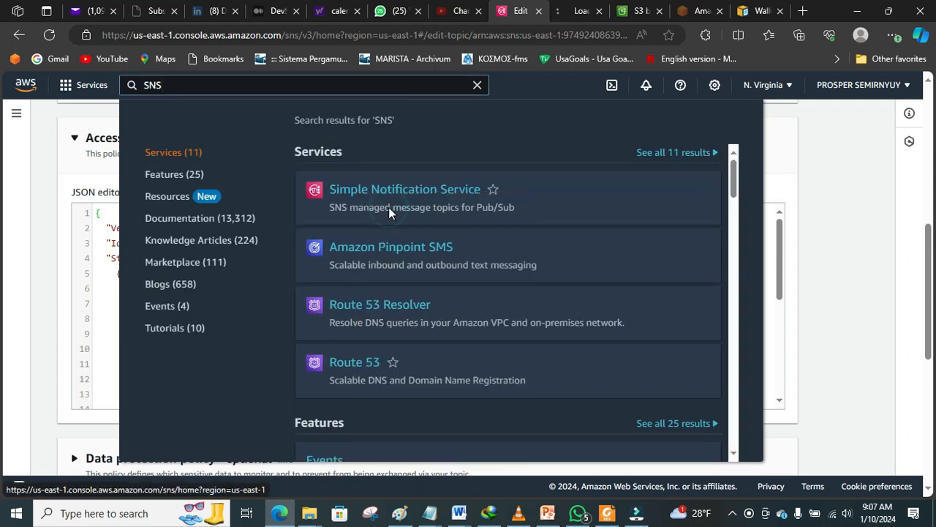
{"action": "left_click", "coordinate": [570, 12]}
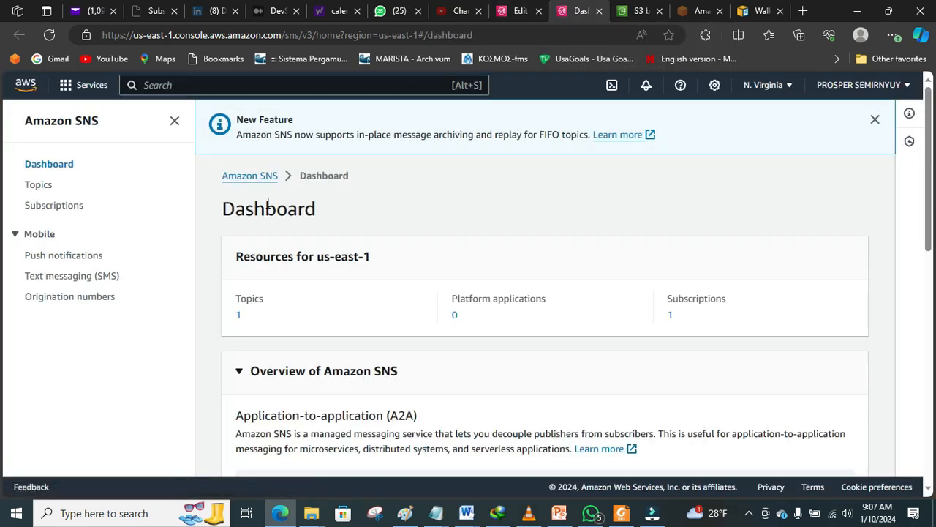
Step: Copy the s3notifications topic ARN from its details page and bring up the S3 Event Notification Code notes
{"action": "left_click", "coordinate": [40, 214]}
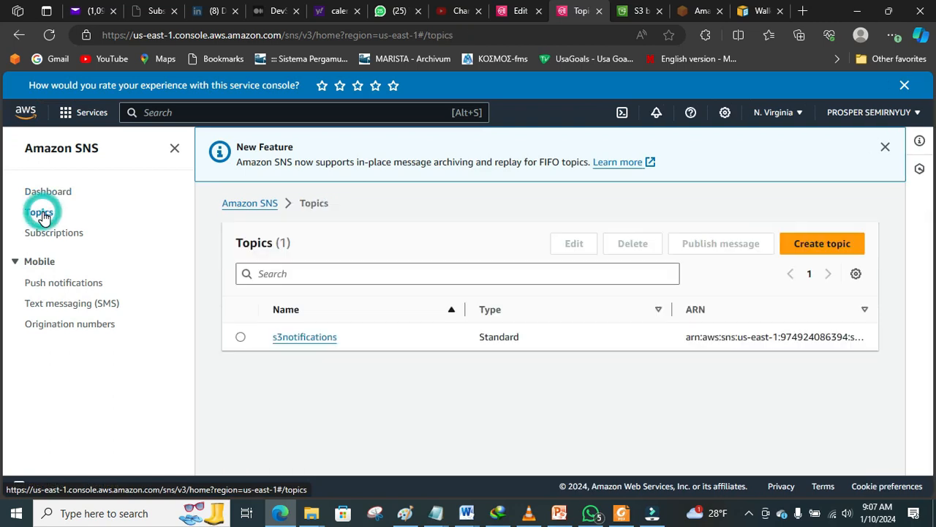
{"action": "left_click", "coordinate": [290, 338]}
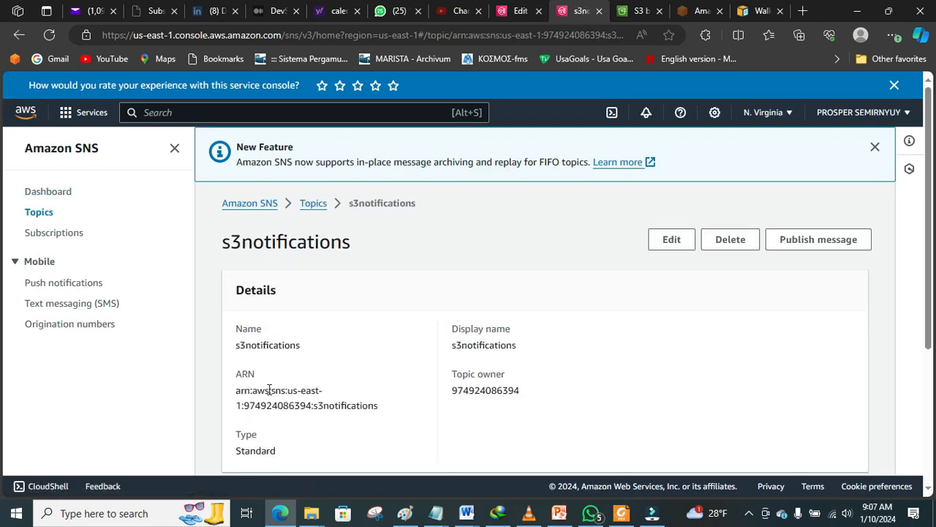
{"action": "left_click_drag", "start_coordinate": [379, 408], "coordinate": [235, 390]}
{"action": "key", "text": "ctrl+c"}
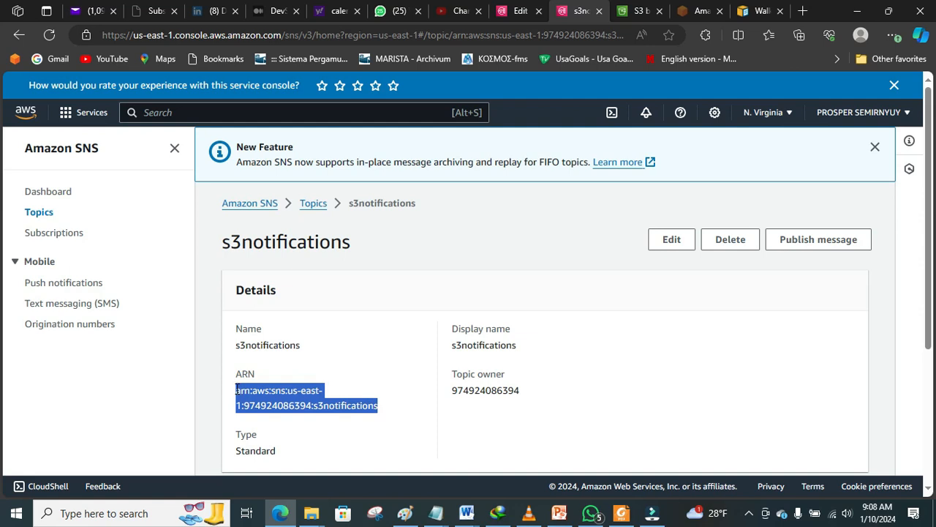
{"action": "left_click", "coordinate": [442, 518]}
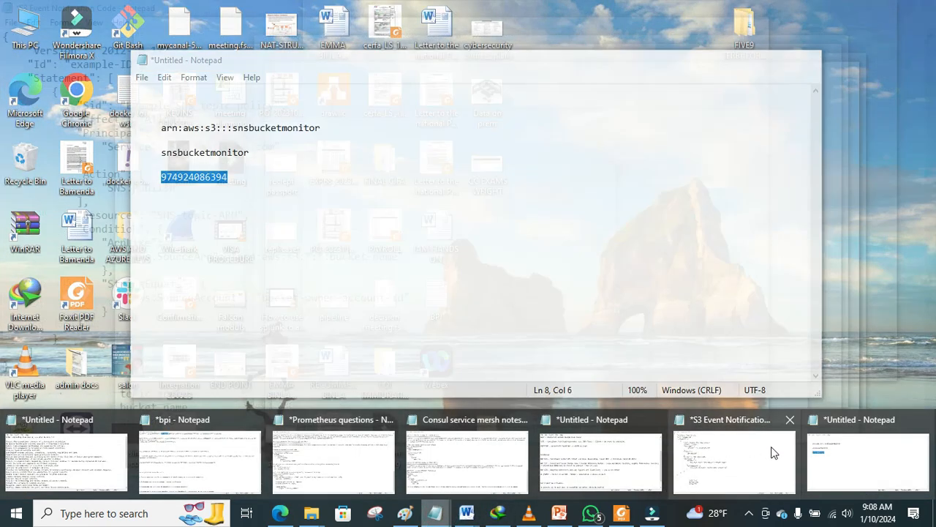
{"action": "mouse_move", "coordinate": [751, 447]}
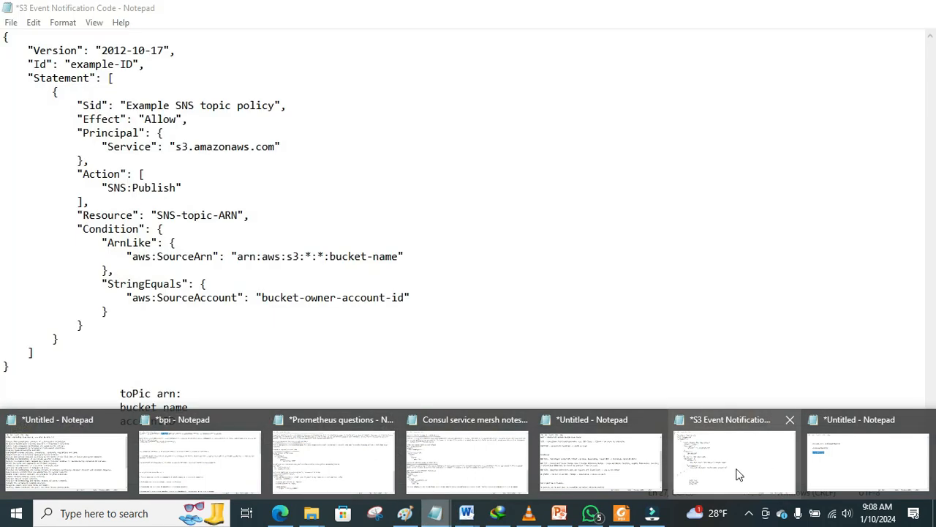
Step: Paste the s3notifications topic ARN after 'toPic arn:' in the Notepad notes
{"action": "left_click", "coordinate": [717, 435]}
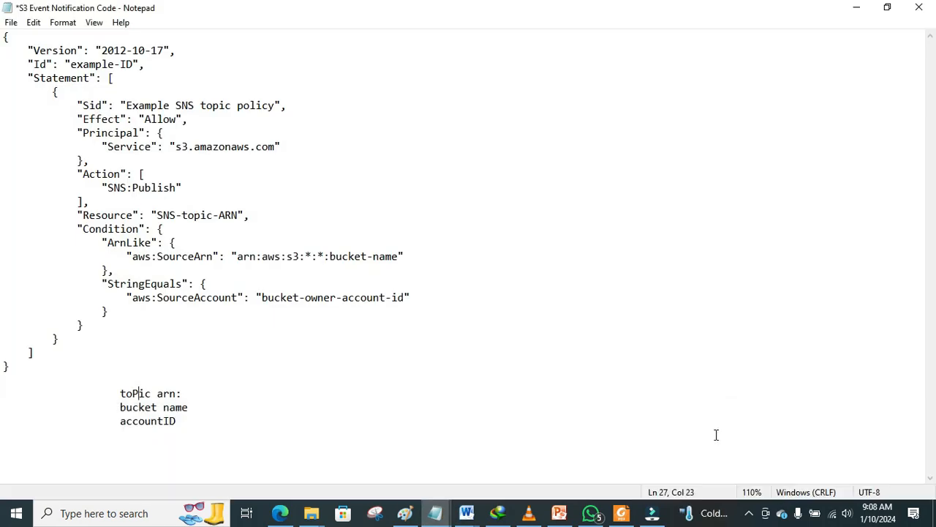
{"action": "left_click", "coordinate": [202, 388]}
{"action": "key", "text": "ctrl+v"}
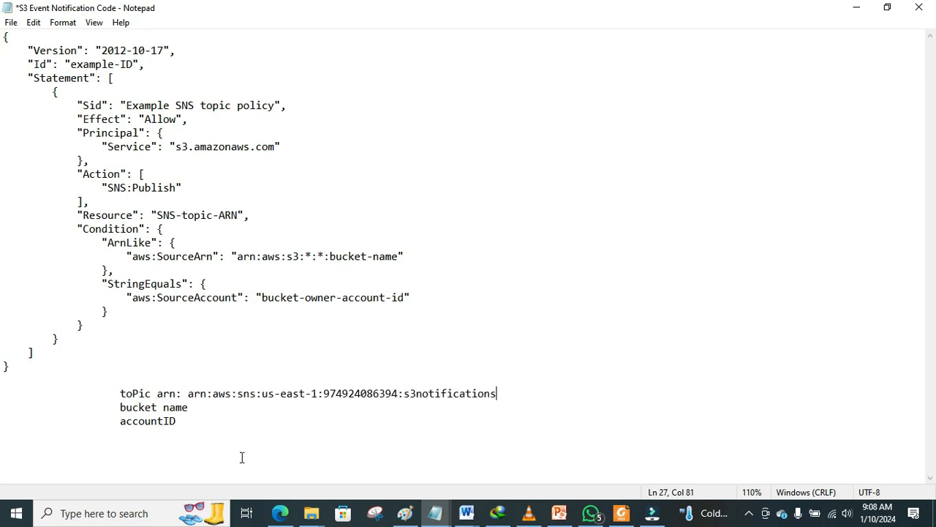
{"action": "left_click", "coordinate": [280, 513]}
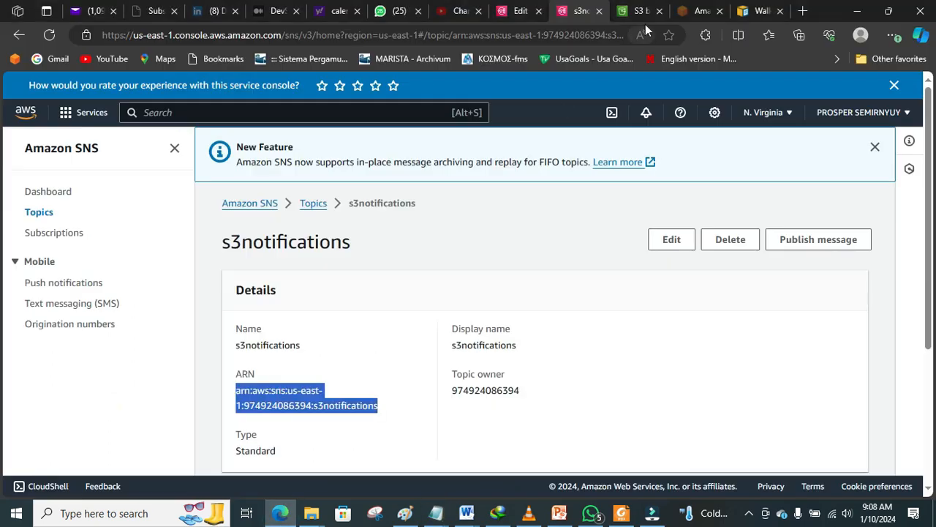
Step: Open snsmonitoringbucket in the S3 console and copy its bucket name
{"action": "left_click", "coordinate": [640, 10]}
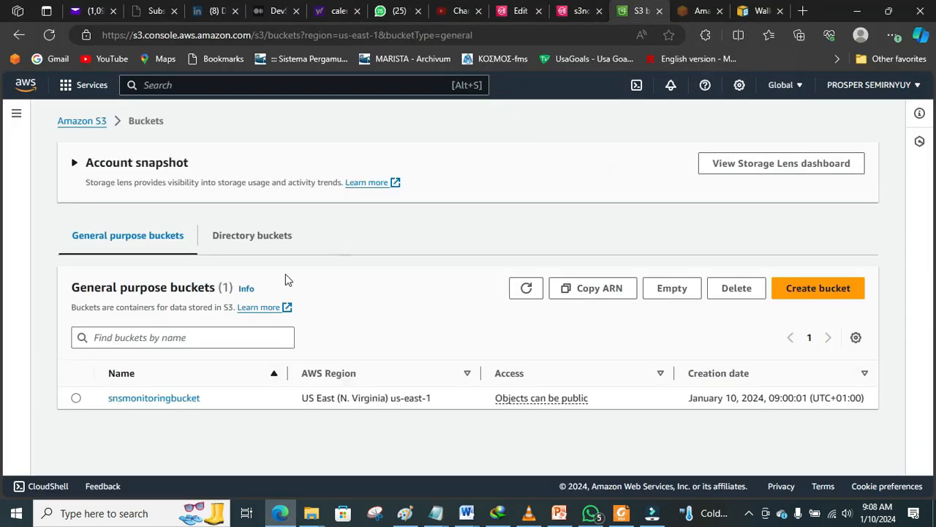
{"action": "left_click", "coordinate": [159, 396]}
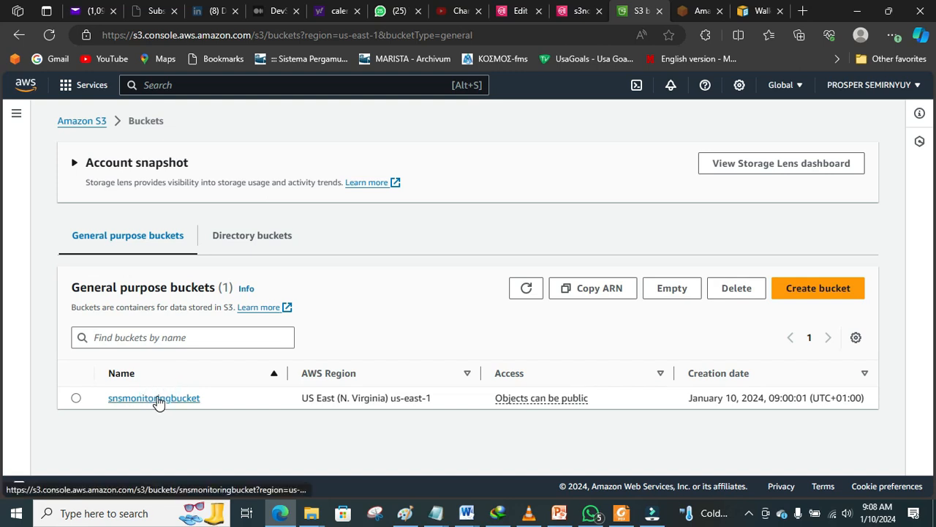
{"action": "left_click_drag", "start_coordinate": [241, 158], "coordinate": [62, 163]}
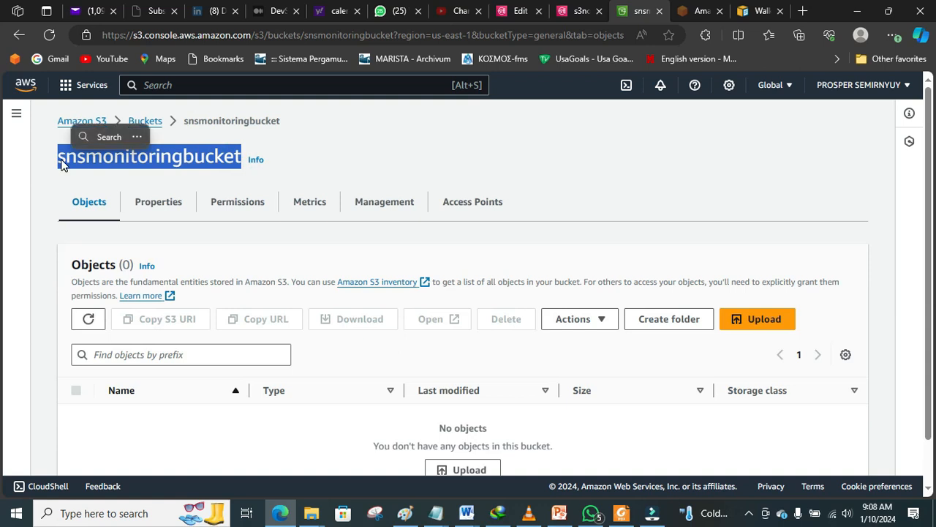
{"action": "key", "text": "ctrl+c"}
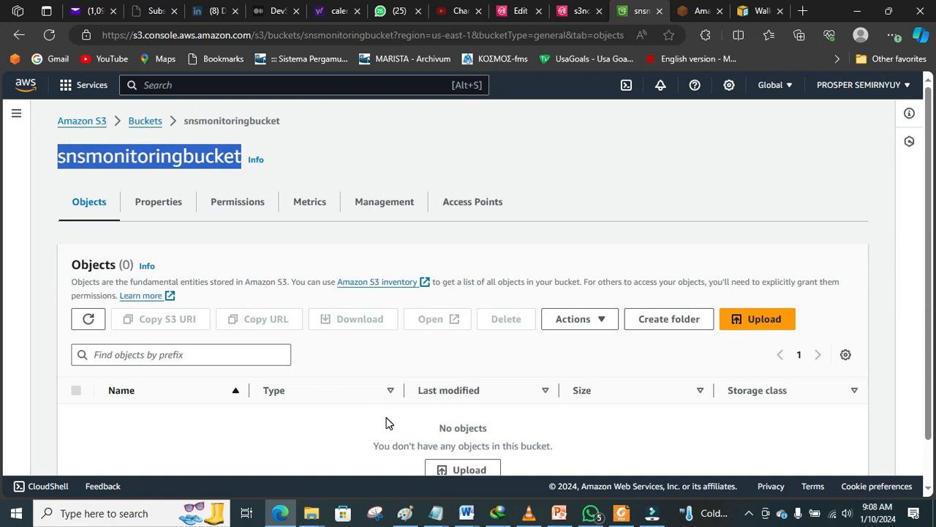
{"action": "left_click", "coordinate": [436, 512]}
Step: Paste snsmonitoringbucket after 'bucket name:' in the notes
{"action": "left_click", "coordinate": [718, 475]}
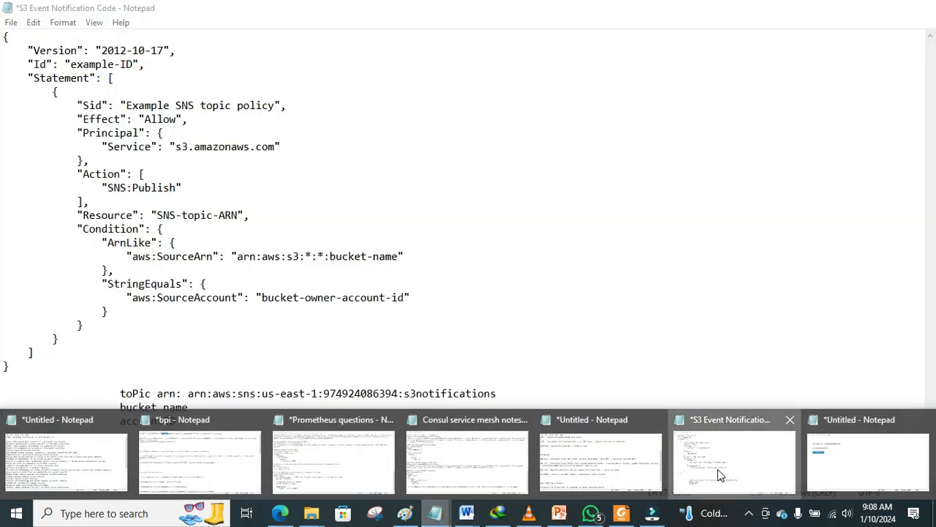
{"action": "left_click", "coordinate": [232, 407]}
{"action": "type", "text": ":"}
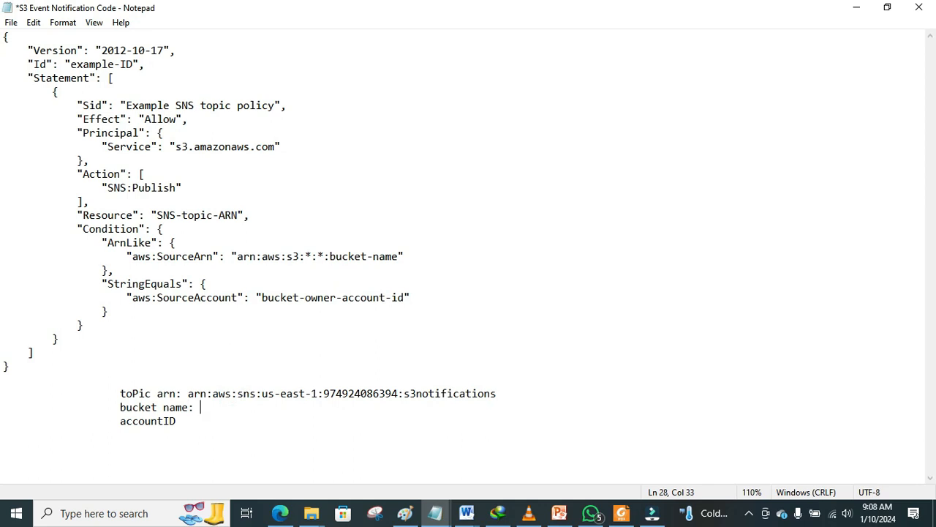
{"action": "key", "text": "ctrl+v"}
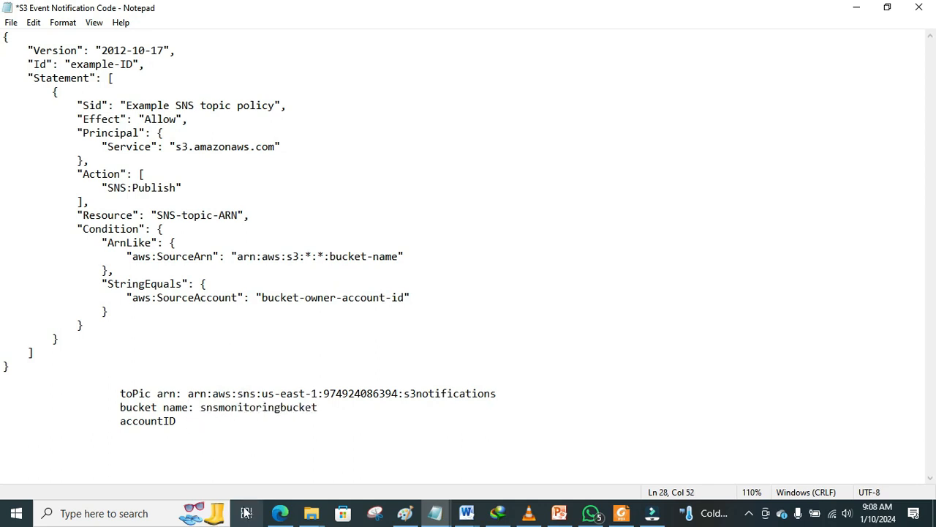
Step: Copy the AWS account ID from the account menu and paste it after 'accountID :'
{"action": "left_click", "coordinate": [280, 513]}
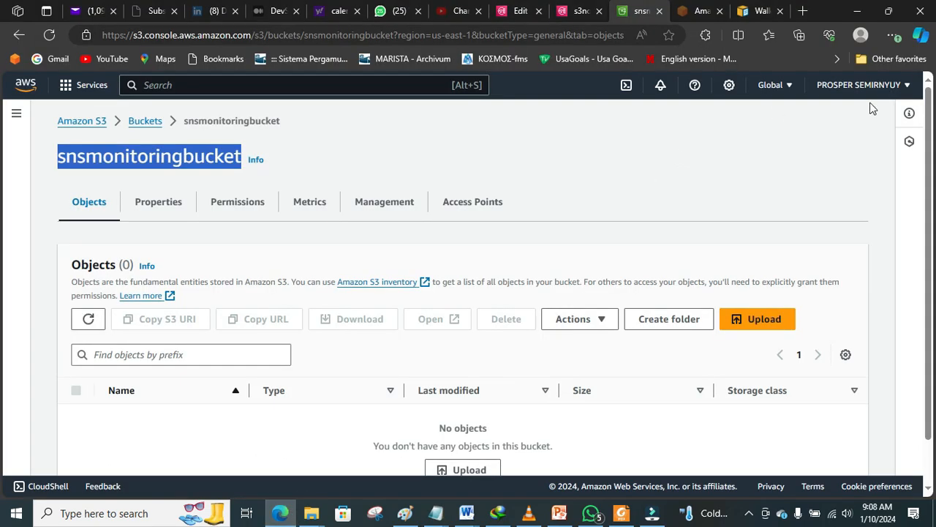
{"action": "left_click", "coordinate": [882, 86]}
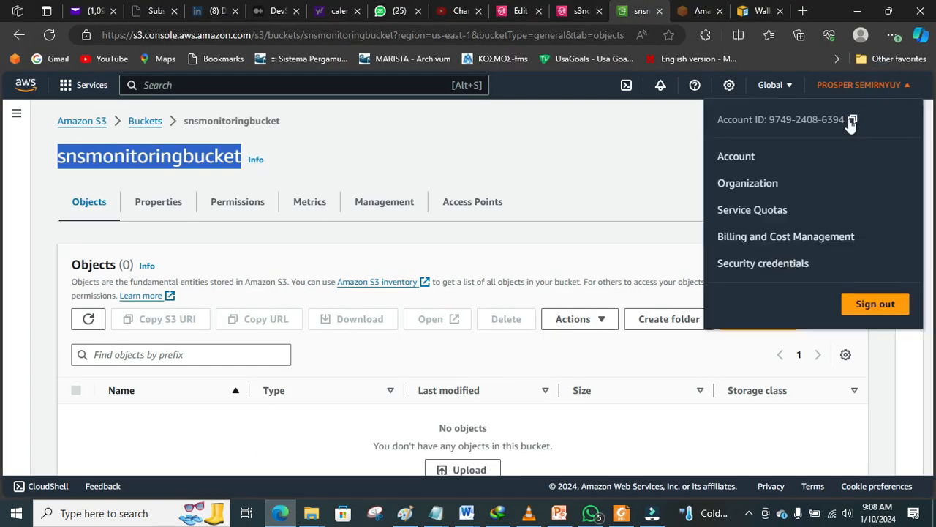
{"action": "left_click", "coordinate": [853, 120]}
{"action": "left_click", "coordinate": [436, 512]}
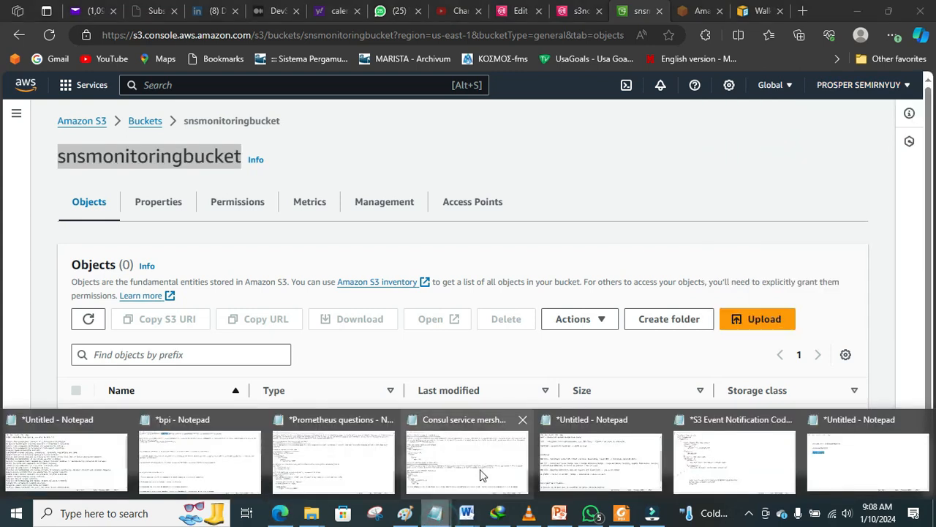
{"action": "left_click", "coordinate": [729, 461]}
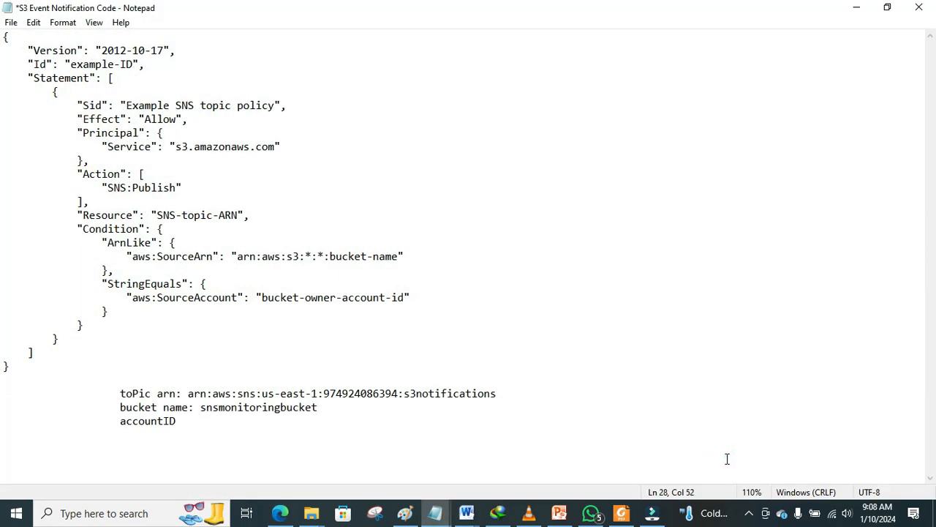
{"action": "left_click", "coordinate": [244, 423]}
{"action": "type", "text": ":"}
{"action": "key", "text": "ctrl+v"}
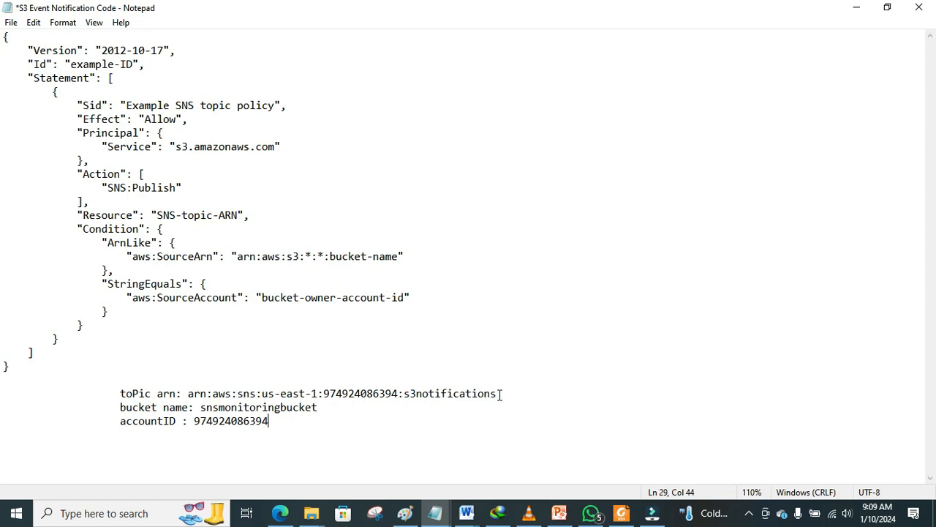
{"action": "left_click_drag", "start_coordinate": [500, 394], "coordinate": [188, 395]}
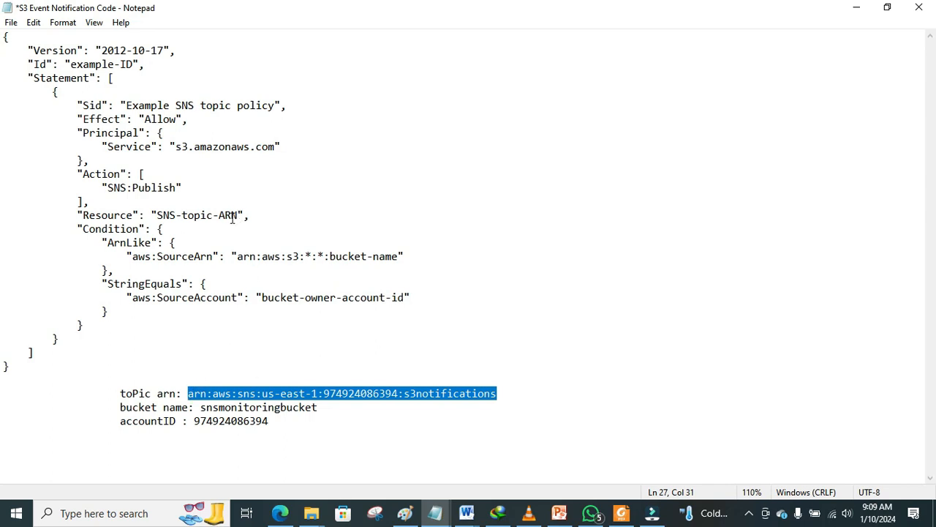
Step: Replace the policy's topic-ARN and bucket-name placeholders with the s3notifications ARN and snsmonitoringbucket
{"action": "left_click_drag", "start_coordinate": [239, 216], "coordinate": [157, 220]}
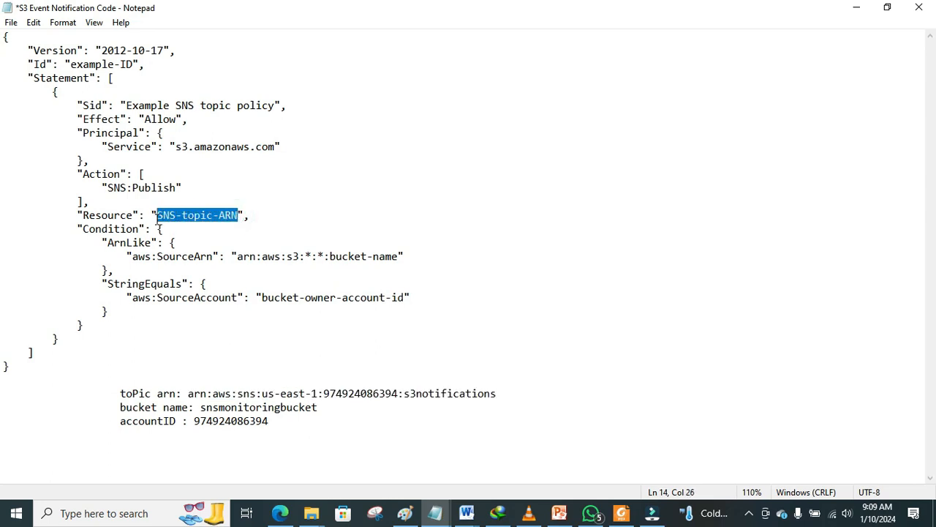
{"action": "key", "text": "ctrl+v"}
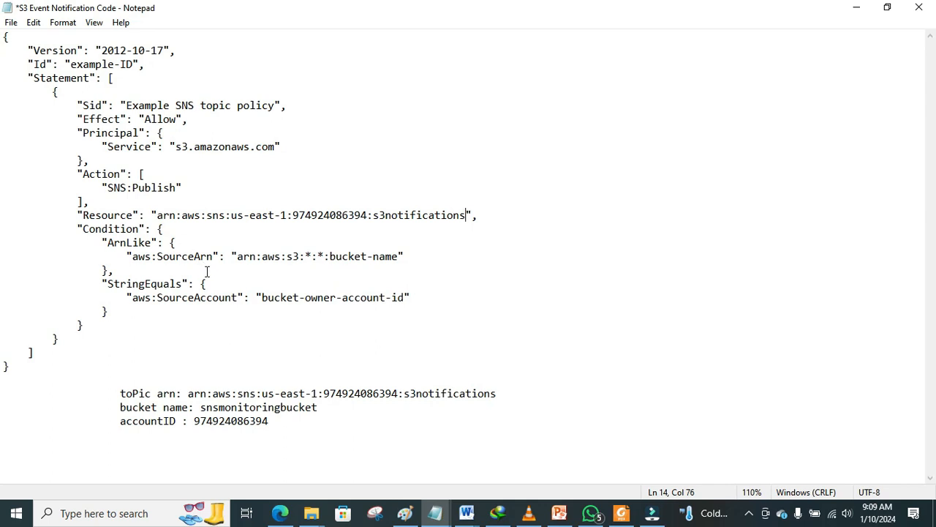
{"action": "left_click_drag", "start_coordinate": [398, 256], "coordinate": [332, 258]}
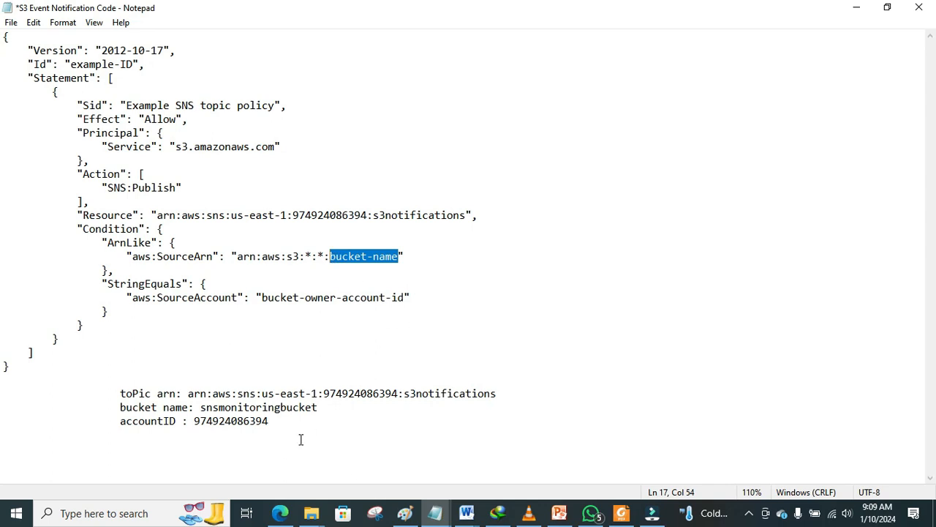
{"action": "left_click_drag", "start_coordinate": [319, 408], "coordinate": [203, 410]}
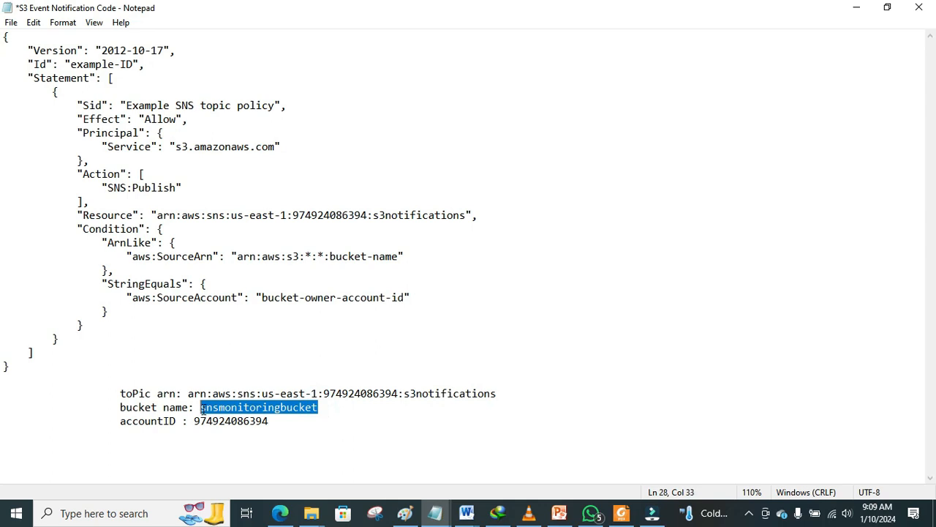
{"action": "right_click", "coordinate": [202, 410]}
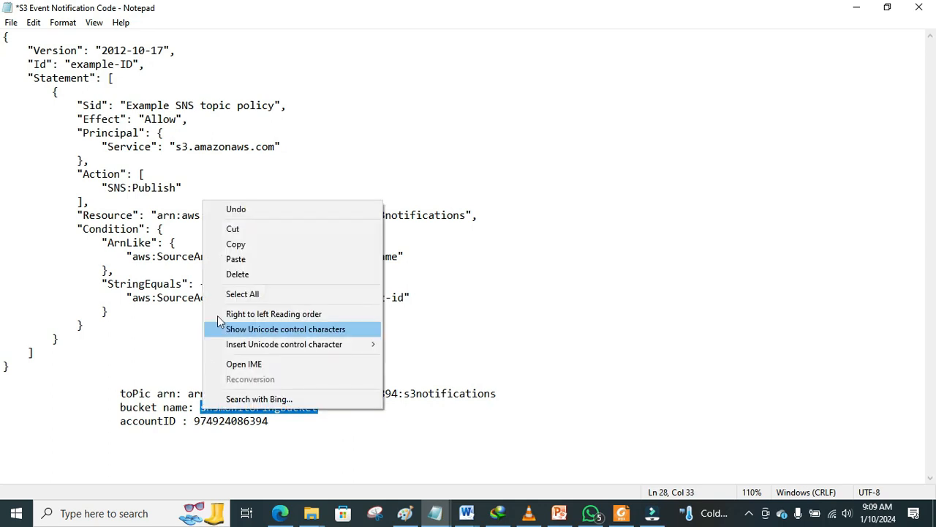
{"action": "left_click", "coordinate": [249, 250]}
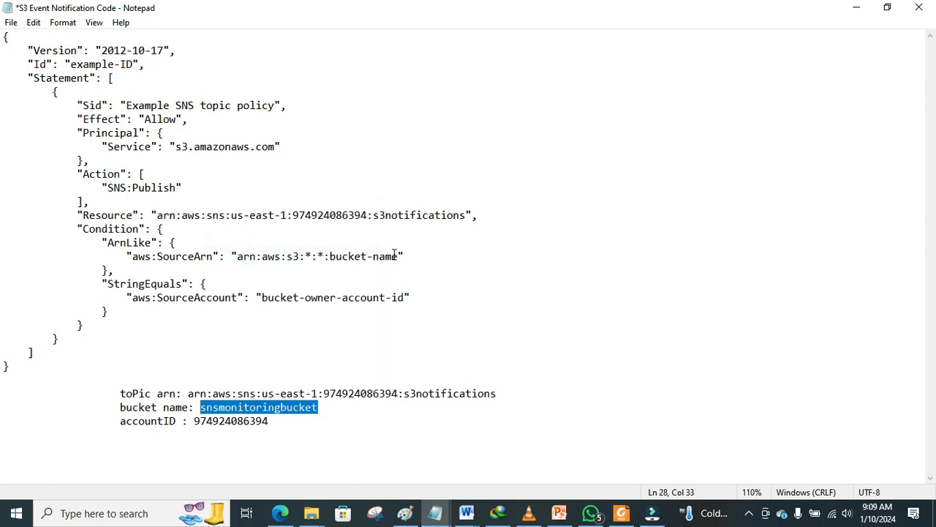
{"action": "left_click_drag", "start_coordinate": [397, 256], "coordinate": [330, 257]}
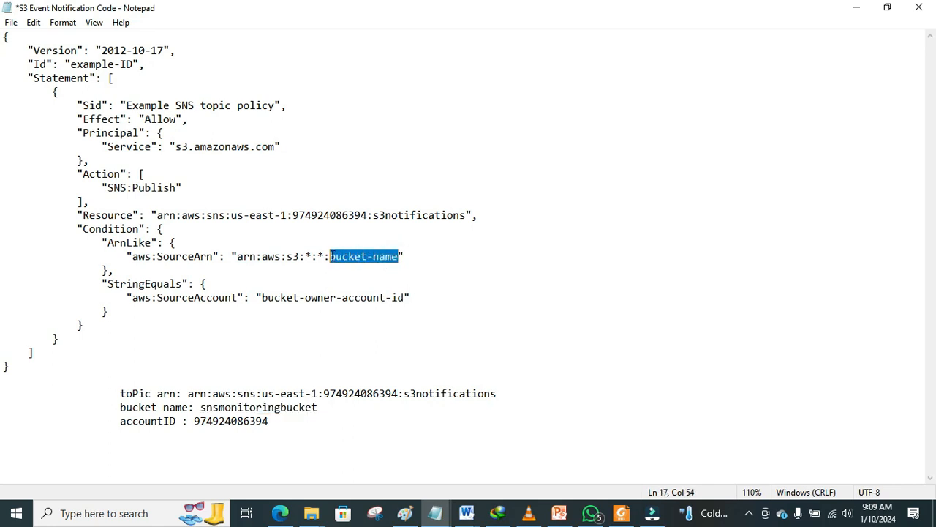
{"action": "key", "text": "ctrl+v"}
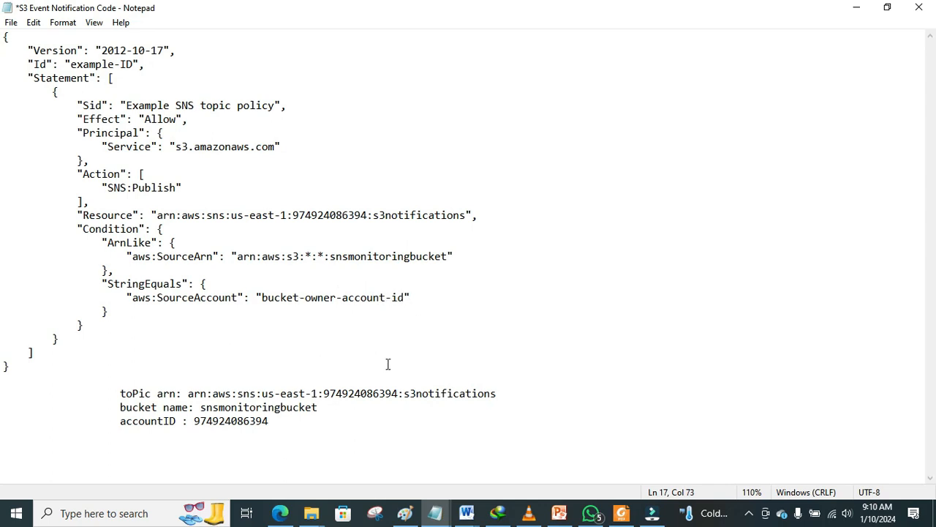
Step: Replace bucket-owner-account-id with the account ID and copy the whole JSON policy
{"action": "left_click_drag", "start_coordinate": [269, 420], "coordinate": [195, 418]}
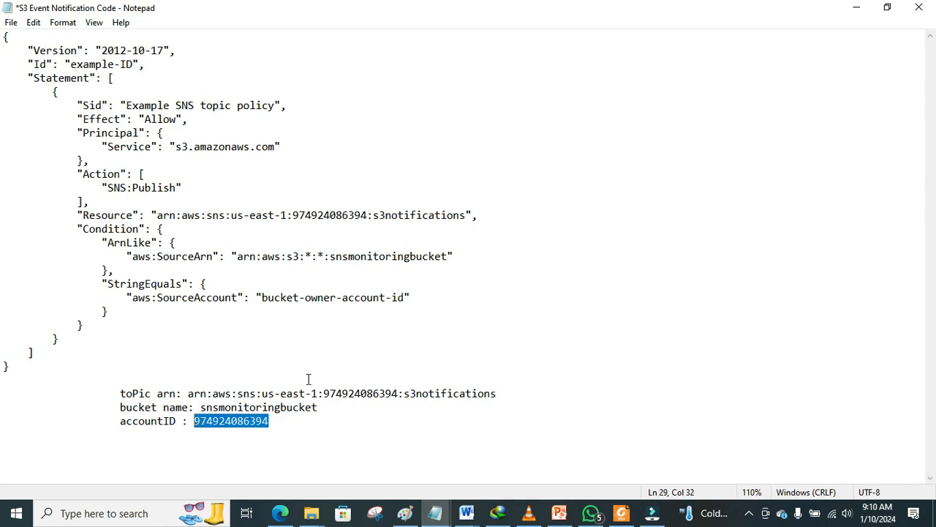
{"action": "left_click_drag", "start_coordinate": [405, 298], "coordinate": [262, 297]}
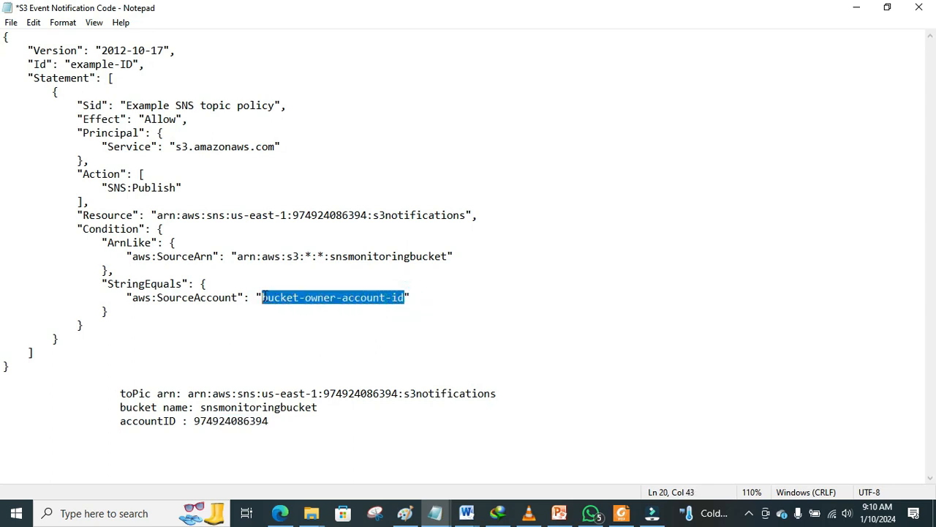
{"action": "key", "text": "ctrl+v"}
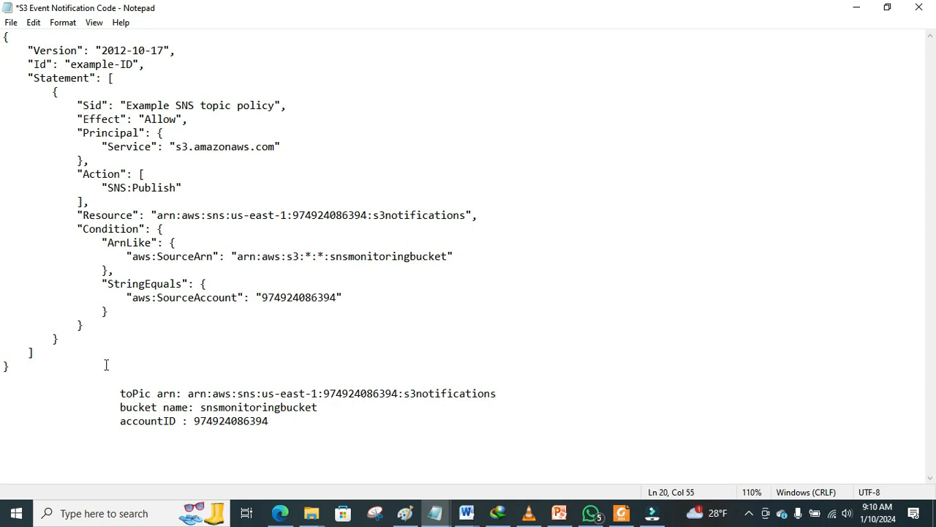
{"action": "left_click_drag", "start_coordinate": [19, 368], "coordinate": [11, 25]}
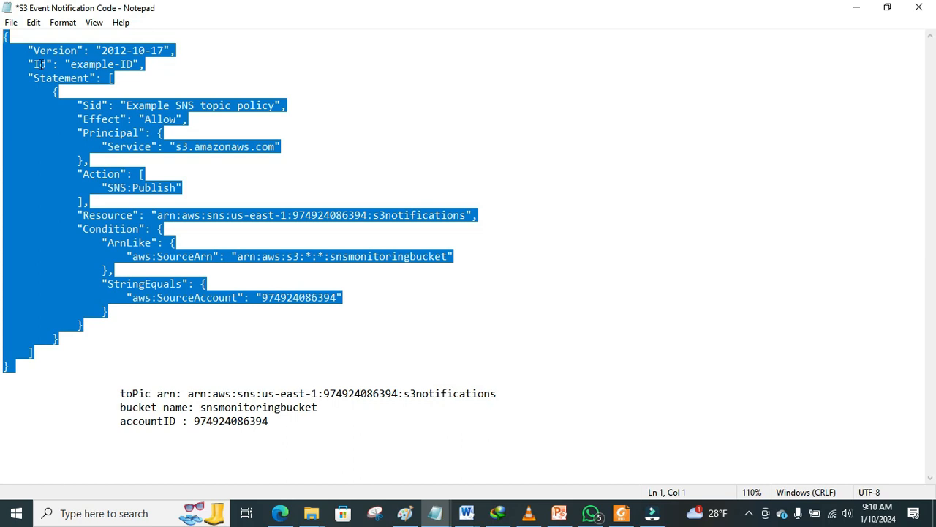
{"action": "right_click", "coordinate": [40, 64]}
{"action": "left_click", "coordinate": [78, 108]}
Step: Open the s3notifications topic's edit page and bring the Access policy editor into view
{"action": "left_click", "coordinate": [280, 513]}
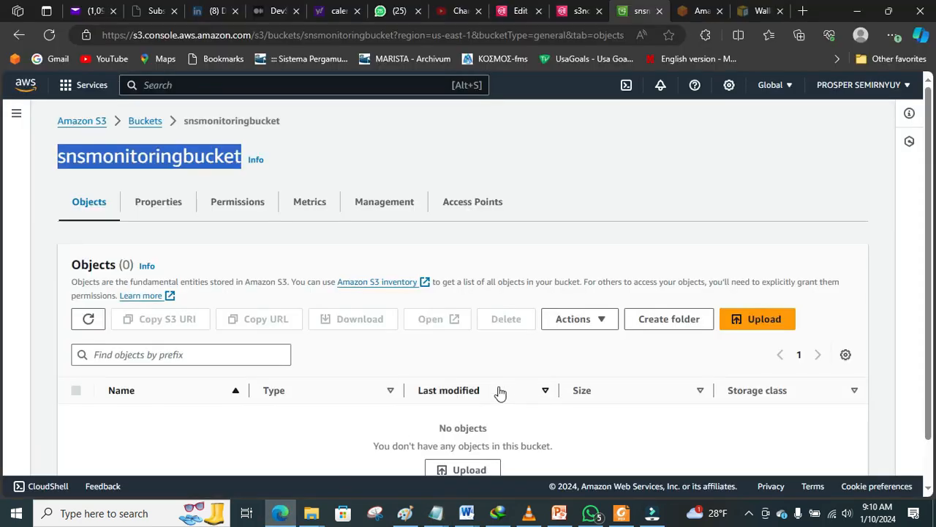
{"action": "left_click", "coordinate": [575, 10]}
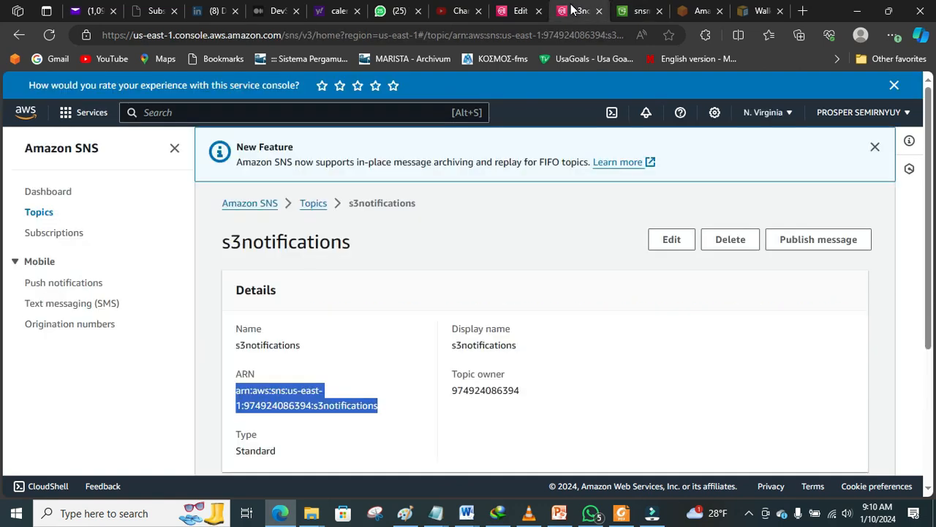
{"action": "left_click", "coordinate": [520, 11]}
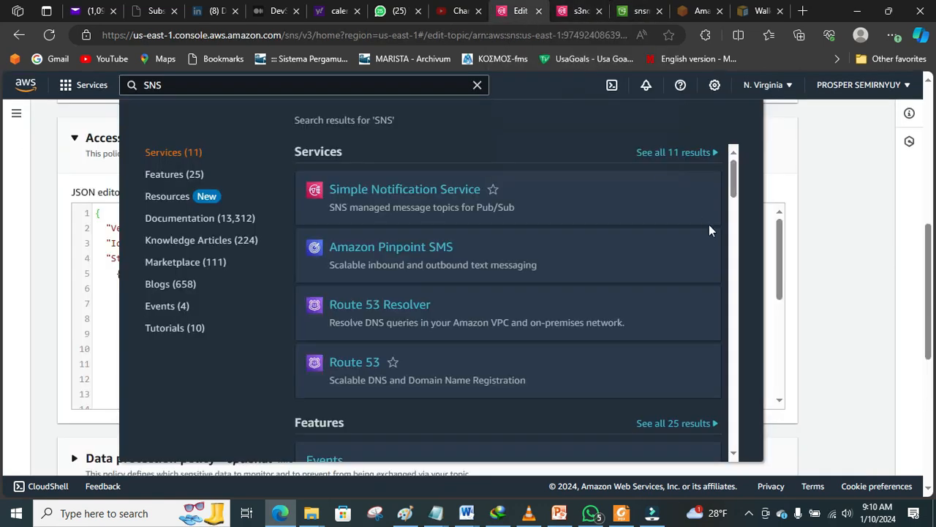
{"action": "left_click", "coordinate": [838, 246]}
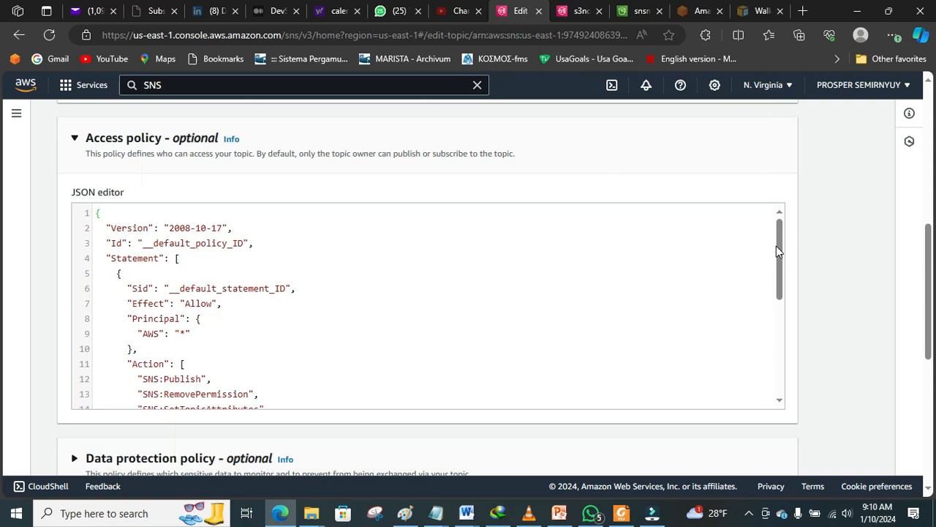
{"action": "left_click_drag", "start_coordinate": [780, 251], "coordinate": [782, 389]}
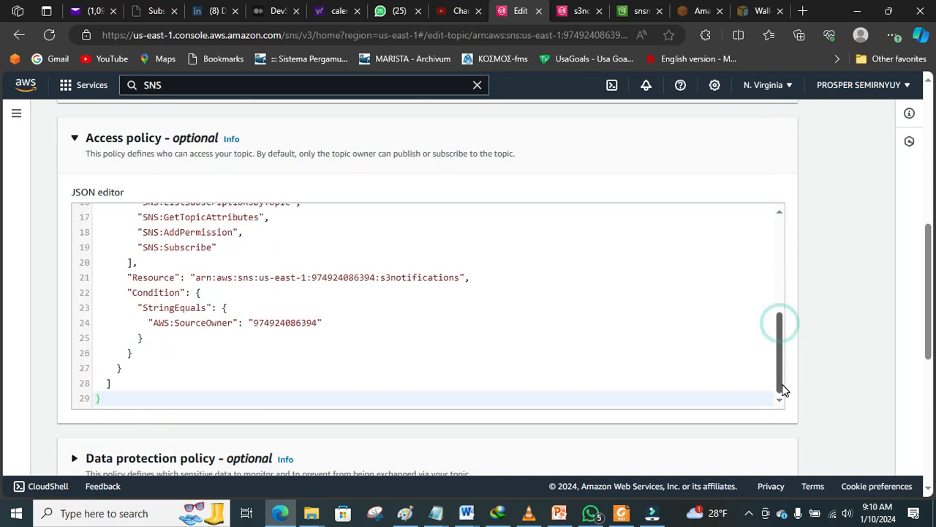
Step: Delete the old default access policy, paste the S3 publish policy, and save changes
{"action": "left_click", "coordinate": [138, 393]}
{"action": "left_click_drag", "start_coordinate": [121, 406], "coordinate": [72, 169]}
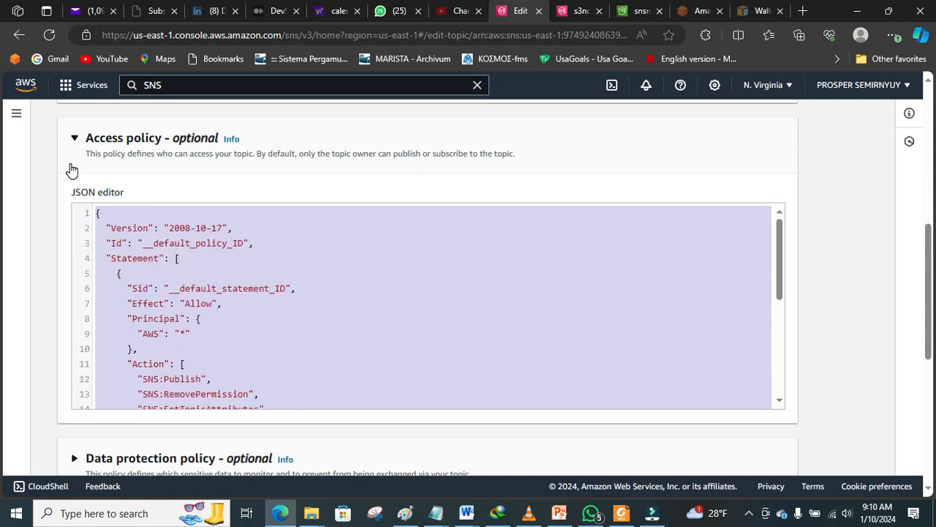
{"action": "key", "text": "BackSpace"}
{"action": "left_click", "coordinate": [104, 215]}
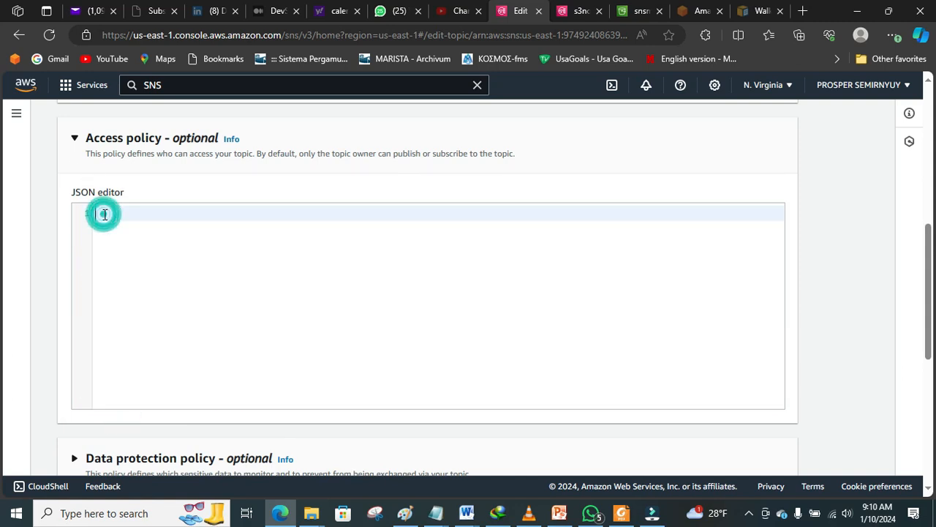
{"action": "key", "text": "ctrl+v"}
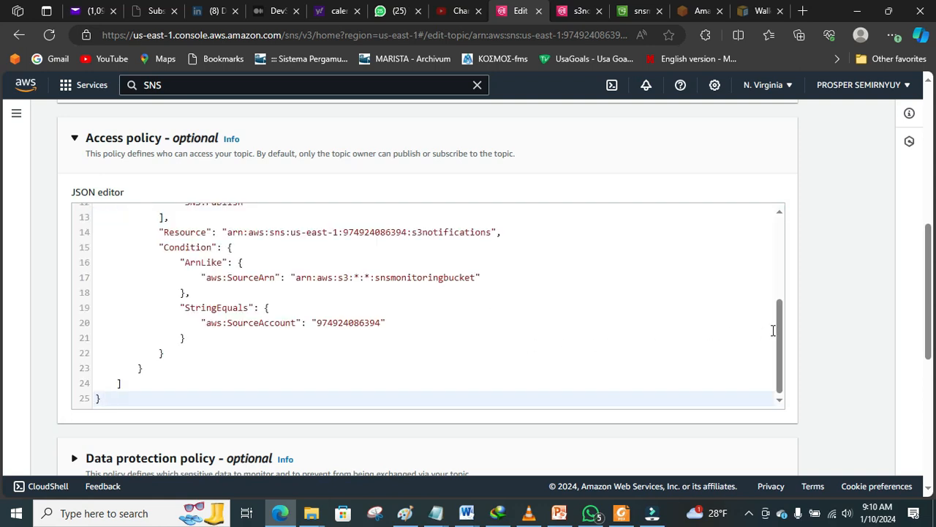
{"action": "left_click_drag", "start_coordinate": [929, 283], "coordinate": [934, 442]}
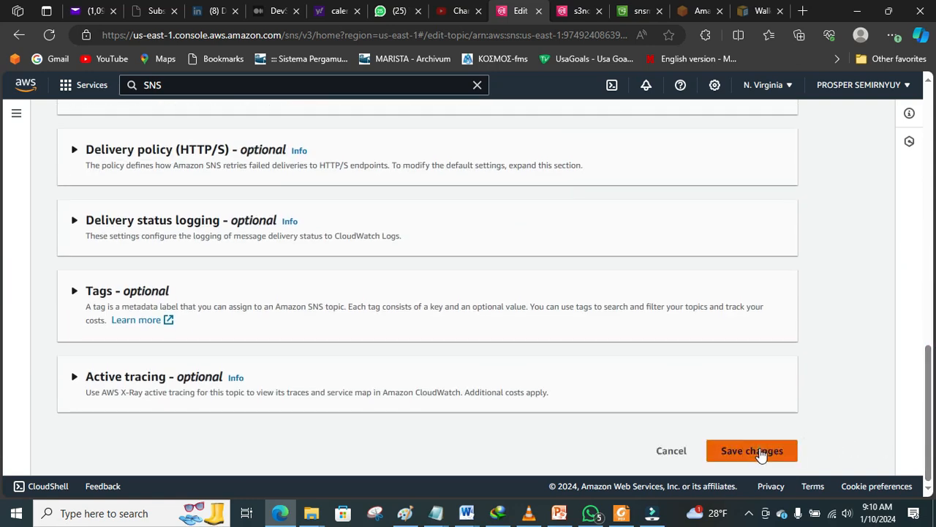
{"action": "left_click", "coordinate": [761, 454]}
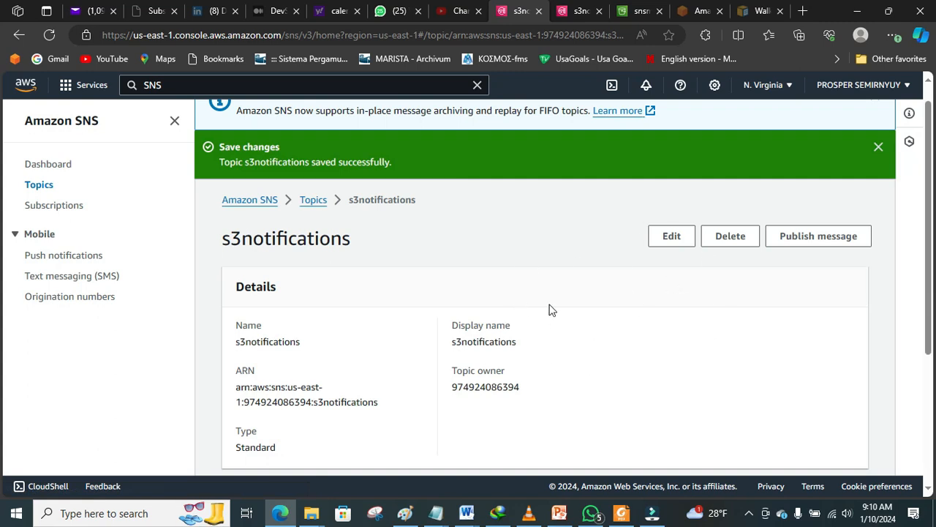
{"action": "left_click", "coordinate": [578, 11]}
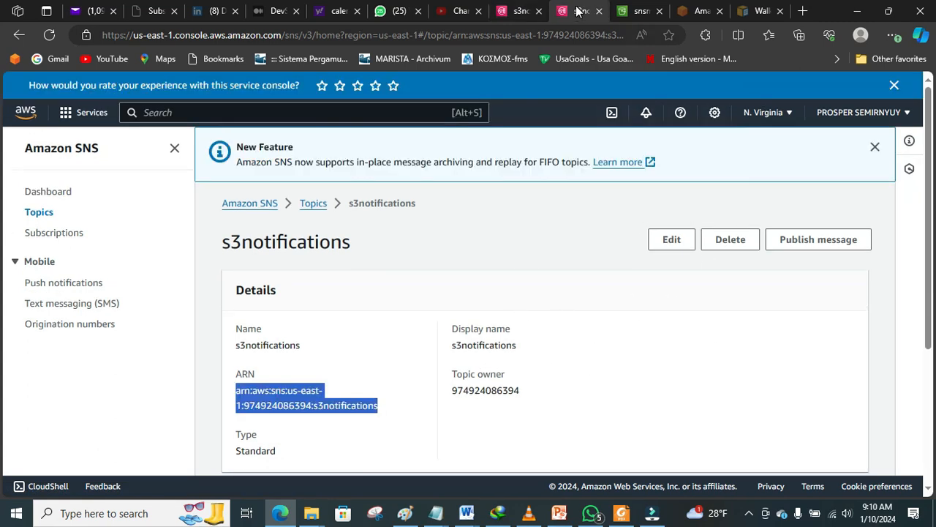
{"action": "left_click", "coordinate": [517, 13]}
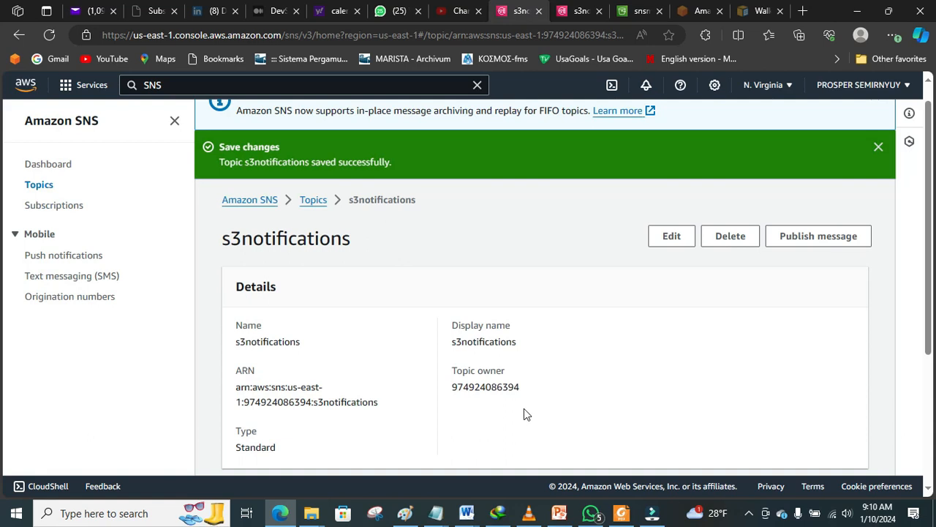
{"action": "left_click", "coordinate": [405, 515]}
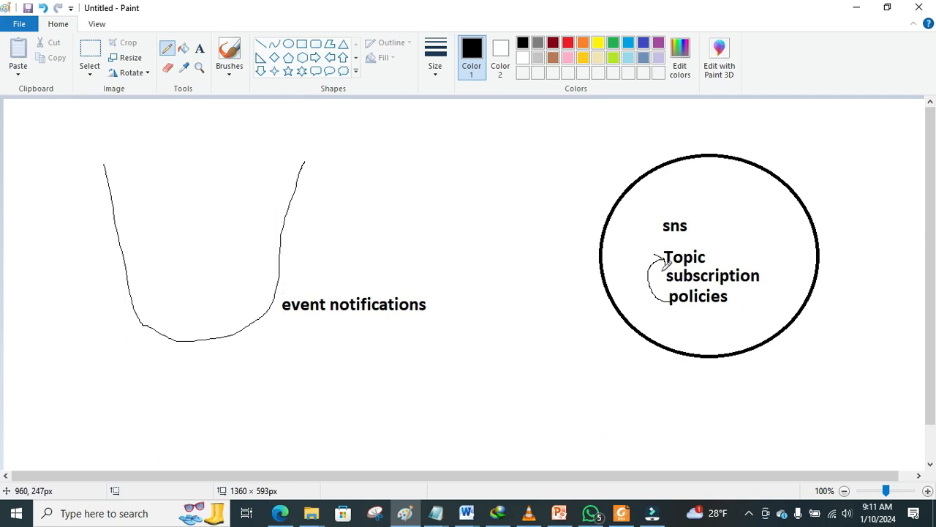
{"action": "left_click", "coordinate": [280, 513]}
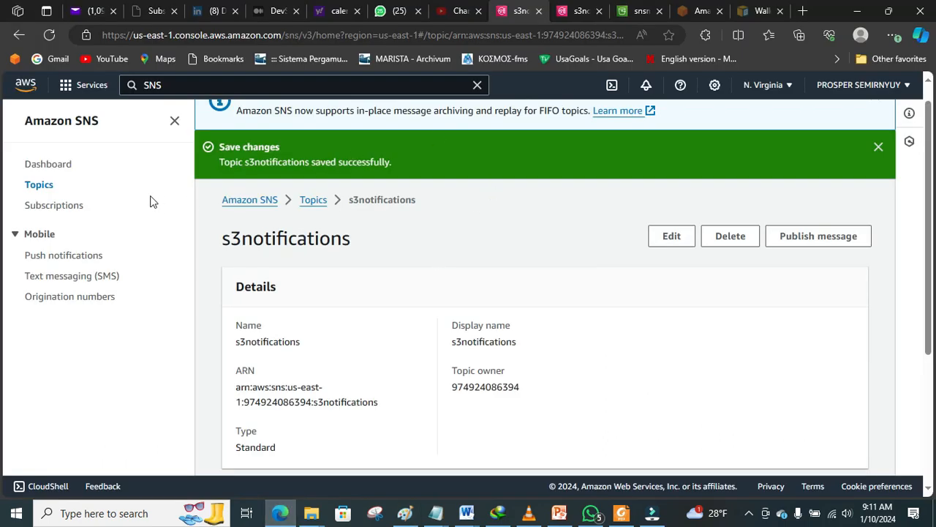
{"action": "left_click", "coordinate": [581, 12]}
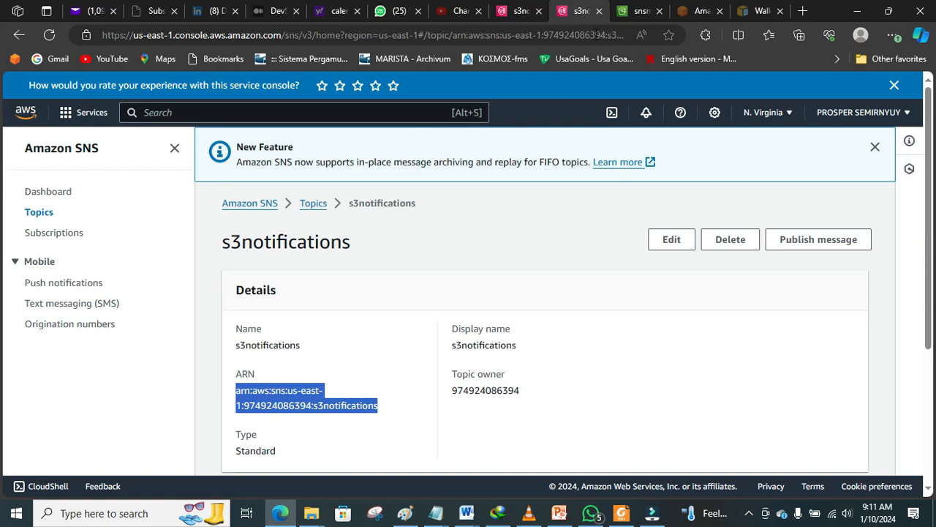
Step: In snsmonitoringbucket's Properties, start a new entry under Event notifications
{"action": "left_click", "coordinate": [634, 11]}
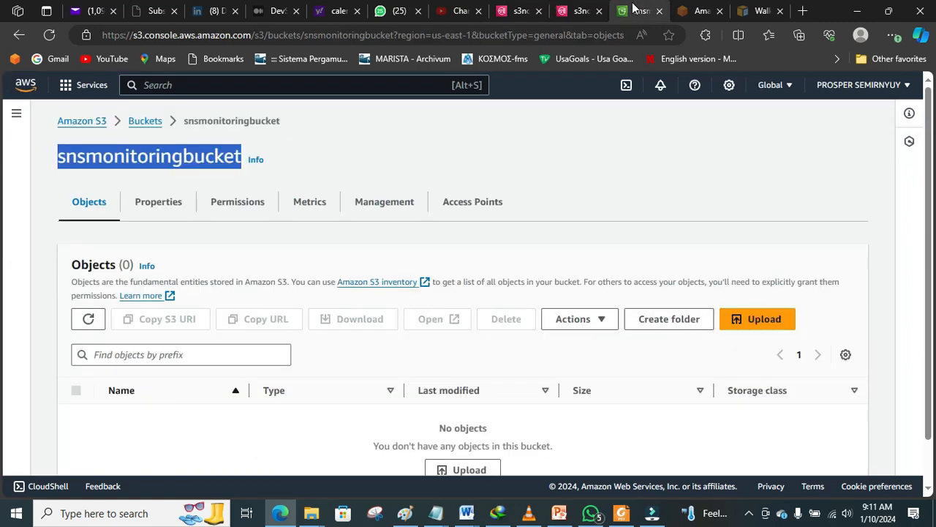
{"action": "left_click", "coordinate": [144, 123]}
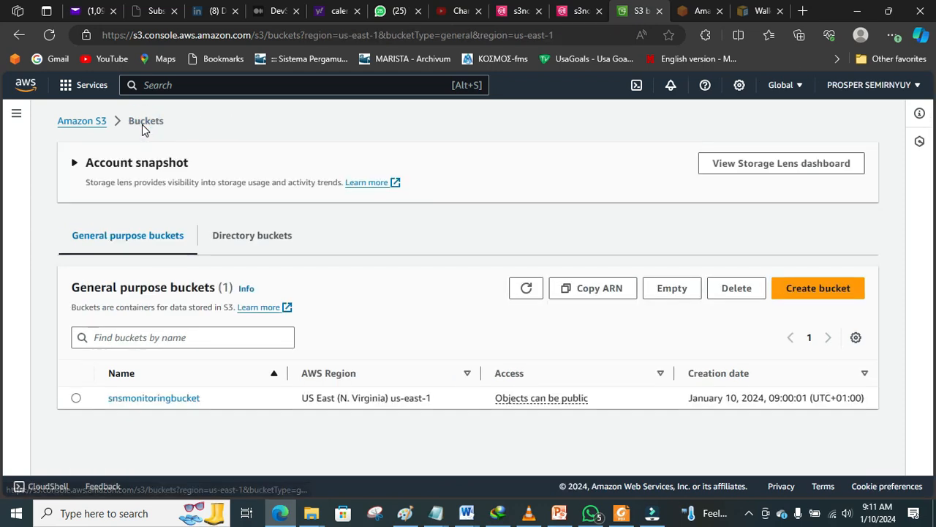
{"action": "left_click", "coordinate": [132, 397]}
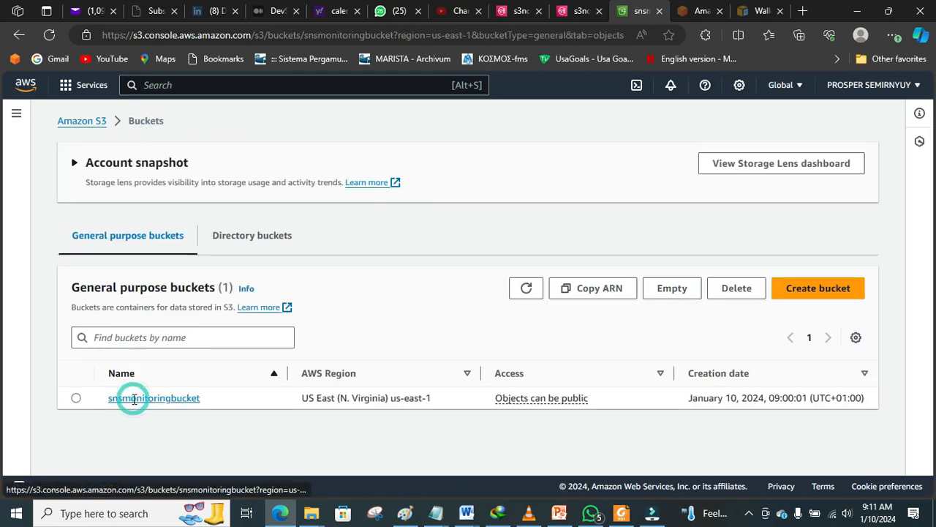
{"action": "left_click", "coordinate": [157, 202]}
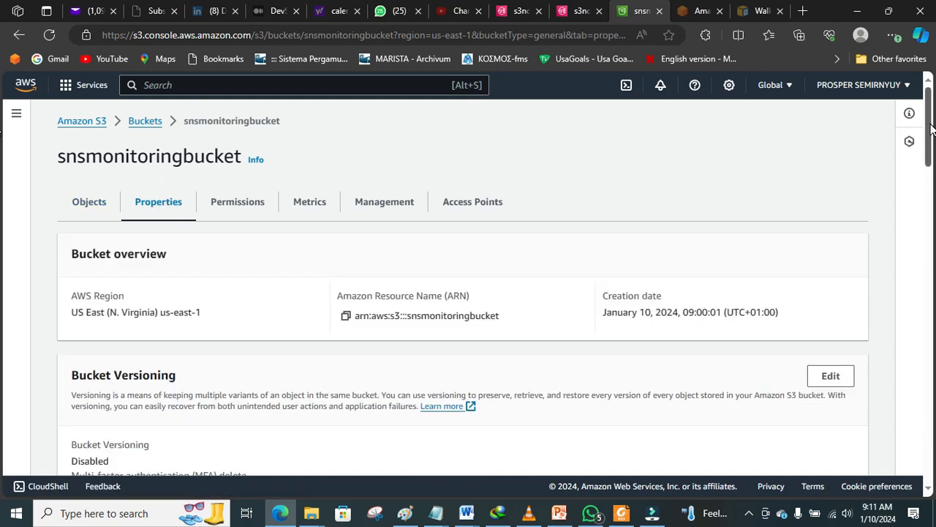
{"action": "scroll", "coordinate": [932, 129], "scroll_direction": "down", "scroll_amount": 10}
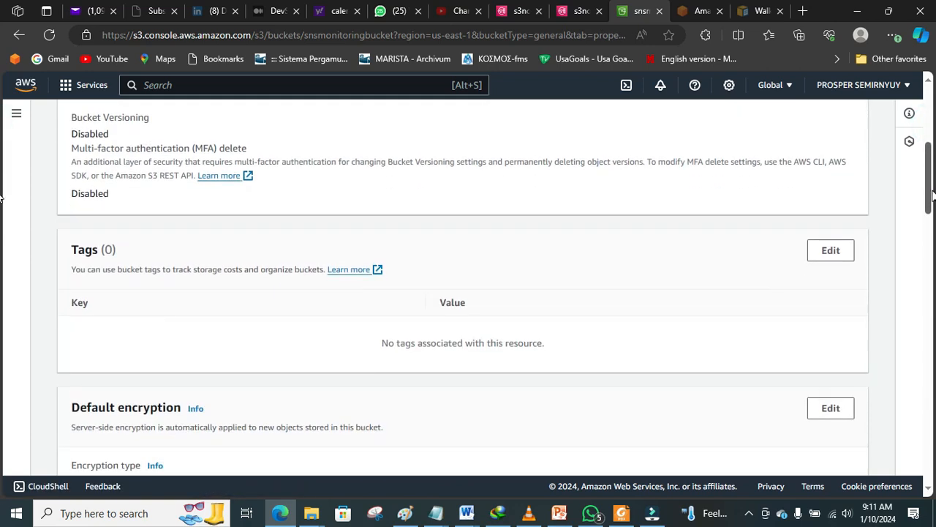
{"action": "scroll", "coordinate": [2, 276], "scroll_direction": "down", "scroll_amount": 9}
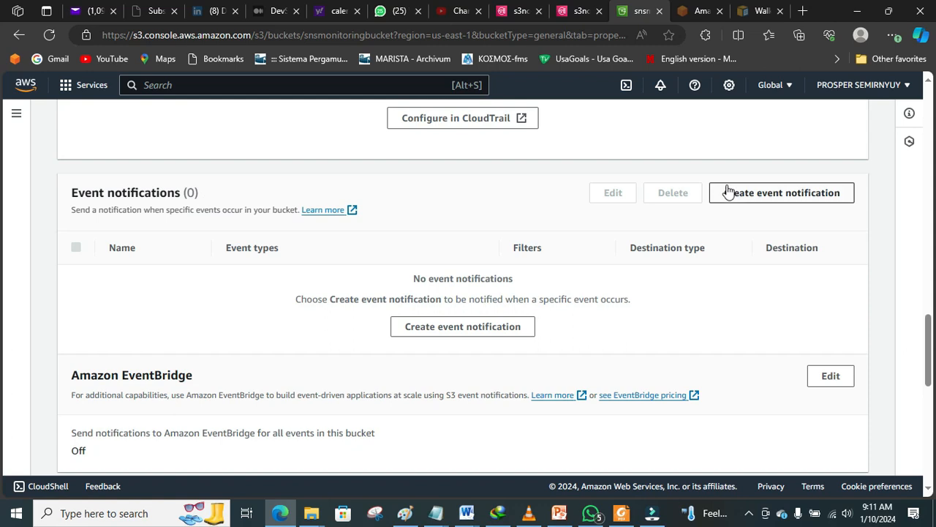
{"action": "left_click", "coordinate": [758, 195]}
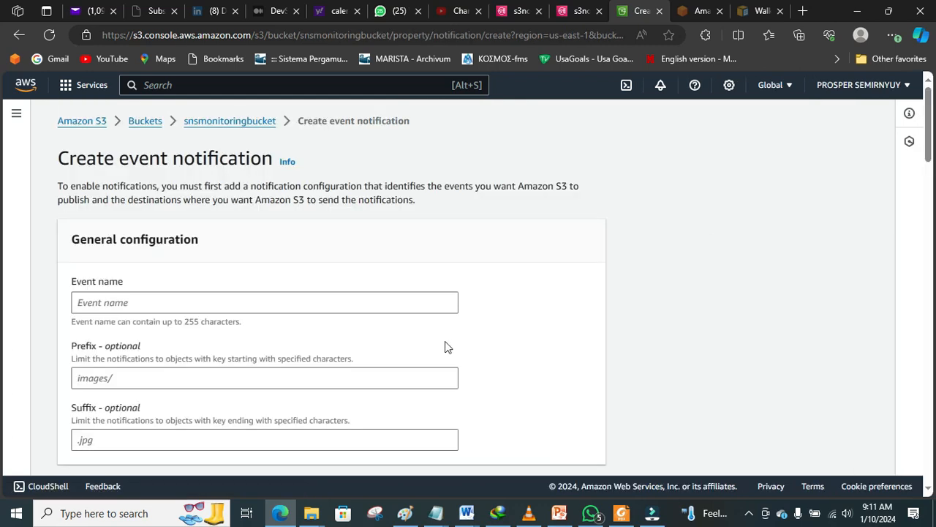
Step: Enter S3NOTIFICATION as the event name, leaving prefix and suffix blank, and scroll to Event types
{"action": "left_click", "coordinate": [388, 301]}
{"action": "type", "text": "S3NOTIFICATION"}
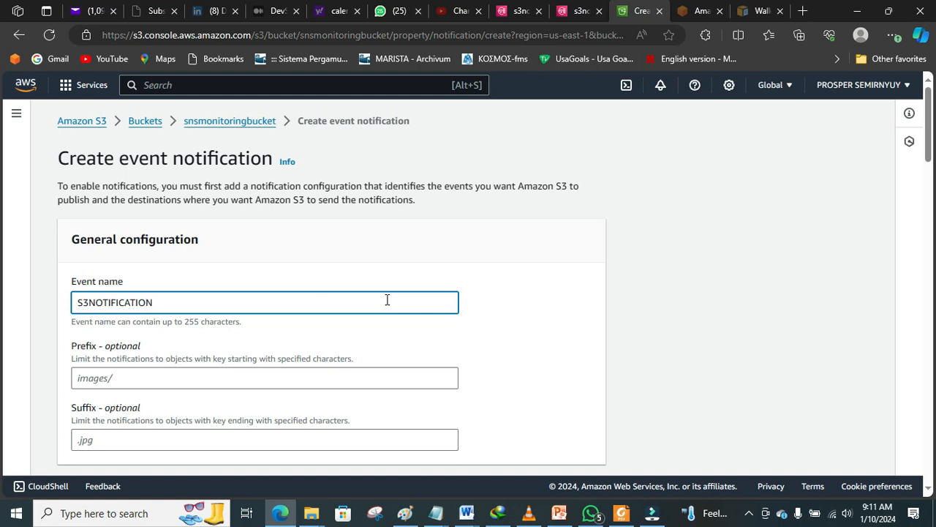
{"action": "left_click", "coordinate": [572, 312]}
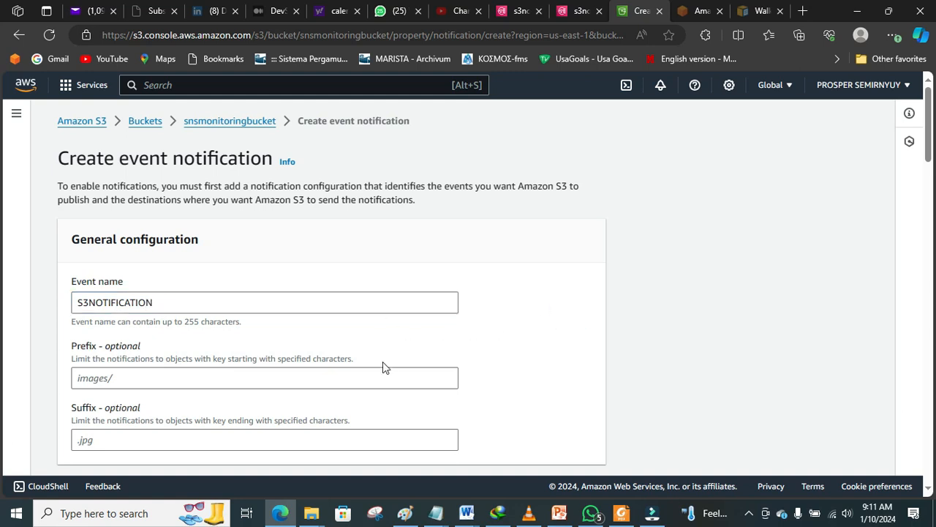
{"action": "left_click_drag", "start_coordinate": [929, 136], "coordinate": [930, 164]}
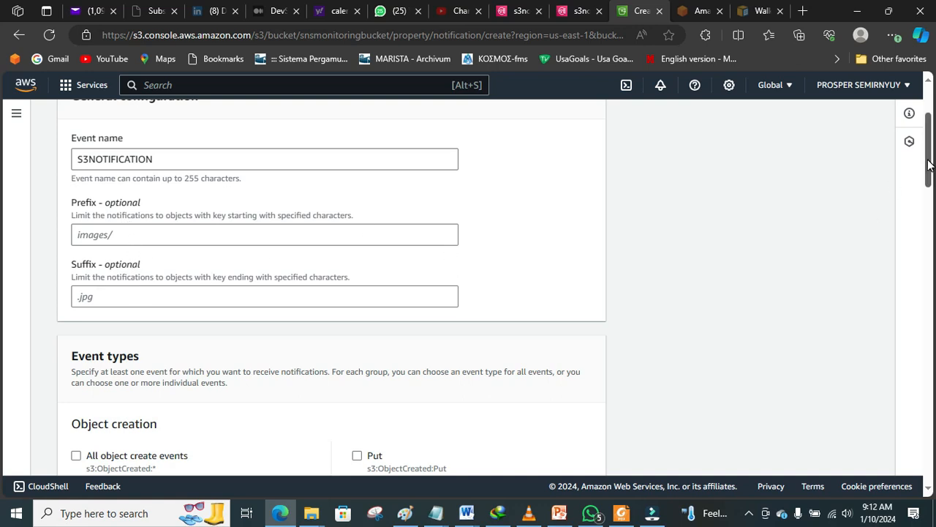
{"action": "scroll", "coordinate": [931, 165], "scroll_direction": "down", "scroll_amount": 4}
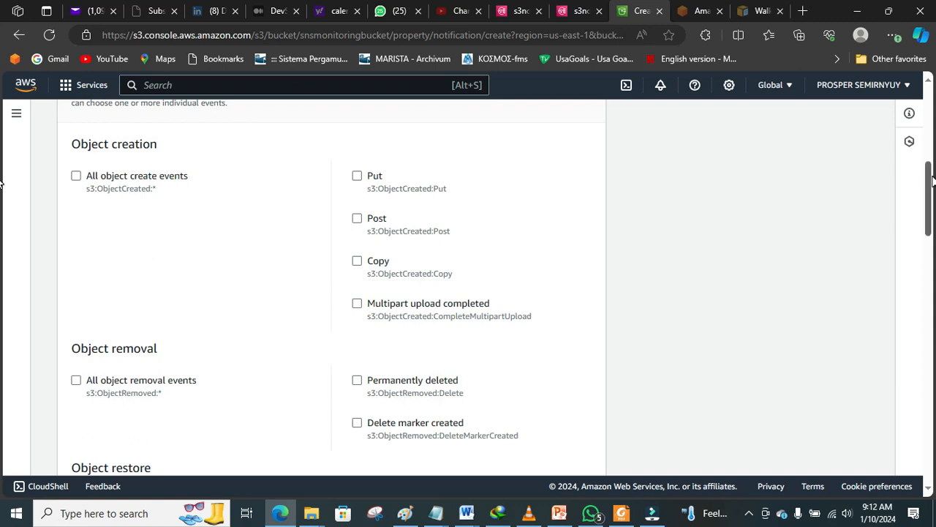
Step: Tick 'All object create events' under Object creation as the notification's event type
{"action": "mouse_move", "coordinate": [932, 181]}
{"action": "left_mouse_down"}
{"action": "mouse_move", "coordinate": [928, 250]}
{"action": "mouse_move", "coordinate": [924, 158]}
{"action": "mouse_move", "coordinate": [933, 202]}
{"action": "mouse_move", "coordinate": [930, 172]}
{"action": "mouse_move", "coordinate": [932, 180]}
{"action": "left_mouse_up"}
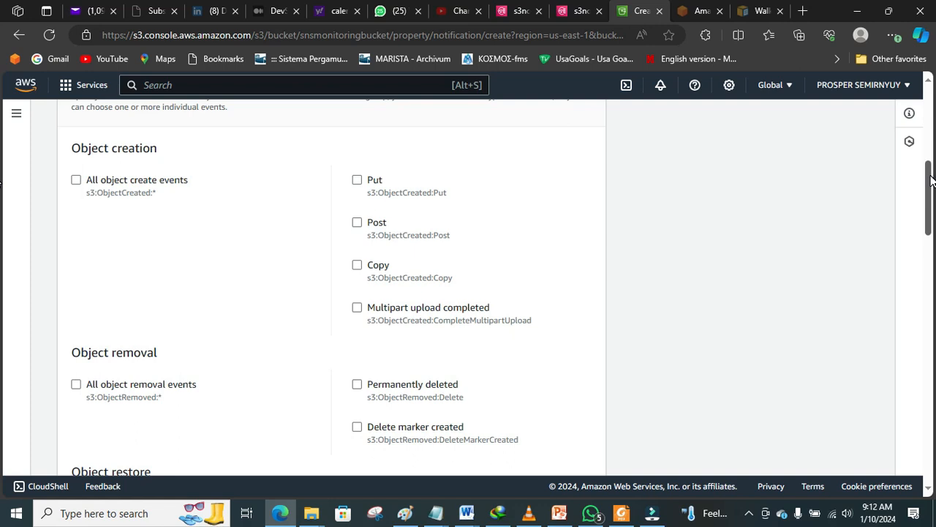
{"action": "left_click_drag", "start_coordinate": [932, 180], "coordinate": [374, 321]}
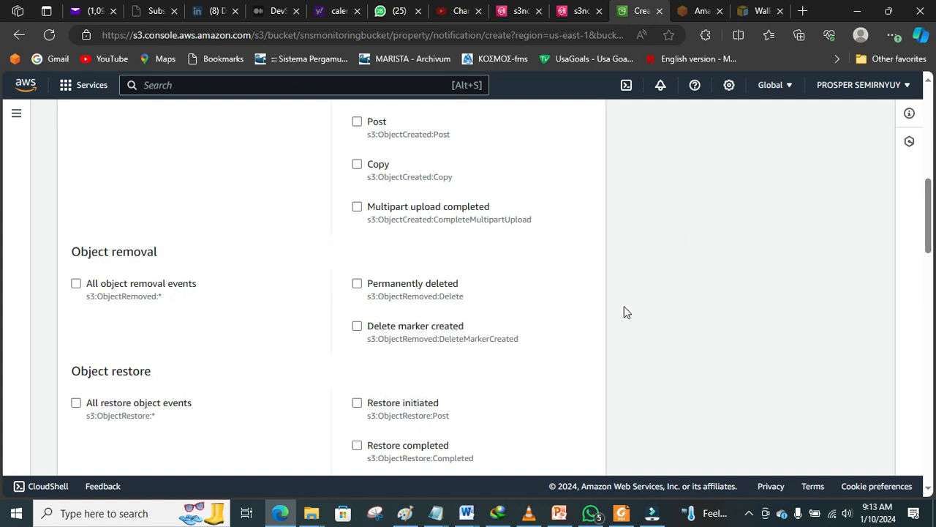
{"action": "left_click_drag", "start_coordinate": [930, 246], "coordinate": [928, 209]}
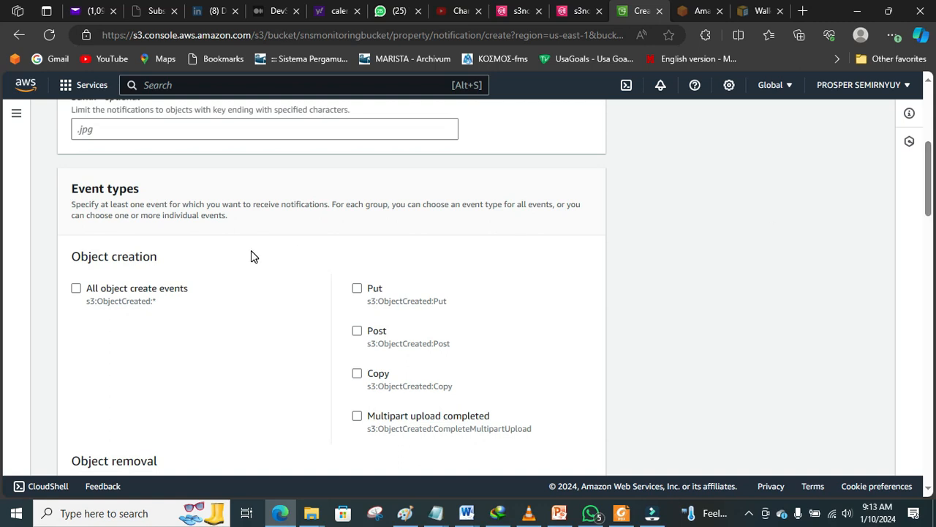
{"action": "left_click", "coordinate": [76, 289]}
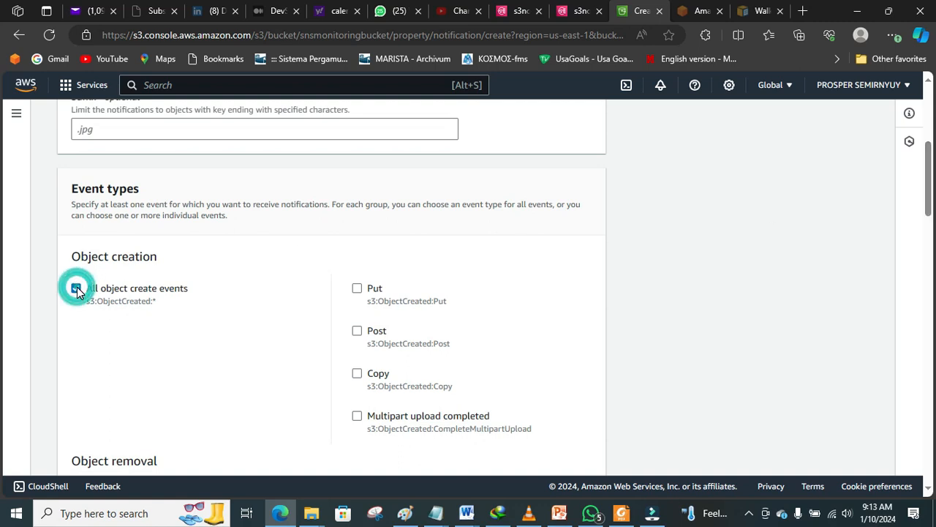
{"action": "left_click_drag", "start_coordinate": [931, 165], "coordinate": [933, 262]}
{"action": "scroll", "coordinate": [1, 262], "scroll_direction": "down", "scroll_amount": 4}
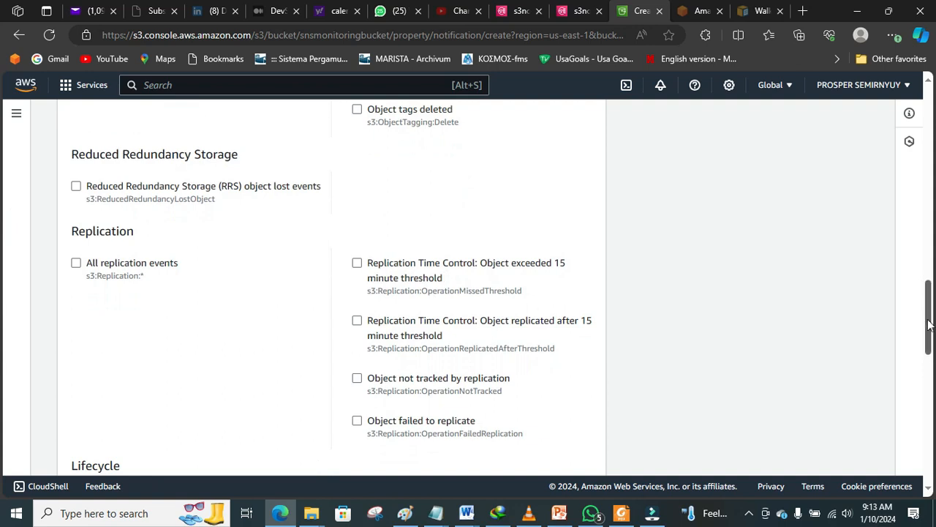
{"action": "left_click_drag", "start_coordinate": [929, 313], "coordinate": [2, 424]}
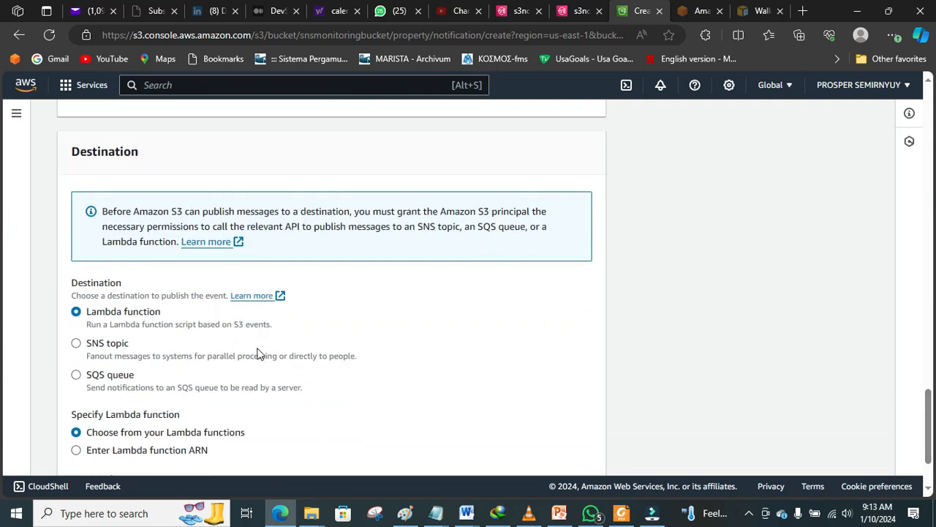
Step: Send the notification to the s3notifications SNS topic, save it, and view the topic details
{"action": "left_click", "coordinate": [77, 344]}
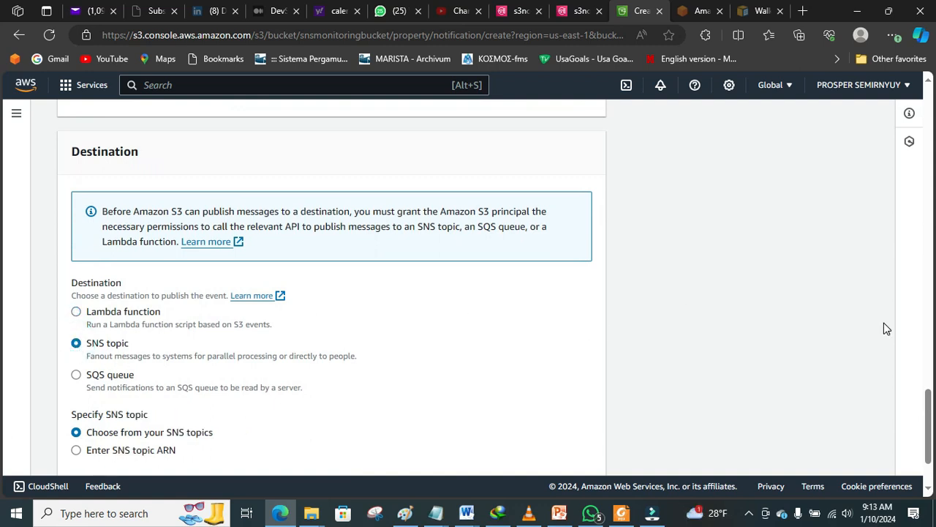
{"action": "scroll", "coordinate": [930, 401], "scroll_direction": "down", "scroll_amount": 2}
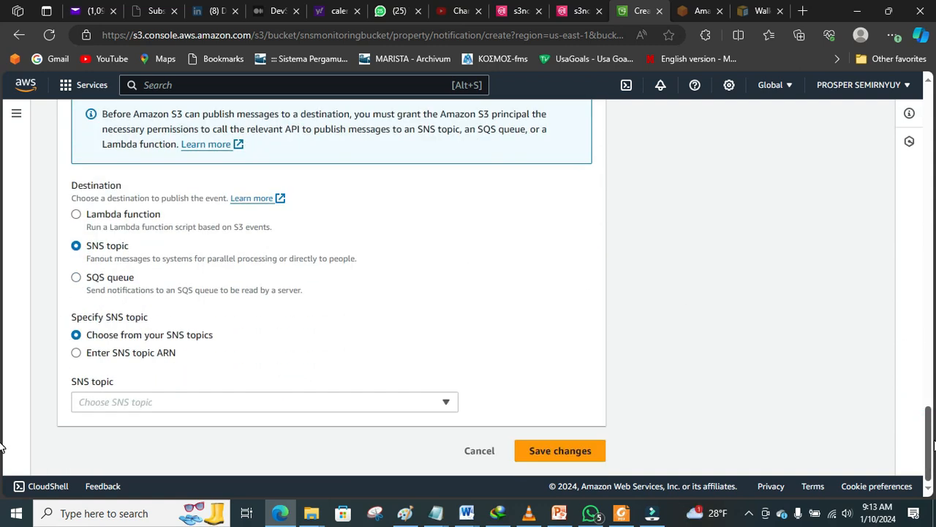
{"action": "left_click", "coordinate": [442, 403]}
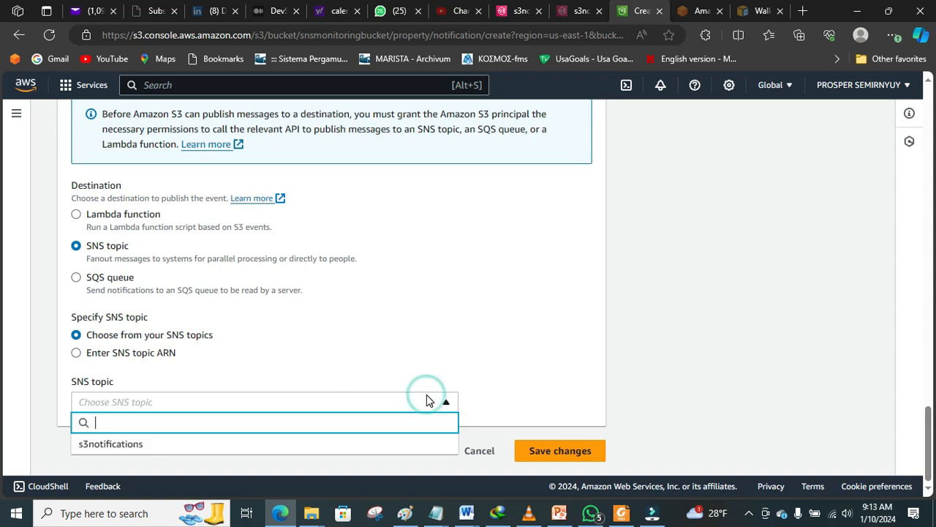
{"action": "left_click", "coordinate": [397, 447]}
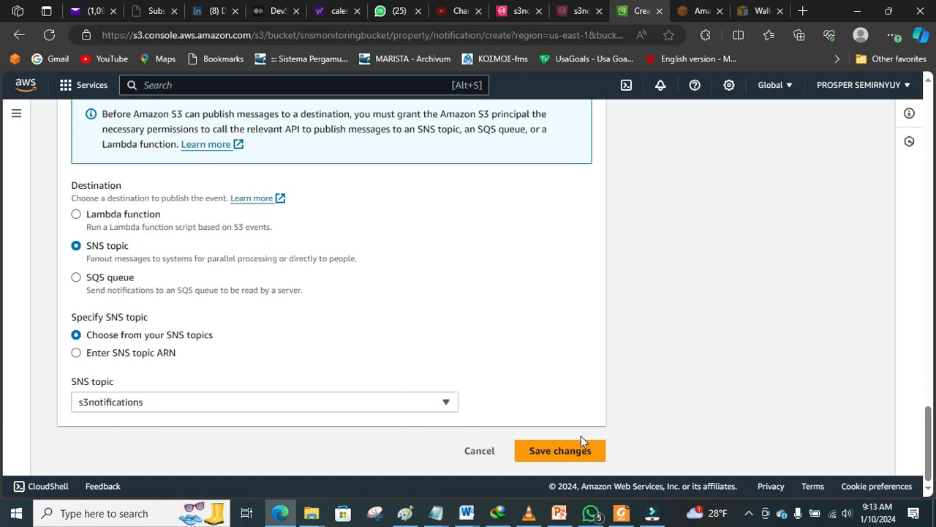
{"action": "left_click", "coordinate": [577, 457]}
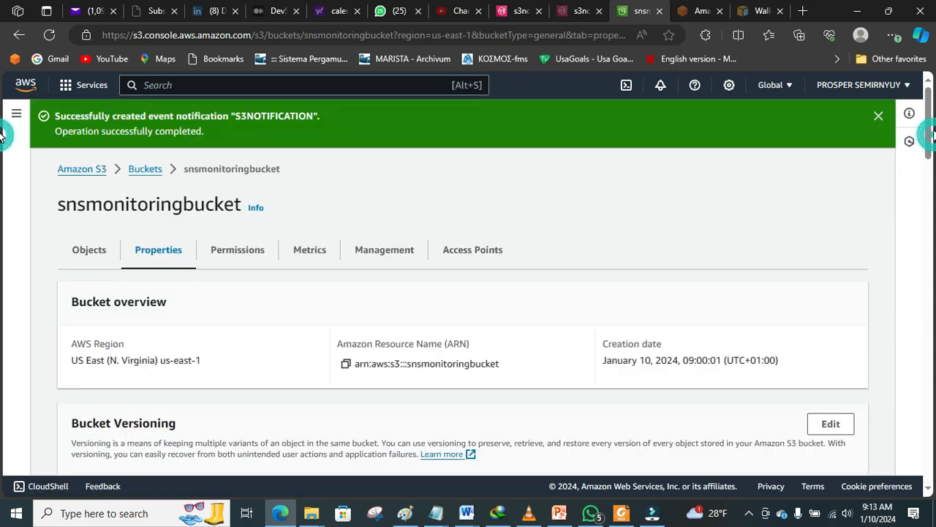
{"action": "left_click", "coordinate": [881, 120]}
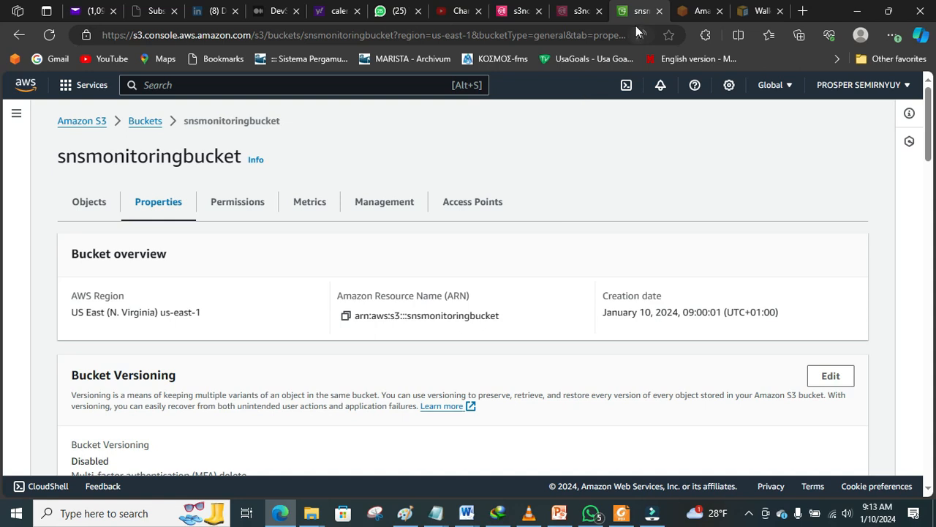
{"action": "left_click", "coordinate": [575, 12]}
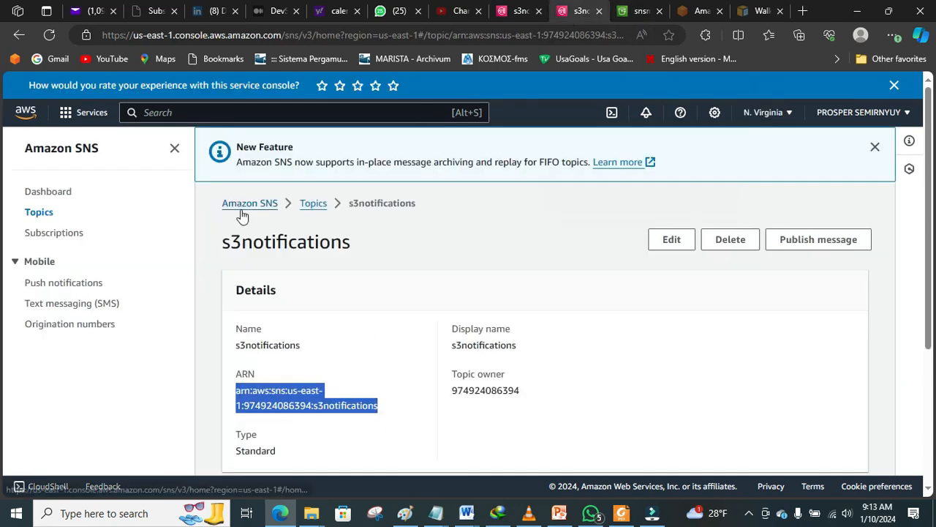
Step: Go back to the bucket list and open snsmonitoringbucket
{"action": "left_click", "coordinate": [635, 17]}
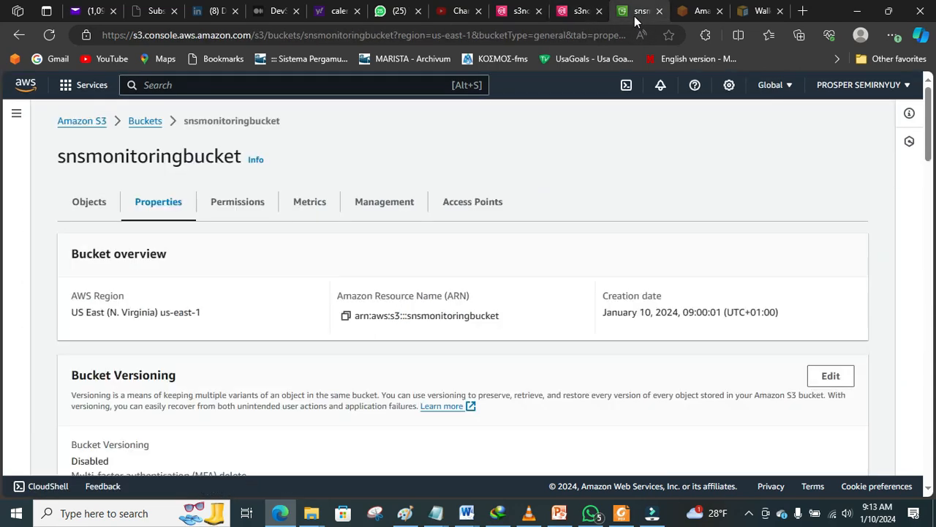
{"action": "left_click", "coordinate": [142, 121]}
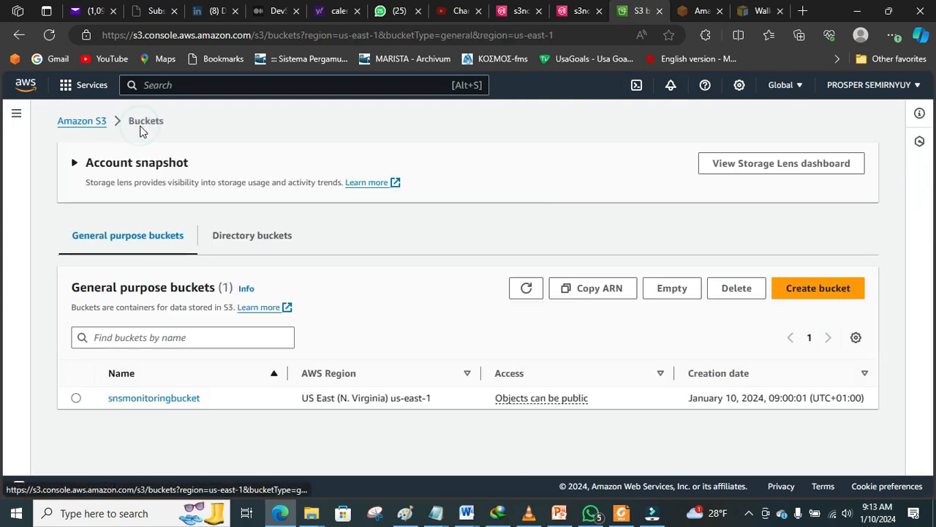
{"action": "left_click", "coordinate": [141, 398]}
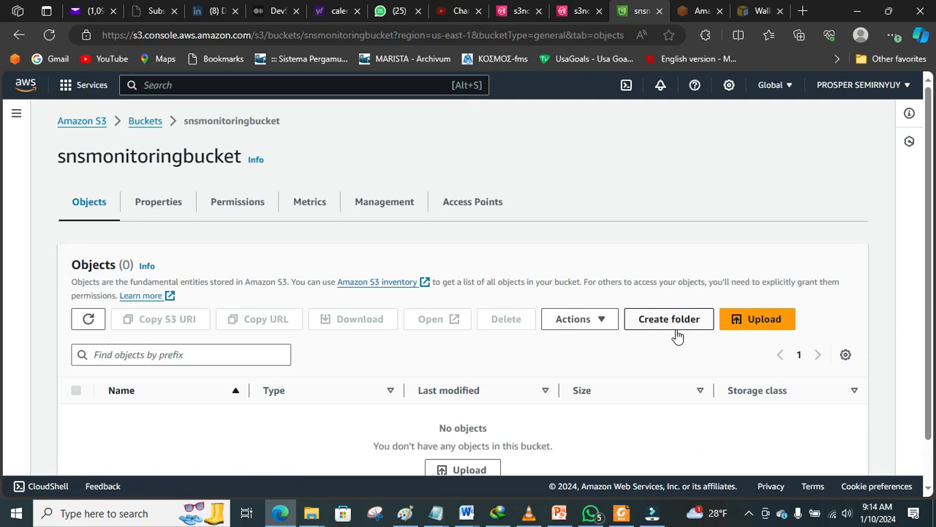
Step: Upload the family.png image from the computer into the bucket
{"action": "left_click", "coordinate": [756, 322]}
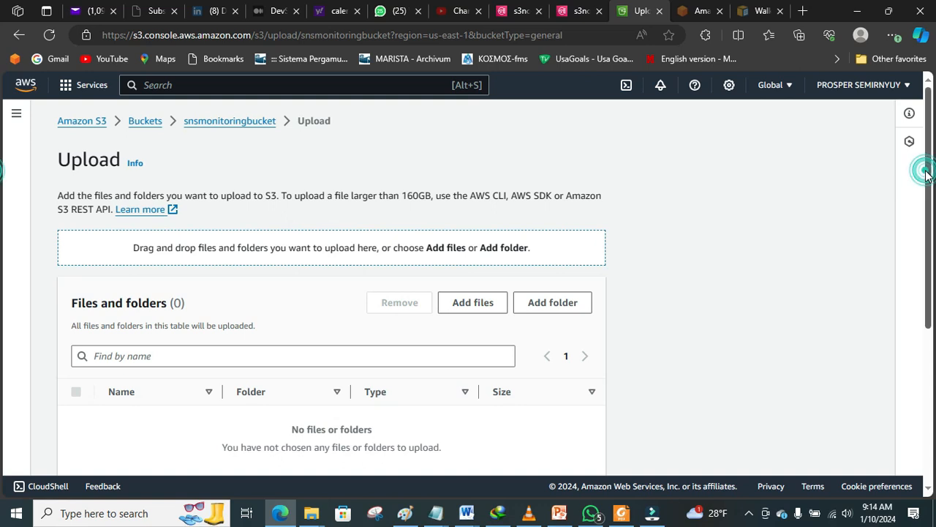
{"action": "scroll", "coordinate": [926, 176], "scroll_direction": "down", "scroll_amount": 1}
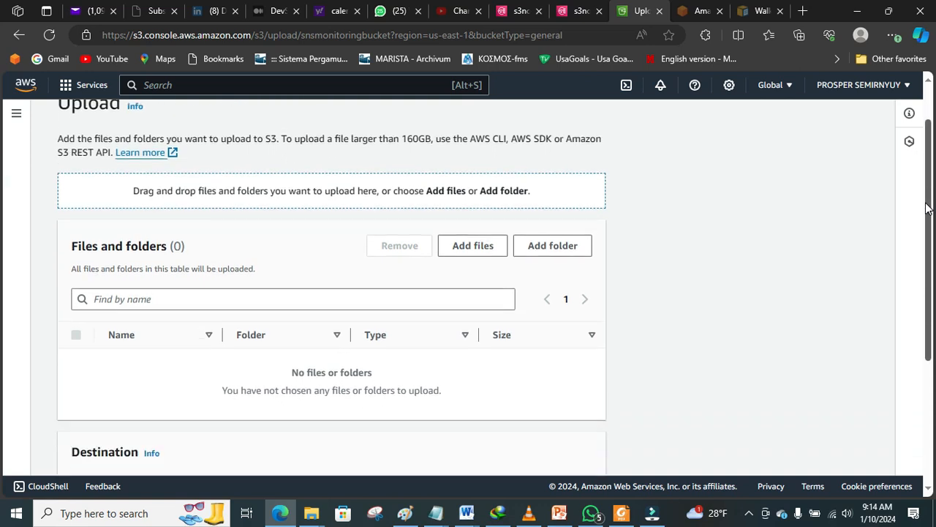
{"action": "left_click", "coordinate": [472, 245]}
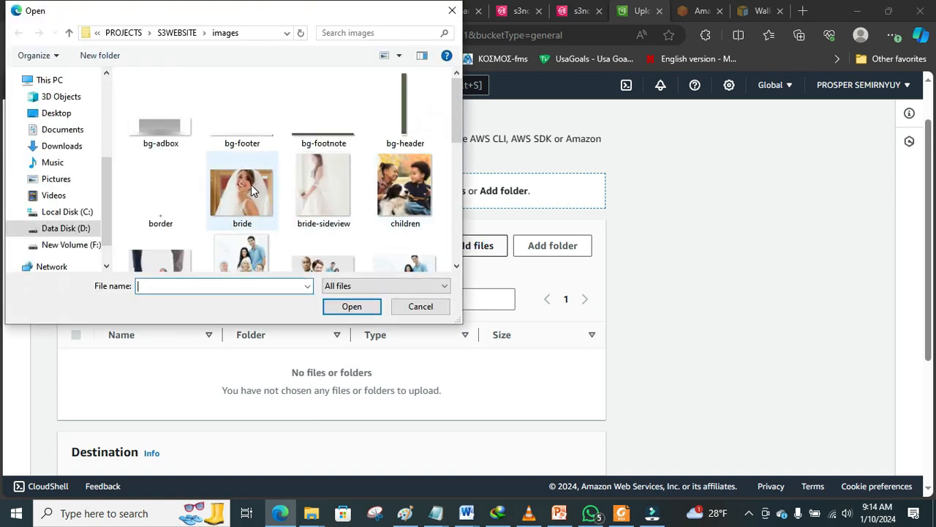
{"action": "left_click", "coordinate": [254, 257]}
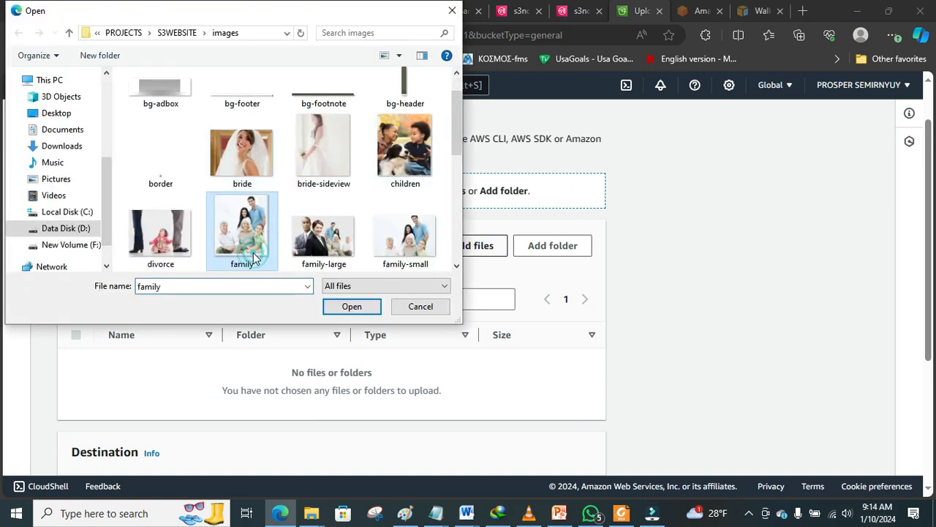
{"action": "left_click", "coordinate": [362, 313]}
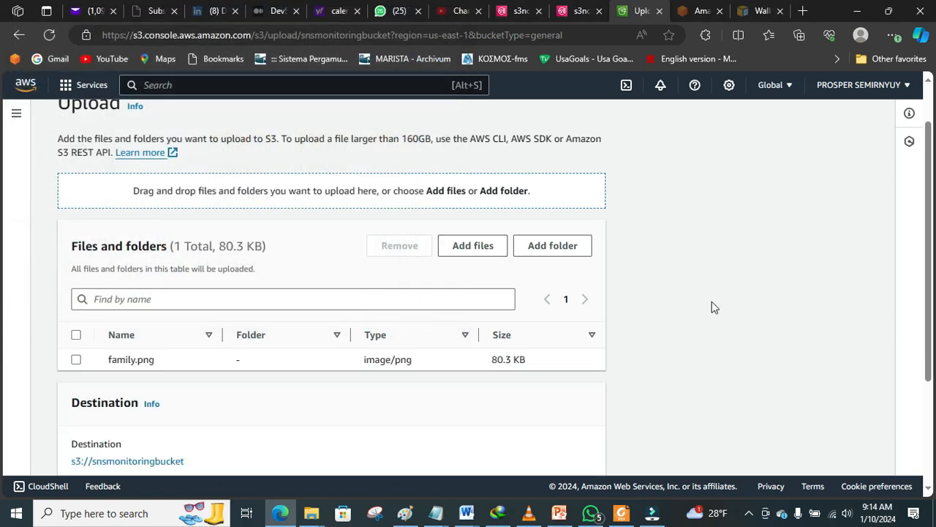
{"action": "scroll", "coordinate": [932, 216], "scroll_direction": "down", "scroll_amount": 2}
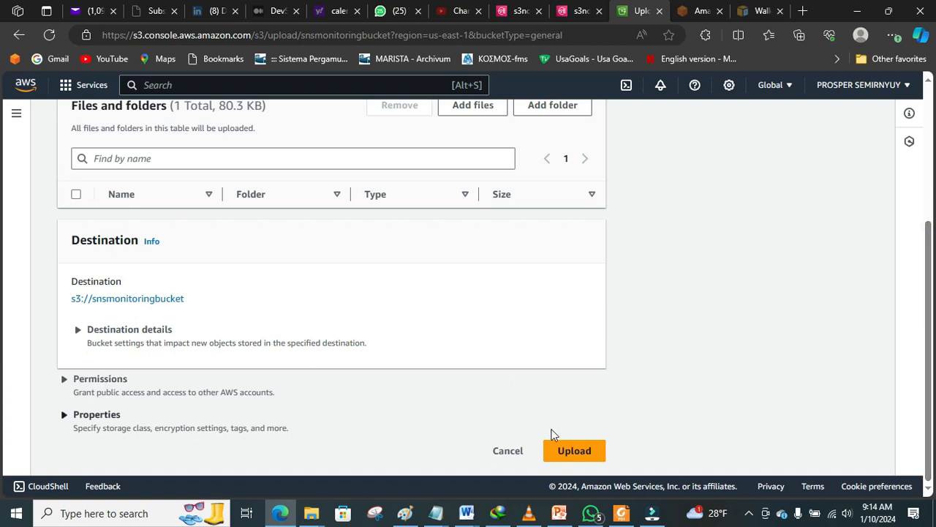
{"action": "left_click", "coordinate": [574, 451]}
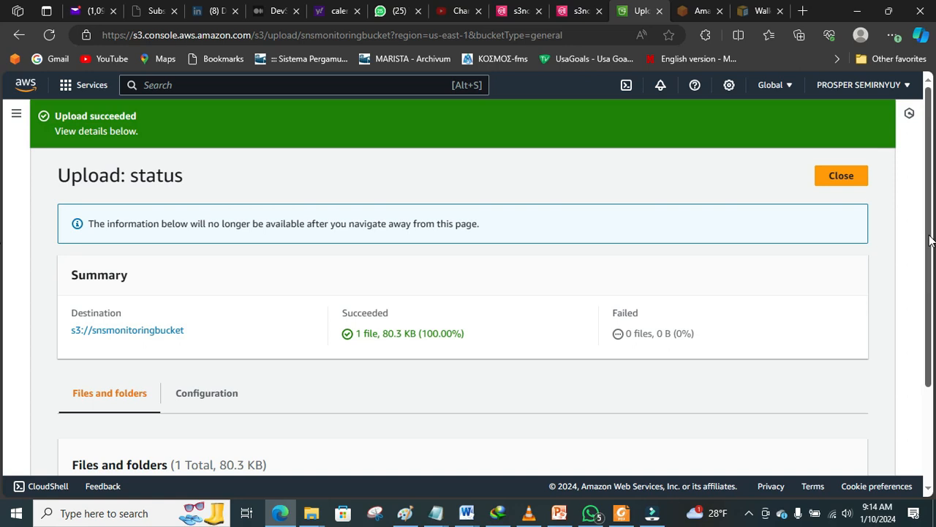
Step: Briefly open and close the Amazon Q assistant, then switch to the Yahoo Mail tab
{"action": "scroll", "coordinate": [931, 240], "scroll_direction": "down", "scroll_amount": 1}
{"action": "scroll", "coordinate": [918, 155], "scroll_direction": "up", "scroll_amount": 1}
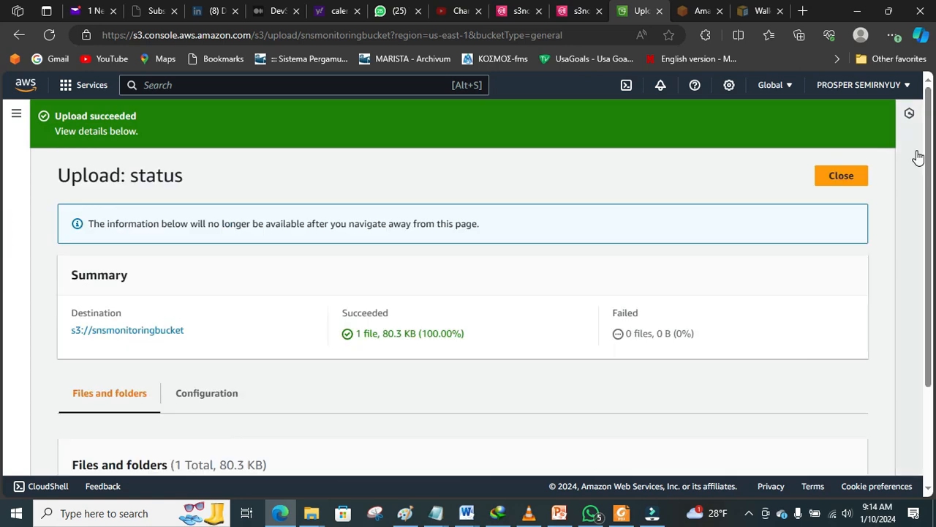
{"action": "left_click", "coordinate": [907, 216]}
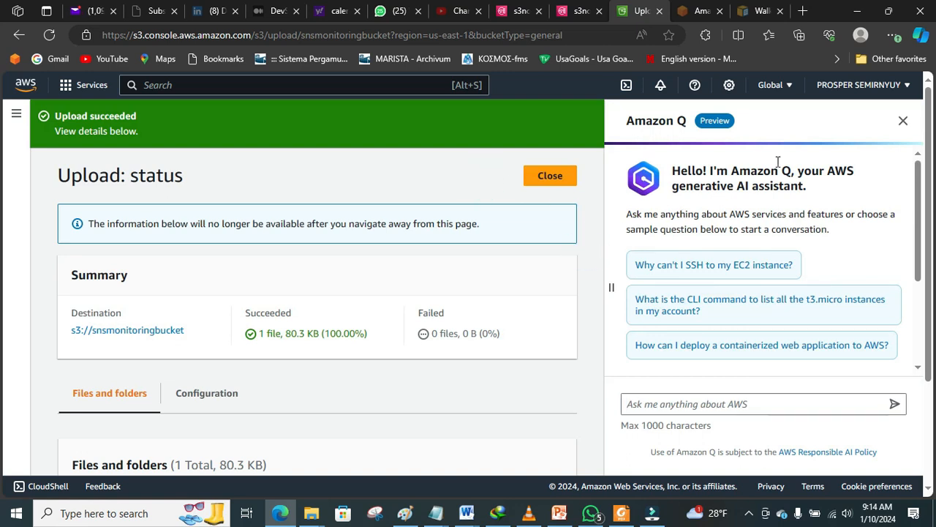
{"action": "left_click", "coordinate": [903, 120]}
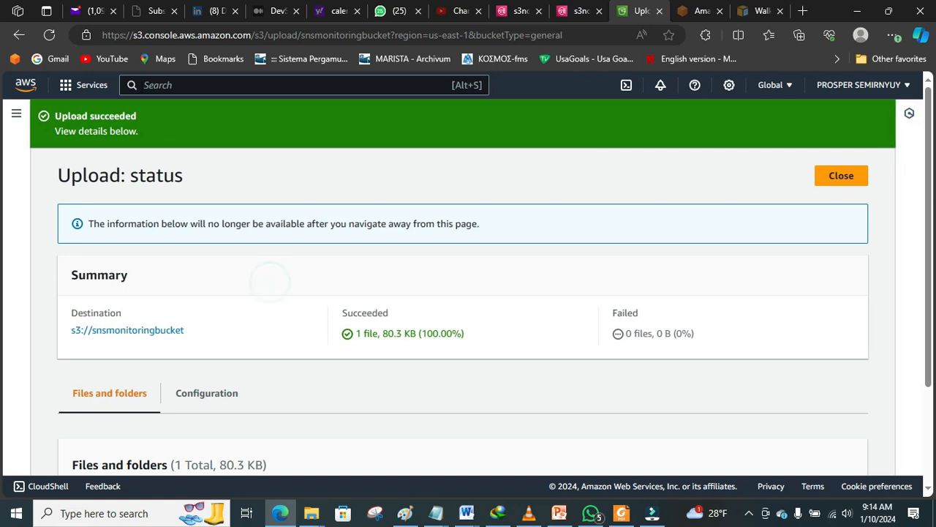
{"action": "left_click", "coordinate": [84, 13]}
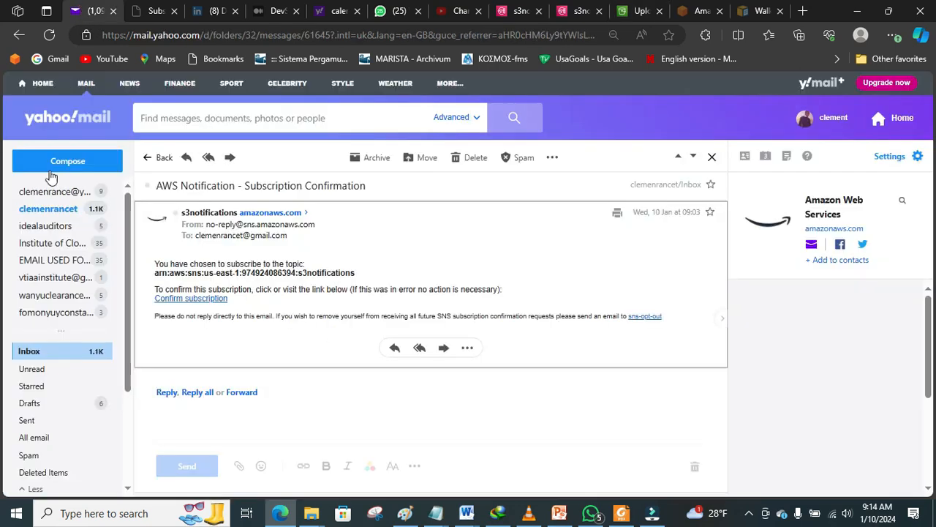
Step: Read the s3:TestEvent Amazon S3 Notification email, then go back to the inbox list
{"action": "left_click", "coordinate": [49, 211]}
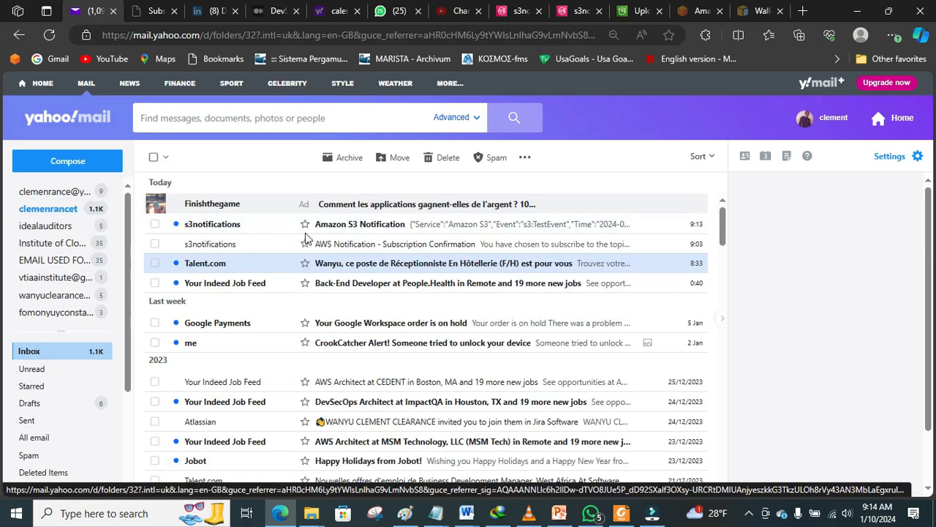
{"action": "left_click", "coordinate": [364, 224]}
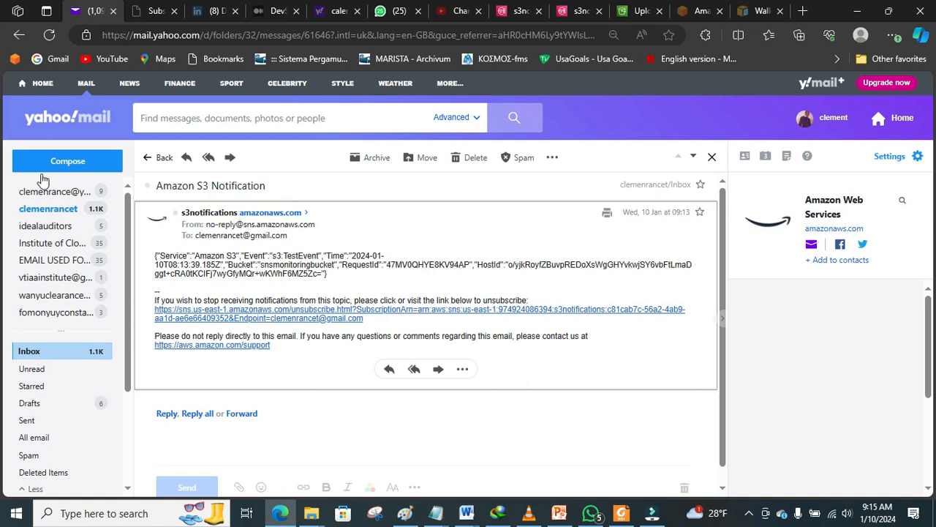
{"action": "left_click", "coordinate": [47, 208]}
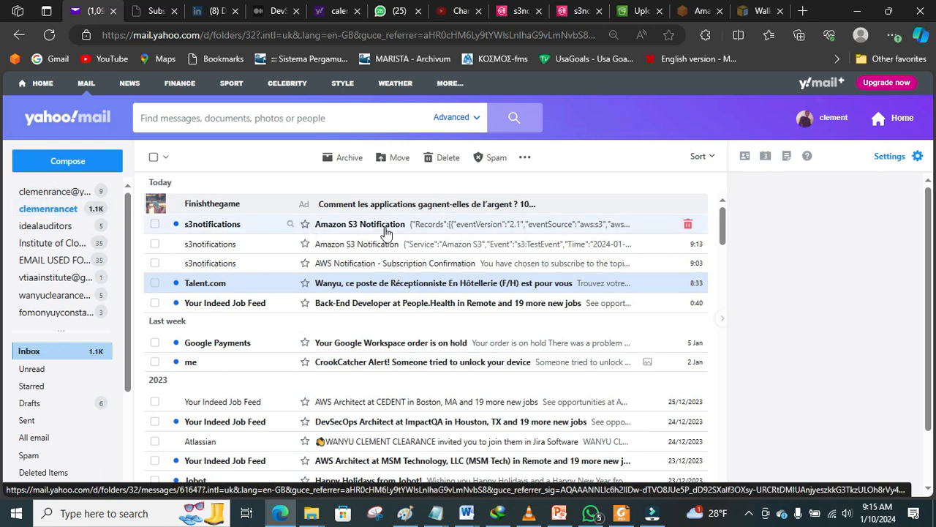
Step: Open the 9:14 notification and highlight ObjectCreated and Put in its JSON event name
{"action": "left_click", "coordinate": [416, 223]}
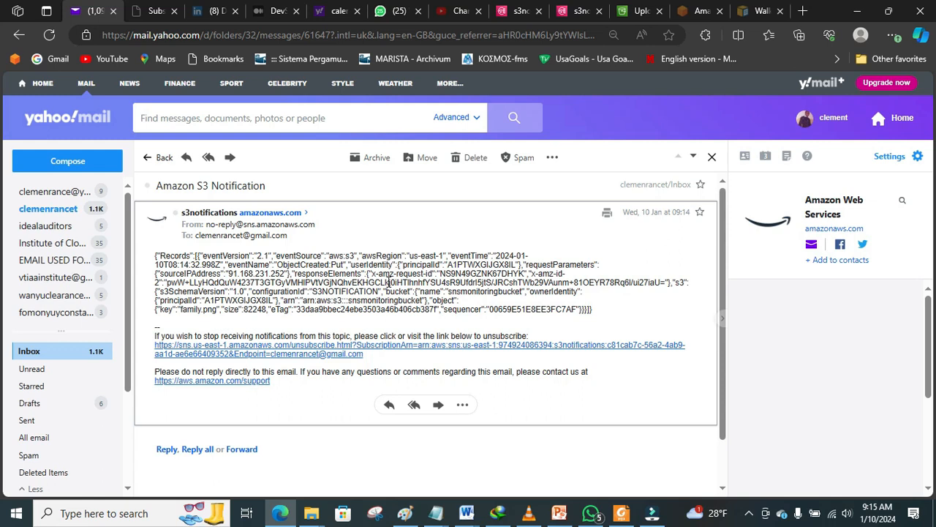
{"action": "left_click_drag", "start_coordinate": [457, 300], "coordinate": [433, 299]}
{"action": "left_click", "coordinate": [556, 254]}
{"action": "left_click_drag", "start_coordinate": [330, 263], "coordinate": [278, 263]}
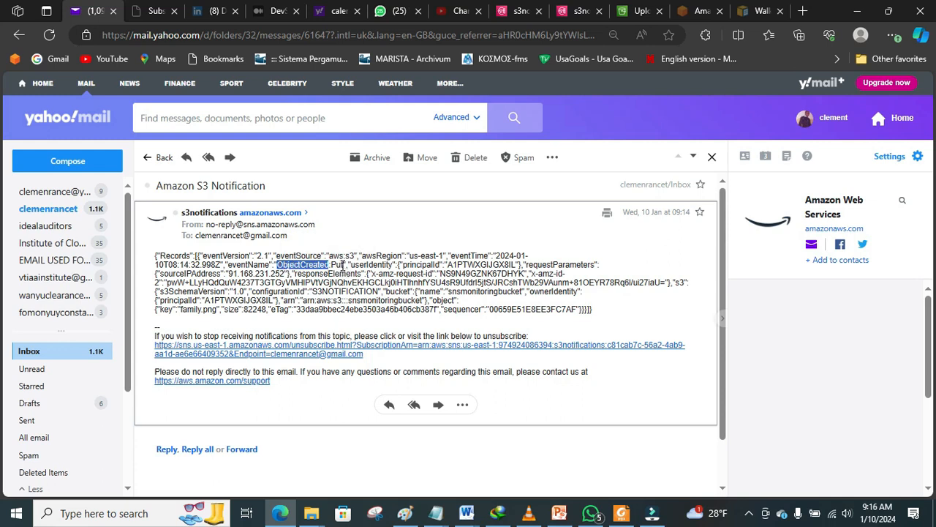
{"action": "left_click_drag", "start_coordinate": [343, 267], "coordinate": [331, 265]}
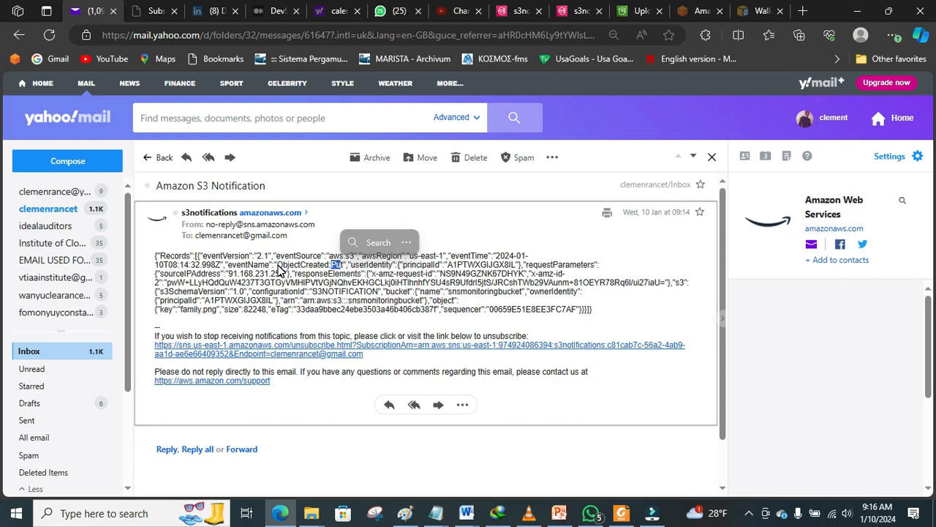
{"action": "left_click_drag", "start_coordinate": [277, 266], "coordinate": [330, 265]}
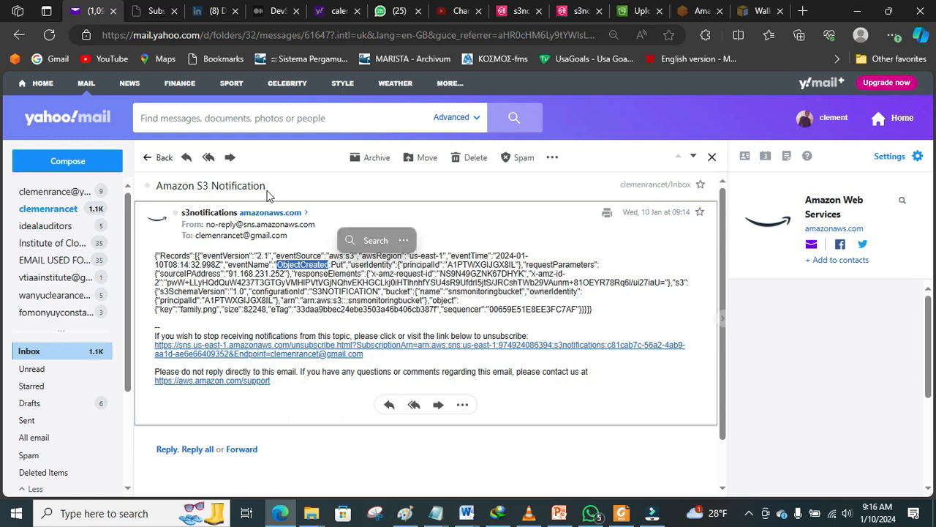
{"action": "left_click", "coordinate": [629, 12]}
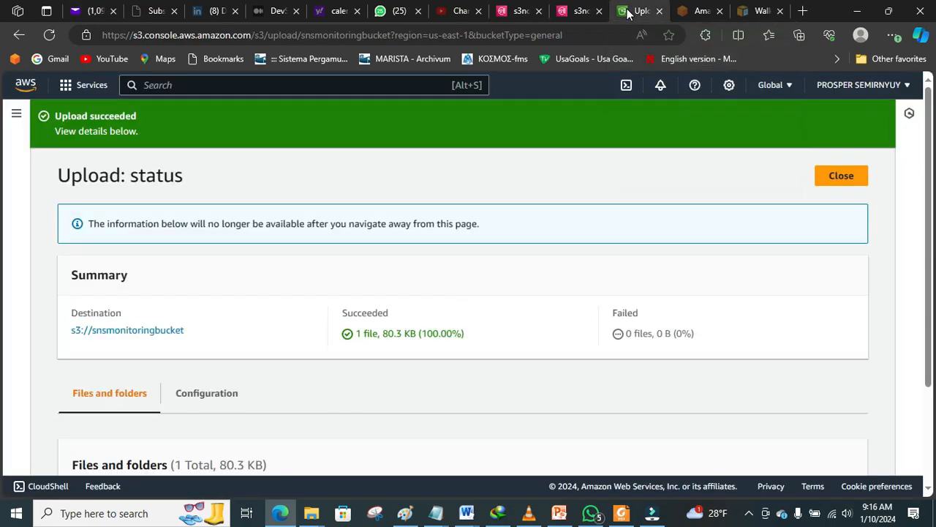
Step: Start a new upload and add qdoc.tips_o-level-physics-notes.pdf from Data Disk (D:)
{"action": "left_click", "coordinate": [830, 181]}
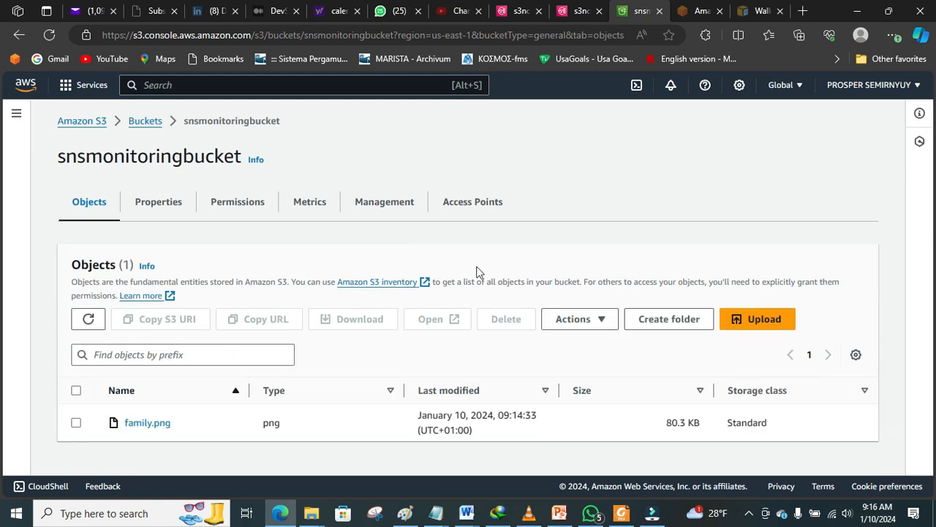
{"action": "left_click", "coordinate": [746, 320]}
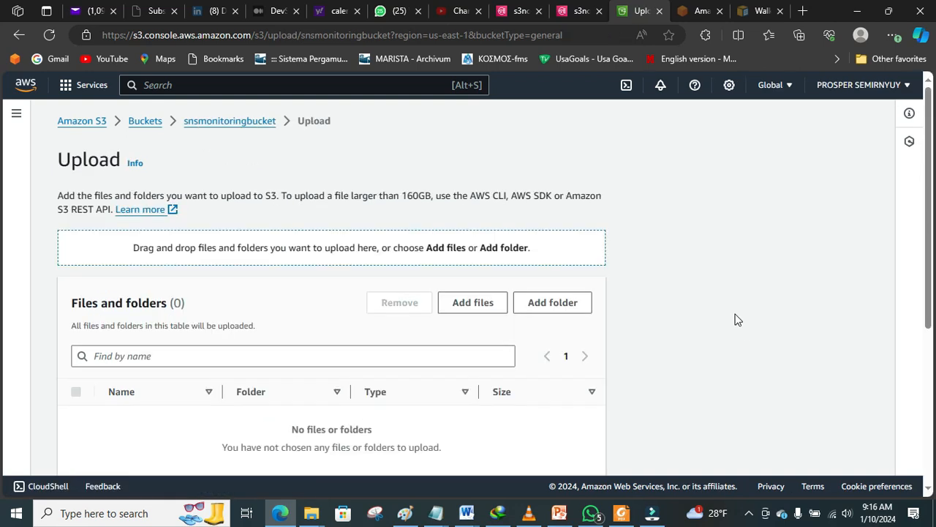
{"action": "left_click", "coordinate": [462, 304]}
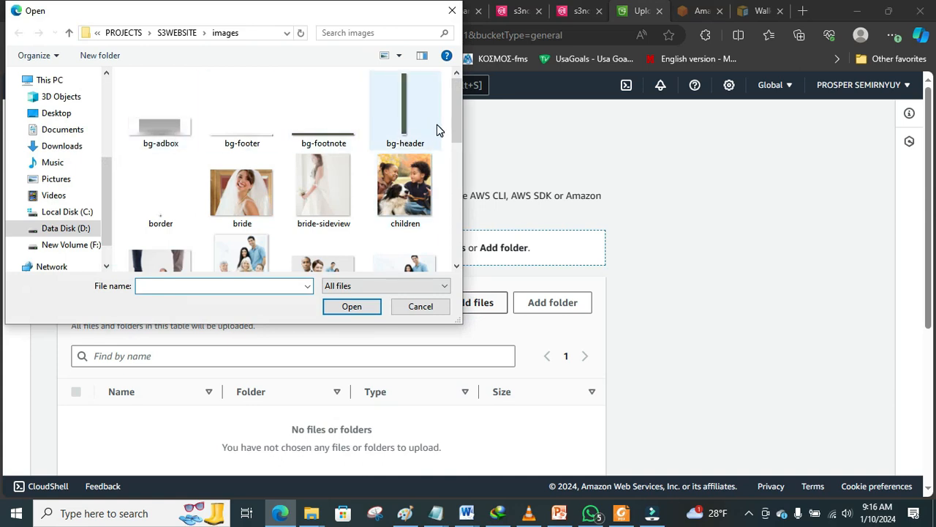
{"action": "left_click_drag", "start_coordinate": [459, 115], "coordinate": [457, 166]}
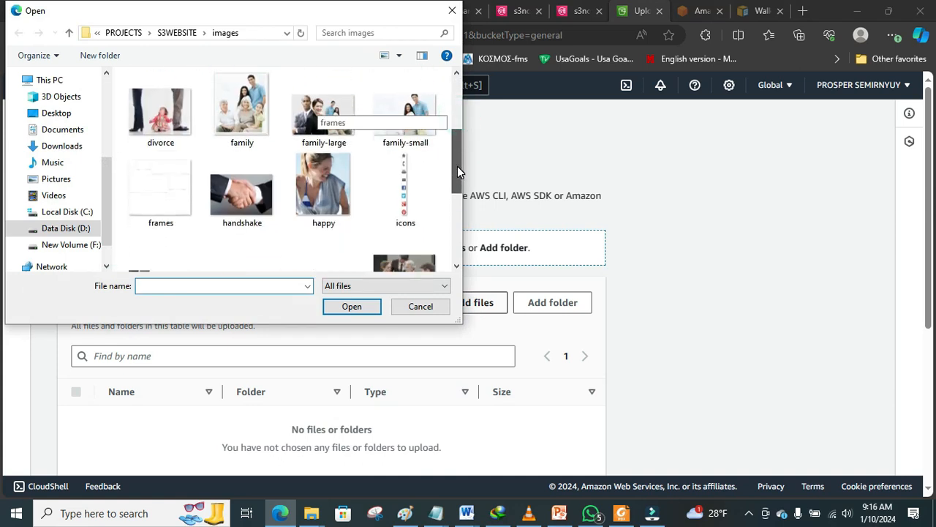
{"action": "left_click", "coordinate": [62, 230]}
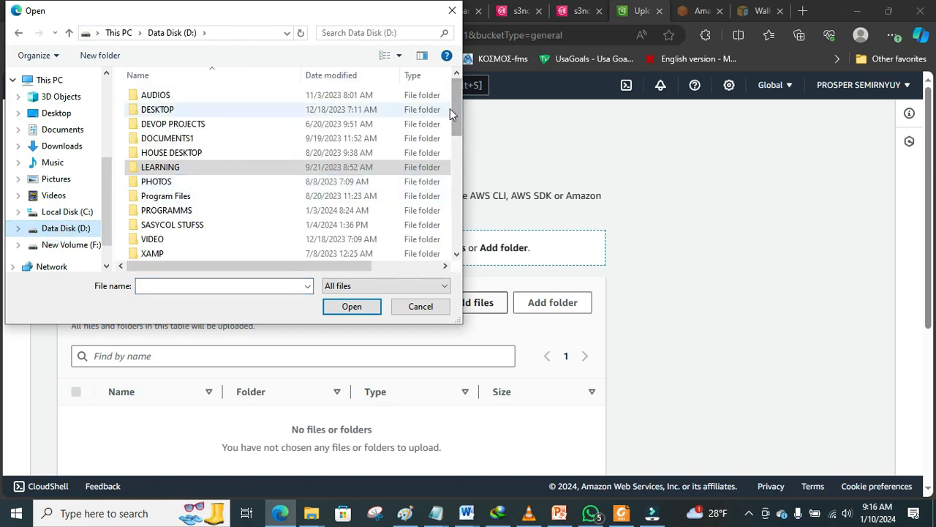
{"action": "left_click_drag", "start_coordinate": [458, 109], "coordinate": [463, 254]}
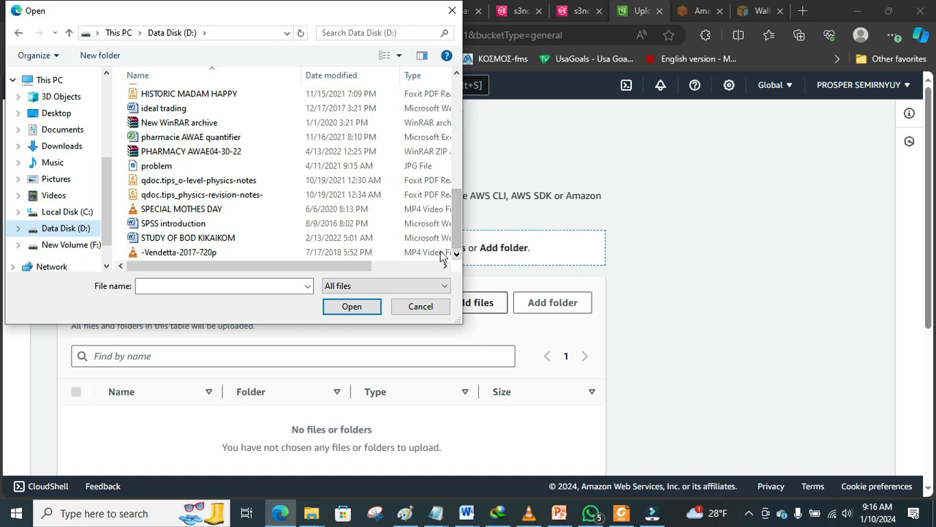
{"action": "left_click", "coordinate": [170, 185]}
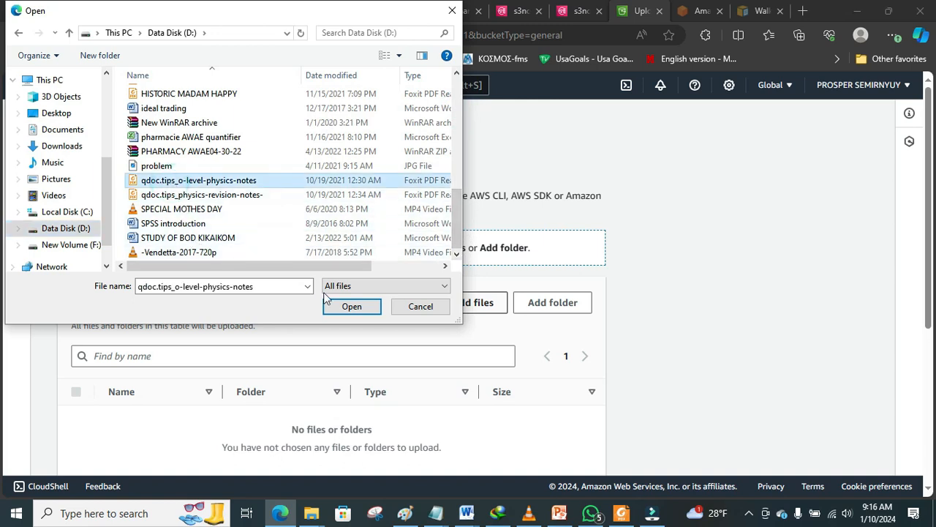
{"action": "left_click", "coordinate": [353, 309]}
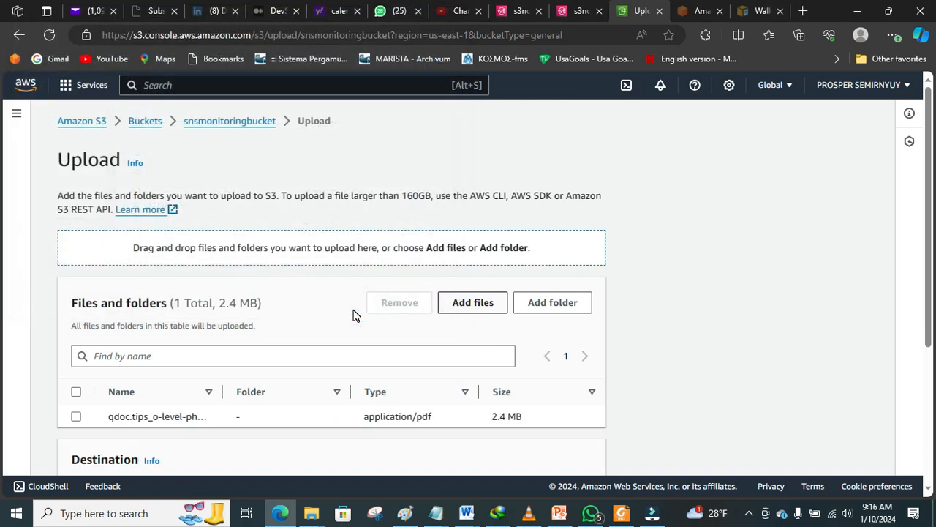
Step: Upload the PDF, return to the bucket's object list, and switch back to Yahoo Mail
{"action": "scroll", "coordinate": [929, 180], "scroll_direction": "down", "scroll_amount": 3}
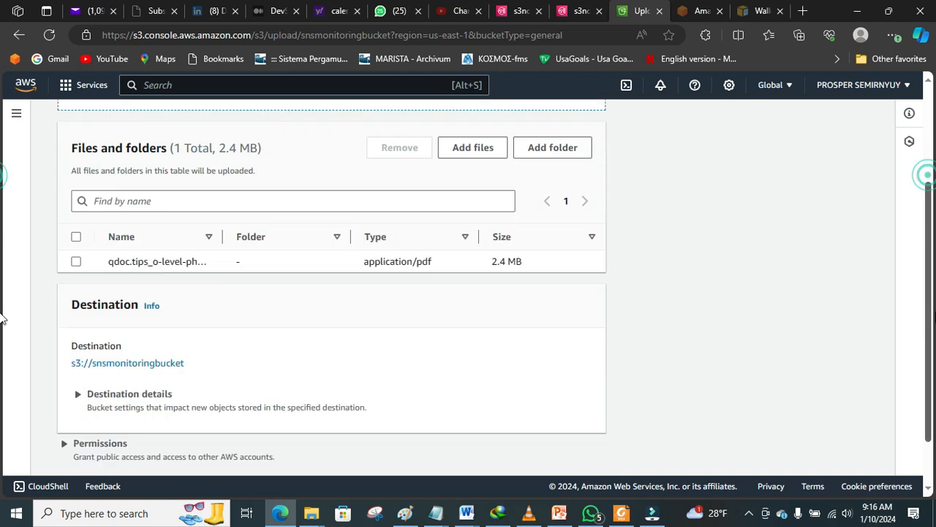
{"action": "left_click", "coordinate": [587, 450]}
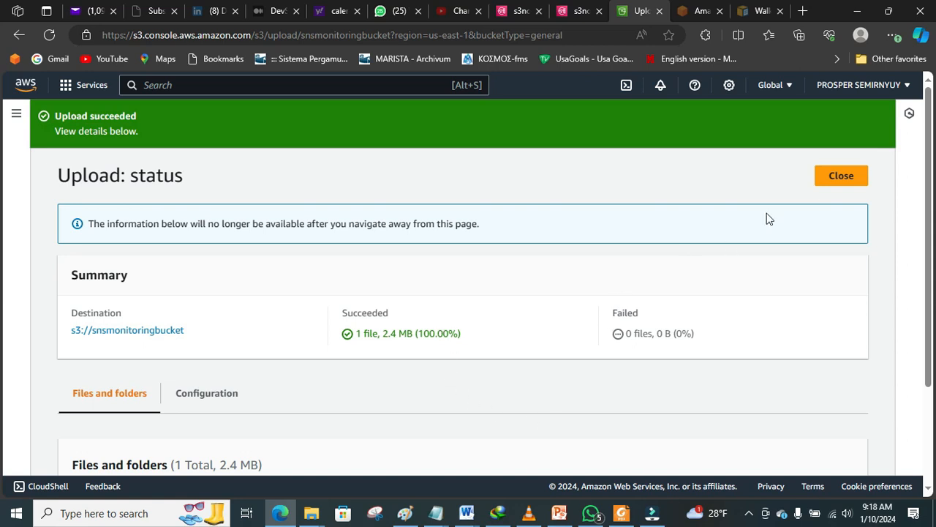
{"action": "left_click", "coordinate": [828, 179]}
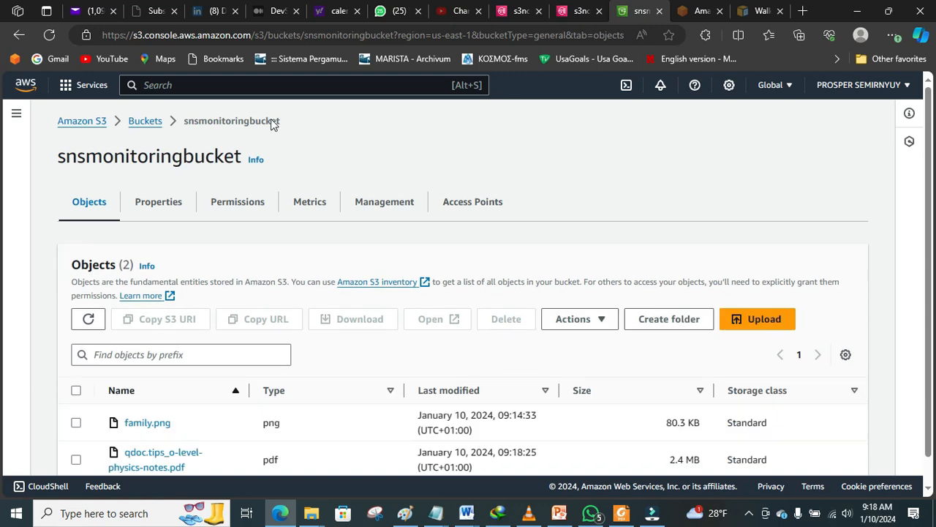
{"action": "left_click", "coordinate": [88, 13]}
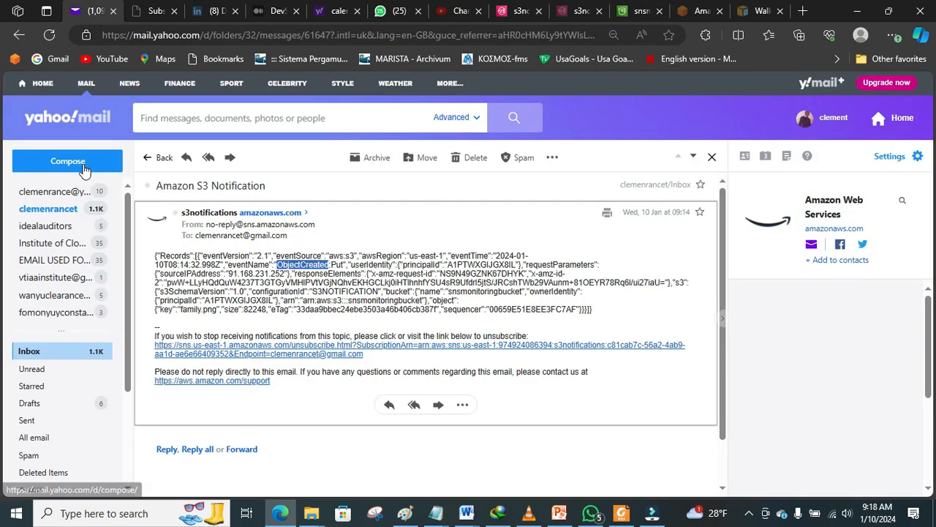
Step: Refresh the inbox until the new 9:18 Amazon S3 Notification arrives
{"action": "left_click", "coordinate": [49, 210]}
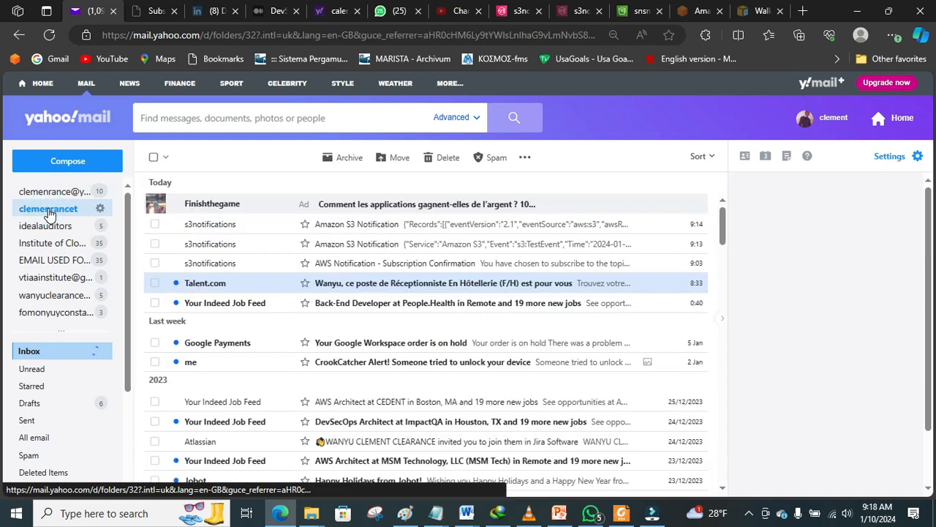
{"action": "left_click", "coordinate": [49, 212]}
{"action": "left_click", "coordinate": [50, 213]}
{"action": "left_click", "coordinate": [50, 214]}
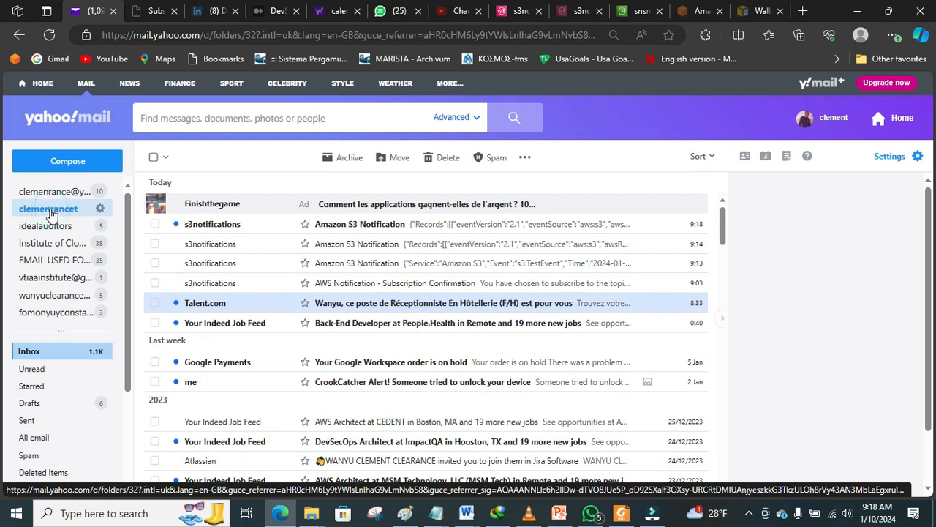
Step: Open the 9:18 notification, highlight ObjectCreated:Put and the eventTime, then minimize the browser
{"action": "left_click", "coordinate": [362, 228]}
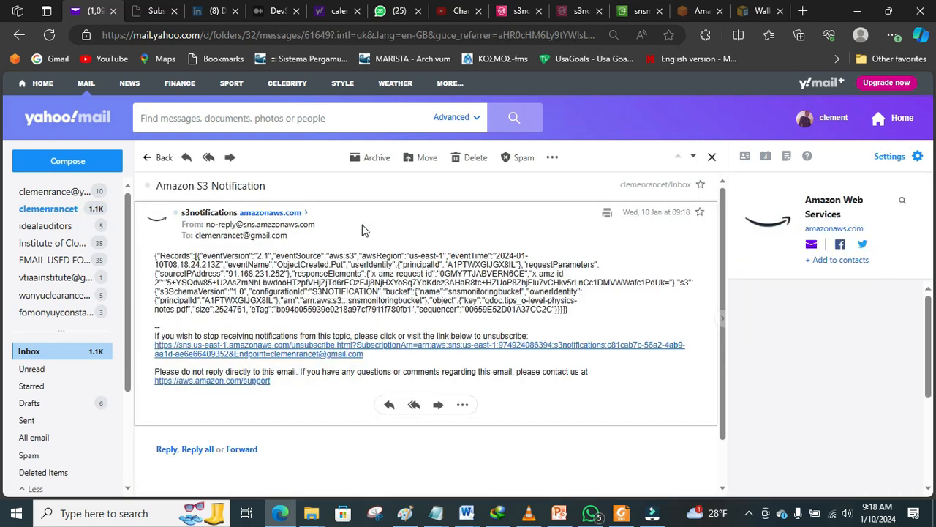
{"action": "left_click_drag", "start_coordinate": [277, 265], "coordinate": [345, 265]}
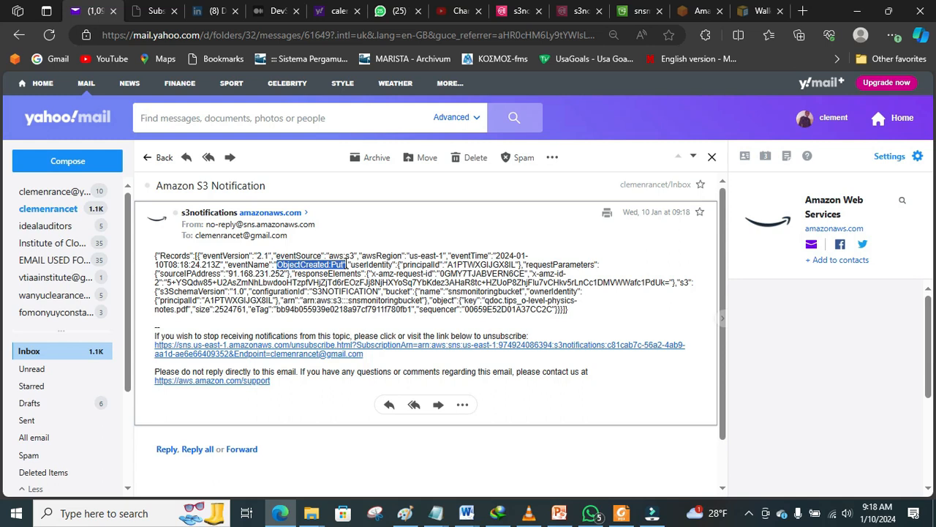
{"action": "left_click_drag", "start_coordinate": [498, 256], "coordinate": [199, 267]}
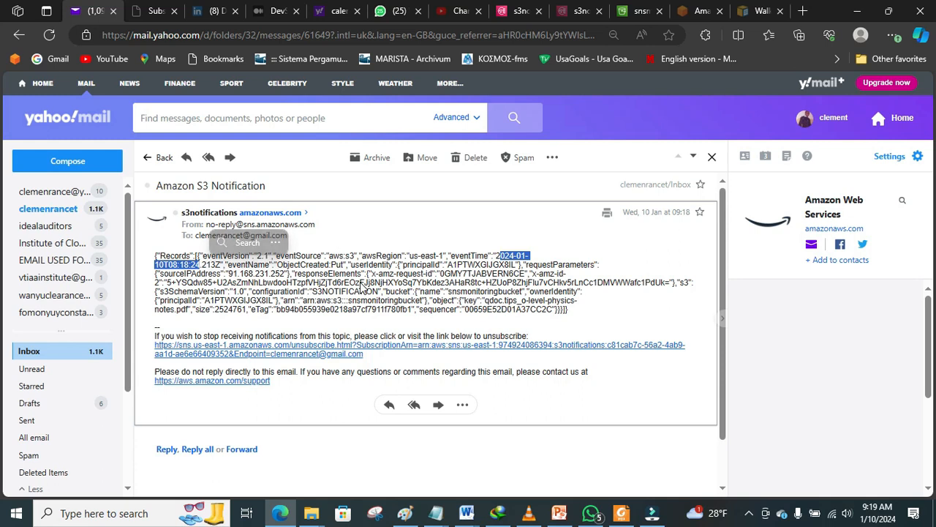
{"action": "left_click", "coordinate": [280, 513]}
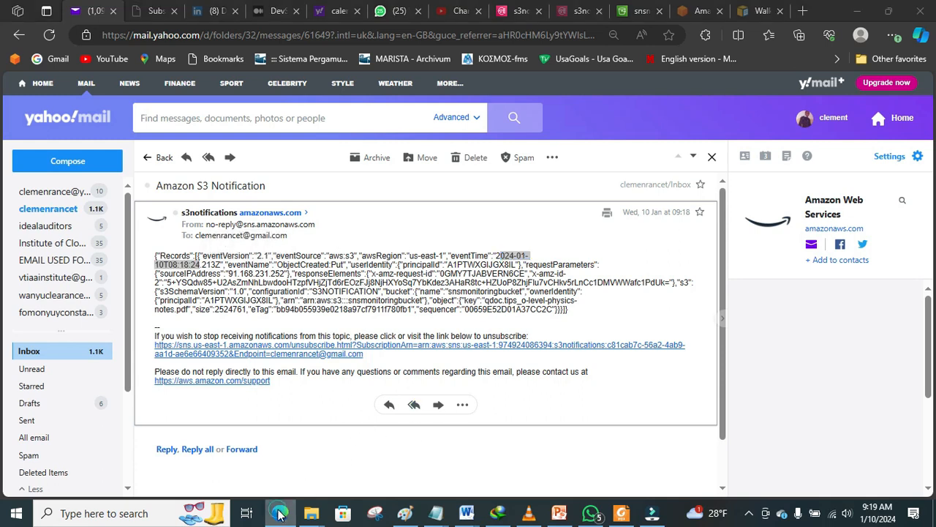
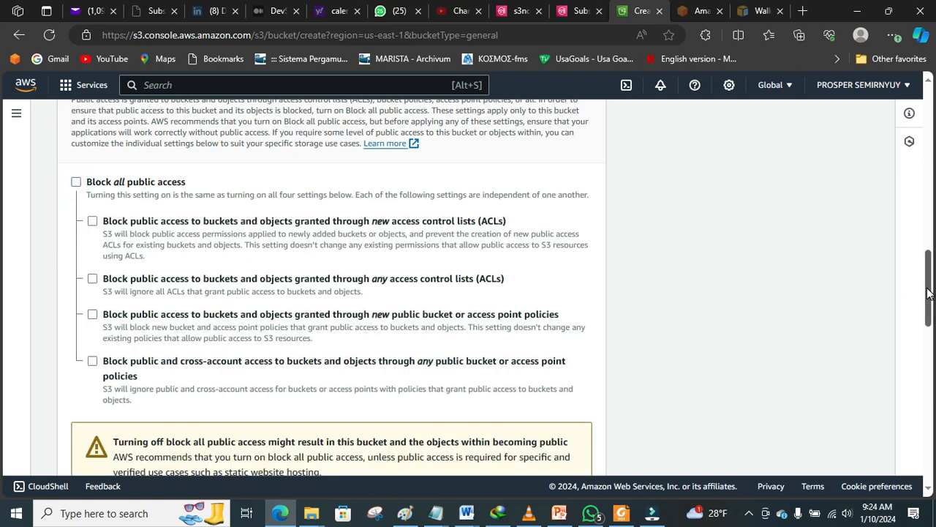
Step: Acknowledge the public-access warning and create bucket sqsbucketvtia with all public-access blocking off
{"action": "left_click_drag", "start_coordinate": [927, 288], "coordinate": [1, 366]}
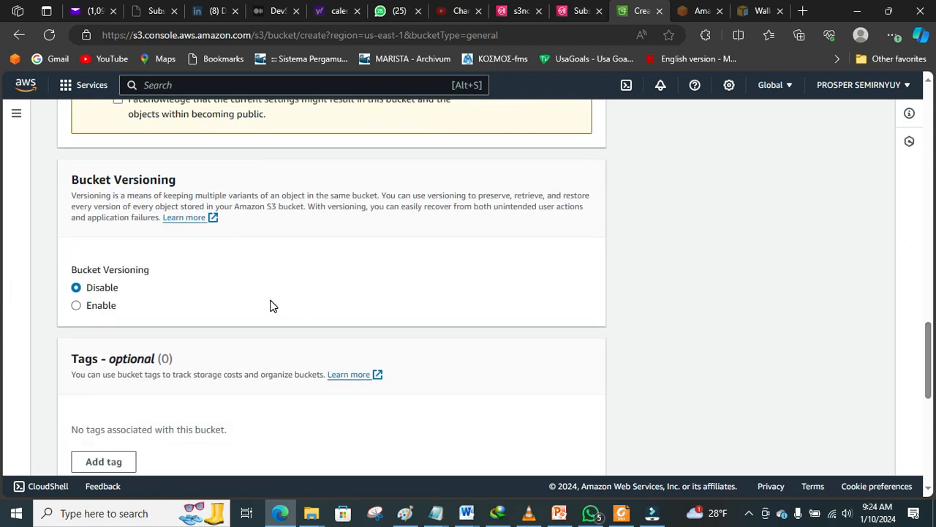
{"action": "left_click_drag", "start_coordinate": [933, 364], "coordinate": [931, 440]}
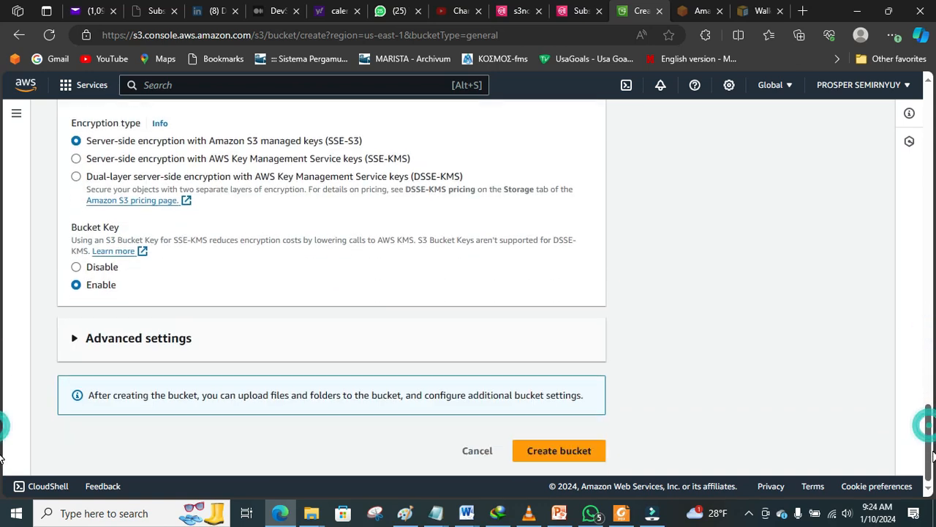
{"action": "left_click", "coordinate": [588, 451]}
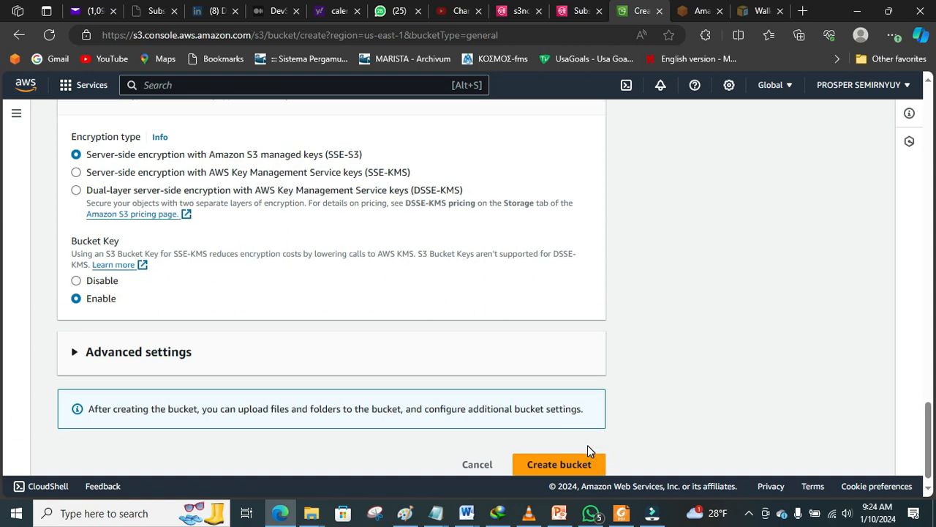
{"action": "left_click_drag", "start_coordinate": [927, 441], "coordinate": [922, 344]}
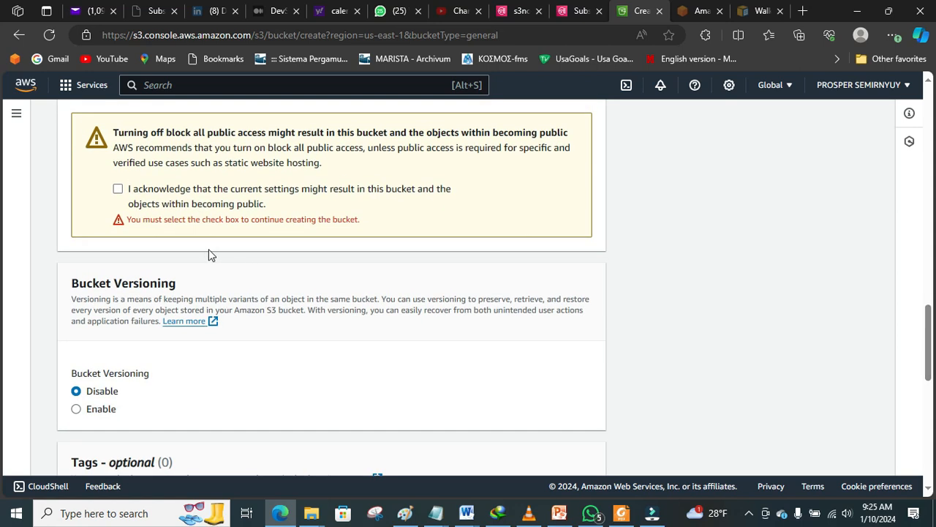
{"action": "left_click", "coordinate": [119, 189]}
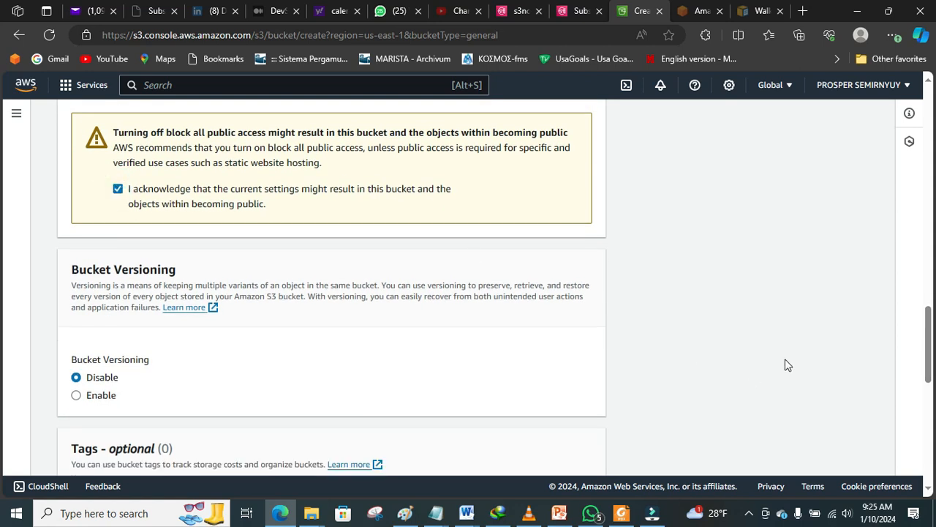
{"action": "left_click_drag", "start_coordinate": [929, 370], "coordinate": [928, 468]}
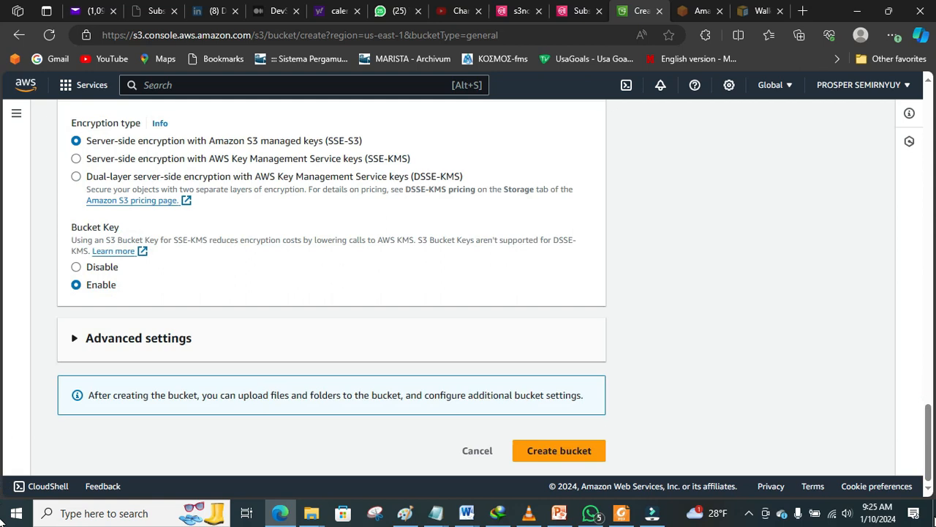
{"action": "left_click", "coordinate": [560, 456]}
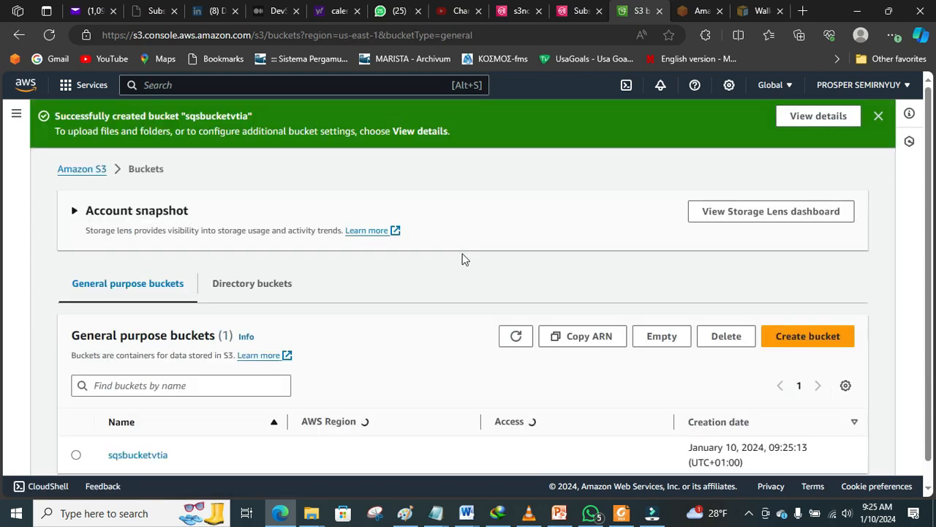
Step: Dismiss the bucket-created banner, close the SNS Subscriptions tab, and return to the s3notifications topic
{"action": "left_click", "coordinate": [879, 116]}
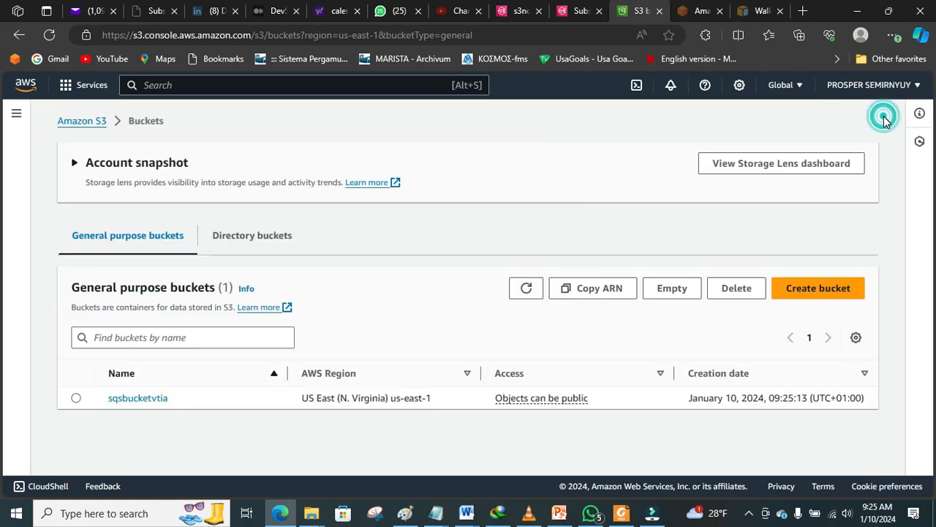
{"action": "left_click", "coordinate": [579, 14]}
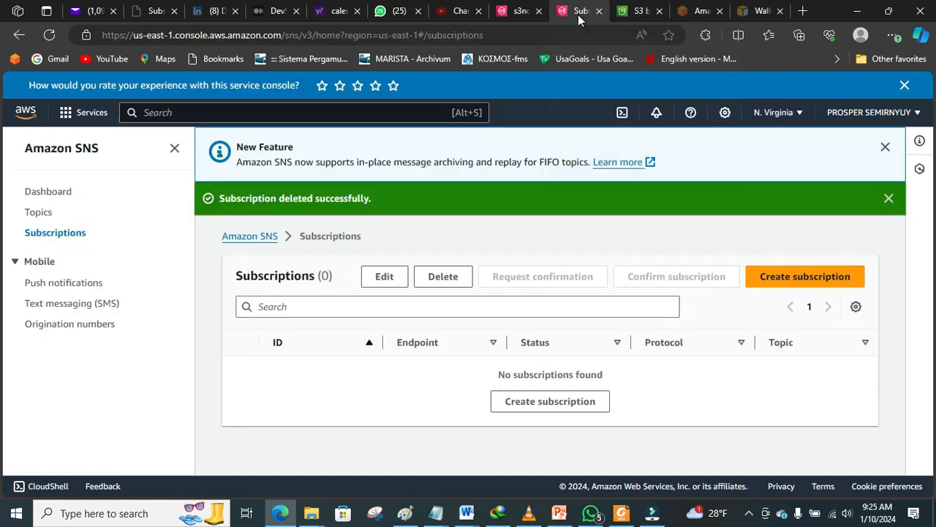
{"action": "left_click", "coordinate": [598, 14]}
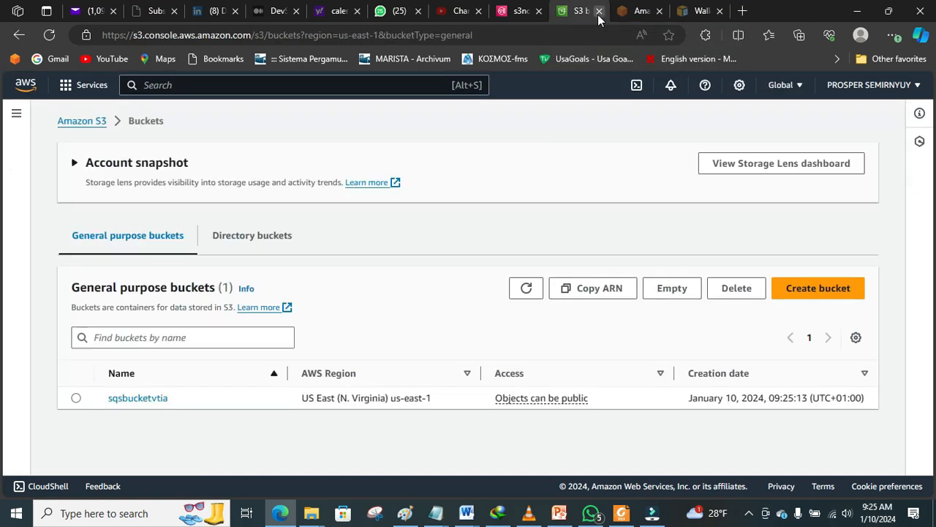
{"action": "left_click", "coordinate": [517, 13]}
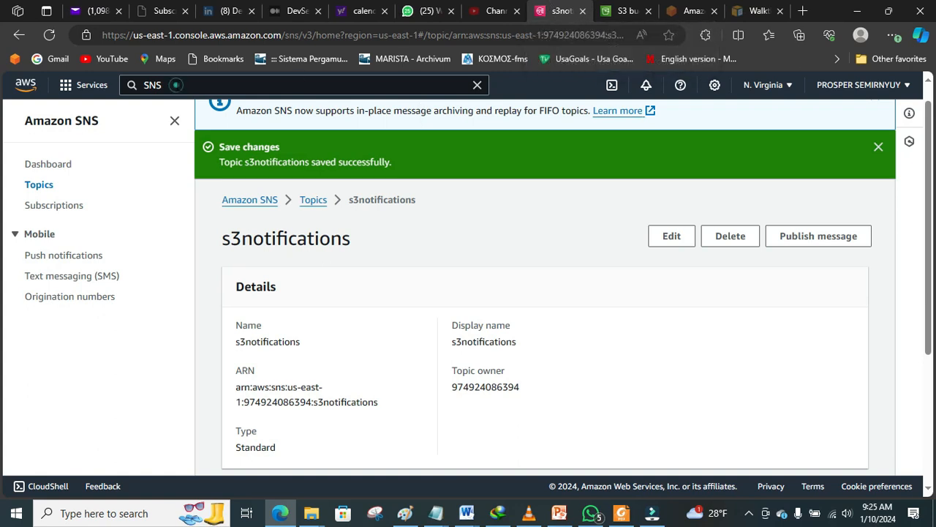
Step: Search for SQS, go to Simple Queue Service, and start a new Standard queue
{"action": "left_click", "coordinate": [175, 84]}
{"action": "key", "text": "BackSpace"}
{"action": "type", "text": "q"}
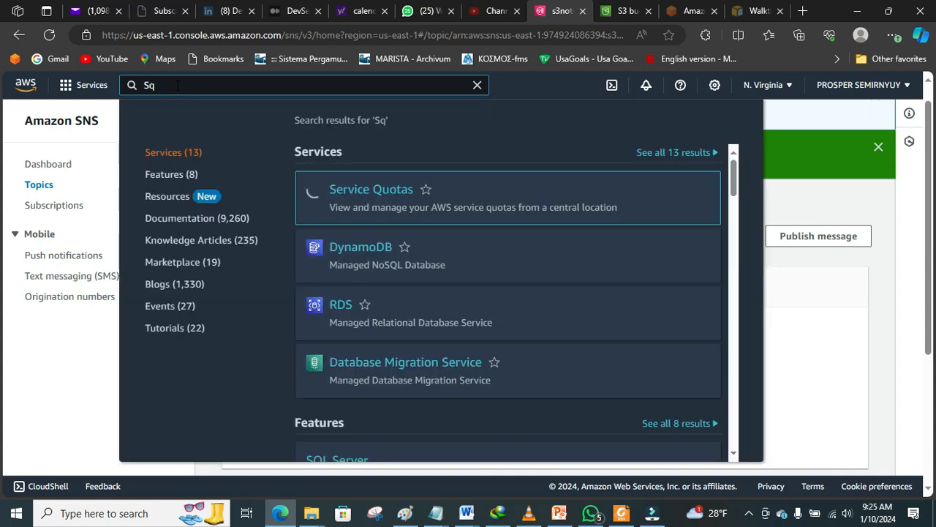
{"action": "key", "text": "BackSpace"}
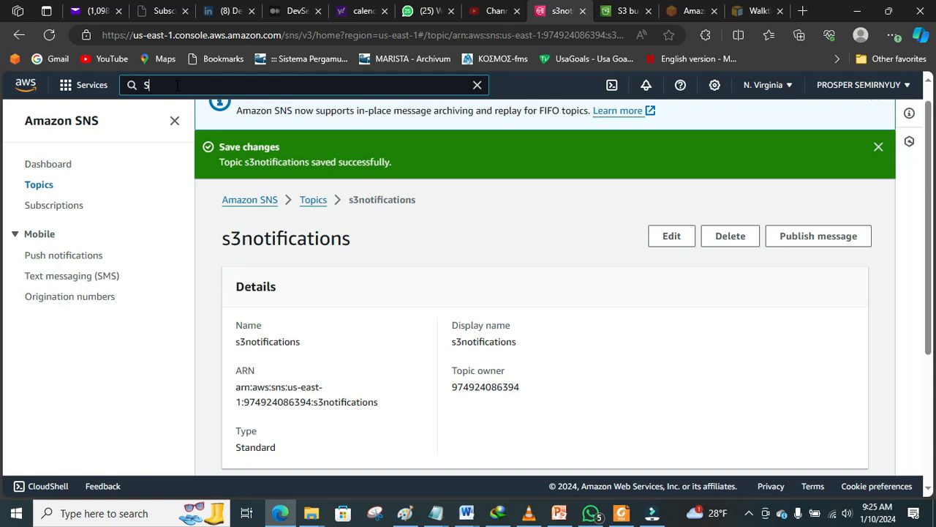
{"action": "type", "text": "QS"}
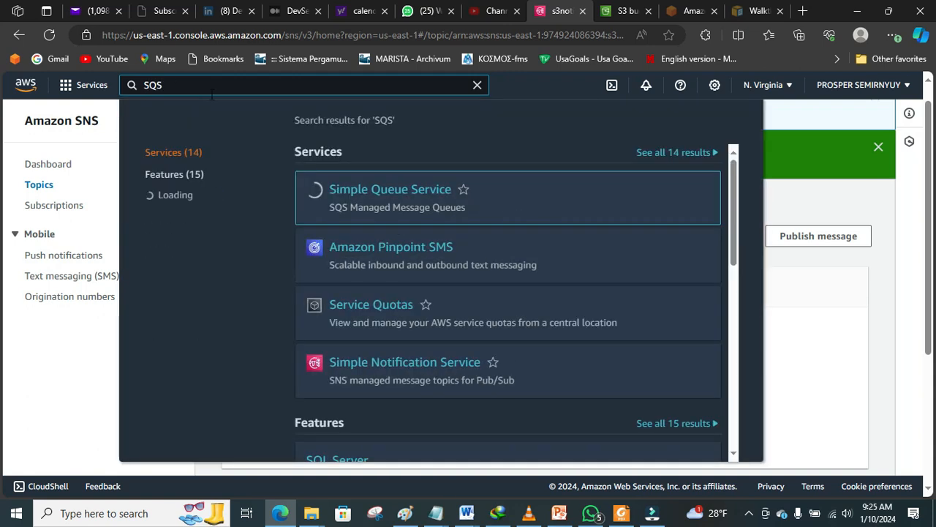
{"action": "left_click", "coordinate": [368, 193]}
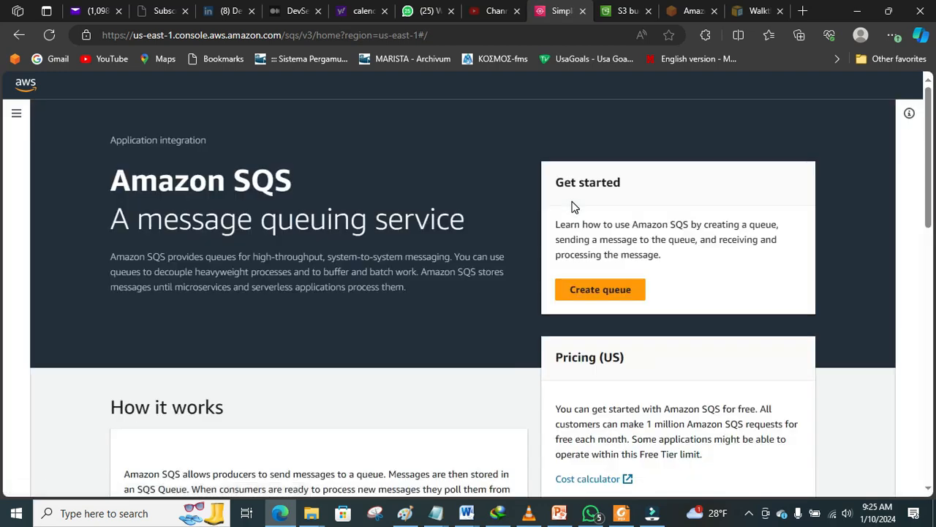
{"action": "left_click", "coordinate": [609, 296]}
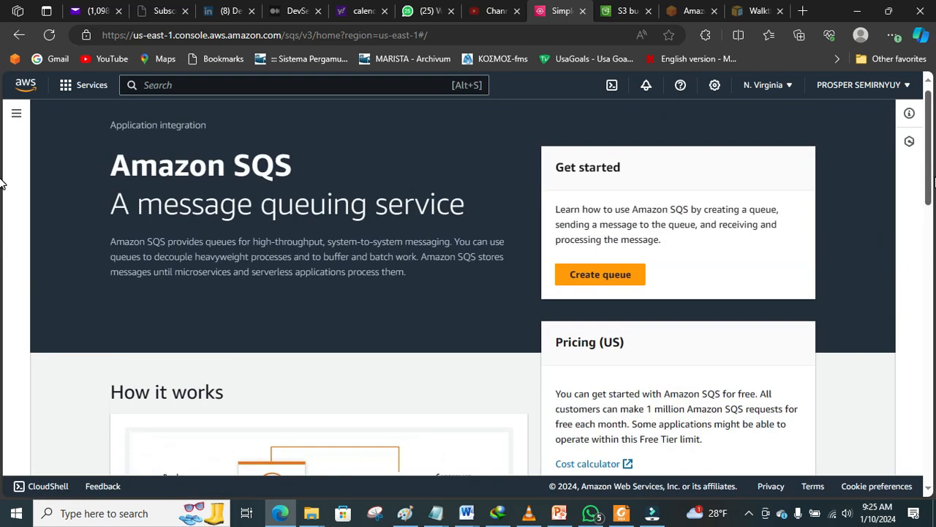
{"action": "left_click", "coordinate": [585, 273]}
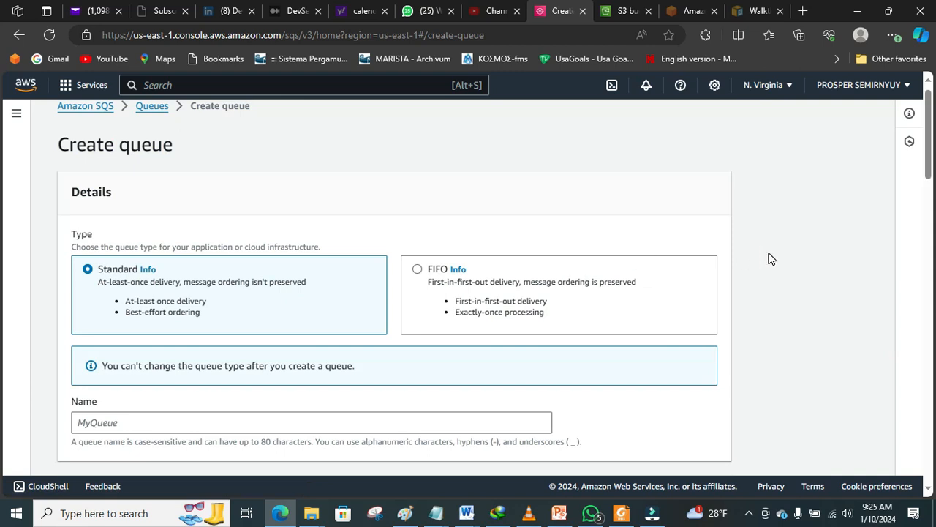
Step: Enter 'S3sqsbucket' as the new queue's name, fixing a mistyped letter
{"action": "scroll", "coordinate": [929, 141], "scroll_direction": "down", "scroll_amount": 2}
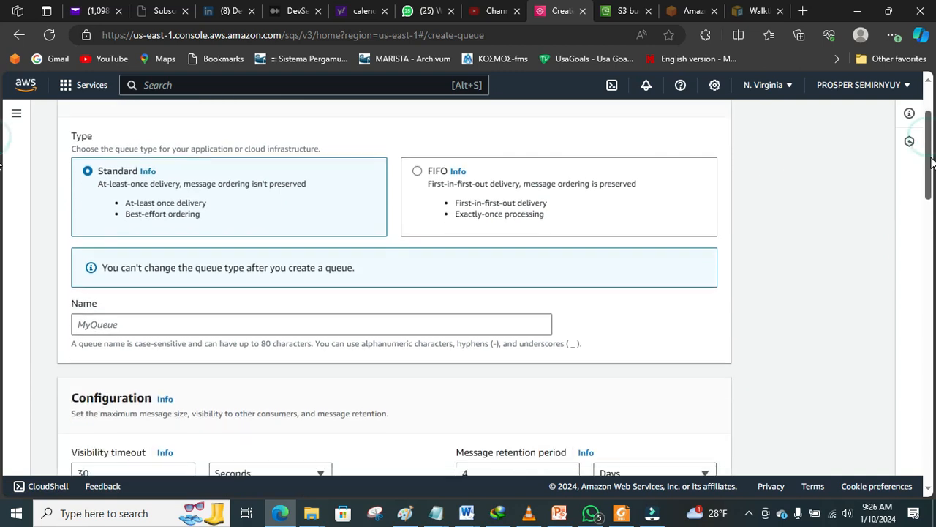
{"action": "left_click", "coordinate": [520, 284]}
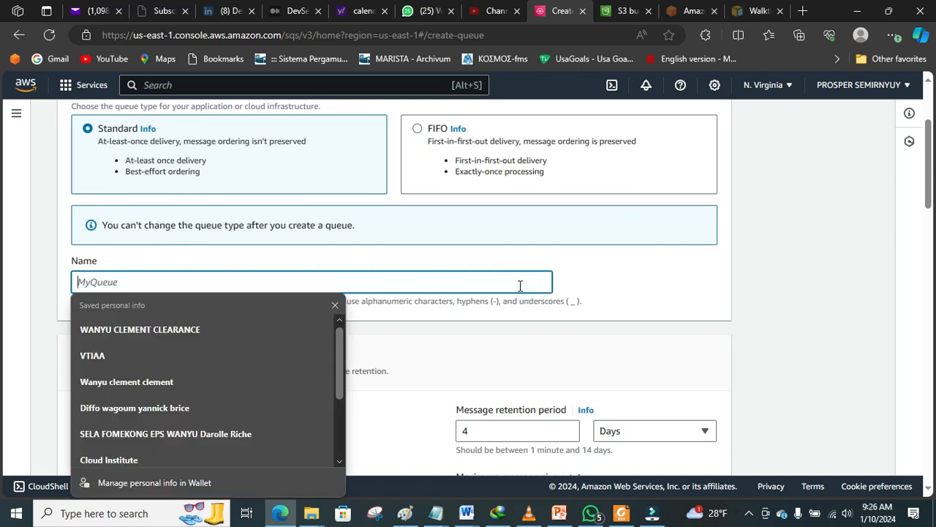
{"action": "type", "text": "S3"}
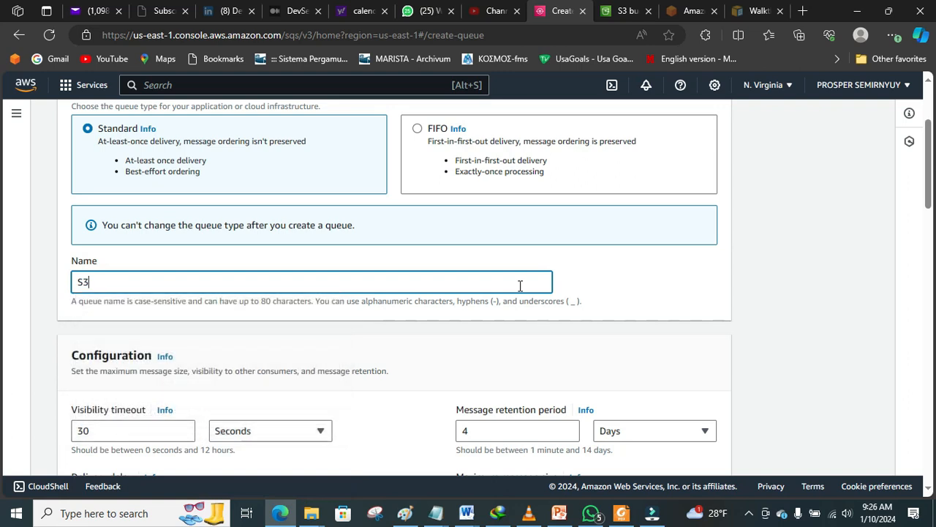
{"action": "type", "text": "Q"}
{"action": "key", "text": "BackSpace"}
{"action": "type", "text": "sqsbucket"}
{"action": "left_click_drag", "start_coordinate": [929, 197], "coordinate": [931, 236]}
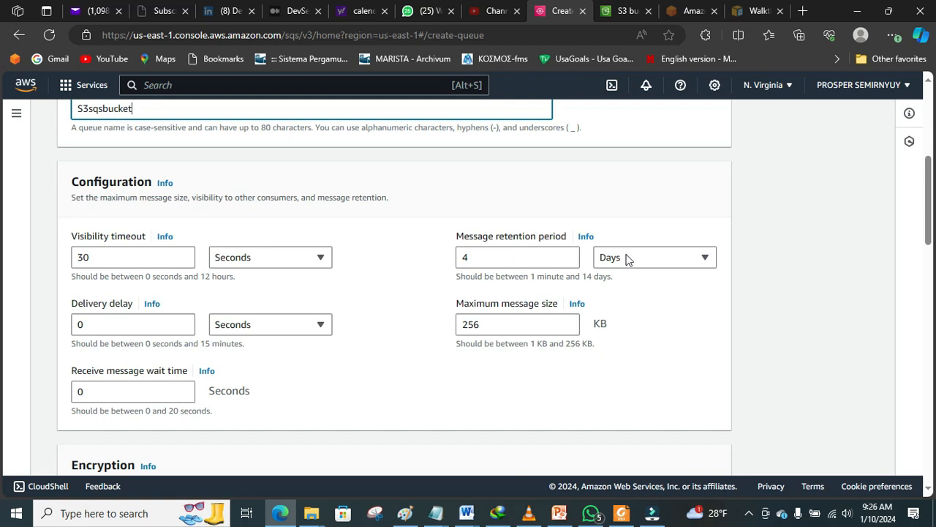
{"action": "left_click", "coordinate": [685, 264]}
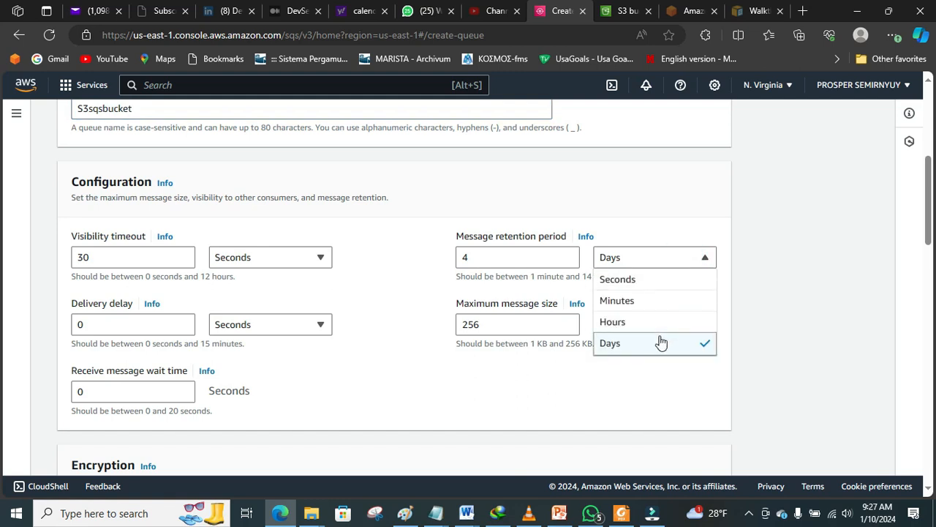
{"action": "left_click", "coordinate": [528, 257]}
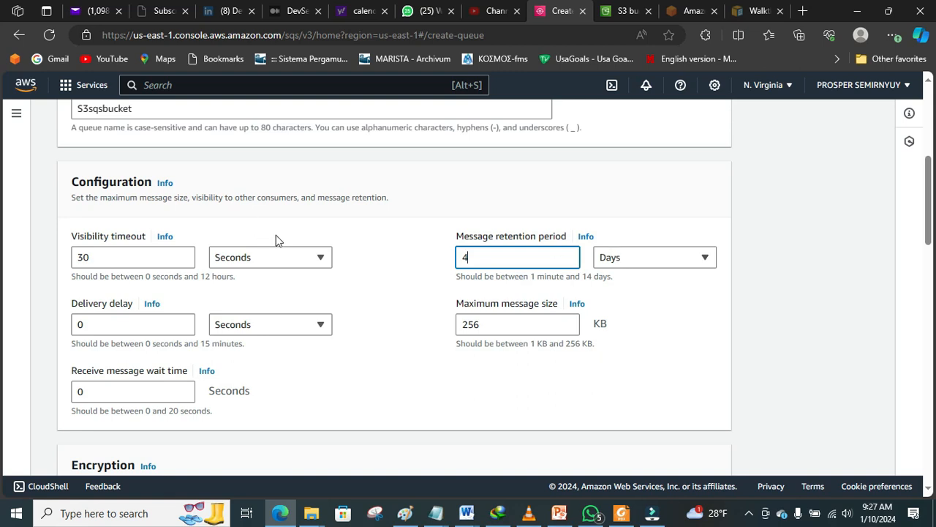
{"action": "left_click", "coordinate": [311, 268]}
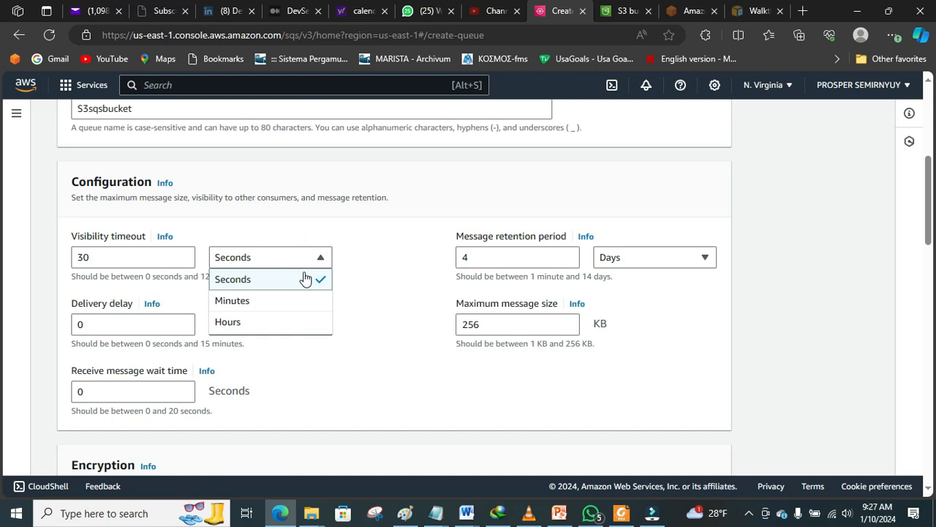
{"action": "left_click", "coordinate": [357, 223]}
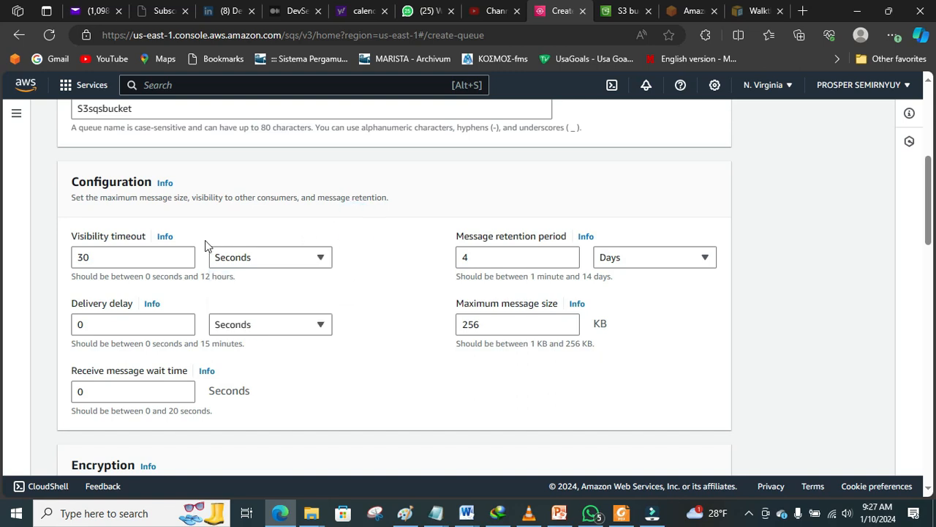
{"action": "left_click", "coordinate": [188, 250]}
{"action": "key", "text": "BackSpace"}
{"action": "key", "text": "BackSpace"}
{"action": "type", "text": "0"}
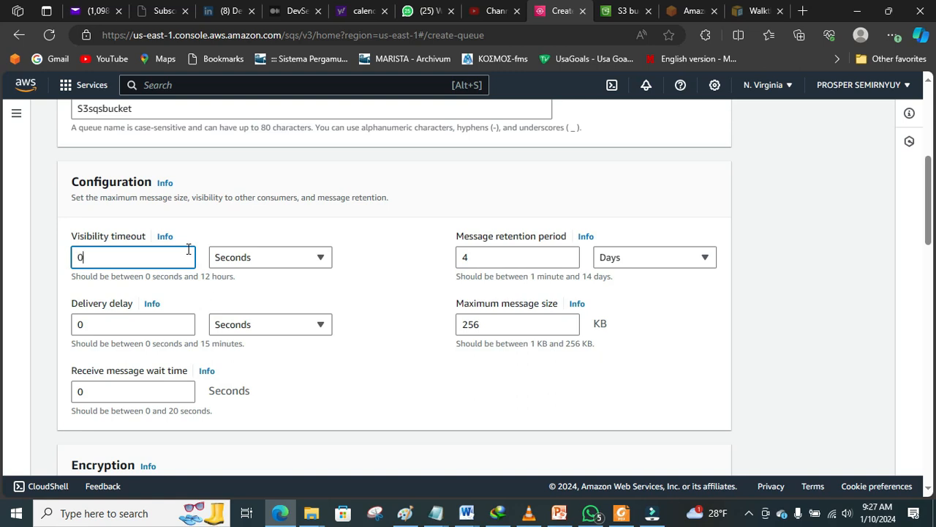
{"action": "left_click", "coordinate": [371, 267]}
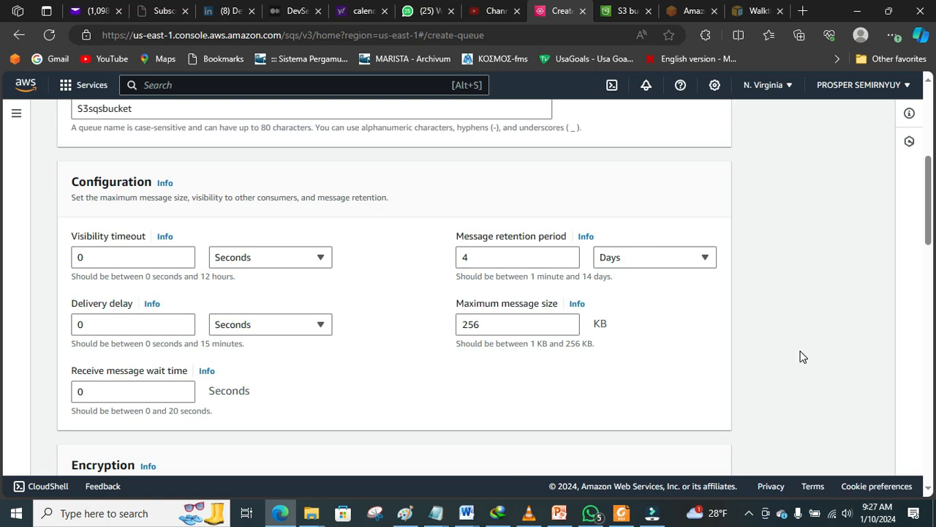
{"action": "left_click_drag", "start_coordinate": [929, 222], "coordinate": [932, 269]}
Step: Set server-side encryption to Disabled for the S3sqsbucket queue
{"action": "scroll", "coordinate": [2, 278], "scroll_direction": "down", "scroll_amount": 1}
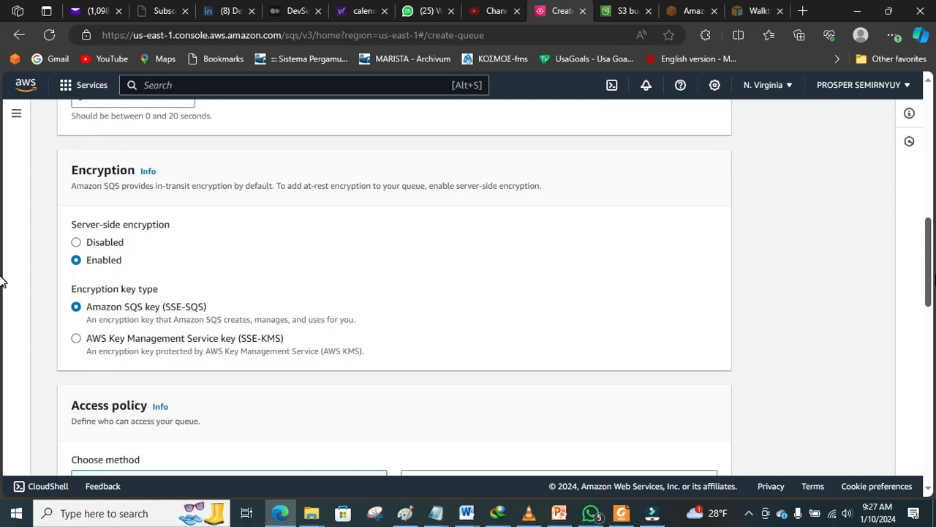
{"action": "scroll", "coordinate": [2, 278], "scroll_direction": "up", "scroll_amount": 2}
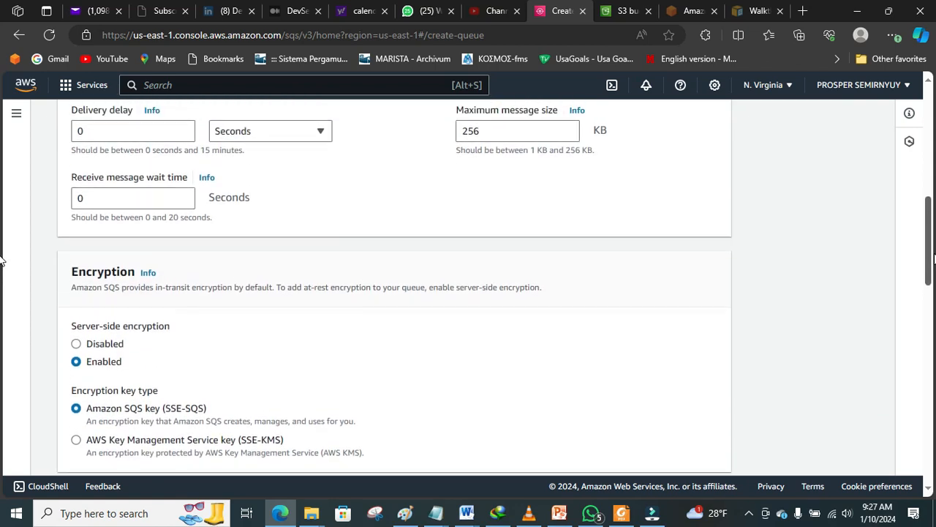
{"action": "scroll", "coordinate": [2, 263], "scroll_direction": "down", "scroll_amount": 3}
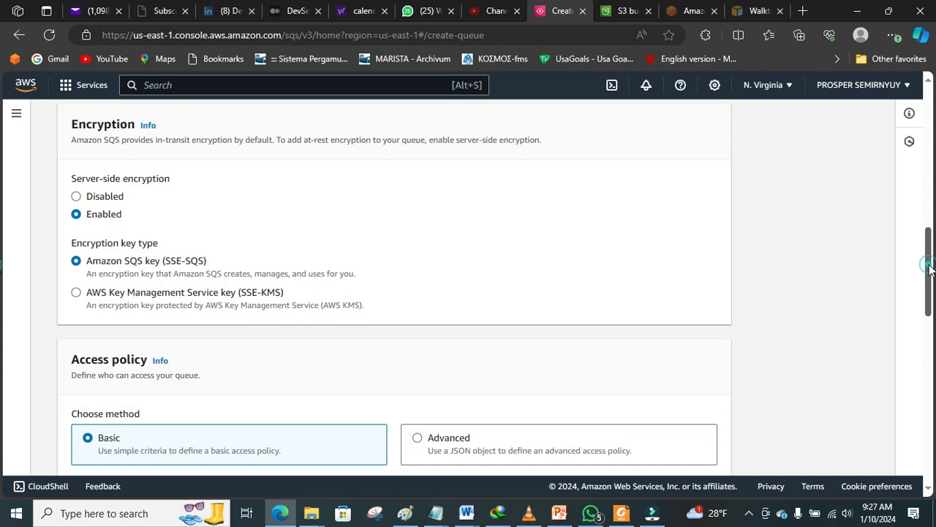
{"action": "scroll", "coordinate": [930, 274], "scroll_direction": "down", "scroll_amount": 1}
{"action": "scroll", "coordinate": [2, 289], "scroll_direction": "down", "scroll_amount": 2}
{"action": "scroll", "coordinate": [3, 301], "scroll_direction": "down", "scroll_amount": 1}
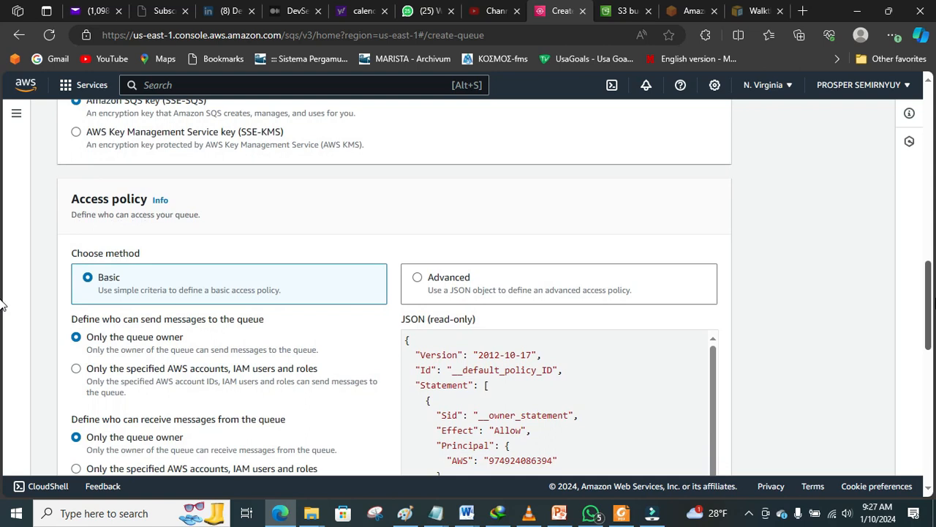
{"action": "scroll", "coordinate": [2, 305], "scroll_direction": "down", "scroll_amount": 2}
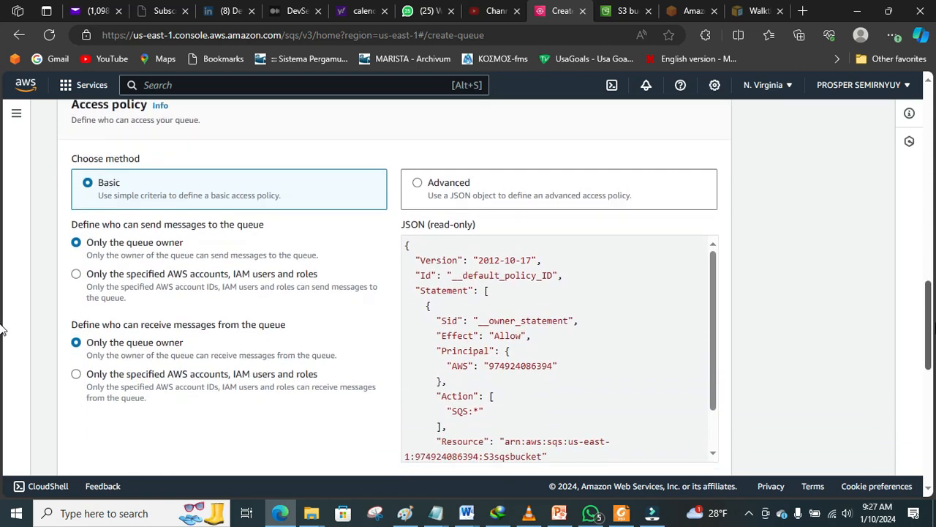
{"action": "scroll", "coordinate": [2, 333], "scroll_direction": "down", "scroll_amount": 3}
{"action": "left_click_drag", "start_coordinate": [930, 358], "coordinate": [932, 273]}
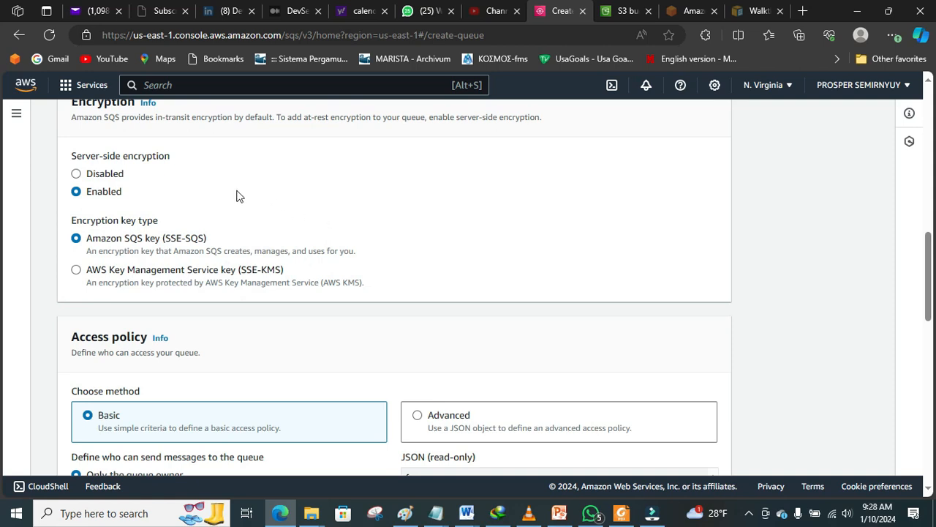
{"action": "left_click", "coordinate": [116, 173]}
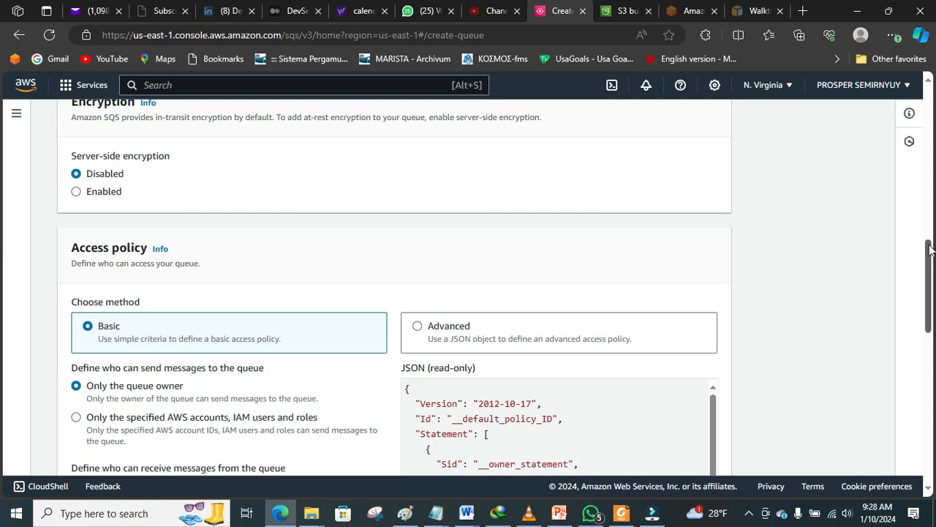
Step: Keep the Basic owner-only access policy and create the S3sqsbucket queue
{"action": "scroll", "coordinate": [929, 253], "scroll_direction": "down", "scroll_amount": 3}
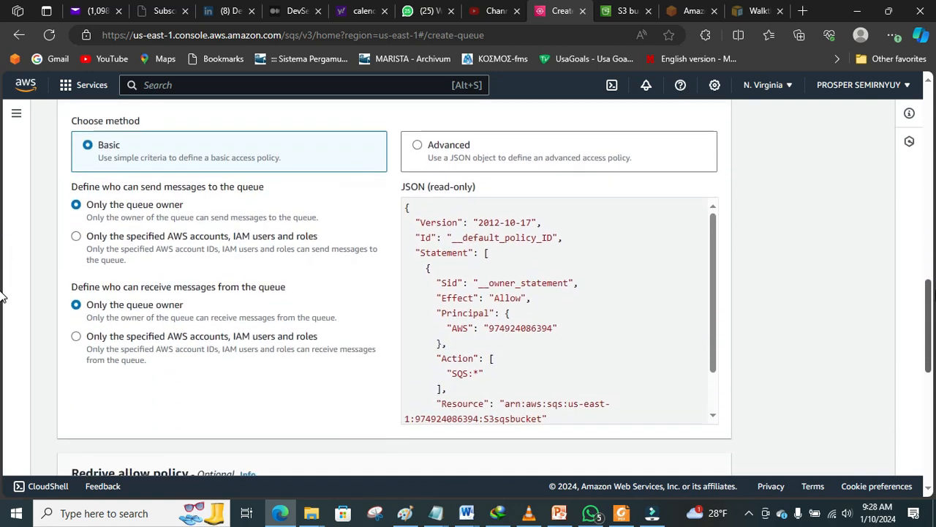
{"action": "left_click_drag", "start_coordinate": [935, 290], "coordinate": [900, 332]}
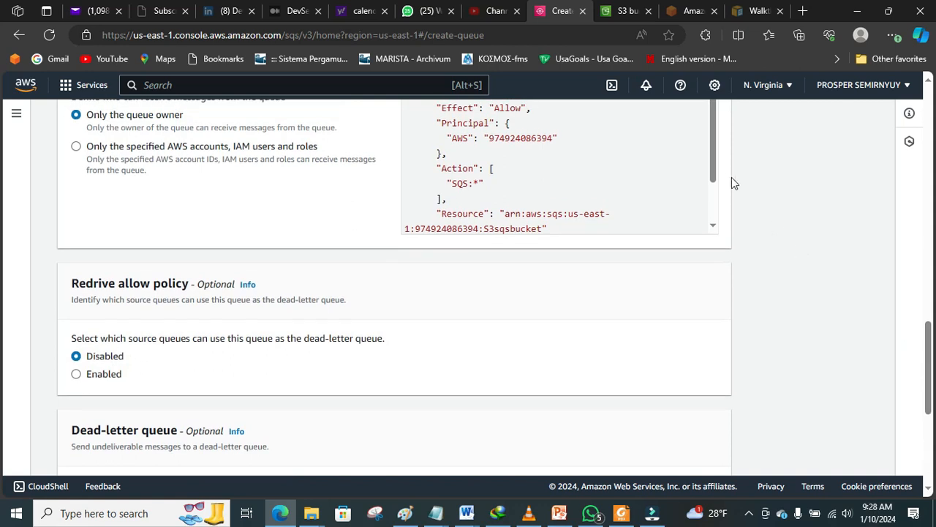
{"action": "left_click_drag", "start_coordinate": [714, 166], "coordinate": [717, 124]}
{"action": "left_click_drag", "start_coordinate": [929, 349], "coordinate": [923, 306]}
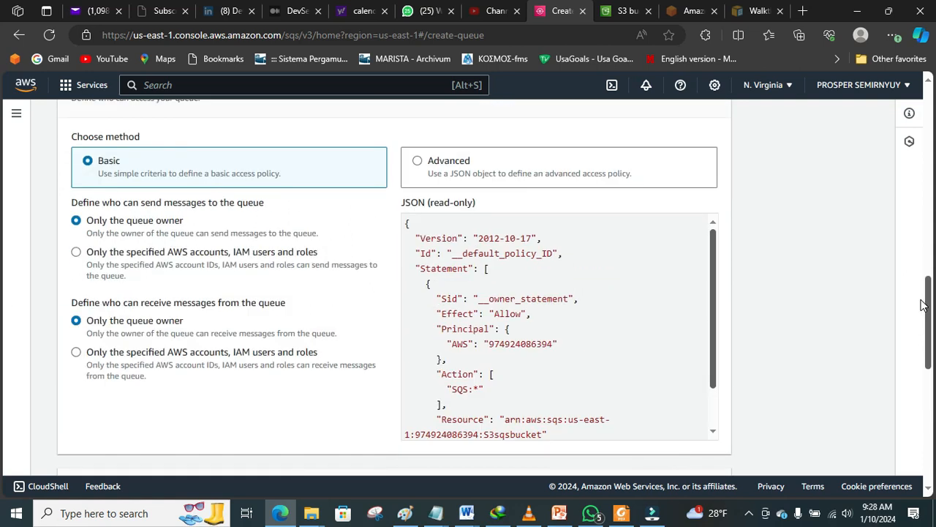
{"action": "scroll", "coordinate": [923, 306], "scroll_direction": "down", "scroll_amount": 4}
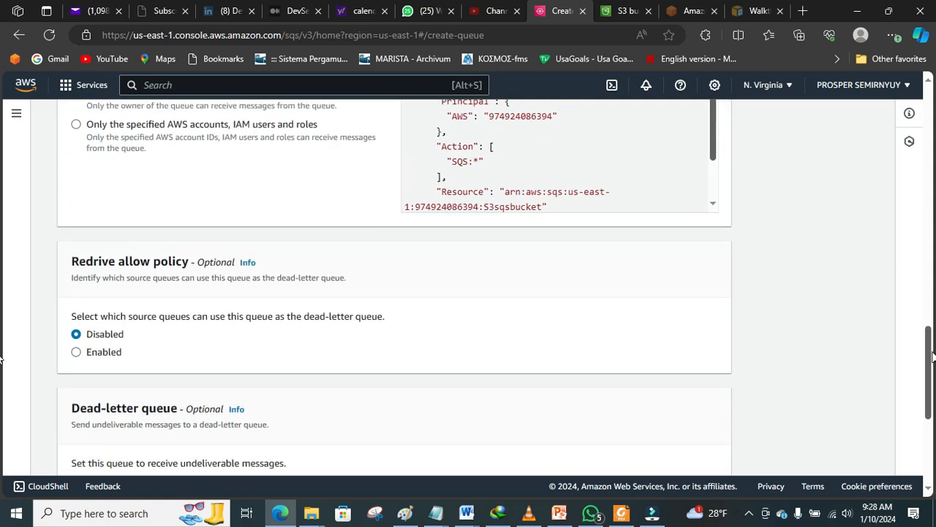
{"action": "scroll", "coordinate": [2, 373], "scroll_direction": "down", "scroll_amount": 2}
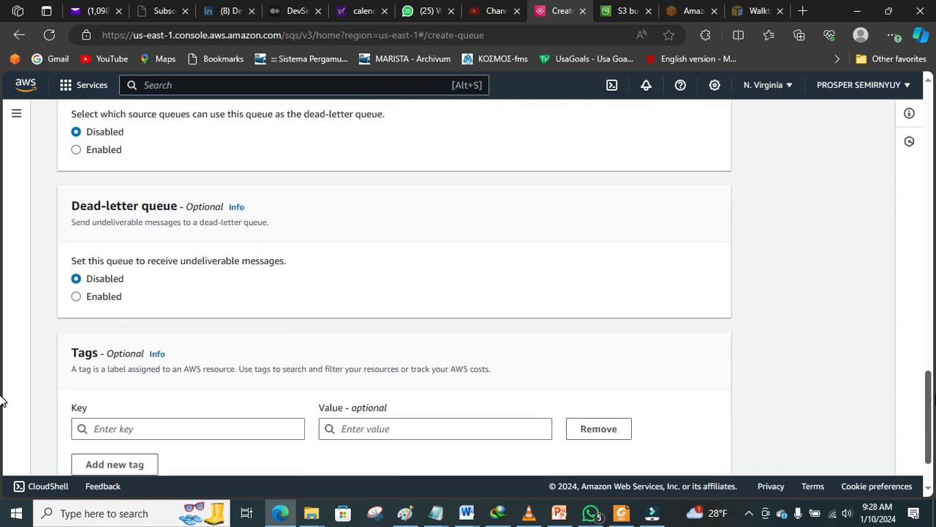
{"action": "scroll", "coordinate": [2, 409], "scroll_direction": "down", "scroll_amount": 1}
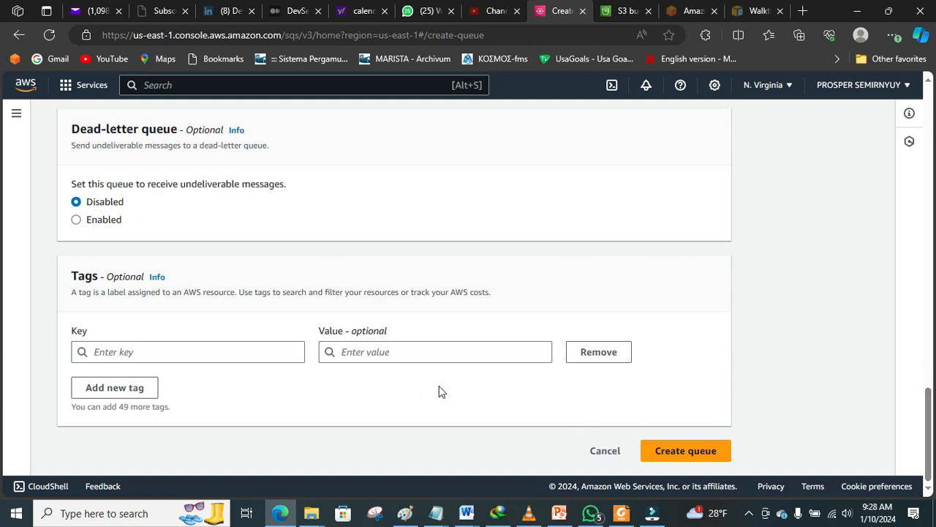
{"action": "left_click", "coordinate": [667, 452]}
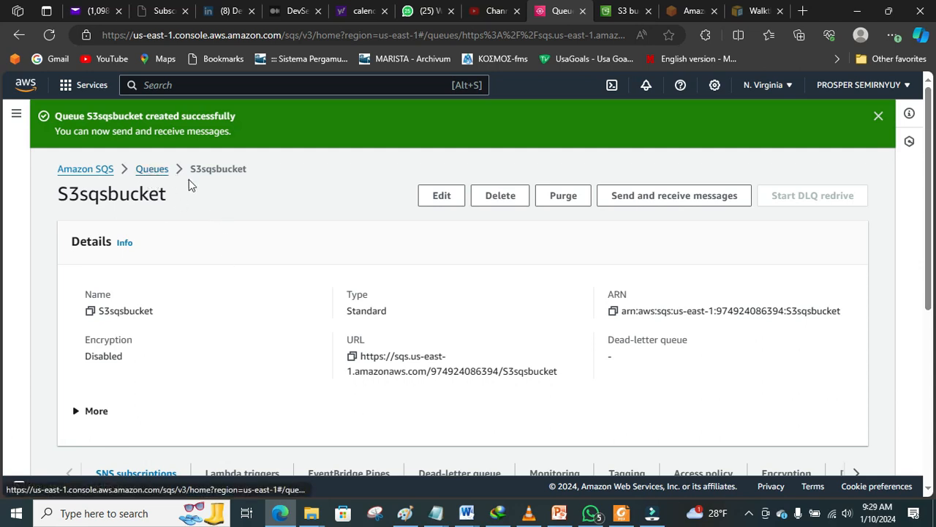
Step: Return to the queue list, open S3sqsbucket, and view its Access policy
{"action": "left_click", "coordinate": [141, 169]}
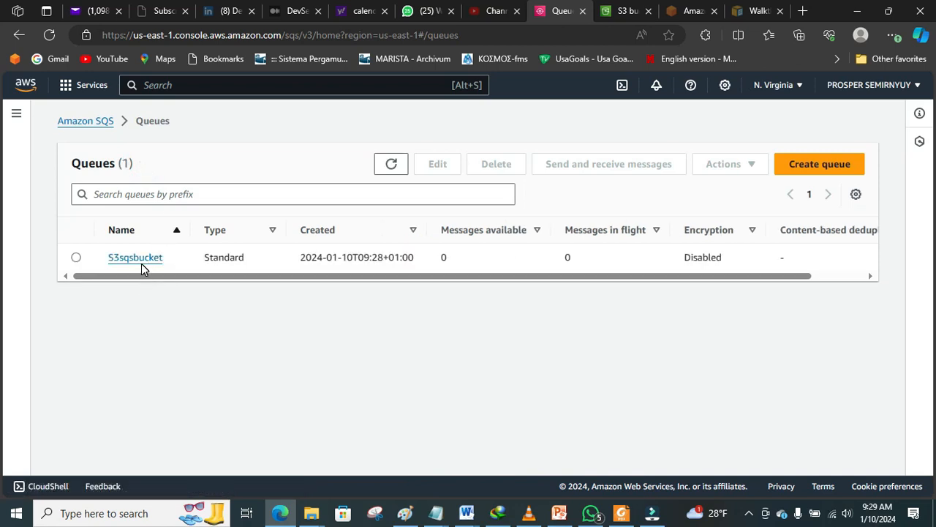
{"action": "left_click", "coordinate": [142, 260]}
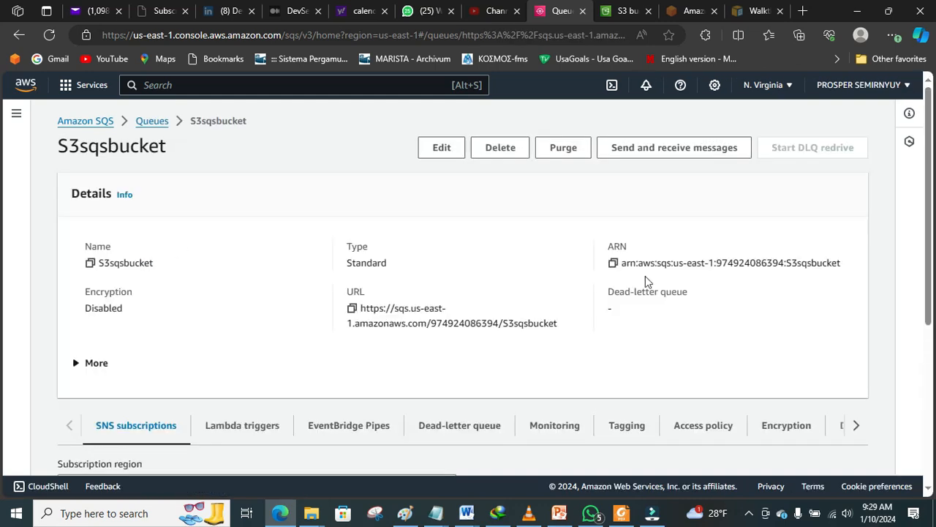
{"action": "left_click_drag", "start_coordinate": [927, 184], "coordinate": [932, 247]}
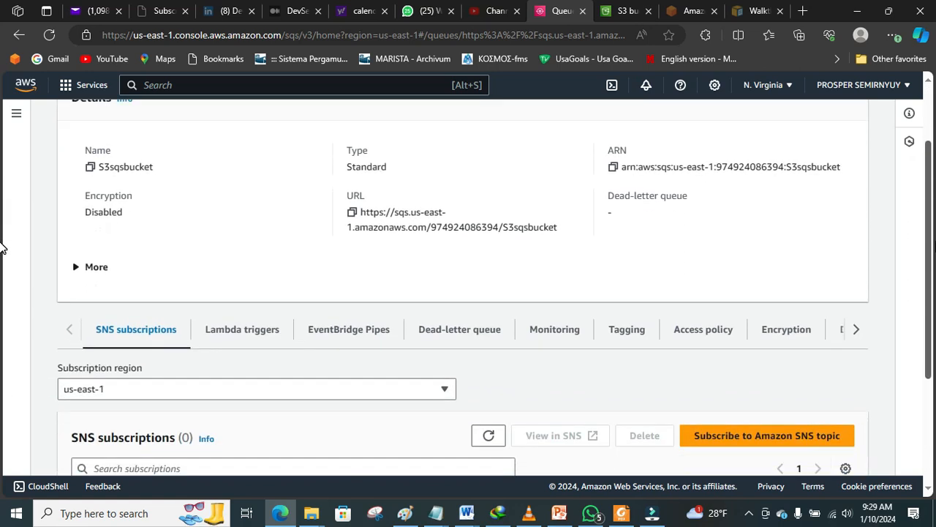
{"action": "left_click", "coordinate": [715, 331]}
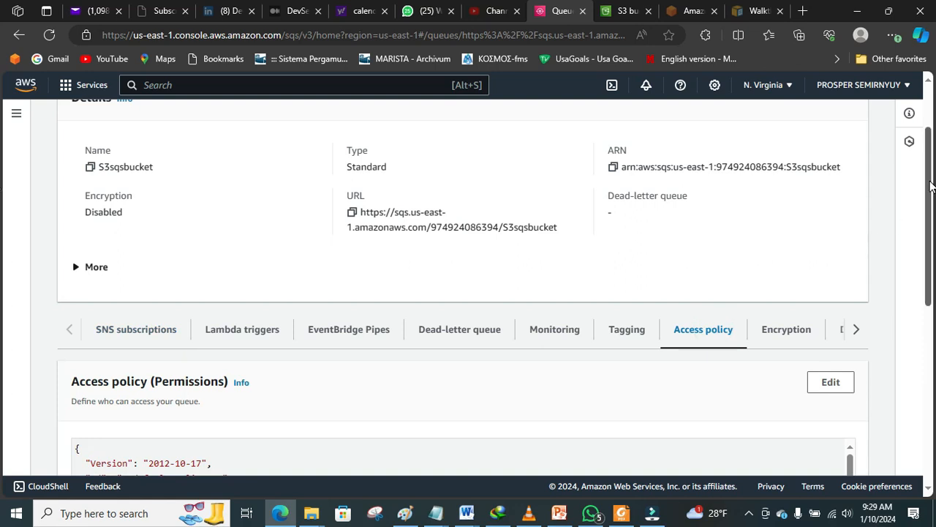
Step: Review the default owner-only policy statement, then bring up the queue's Edit page
{"action": "scroll", "coordinate": [4, 271], "scroll_direction": "down", "scroll_amount": 3}
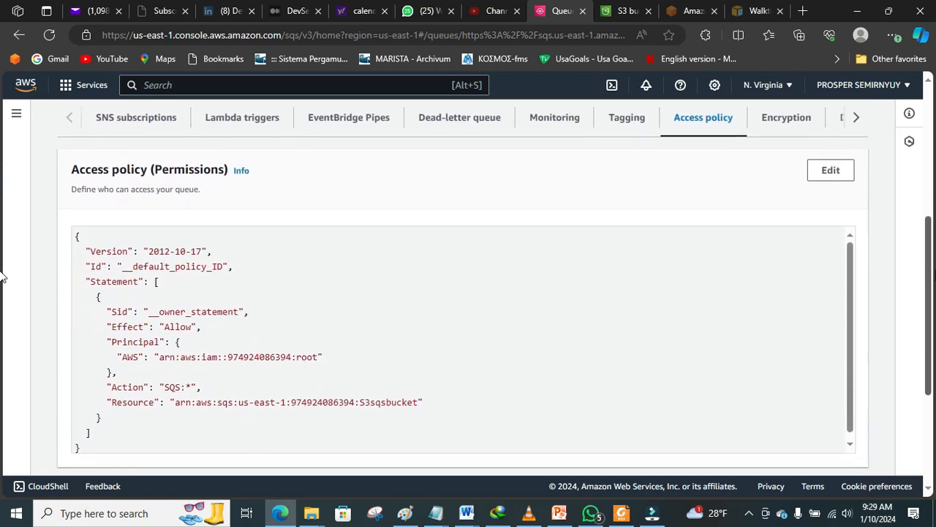
{"action": "left_click_drag", "start_coordinate": [930, 251], "coordinate": [930, 258]}
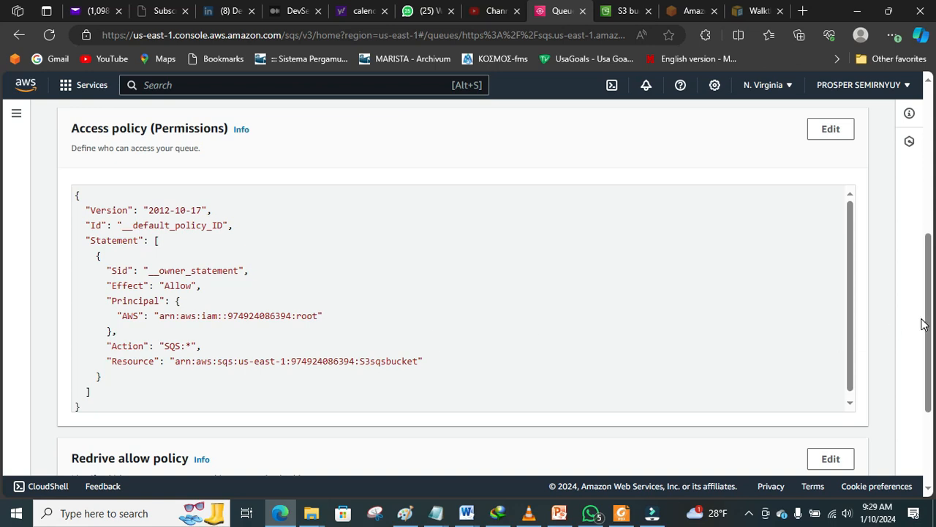
{"action": "left_click_drag", "start_coordinate": [930, 322], "coordinate": [913, 289]}
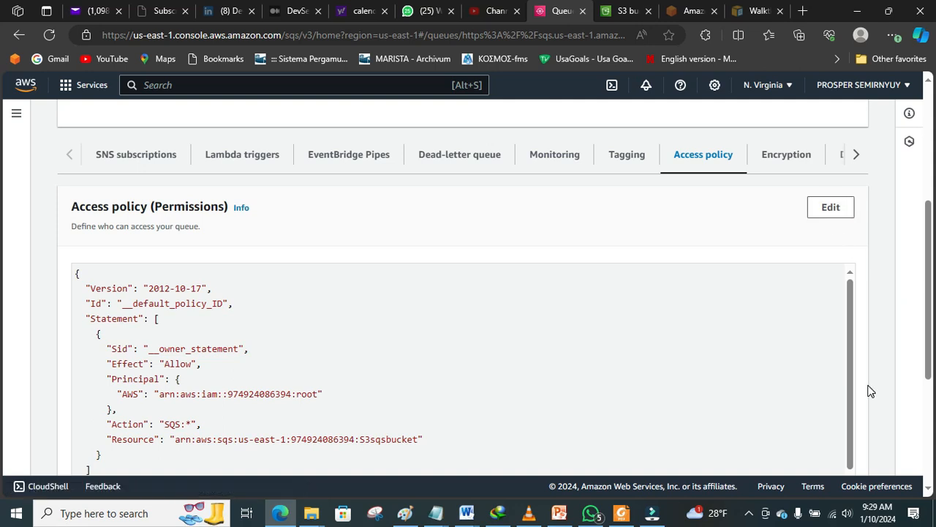
{"action": "left_click_drag", "start_coordinate": [927, 320], "coordinate": [921, 369]}
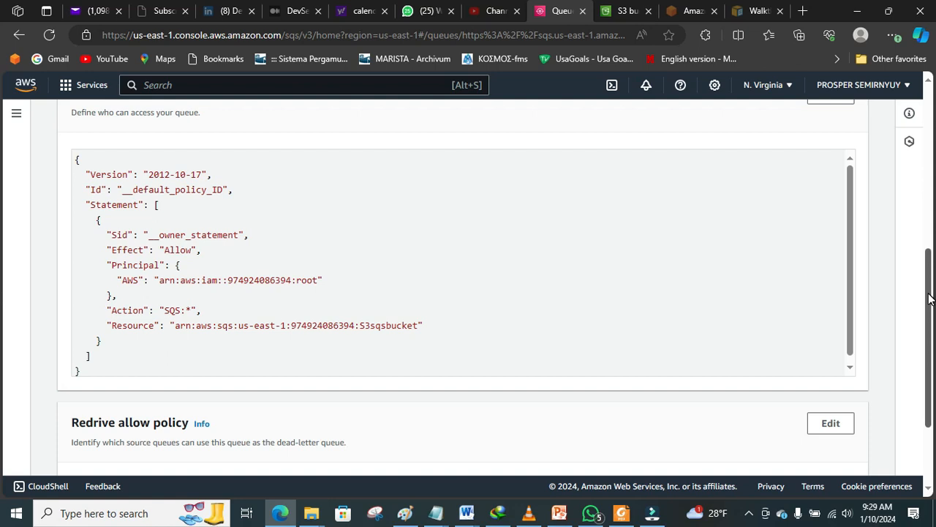
{"action": "left_click_drag", "start_coordinate": [928, 292], "coordinate": [928, 254]}
{"action": "scroll", "coordinate": [830, 211], "scroll_direction": "down", "scroll_amount": 2}
{"action": "scroll", "coordinate": [883, 208], "scroll_direction": "up", "scroll_amount": 3}
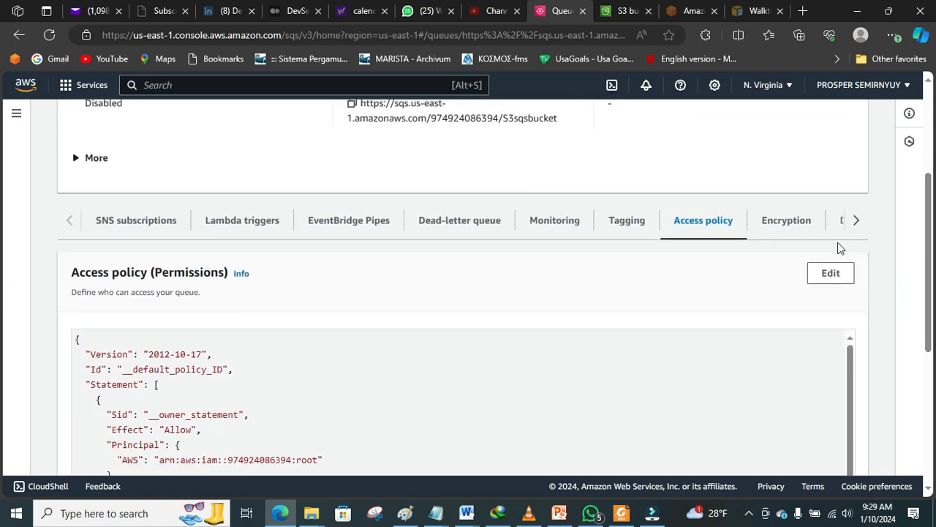
{"action": "left_click", "coordinate": [831, 273]}
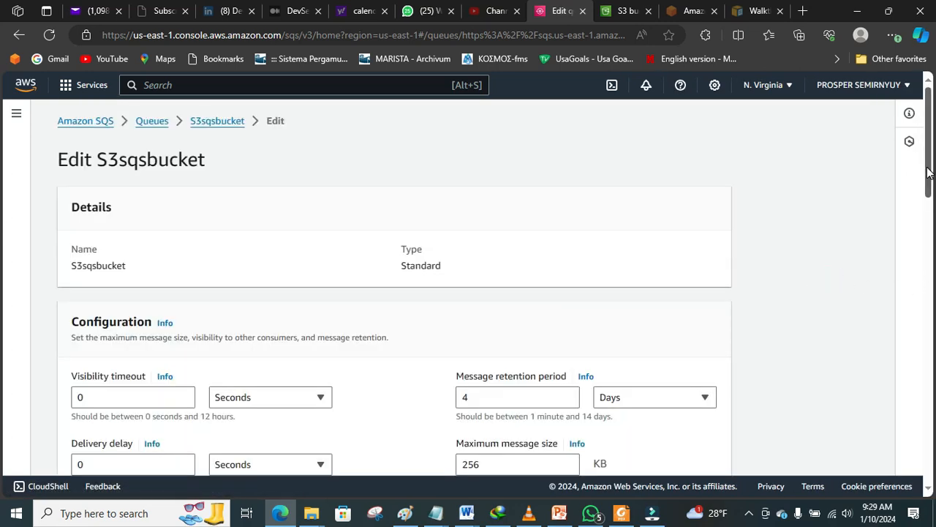
Step: Delete the queue's existing access policy JSON and launch the Policy generator
{"action": "scroll", "coordinate": [1, 227], "scroll_direction": "down", "scroll_amount": 10}
{"action": "scroll", "coordinate": [2, 350], "scroll_direction": "down", "scroll_amount": 1}
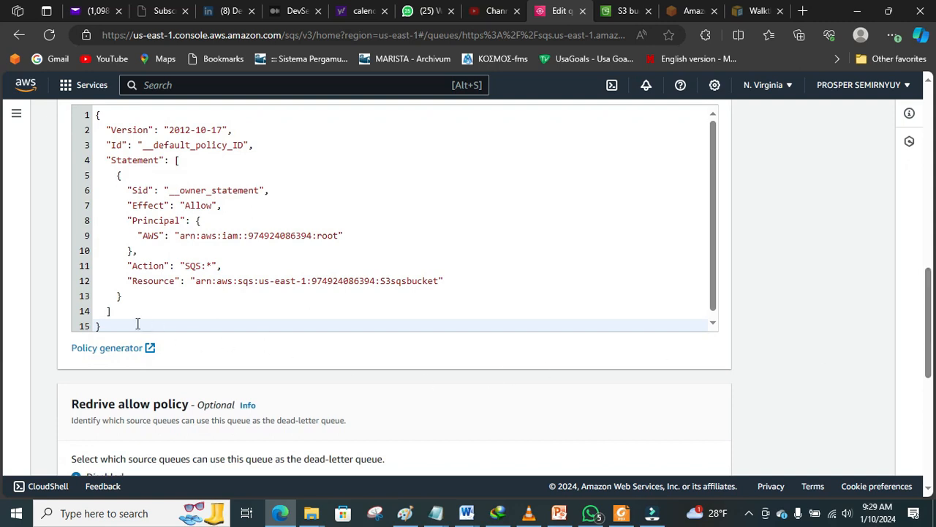
{"action": "scroll", "coordinate": [138, 323], "scroll_direction": "down", "scroll_amount": 1}
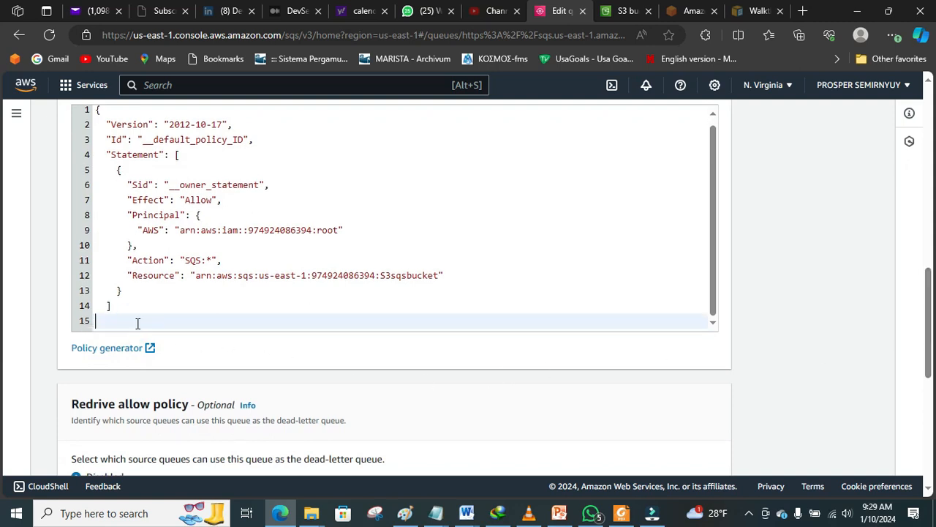
{"action": "left_click_drag", "start_coordinate": [133, 319], "coordinate": [61, 105]}
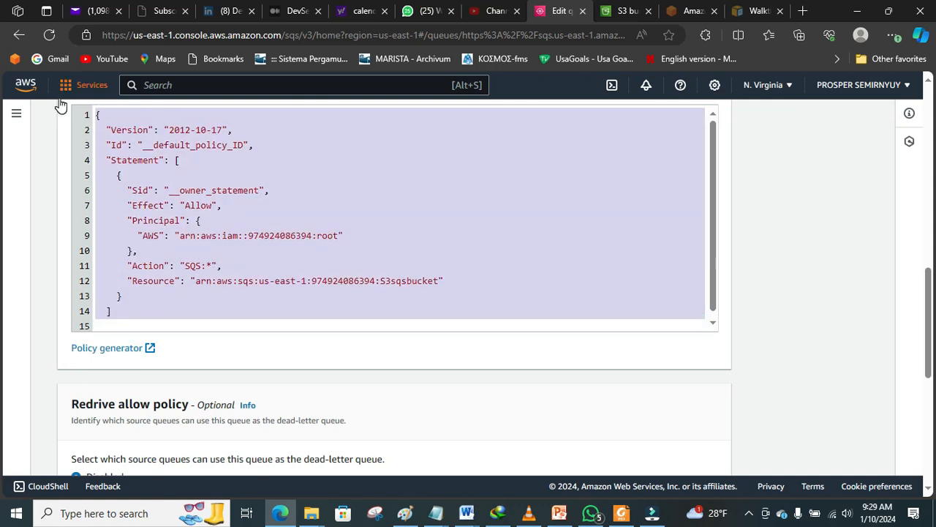
{"action": "key", "text": "BackSpace"}
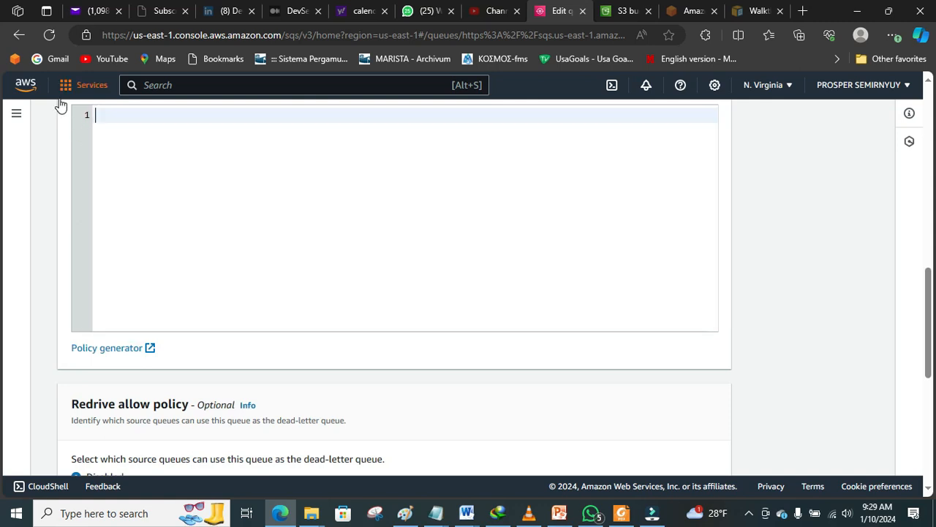
{"action": "left_click", "coordinate": [108, 356]}
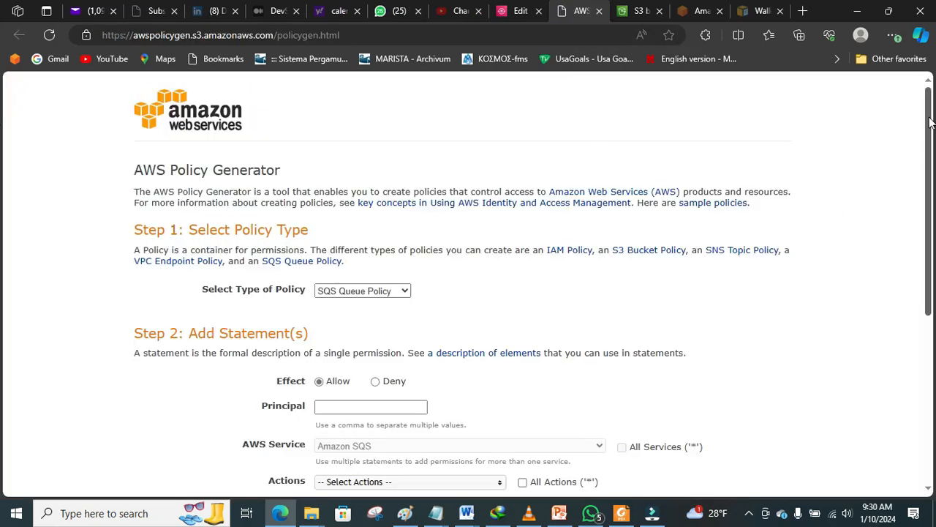
Step: Set the statement's Principal to * and allow All SQS Actions
{"action": "left_click_drag", "start_coordinate": [928, 119], "coordinate": [934, 161]}
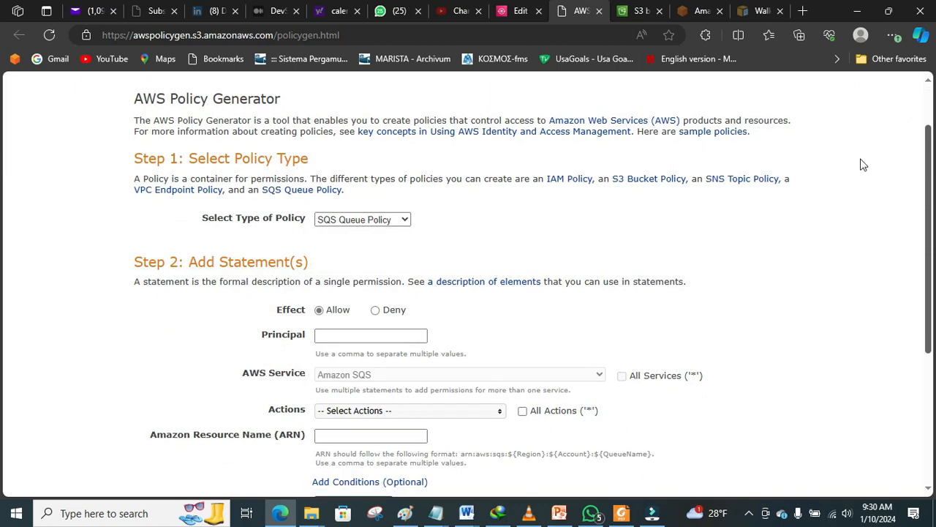
{"action": "left_click", "coordinate": [401, 337]}
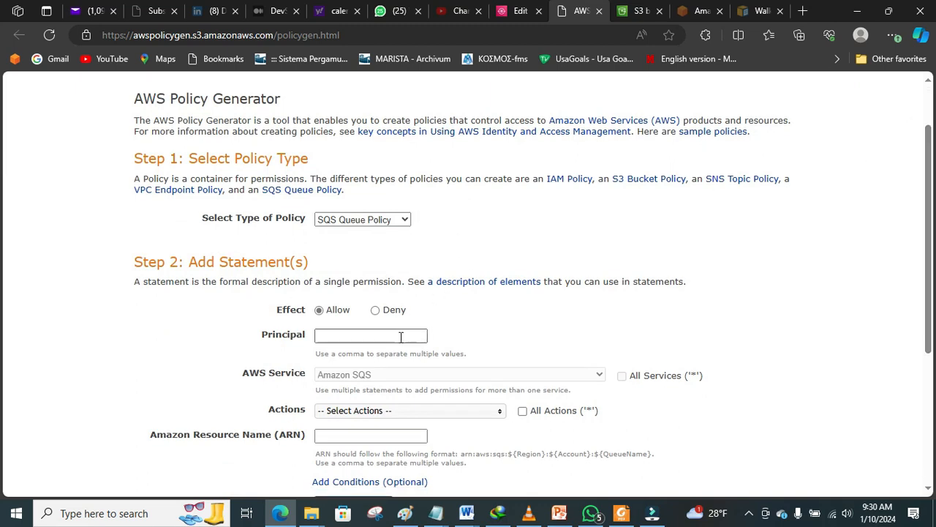
{"action": "left_click", "coordinate": [400, 336]}
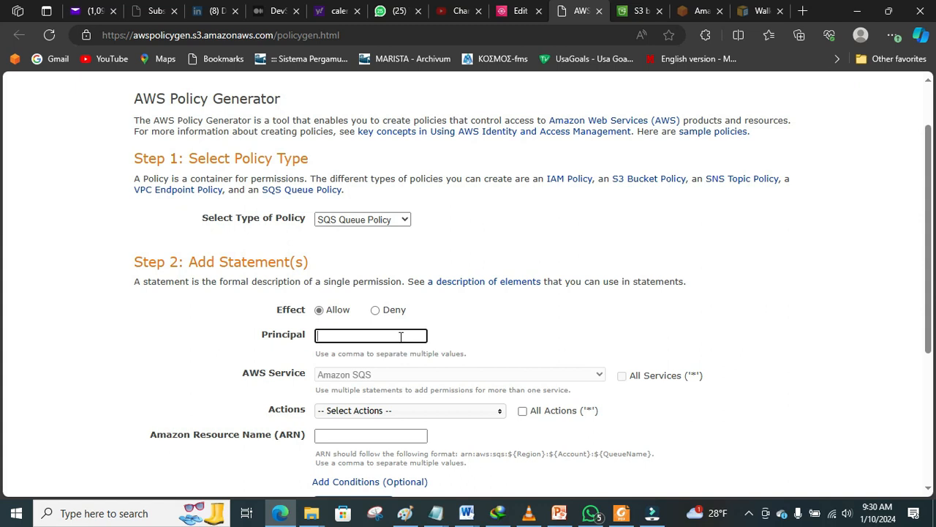
{"action": "key", "text": "ctrl+shift+Tab"}
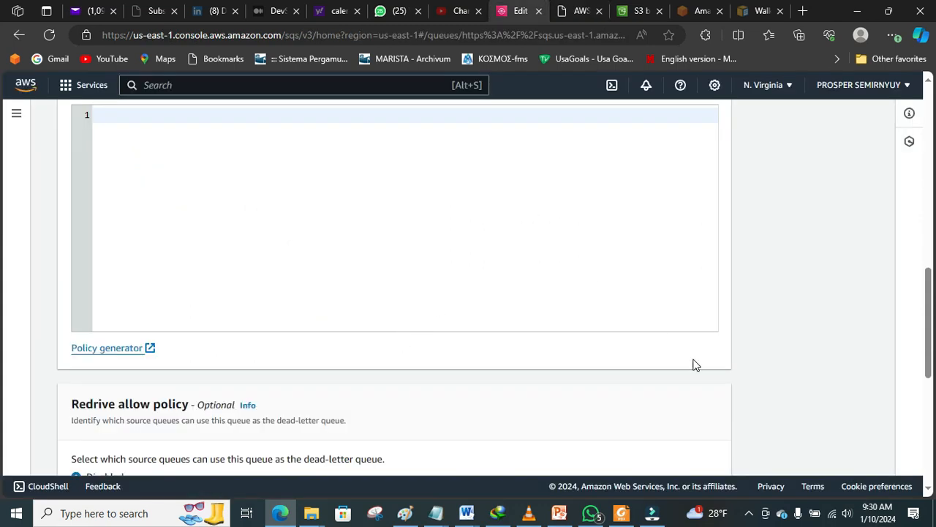
{"action": "left_click", "coordinate": [578, 11]}
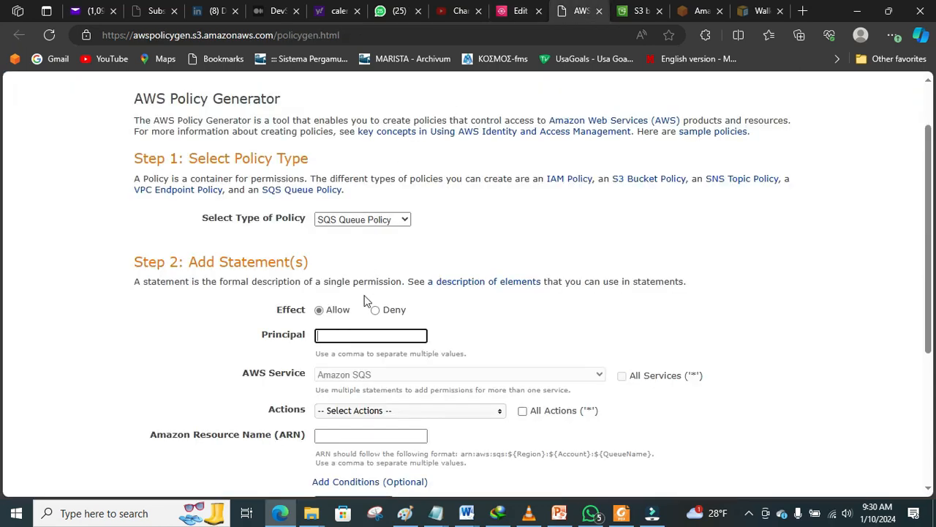
{"action": "type", "text": "*"}
{"action": "left_click_drag", "start_coordinate": [926, 277], "coordinate": [930, 337]}
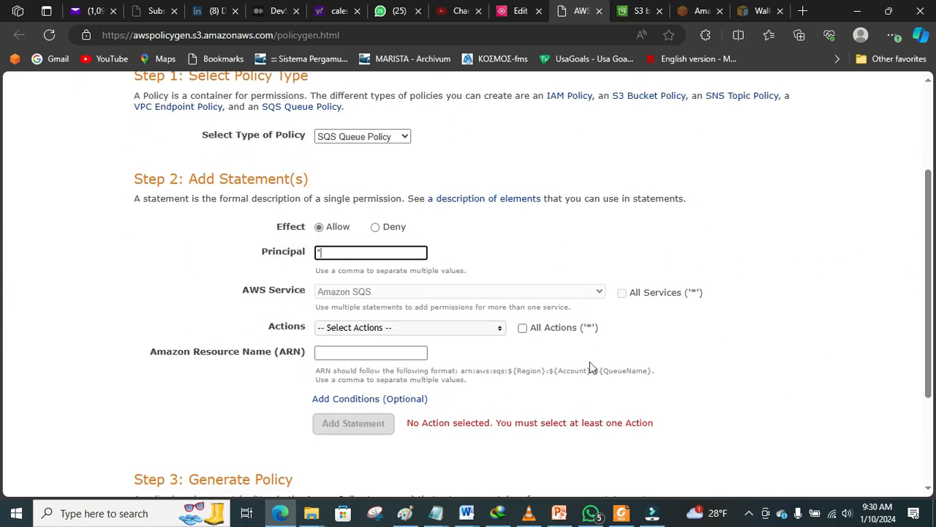
{"action": "left_click", "coordinate": [500, 336]}
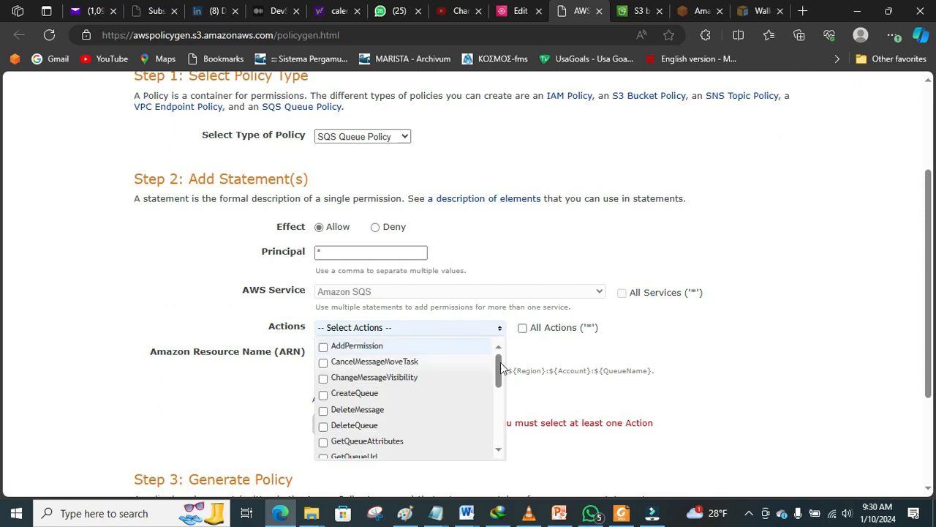
{"action": "mouse_move", "coordinate": [501, 363]}
{"action": "left_mouse_down"}
{"action": "mouse_move", "coordinate": [503, 424]}
{"action": "mouse_move", "coordinate": [505, 355]}
{"action": "left_mouse_up"}
{"action": "left_click", "coordinate": [522, 328]}
Step: Place focus in the empty ARN field, then go back to the queue's edit page
{"action": "left_click_drag", "start_coordinate": [930, 242], "coordinate": [901, 299]}
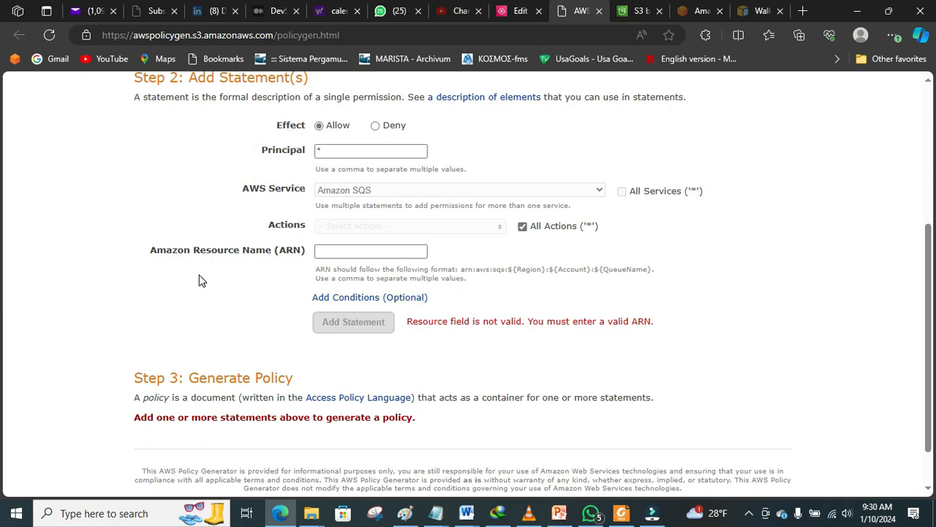
{"action": "left_click", "coordinate": [342, 251]}
{"action": "left_click", "coordinate": [344, 251]}
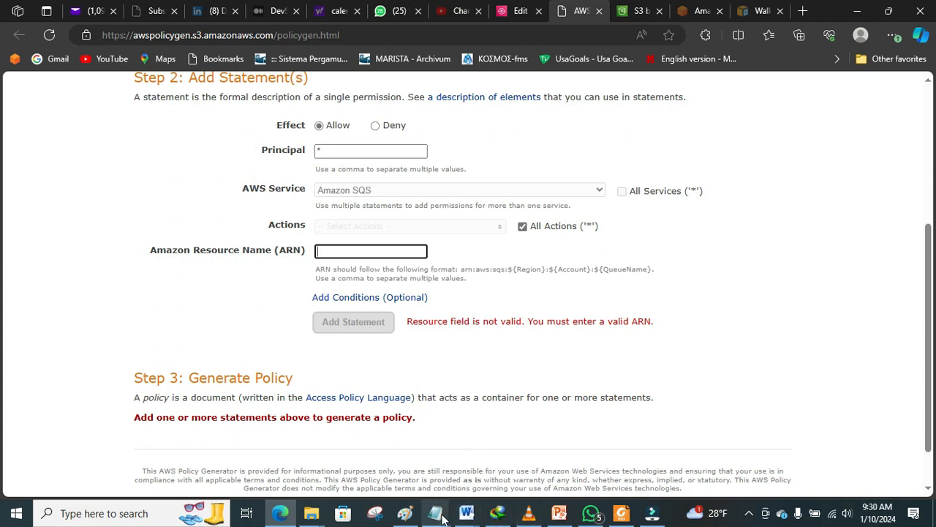
{"action": "left_click", "coordinate": [636, 13]}
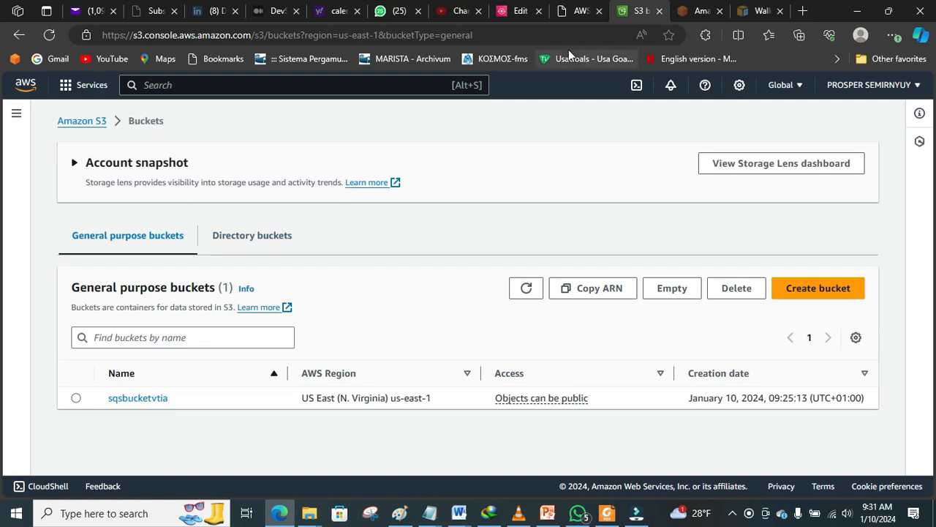
{"action": "left_click", "coordinate": [578, 11]}
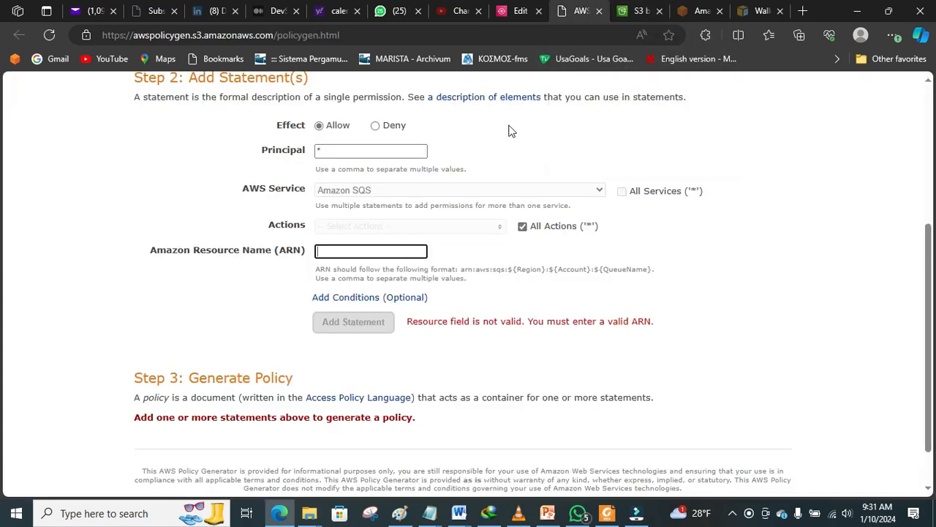
{"action": "left_click", "coordinate": [505, 20]}
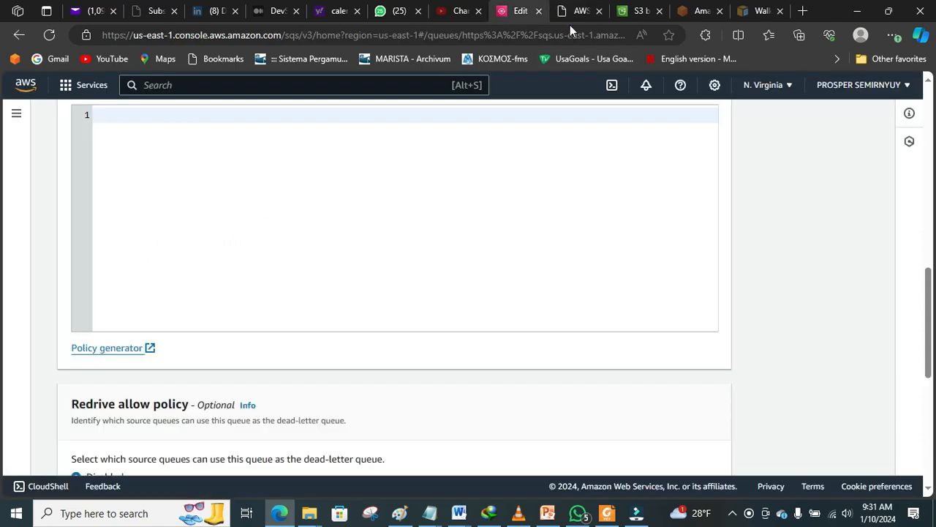
Step: Search services for sqs and load Simple Queue Service in a new tab
{"action": "left_click", "coordinate": [91, 88]}
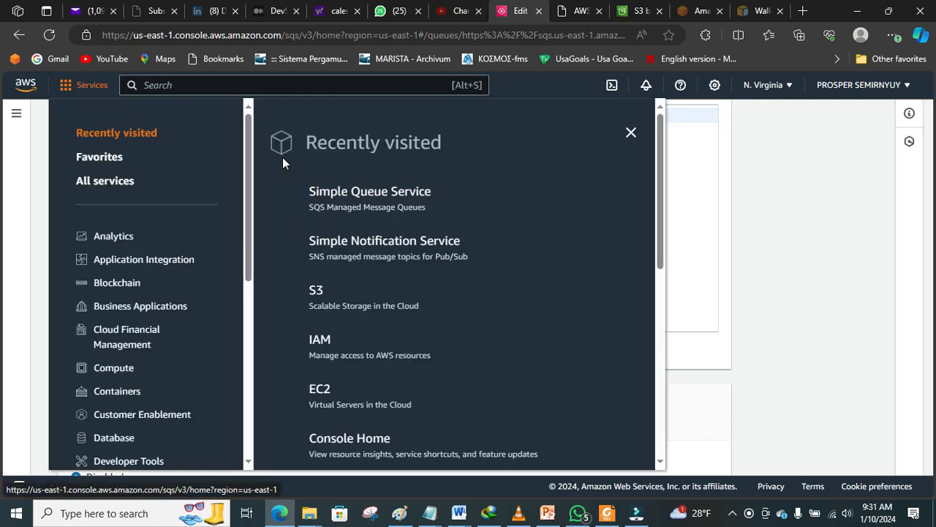
{"action": "left_click", "coordinate": [266, 83]}
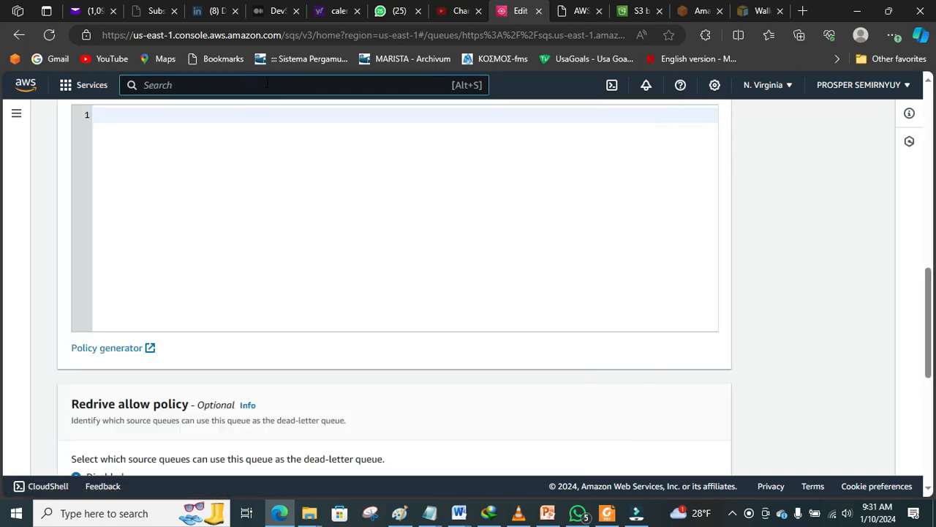
{"action": "type", "text": "sq"}
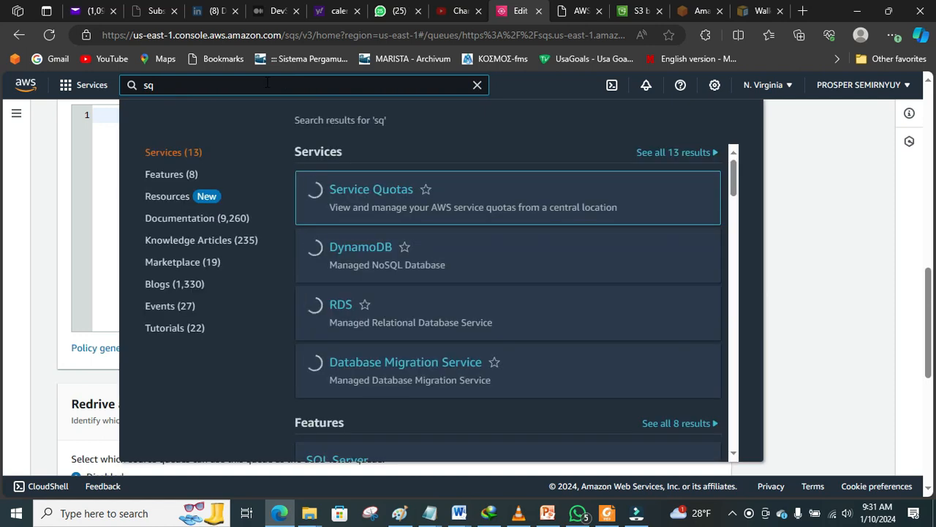
{"action": "type", "text": "s"}
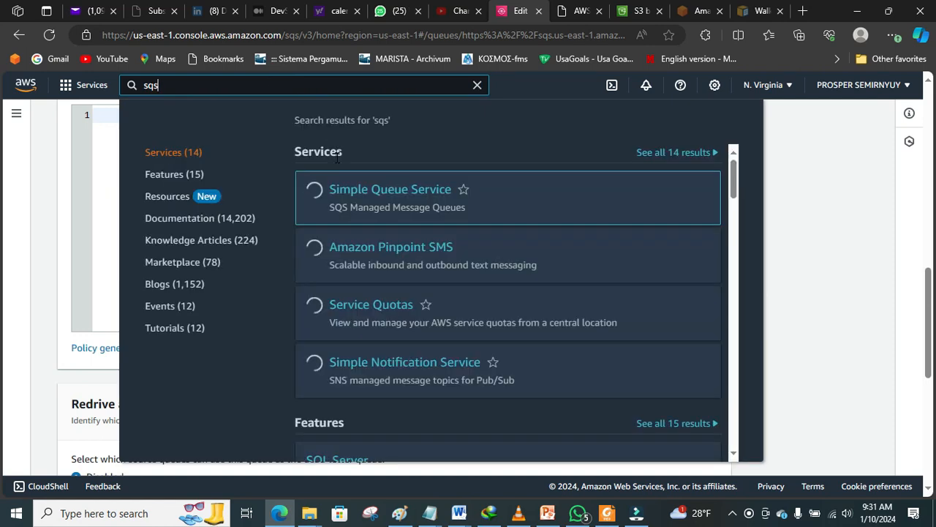
{"action": "right_click", "coordinate": [378, 198]}
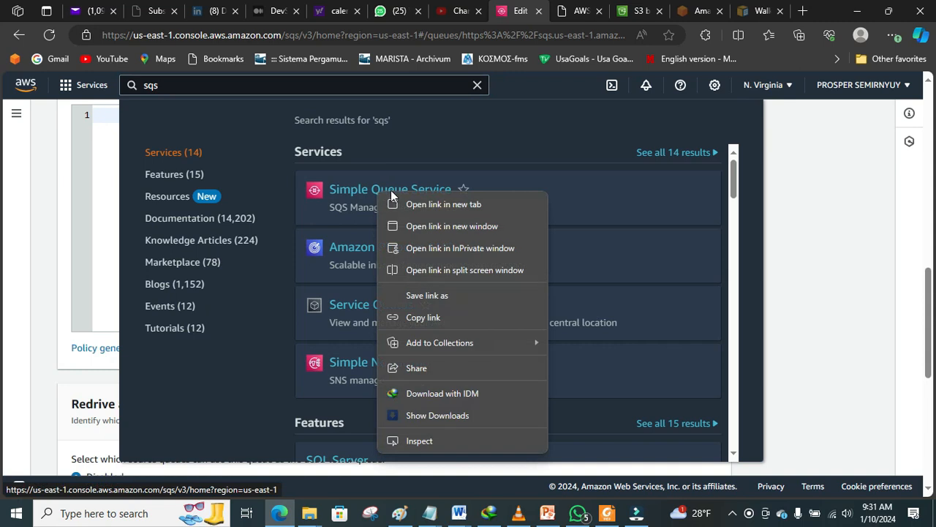
{"action": "left_click", "coordinate": [425, 207]}
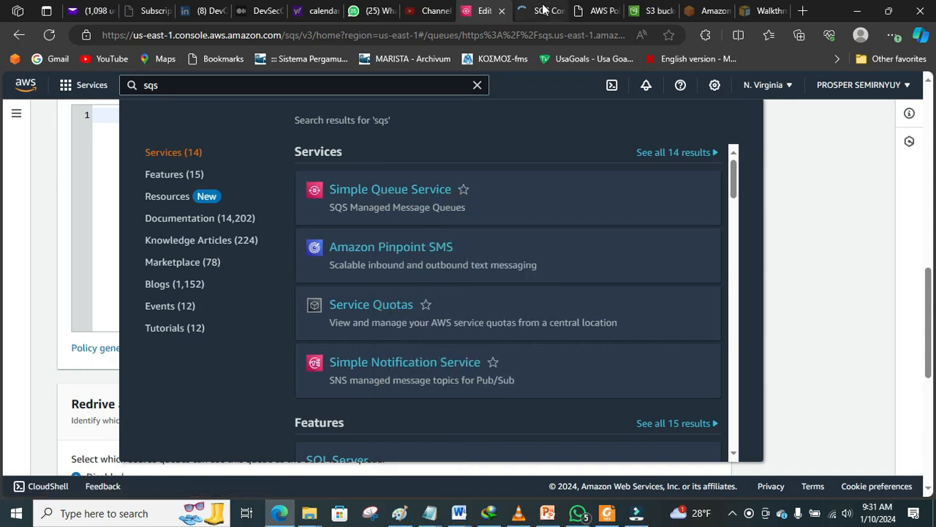
{"action": "left_click", "coordinate": [544, 10]}
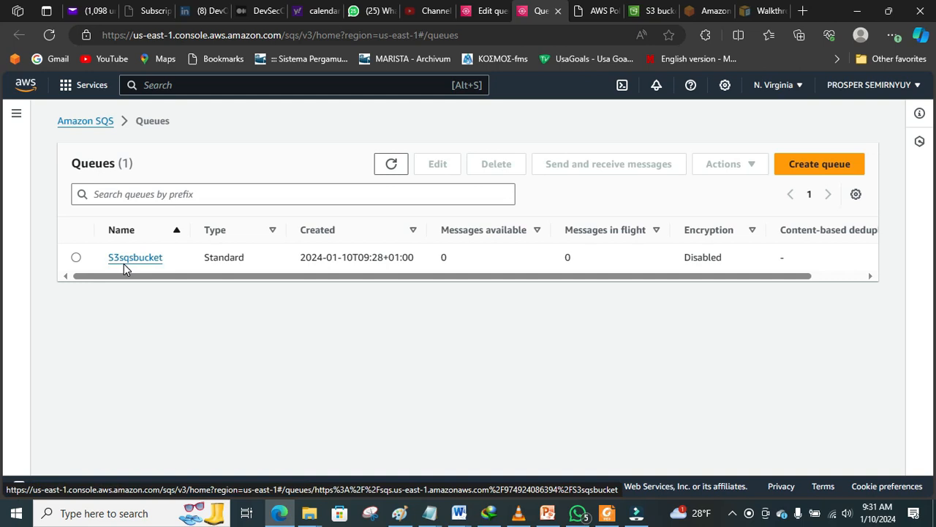
Step: Copy the S3sqsbucket queue's ARN from its details page
{"action": "left_click", "coordinate": [126, 258]}
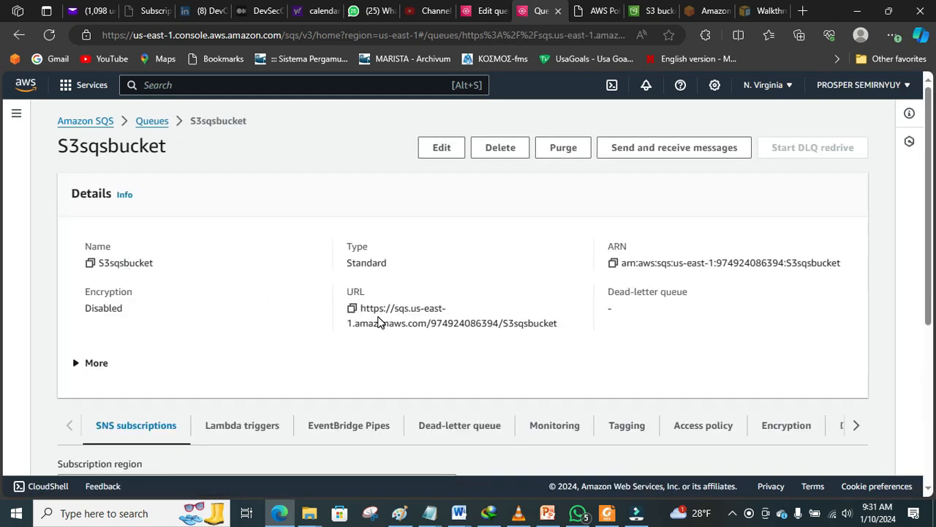
{"action": "left_click", "coordinate": [613, 263]}
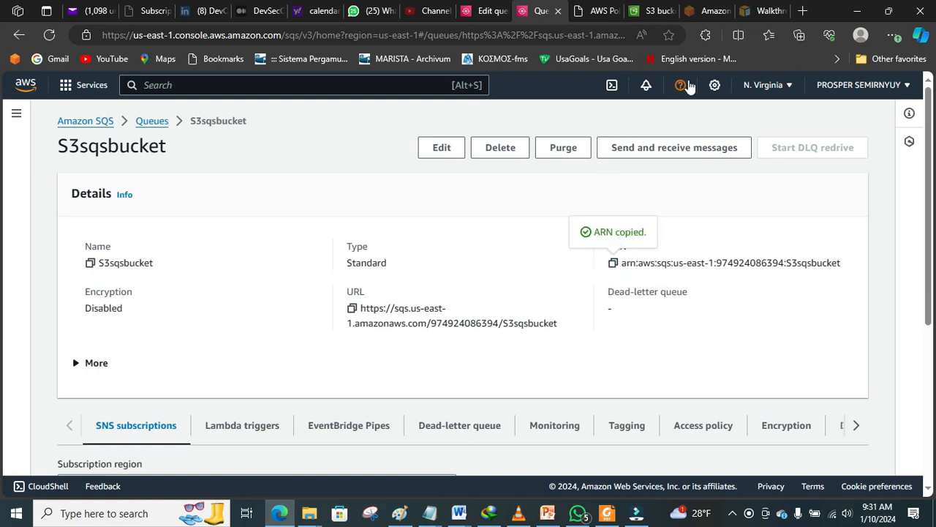
{"action": "left_click", "coordinate": [598, 15]}
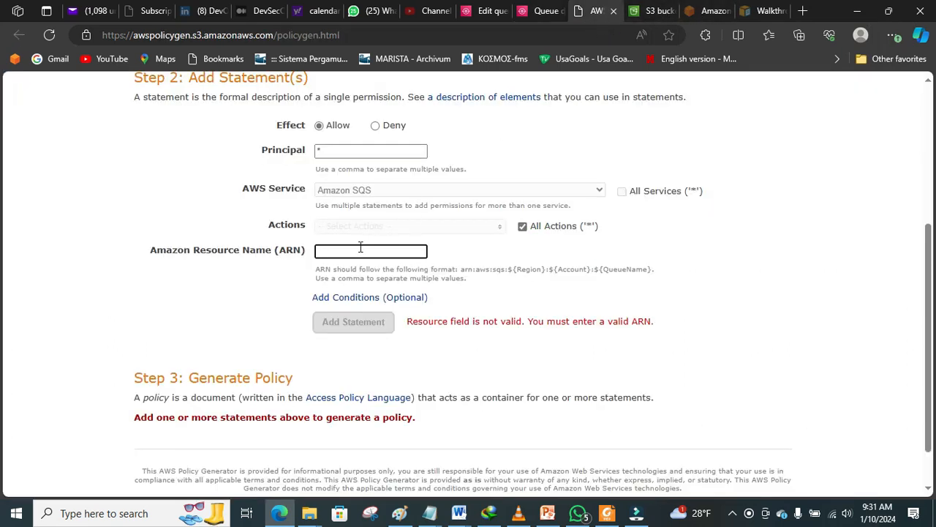
Step: Paste the queue ARN into the statement, add it, and generate the policy
{"action": "right_click", "coordinate": [360, 248]}
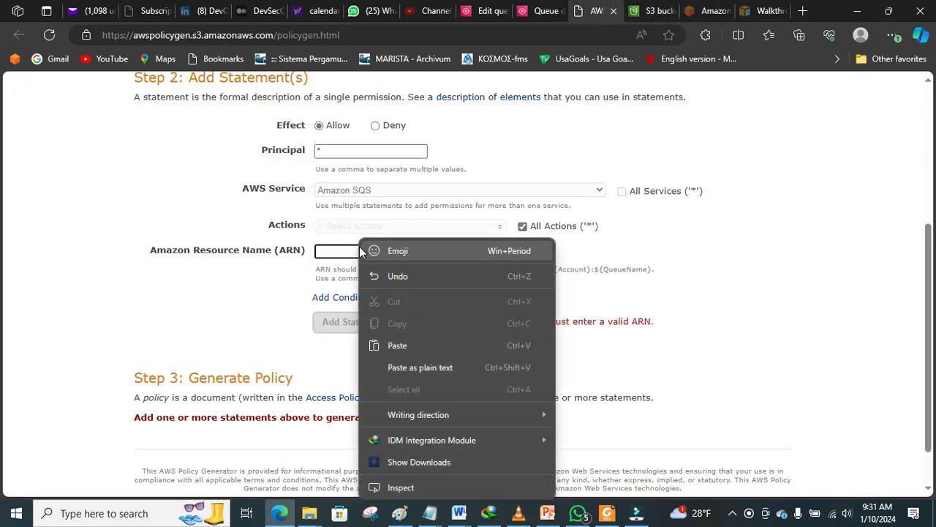
{"action": "left_click", "coordinate": [404, 345]}
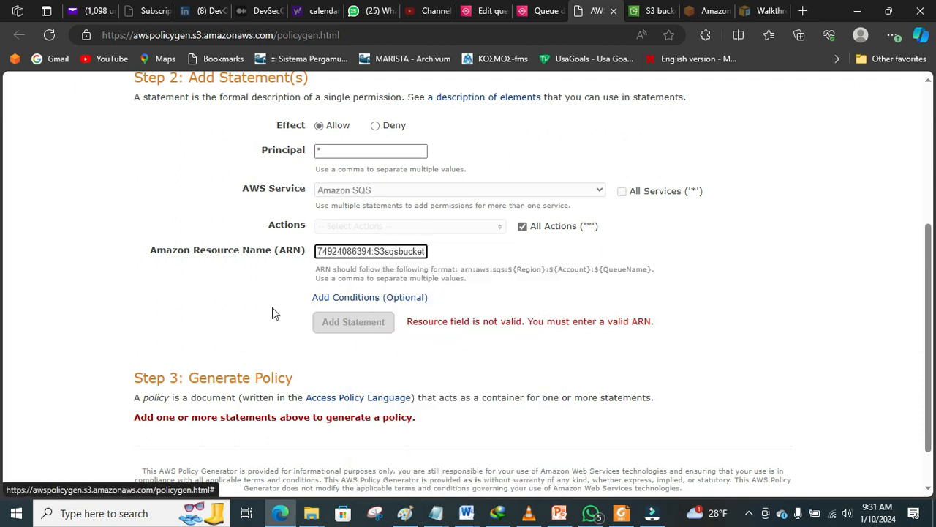
{"action": "type", "text": "/"}
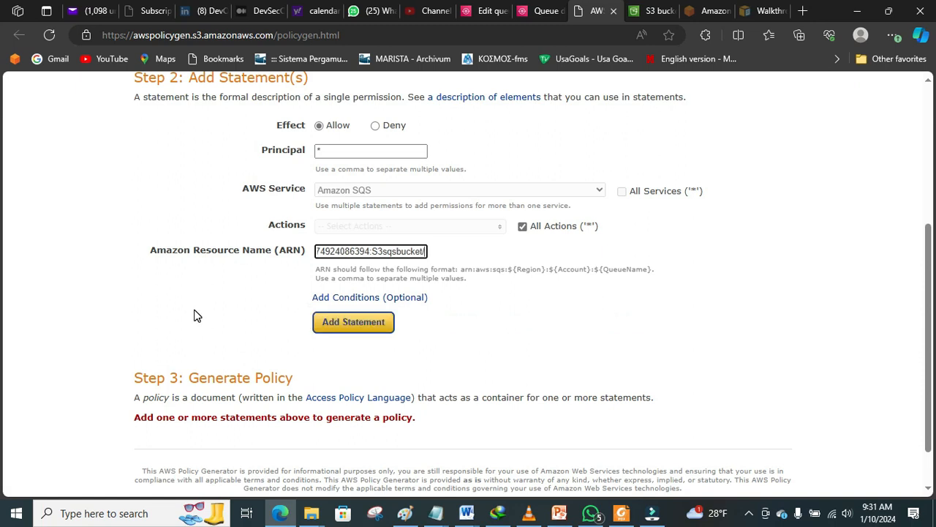
{"action": "key", "text": "BackSpace"}
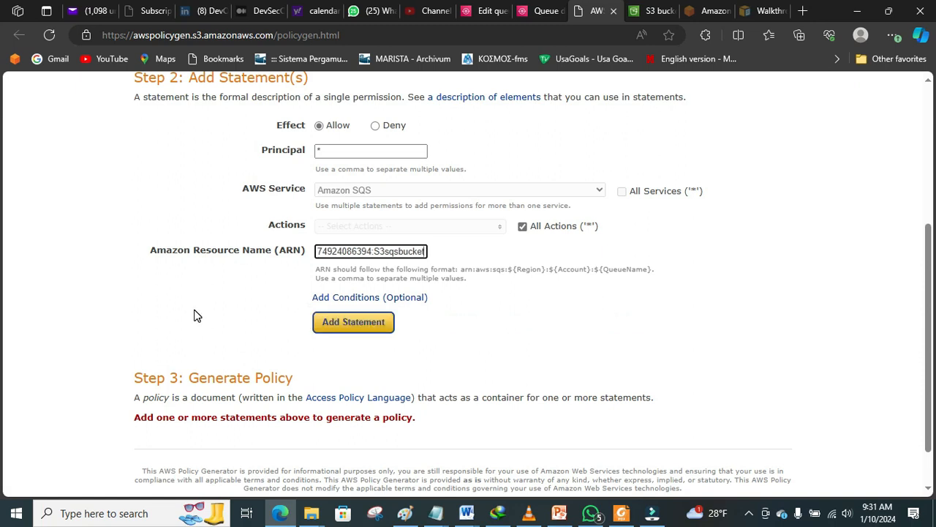
{"action": "left_click", "coordinate": [344, 327]}
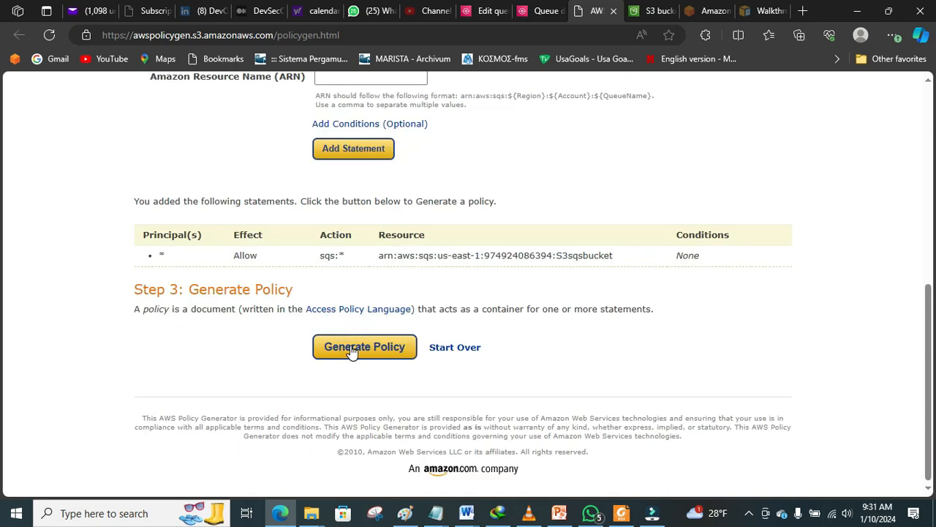
{"action": "left_click", "coordinate": [351, 347]}
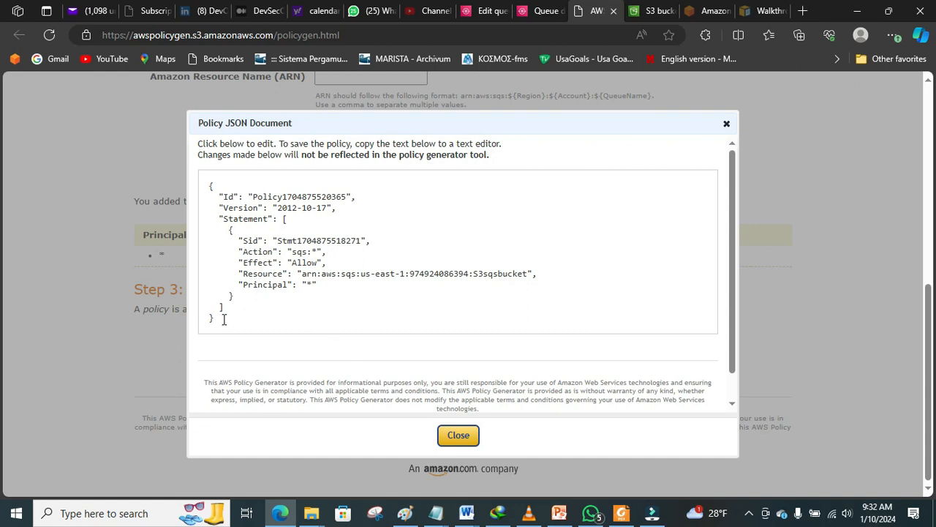
Step: Copy the generated policy JSON and return to the queue's Edit page
{"action": "left_click_drag", "start_coordinate": [223, 319], "coordinate": [162, 167]}
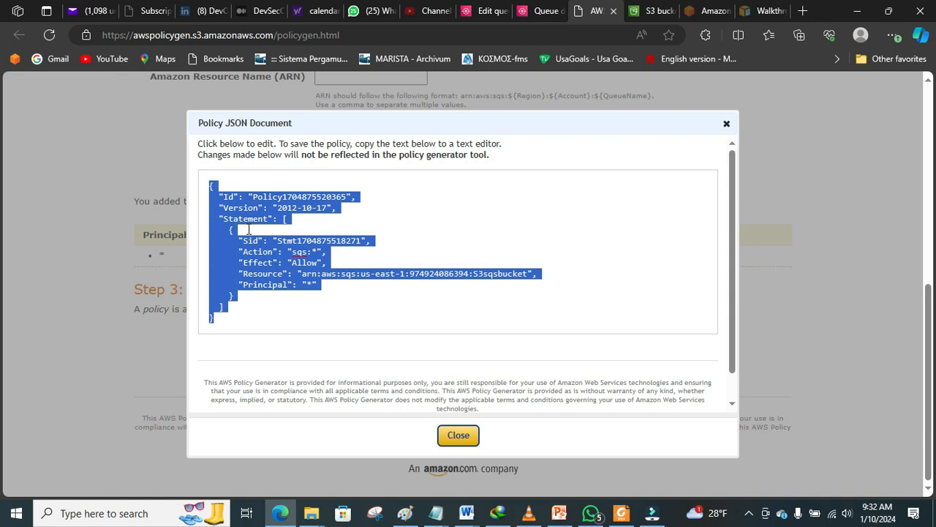
{"action": "right_click", "coordinate": [259, 251]}
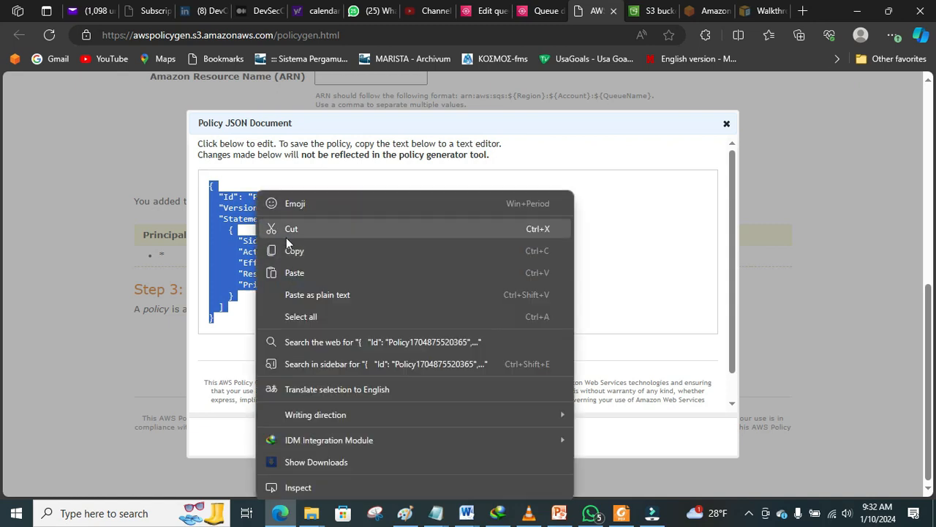
{"action": "left_click", "coordinate": [297, 249]}
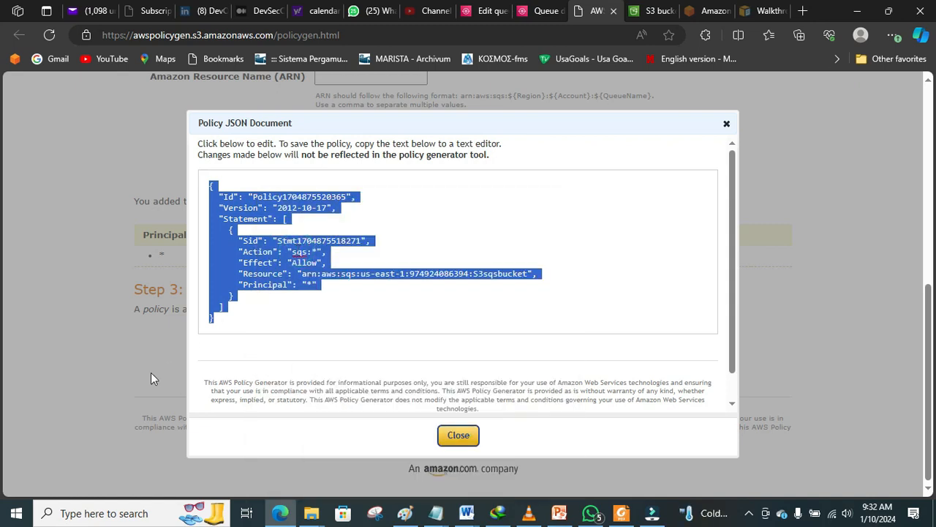
{"action": "left_click", "coordinate": [539, 12]}
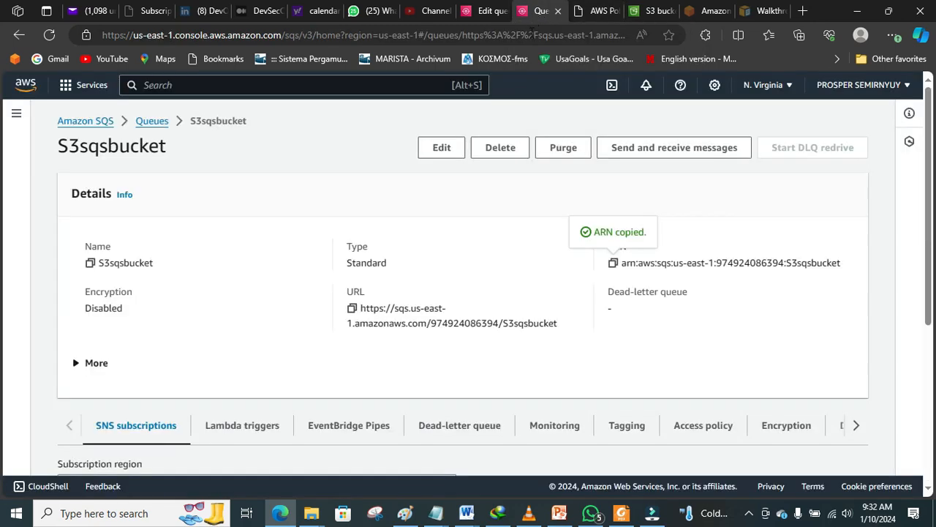
{"action": "left_click", "coordinate": [488, 13]}
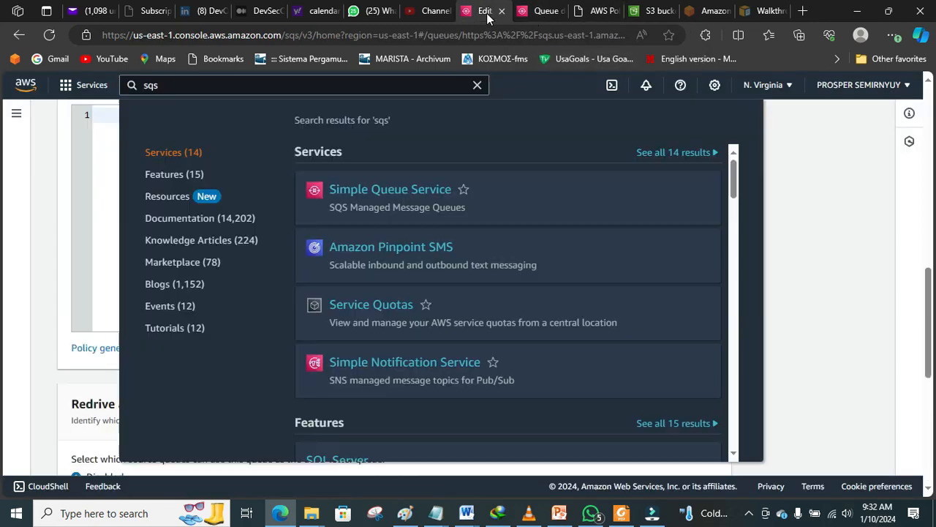
Step: Paste the generated JSON policy into the S3sqsbucket queue's Access policy editor
{"action": "left_click", "coordinate": [823, 221]}
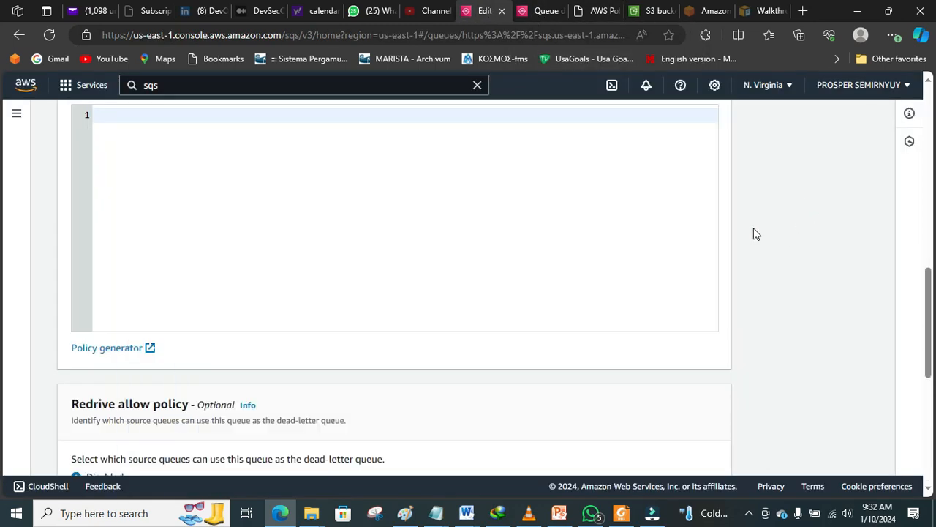
{"action": "scroll", "coordinate": [926, 314], "scroll_direction": "up", "scroll_amount": 2}
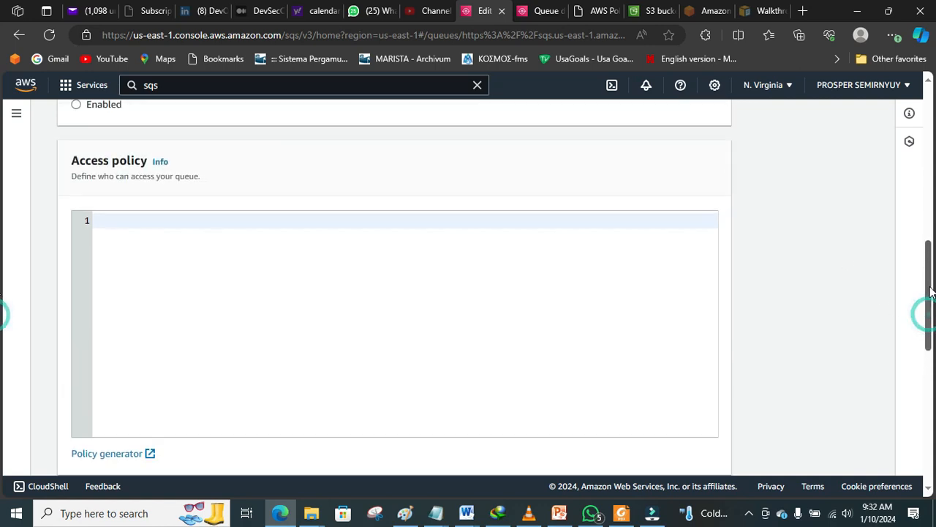
{"action": "right_click", "coordinate": [125, 221]}
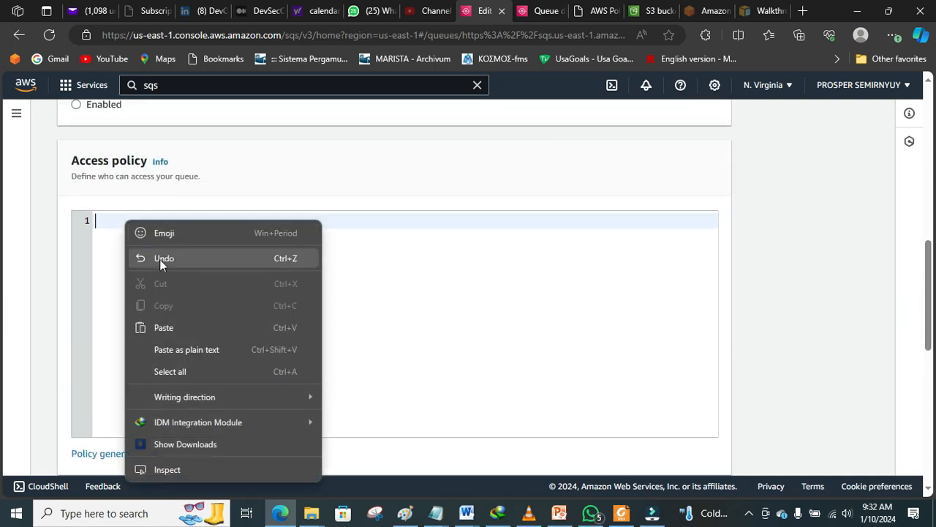
{"action": "left_click", "coordinate": [173, 328]}
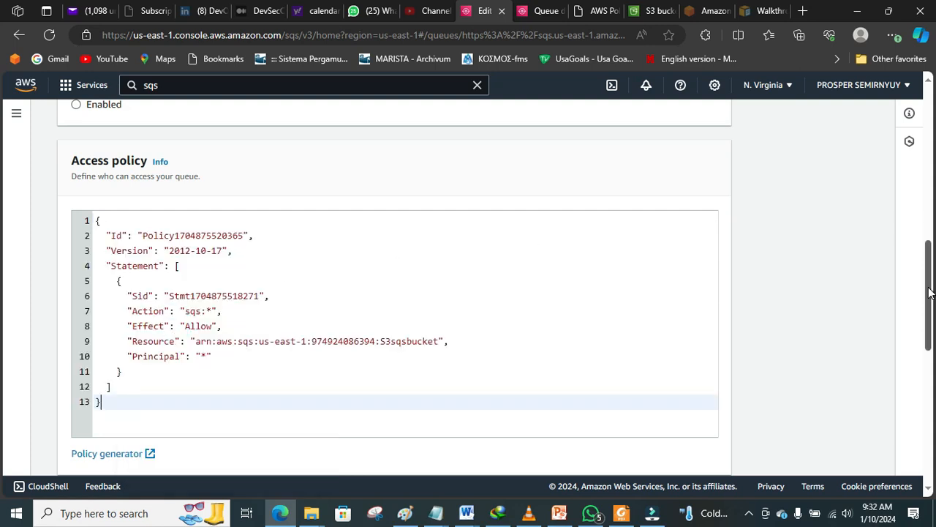
Step: Save the queue configuration and return to the S3 buckets list
{"action": "scroll", "coordinate": [2, 329], "scroll_direction": "down", "scroll_amount": 6}
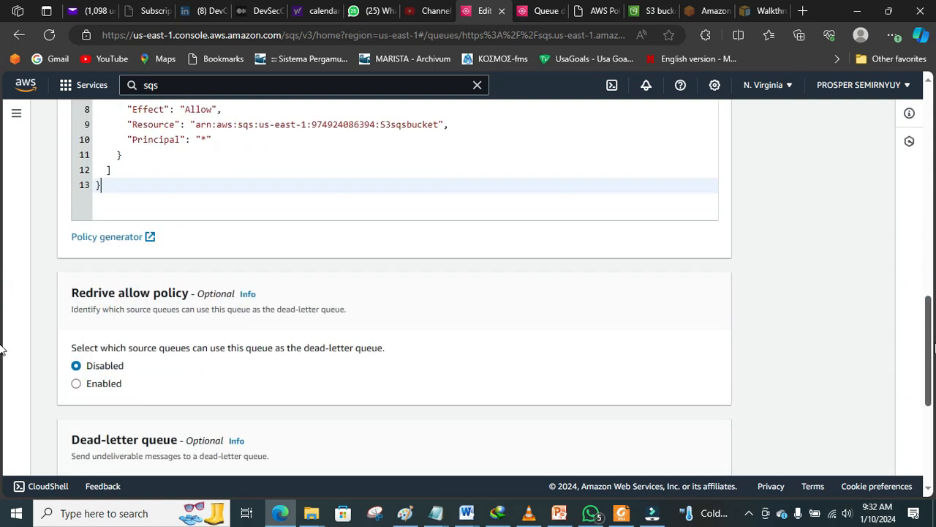
{"action": "scroll", "coordinate": [3, 417], "scroll_direction": "down", "scroll_amount": 3}
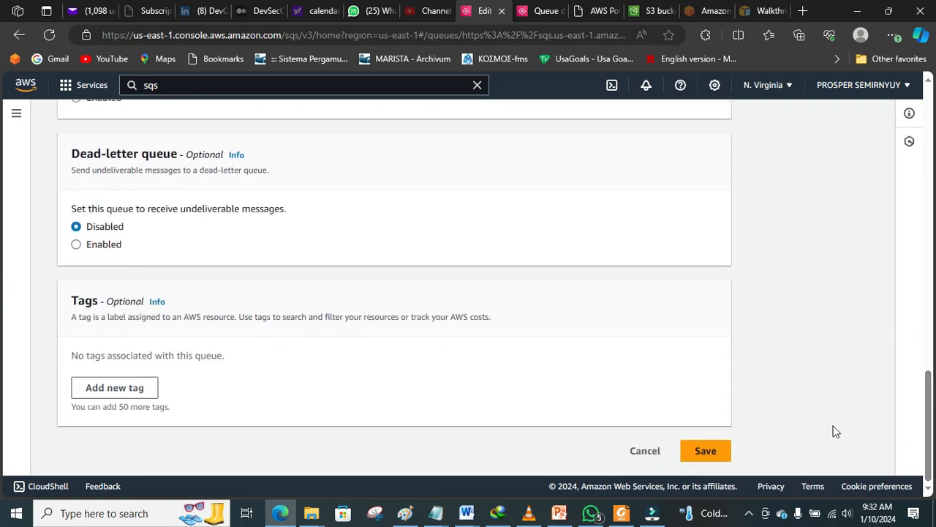
{"action": "left_click", "coordinate": [707, 451]}
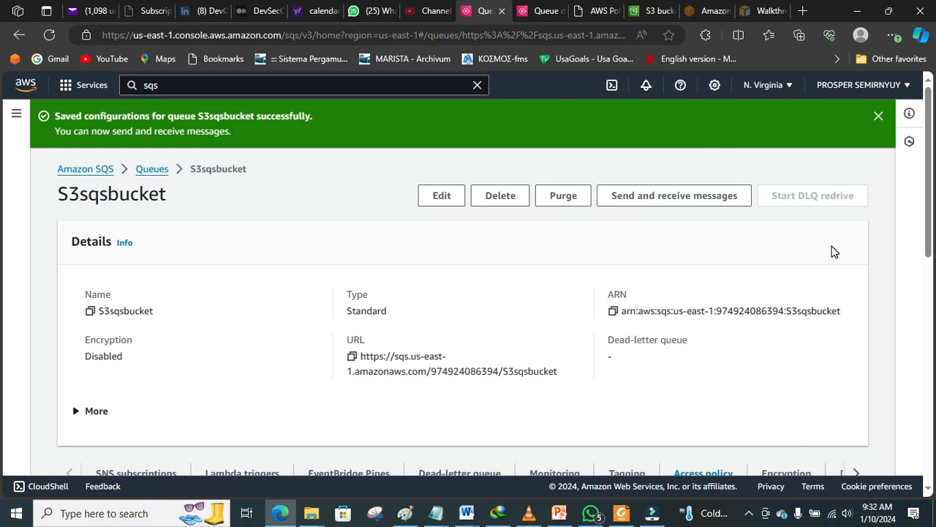
{"action": "left_click", "coordinate": [649, 11]}
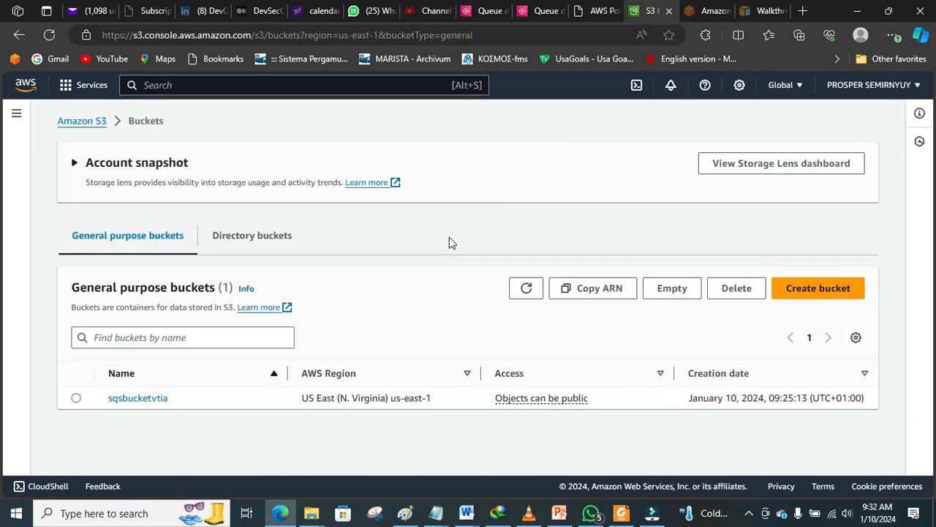
{"action": "left_click", "coordinate": [595, 10]}
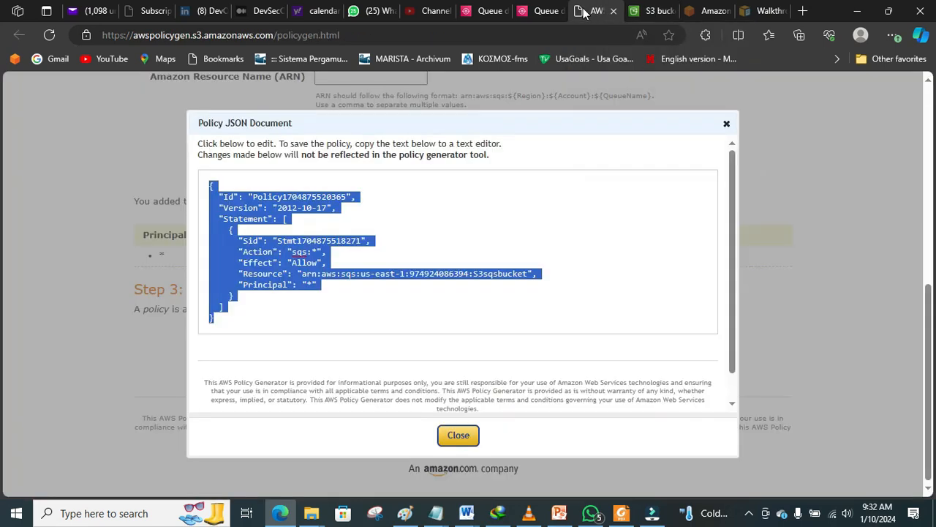
{"action": "left_click", "coordinate": [549, 18]}
{"action": "left_click", "coordinate": [648, 11]}
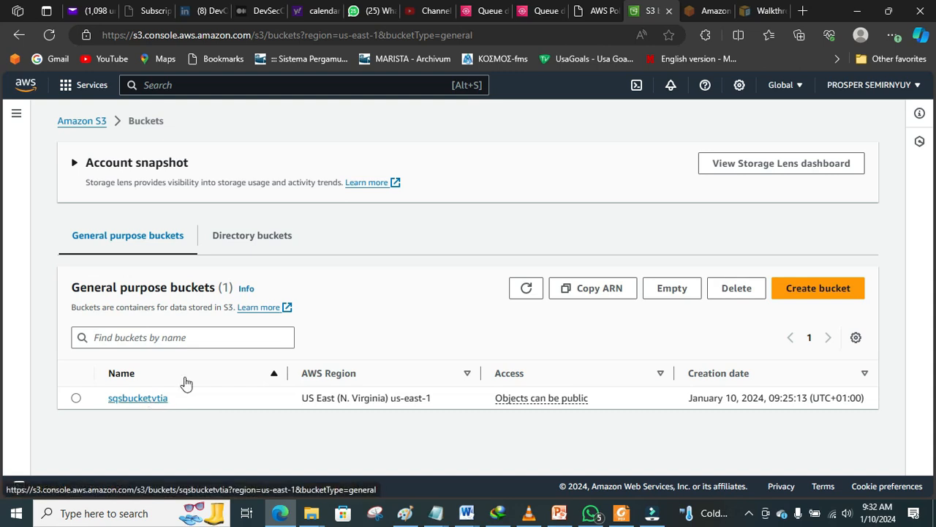
{"action": "left_click", "coordinate": [595, 17]}
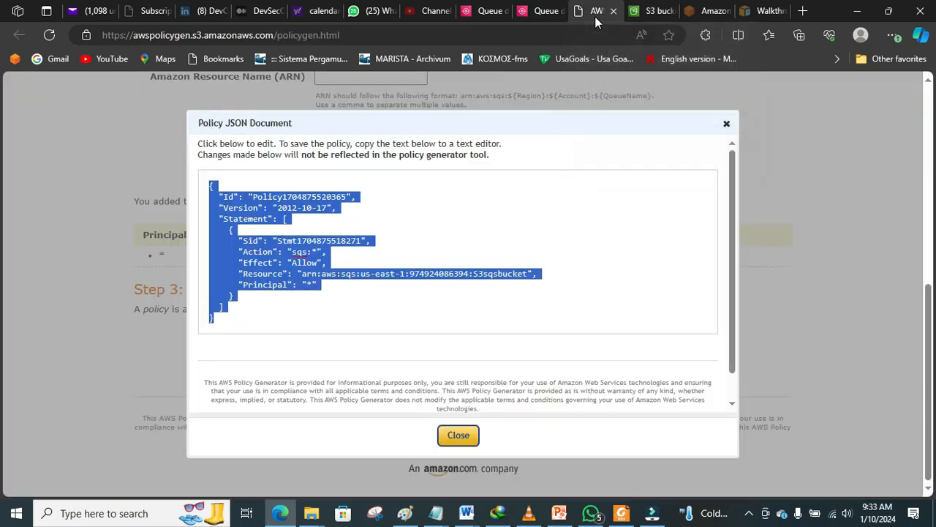
{"action": "left_click", "coordinate": [727, 126]}
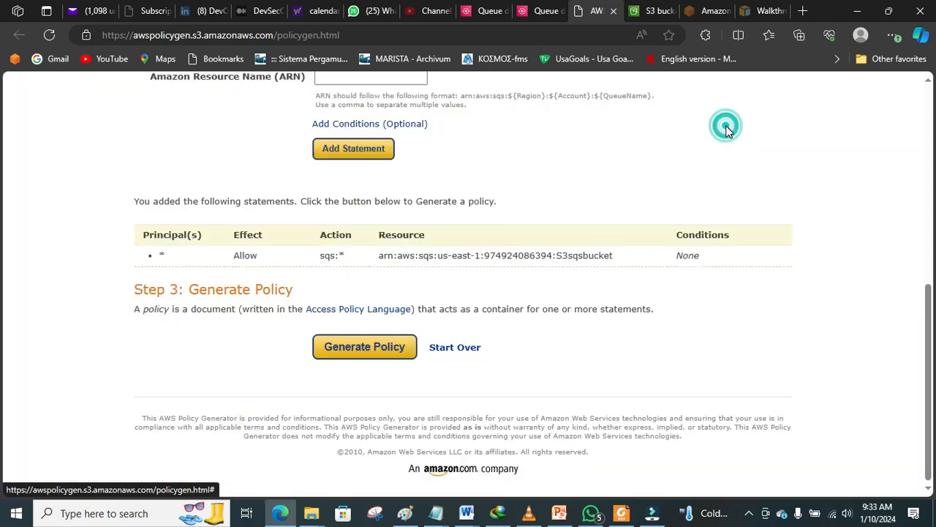
{"action": "left_click", "coordinate": [543, 13]}
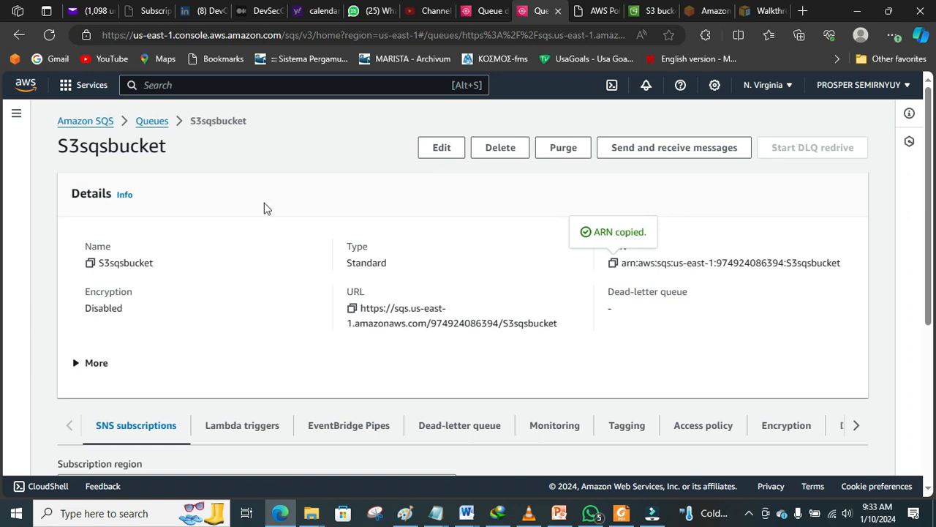
{"action": "left_click", "coordinate": [146, 122]}
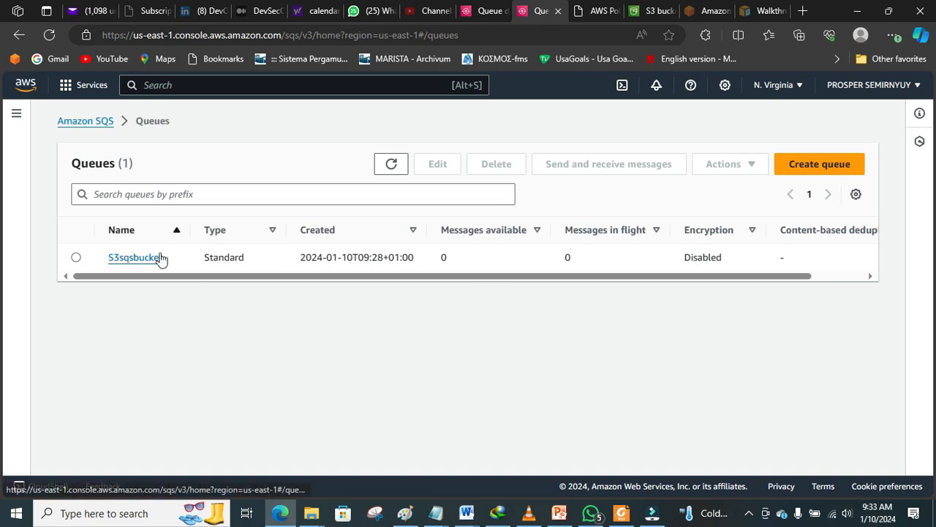
{"action": "left_click", "coordinate": [133, 260]}
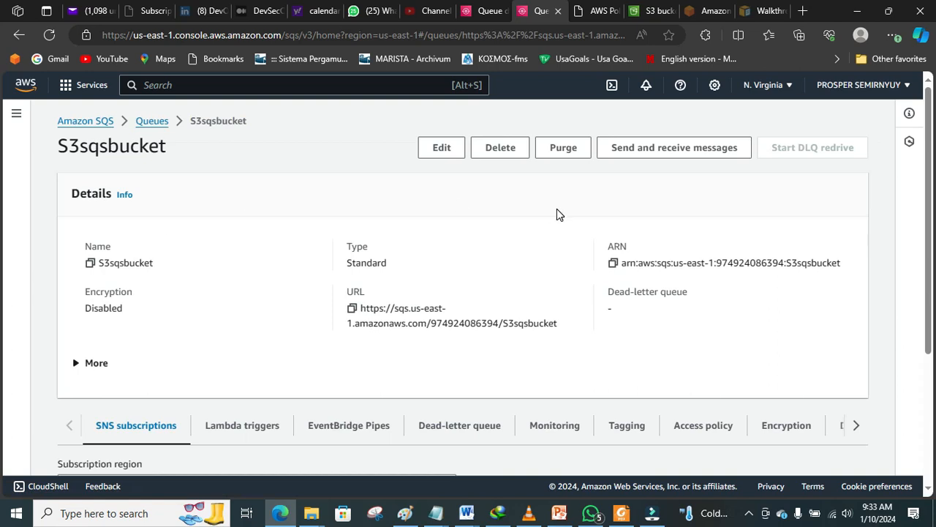
{"action": "left_click", "coordinate": [648, 154]}
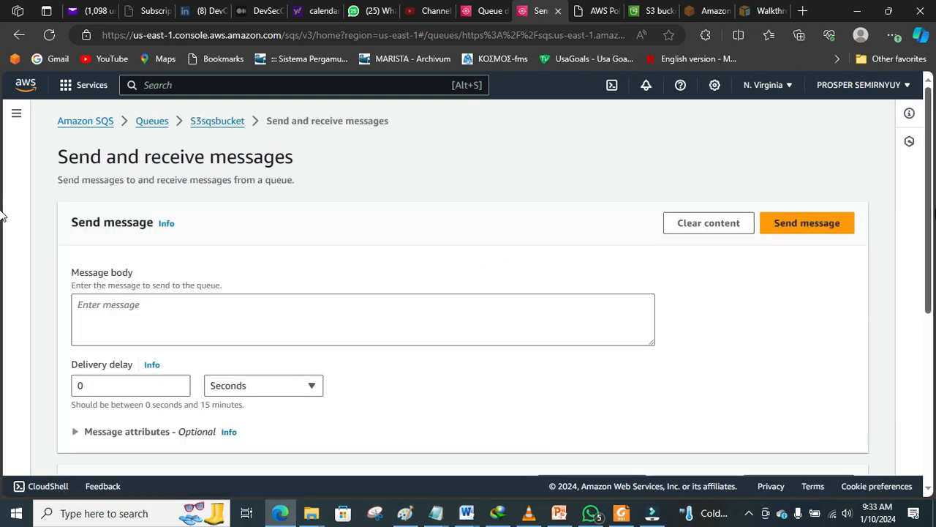
Step: Write the message body 'Hello all you are welcome to AWS solution architect training with VTIAA'
{"action": "scroll", "coordinate": [927, 212], "scroll_direction": "down", "scroll_amount": 1}
{"action": "scroll", "coordinate": [668, 244], "scroll_direction": "up", "scroll_amount": 1}
{"action": "left_click", "coordinate": [467, 311]}
{"action": "type", "text": "Hel"}
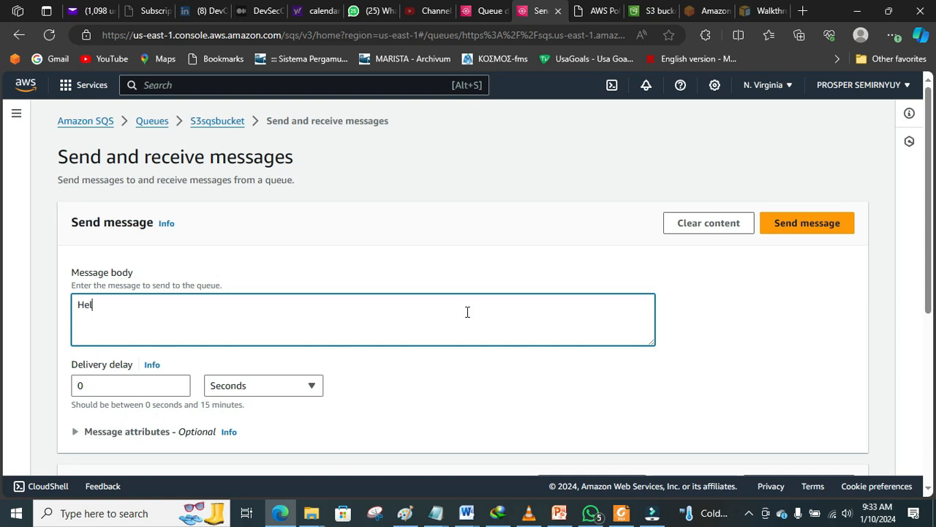
{"action": "type", "text": "lo all you are welcome t"}
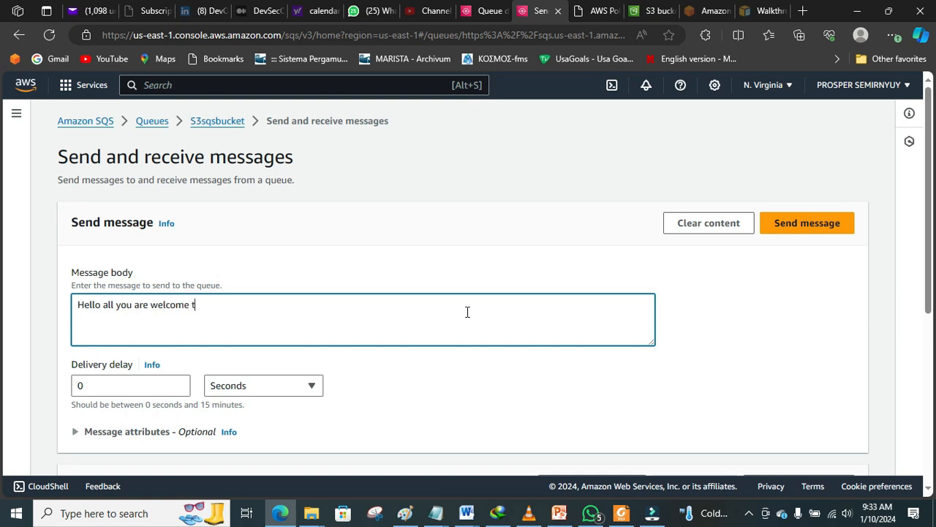
{"action": "type", "text": "o AWS solution architect training "}
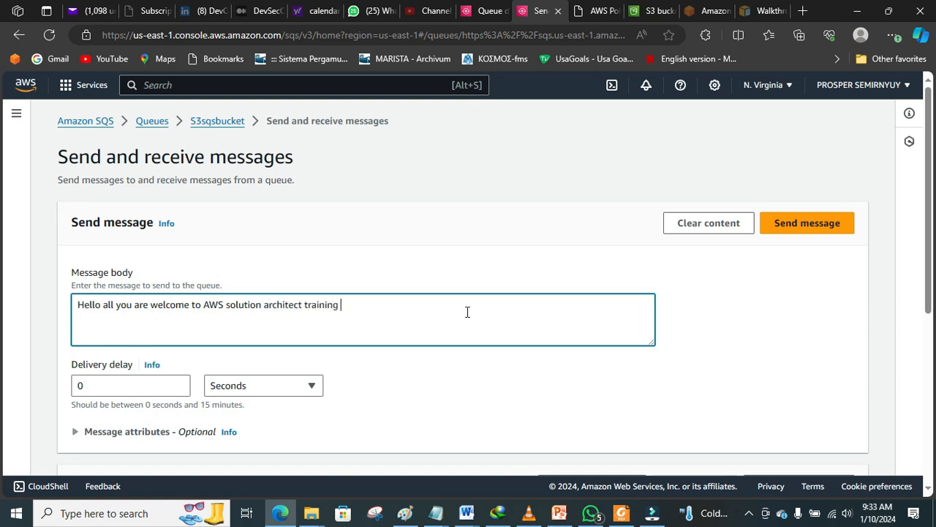
{"action": "type", "text": "with VTIAA"}
Step: Send the test message to S3sqsbucket and go back to the Queues list
{"action": "scroll", "coordinate": [1, 292], "scroll_direction": "down", "scroll_amount": 2}
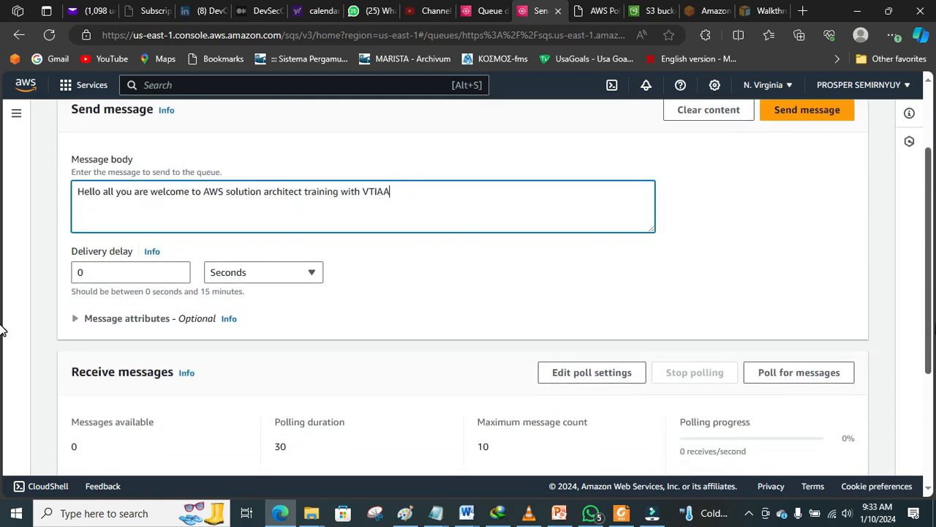
{"action": "scroll", "coordinate": [2, 344], "scroll_direction": "up", "scroll_amount": 1}
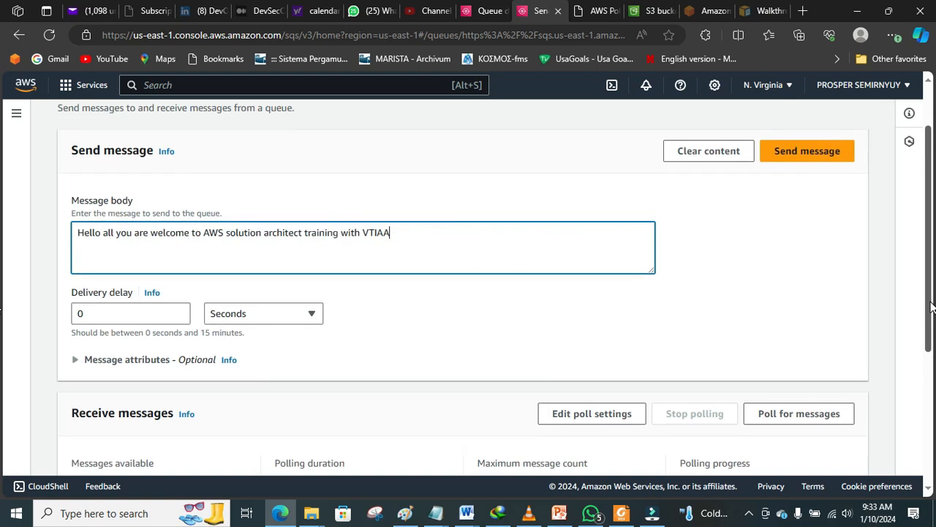
{"action": "left_click", "coordinate": [803, 157]}
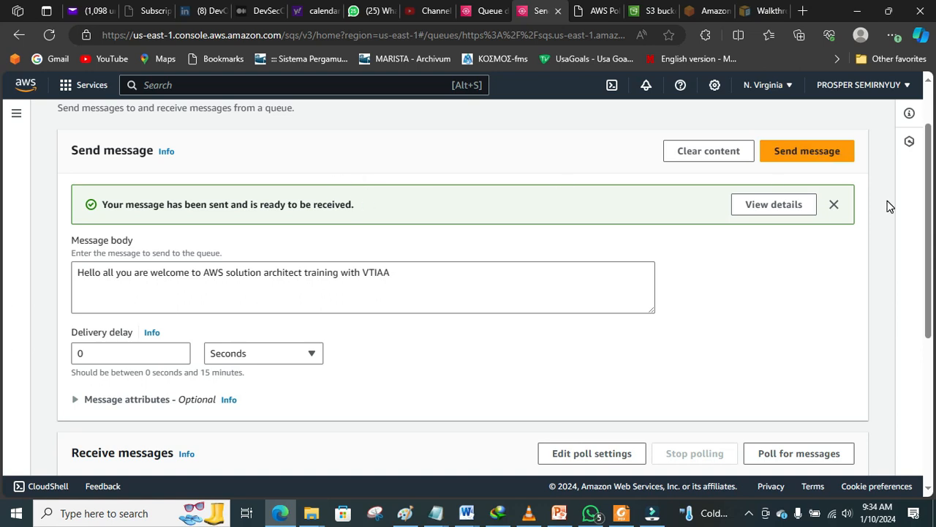
{"action": "scroll", "coordinate": [931, 231], "scroll_direction": "down", "scroll_amount": 2}
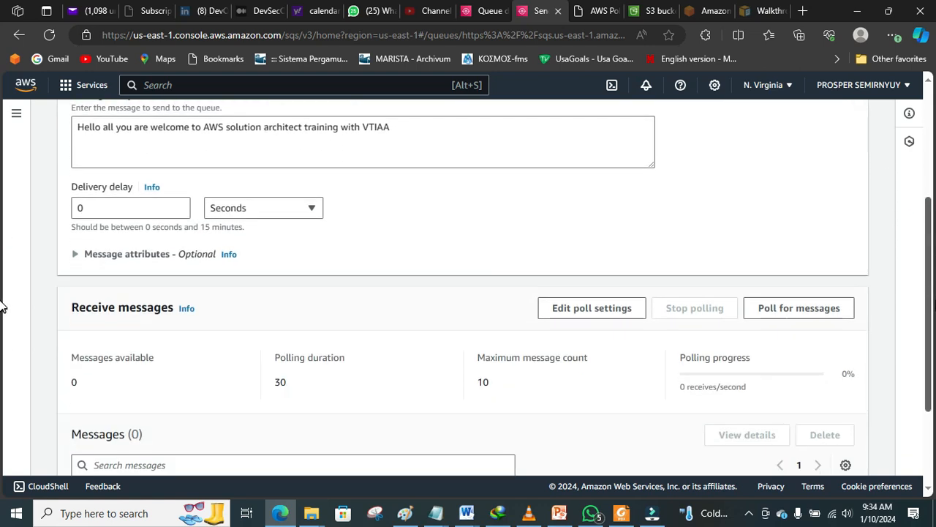
{"action": "scroll", "coordinate": [931, 231], "scroll_direction": "up", "scroll_amount": 4}
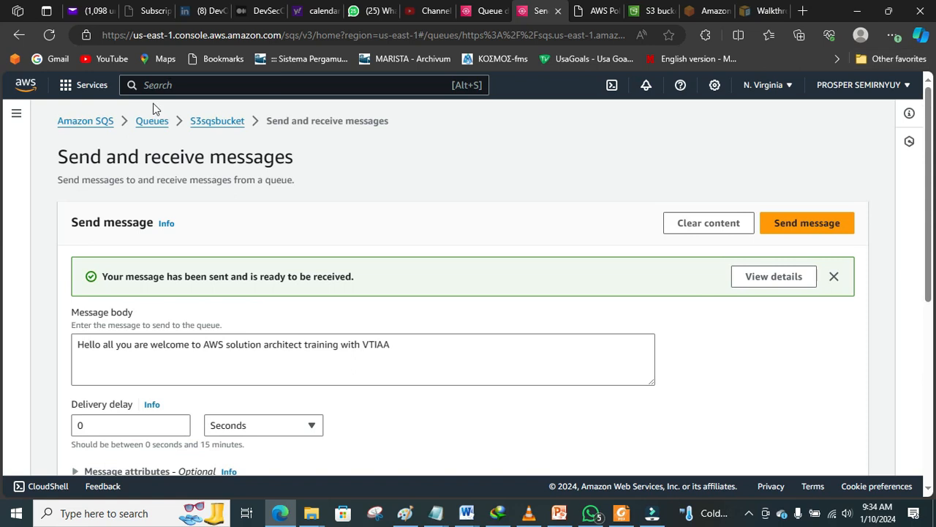
{"action": "left_click", "coordinate": [151, 122]}
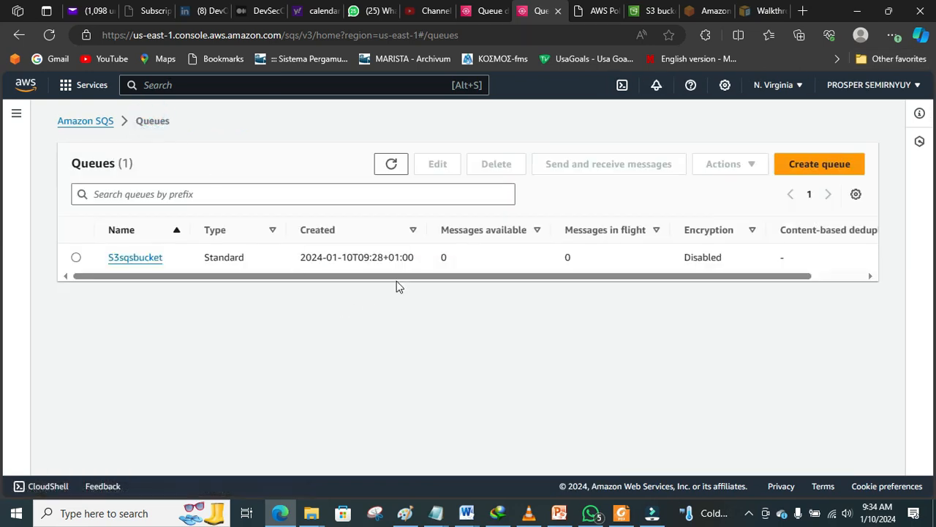
Step: Refresh the queue list to see S3sqsbucket's 1 available message, then switch to Paint
{"action": "left_click", "coordinate": [392, 164]}
{"action": "left_click", "coordinate": [408, 516]}
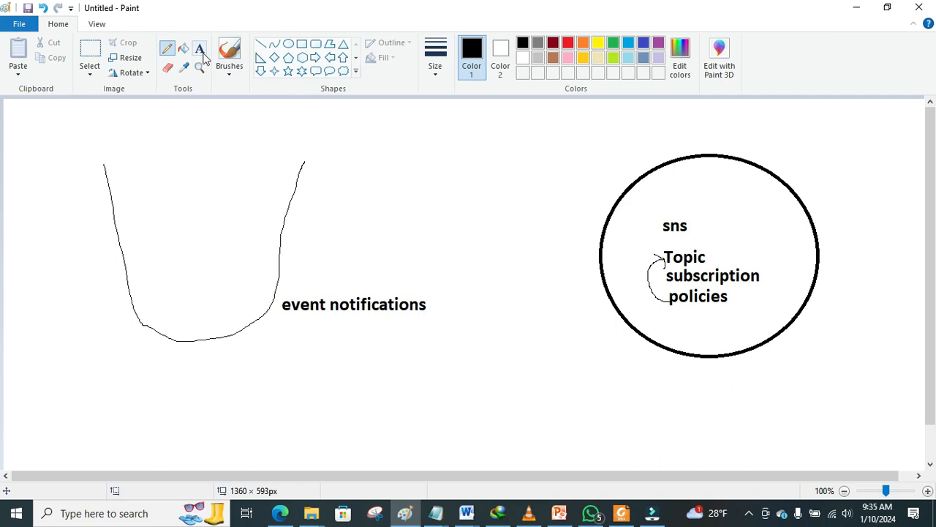
Step: Add the text note 'SNS---- SELF/TEAM NOT' above the Paint drawing
{"action": "left_click", "coordinate": [199, 49]}
{"action": "left_click", "coordinate": [343, 136]}
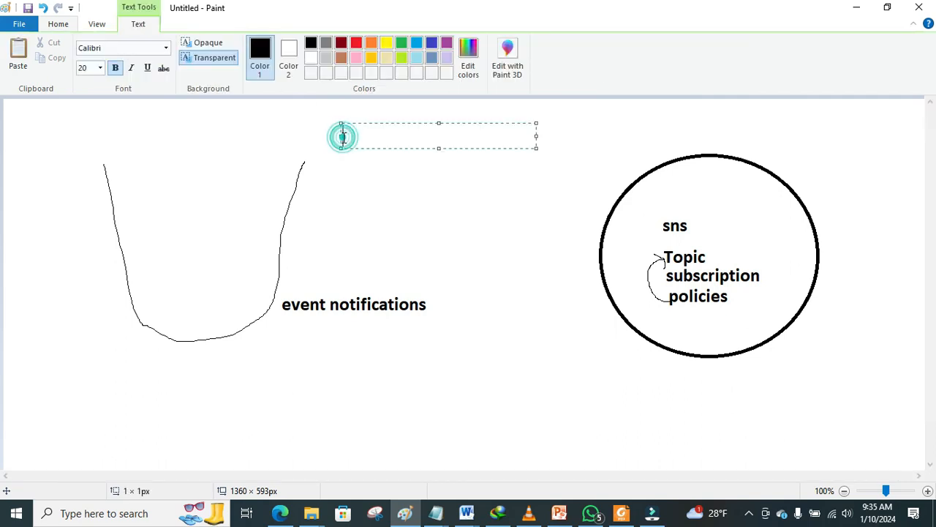
{"action": "type", "text": "SNS"}
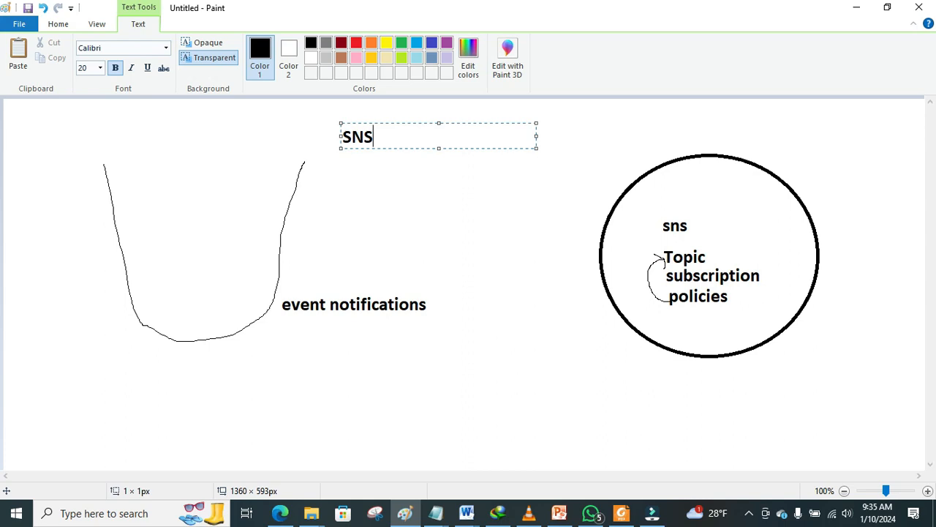
{"action": "type", "text": "---- SELF/"}
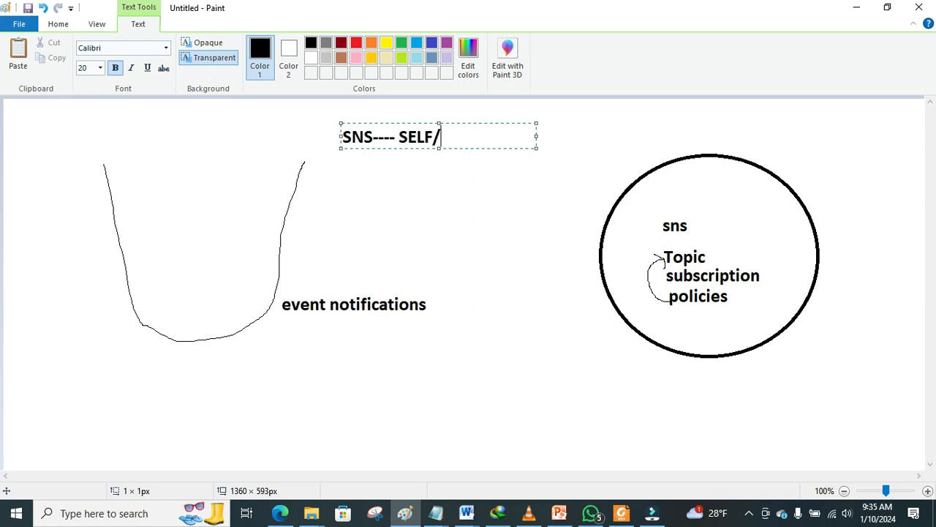
{"action": "type", "text": "TEAM NOT"}
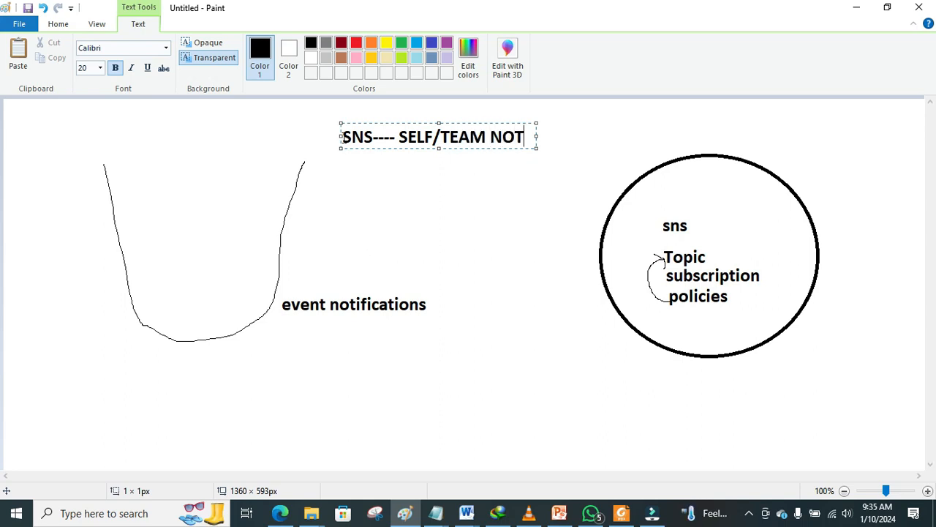
{"action": "left_click", "coordinate": [349, 180]}
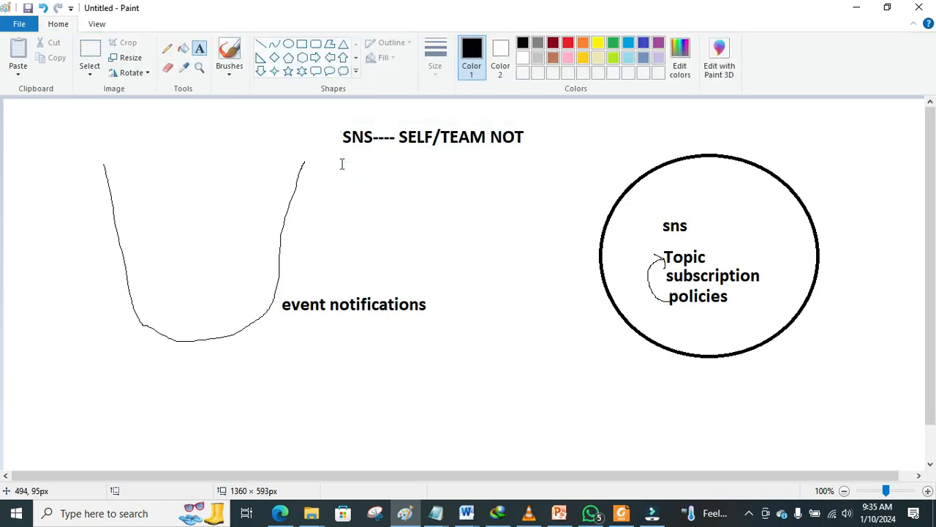
Step: Add the note 'SQS--- app notification' below it, then return to the SQS queue list
{"action": "left_click", "coordinate": [344, 162]}
{"action": "type", "text": "SQ"}
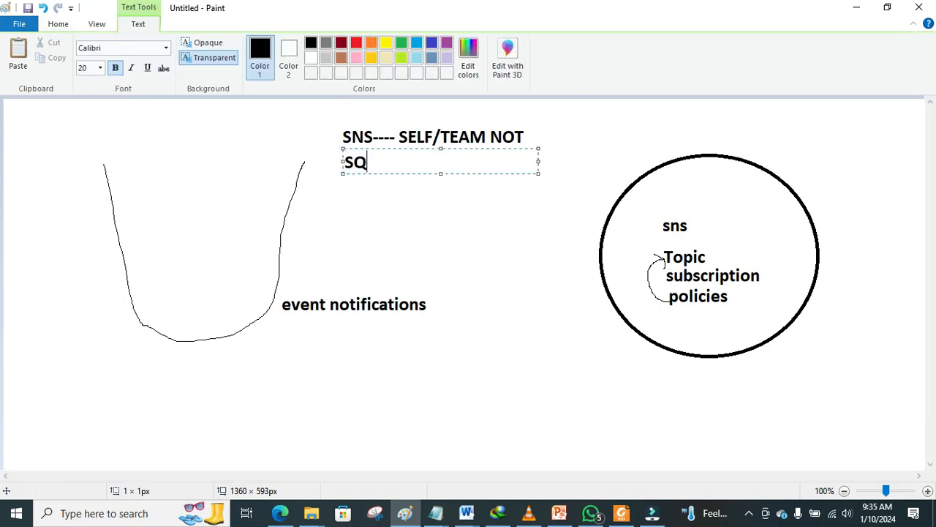
{"action": "type", "text": "S--- app n"}
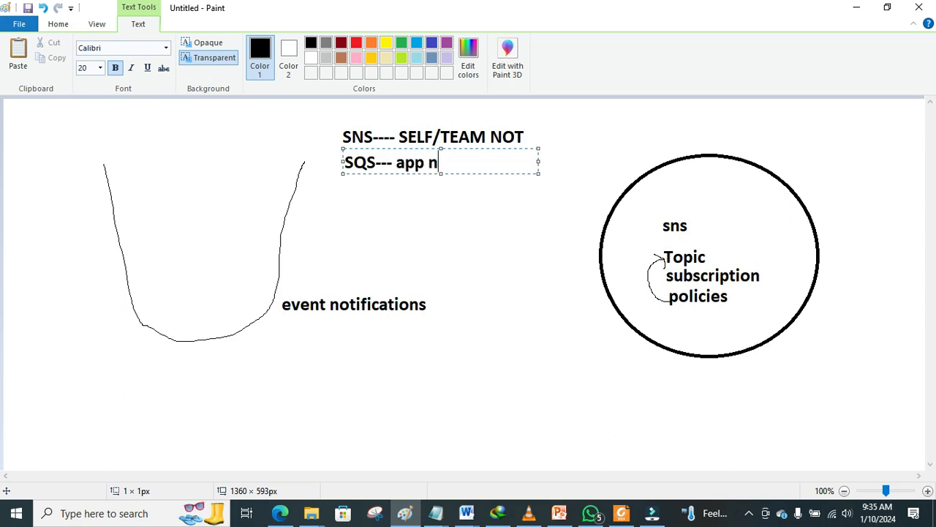
{"action": "type", "text": "otification"}
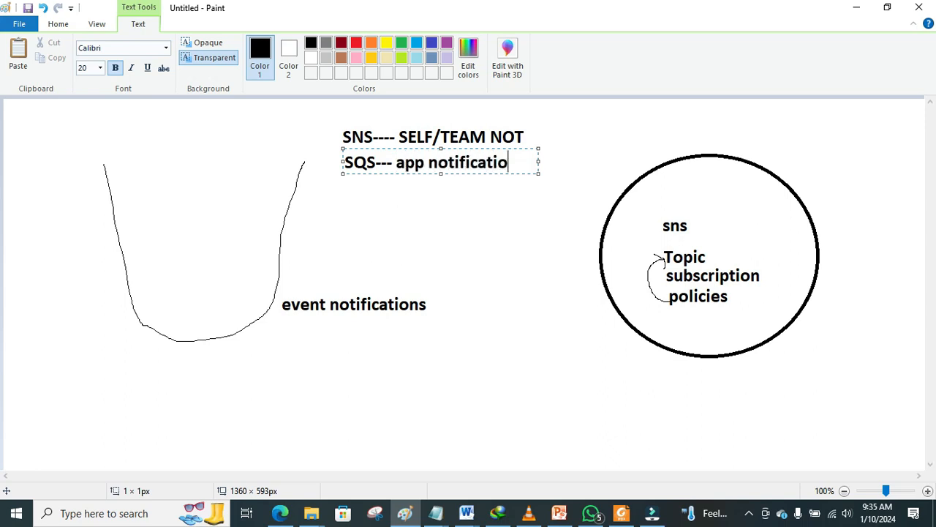
{"action": "left_click", "coordinate": [447, 210]}
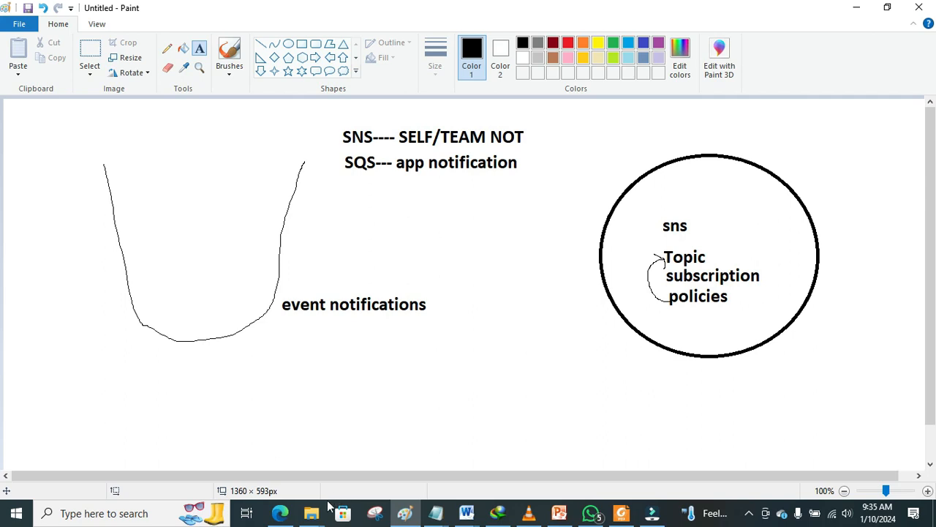
{"action": "left_click", "coordinate": [283, 515]}
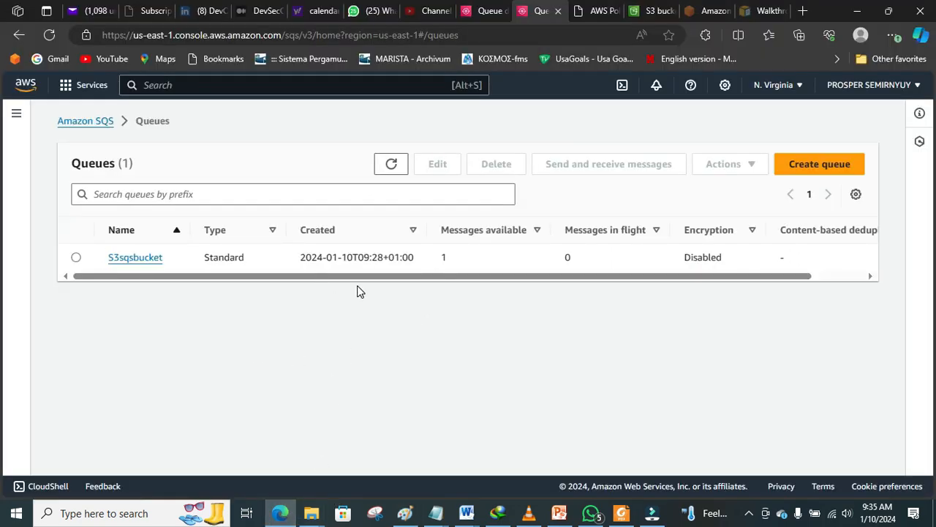
Step: Delete the S3sqsbucket queue by confirming with 'confirm', then bring up the DAY 21 S3 Buckets slide
{"action": "left_click", "coordinate": [76, 257]}
{"action": "left_click", "coordinate": [495, 165]}
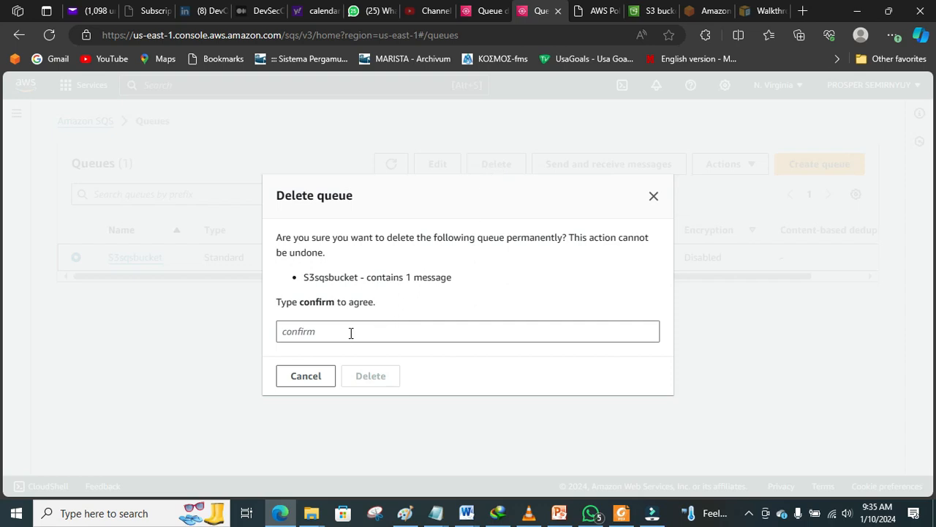
{"action": "left_click_drag", "start_coordinate": [335, 305], "coordinate": [302, 305]}
{"action": "key", "text": "ctrl+c"}
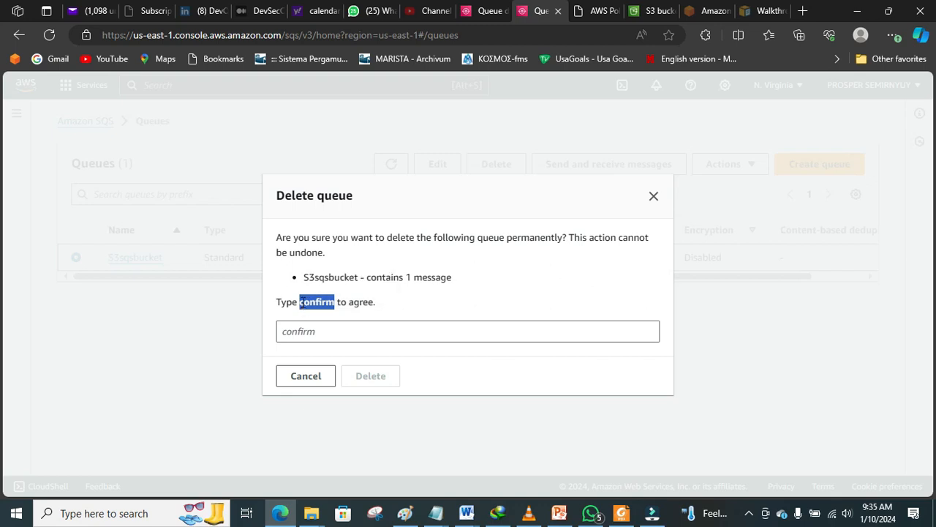
{"action": "left_click", "coordinate": [323, 334]}
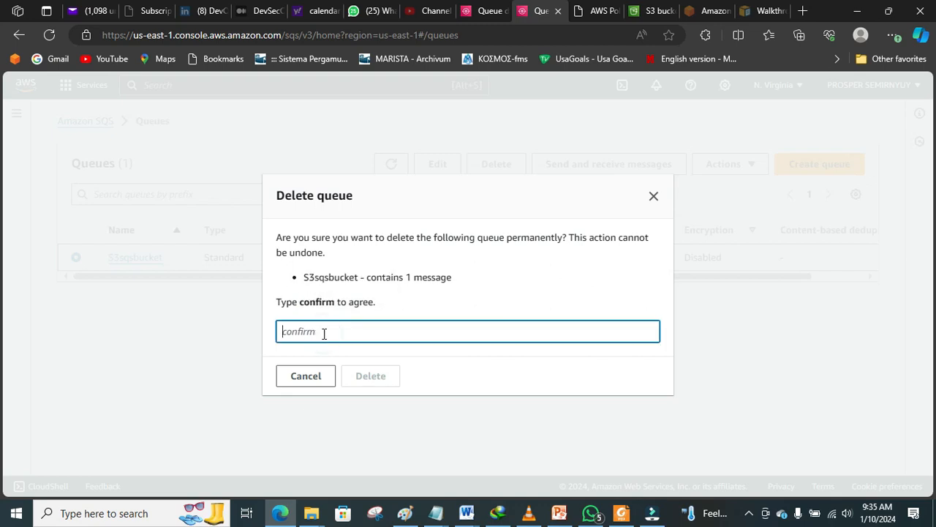
{"action": "right_click", "coordinate": [324, 332]}
{"action": "left_click", "coordinate": [368, 182]}
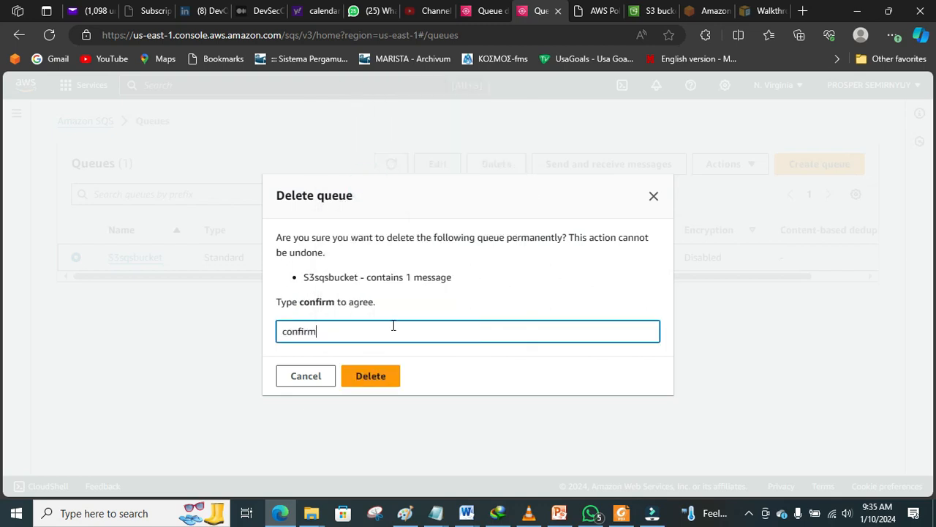
{"action": "left_click", "coordinate": [368, 386]}
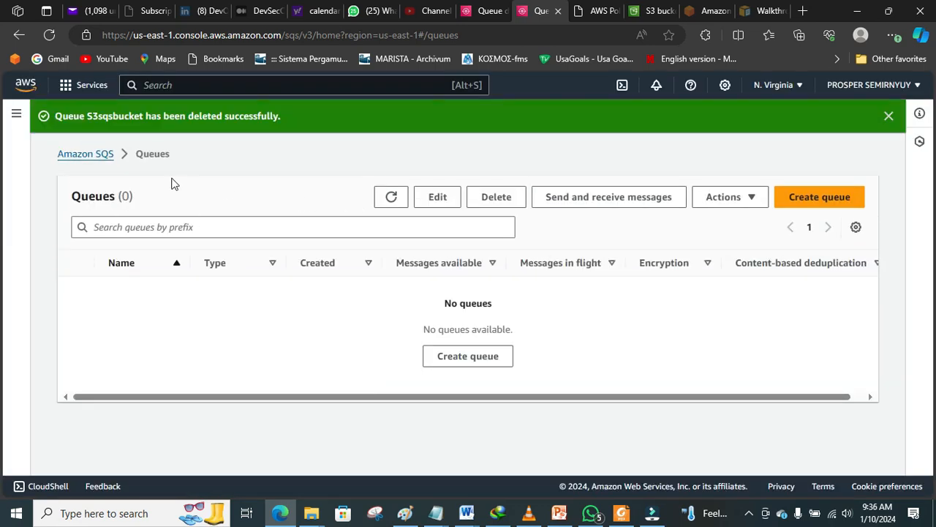
{"action": "left_click", "coordinate": [94, 155]}
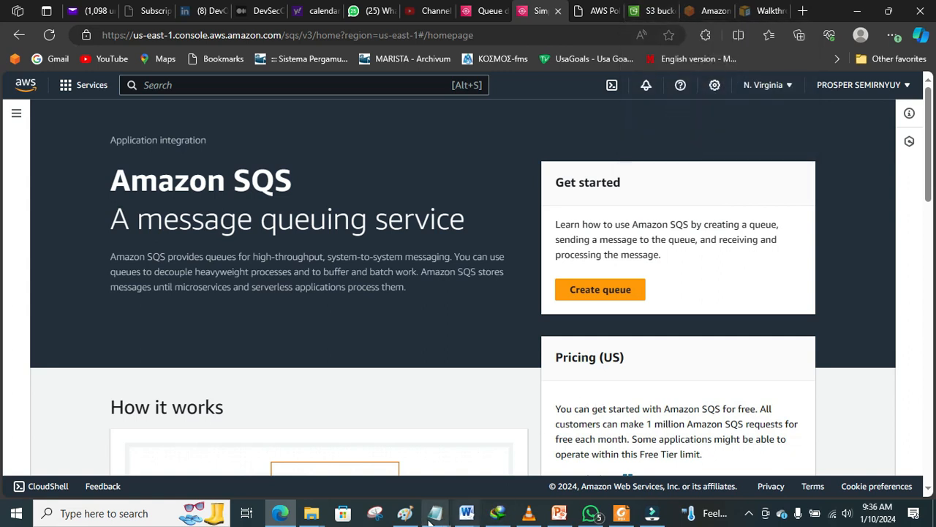
{"action": "left_click", "coordinate": [560, 512]}
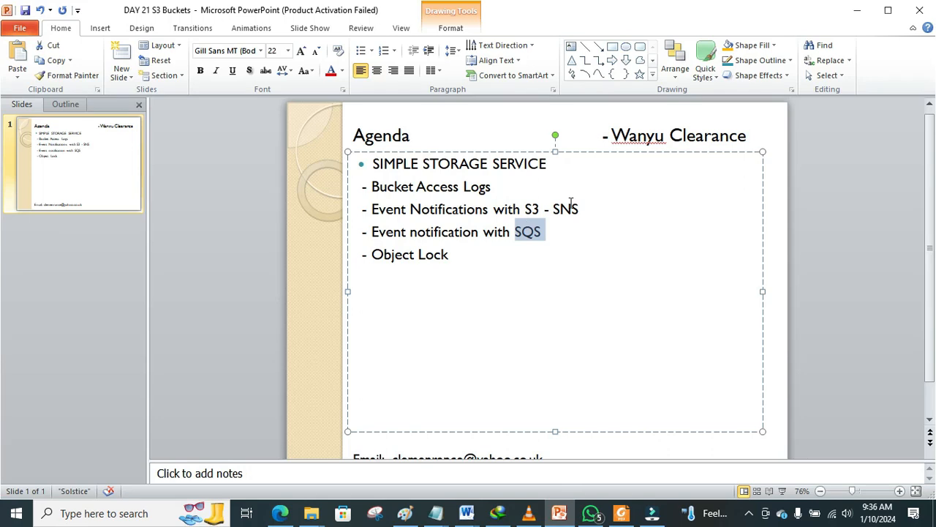
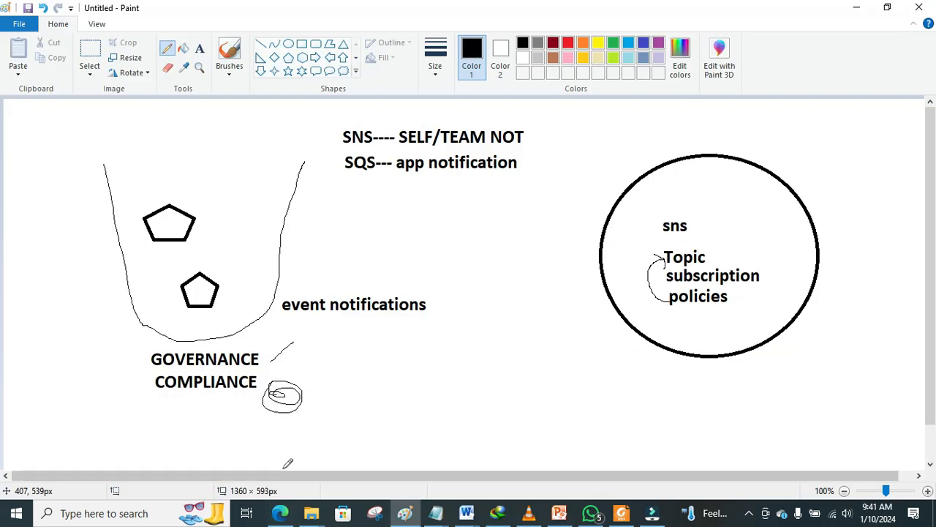
Step: Bring the browser window back in front of the Paint drawing
{"action": "left_click", "coordinate": [280, 514]}
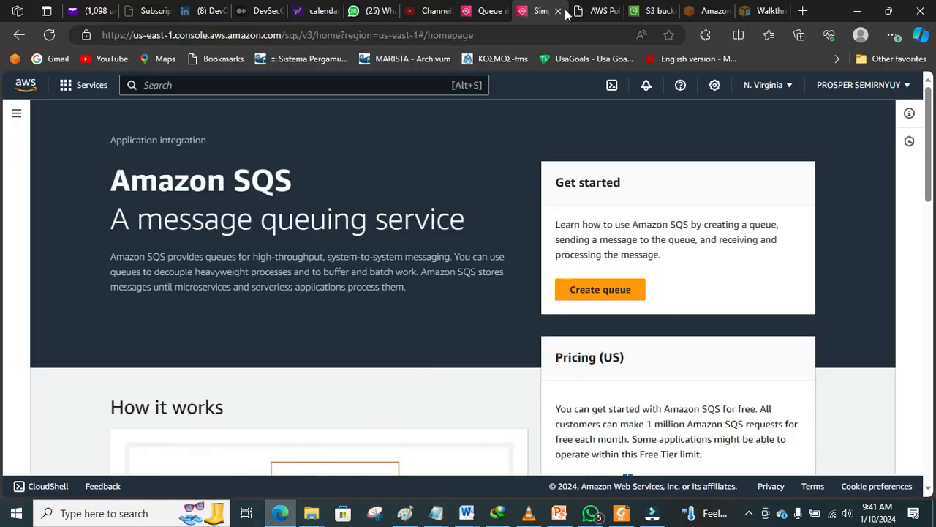
Step: Delete the sqsbucketvtia bucket by pasting its copied name into the confirmation field
{"action": "left_click", "coordinate": [650, 11]}
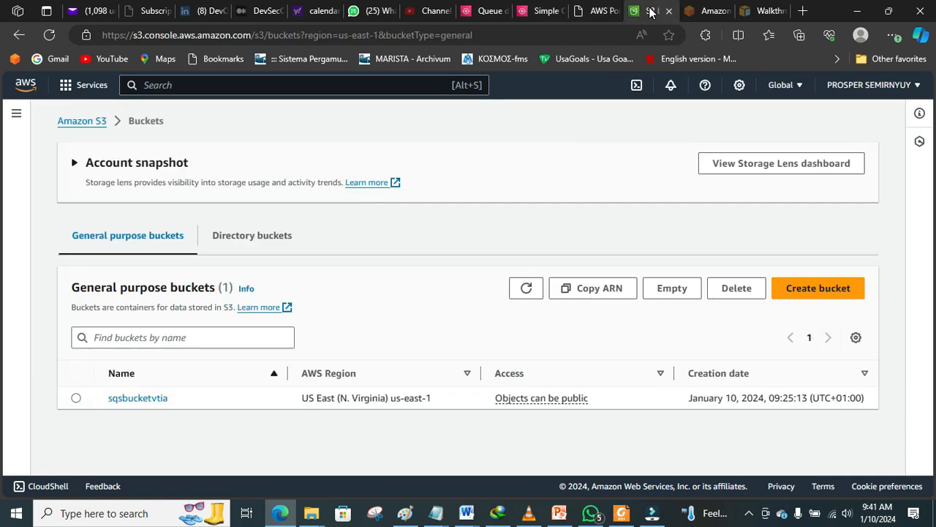
{"action": "left_click", "coordinate": [76, 399]}
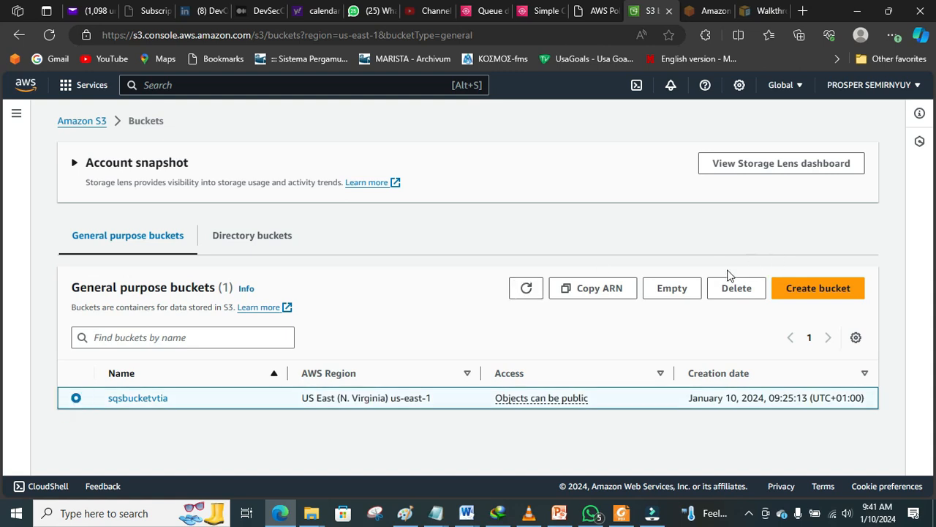
{"action": "left_click", "coordinate": [731, 289]}
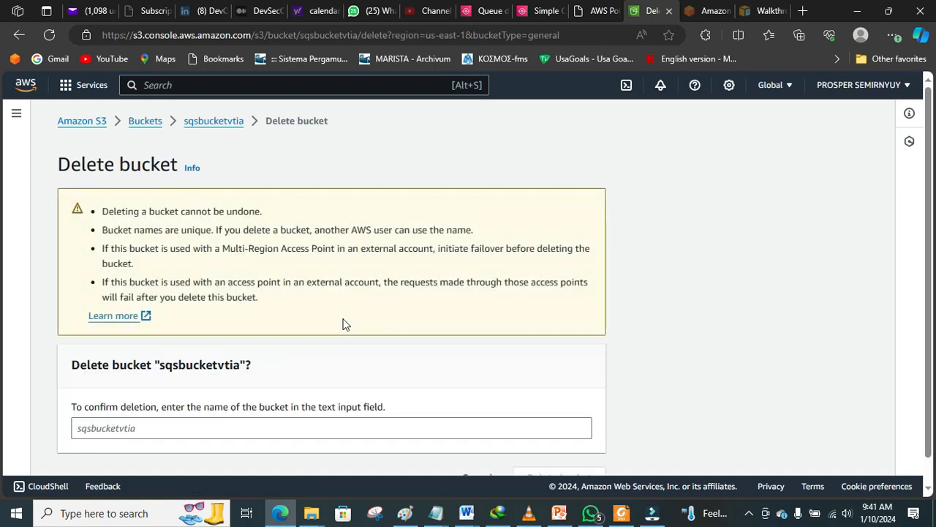
{"action": "double_click", "coordinate": [241, 367]}
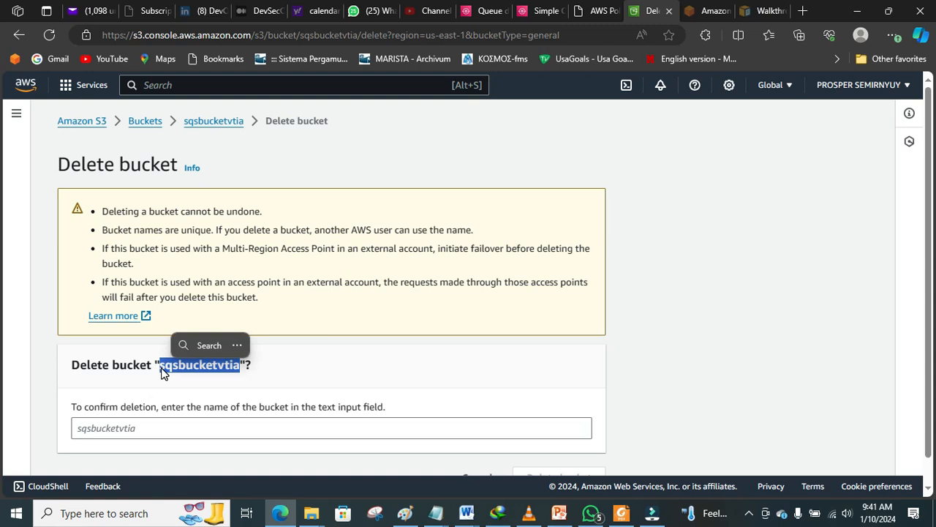
{"action": "left_click", "coordinate": [163, 370]}
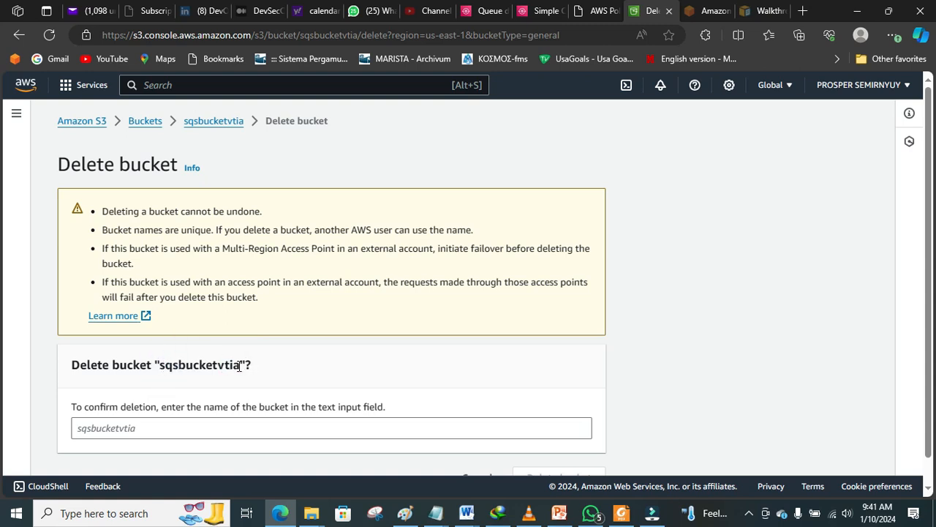
{"action": "left_click_drag", "start_coordinate": [239, 366], "coordinate": [160, 366]}
{"action": "key", "text": "ctrl+c"}
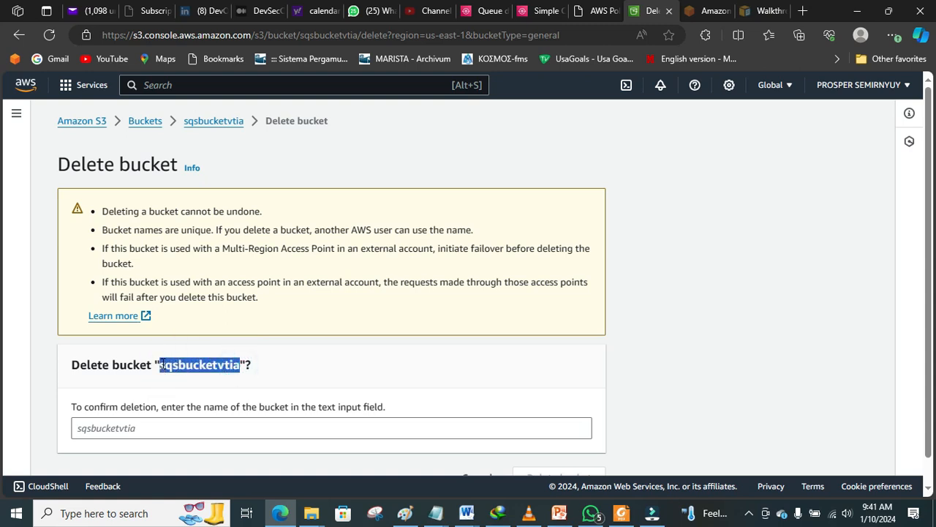
{"action": "left_click", "coordinate": [161, 428]}
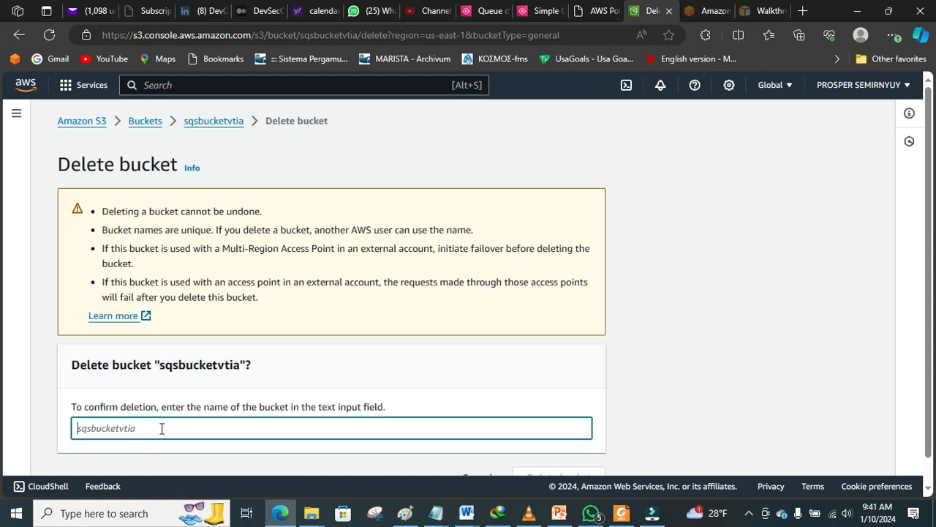
{"action": "key", "text": "ctrl+v"}
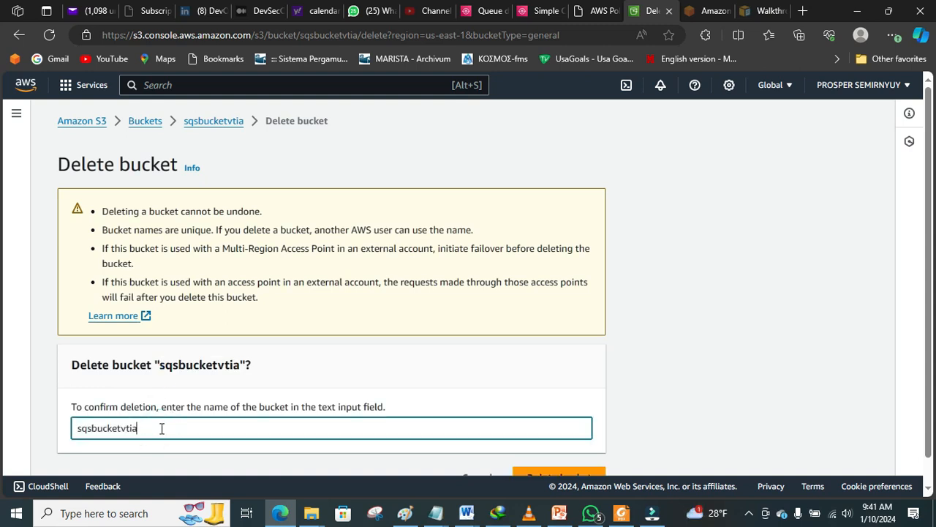
{"action": "left_click", "coordinate": [553, 475]}
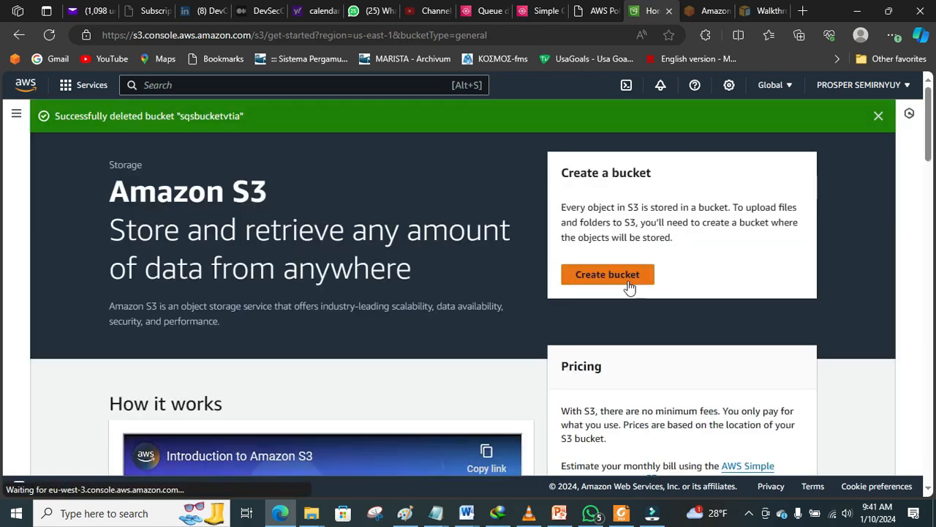
{"action": "left_click", "coordinate": [626, 282]}
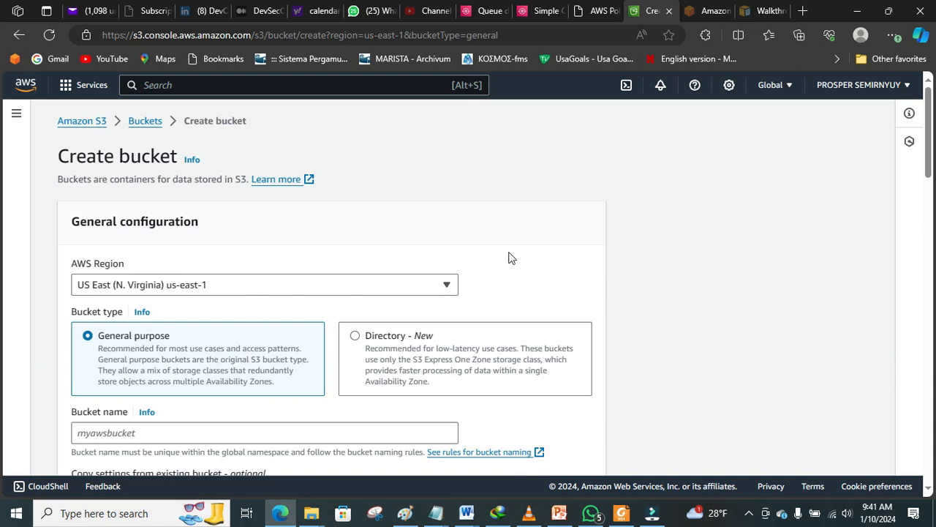
Step: Enter an uppercase name for the new bucket
{"action": "left_click_drag", "start_coordinate": [927, 143], "coordinate": [929, 175]}
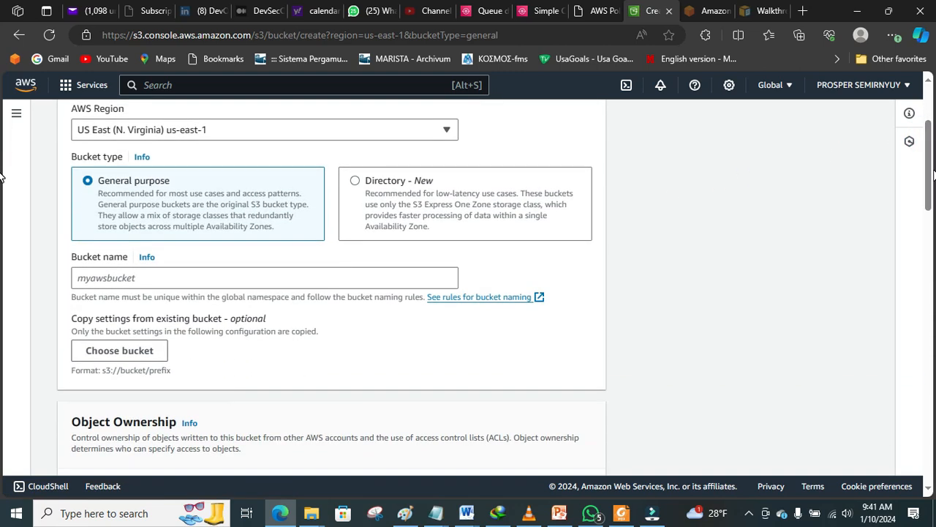
{"action": "left_click", "coordinate": [406, 274]}
{"action": "type", "text": "BUCKETBLOCA"}
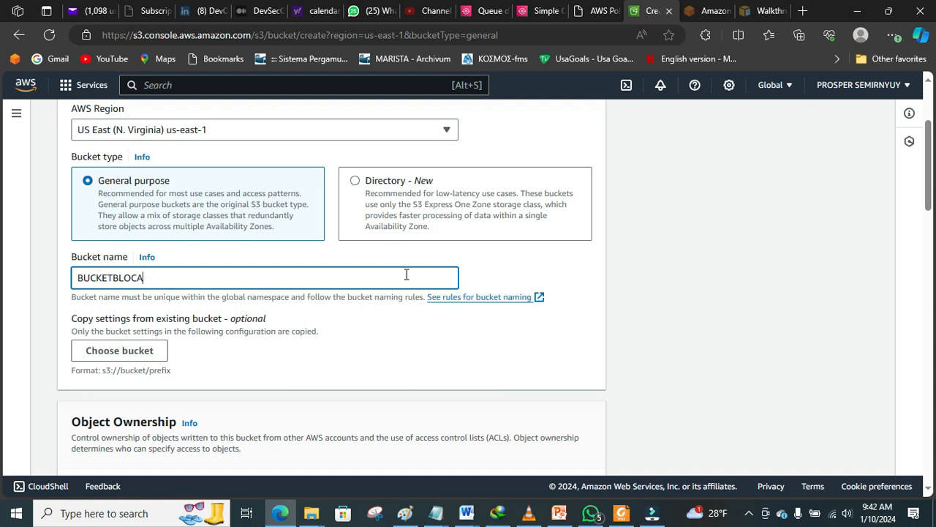
{"action": "type", "text": "GE"}
Step: Enable ACLs and turn off Block all public access, acknowledging the bucket may become public
{"action": "scroll", "coordinate": [2, 263], "scroll_direction": "down", "scroll_amount": 5}
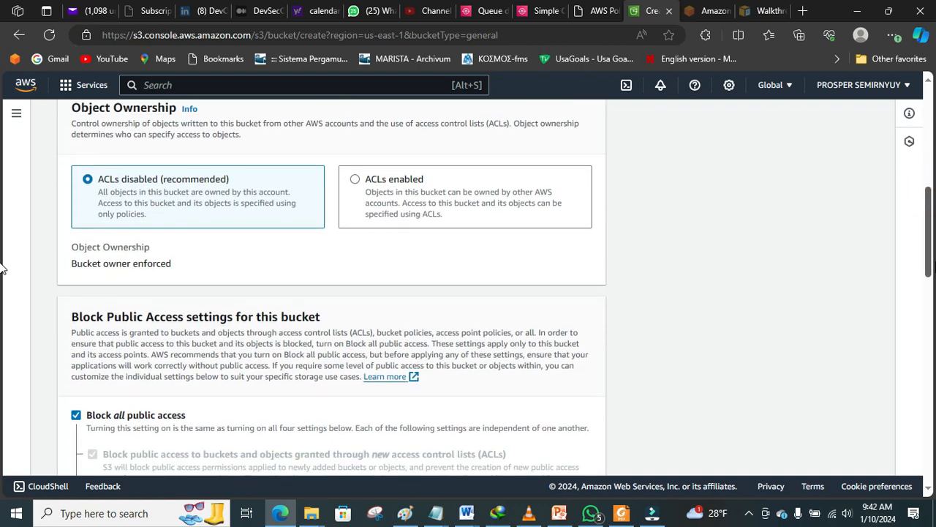
{"action": "left_click", "coordinate": [496, 179]}
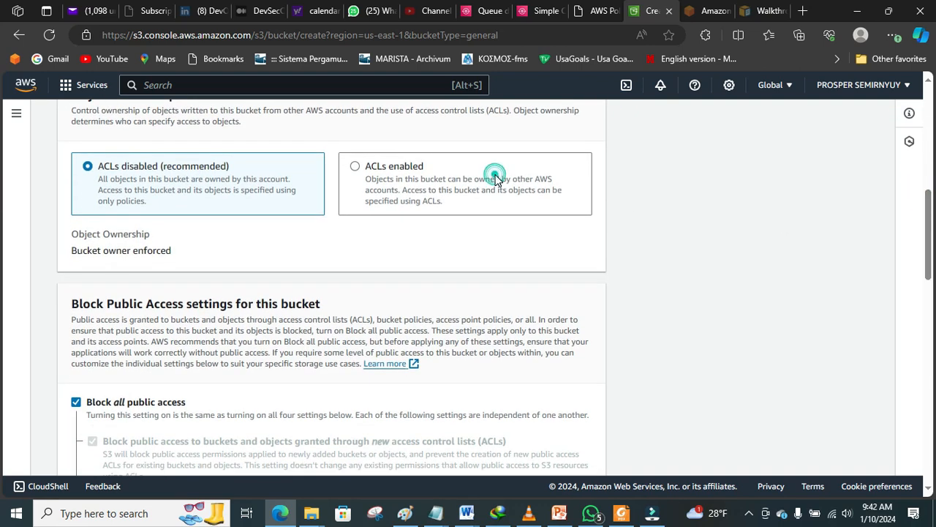
{"action": "left_click_drag", "start_coordinate": [932, 191], "coordinate": [931, 214]}
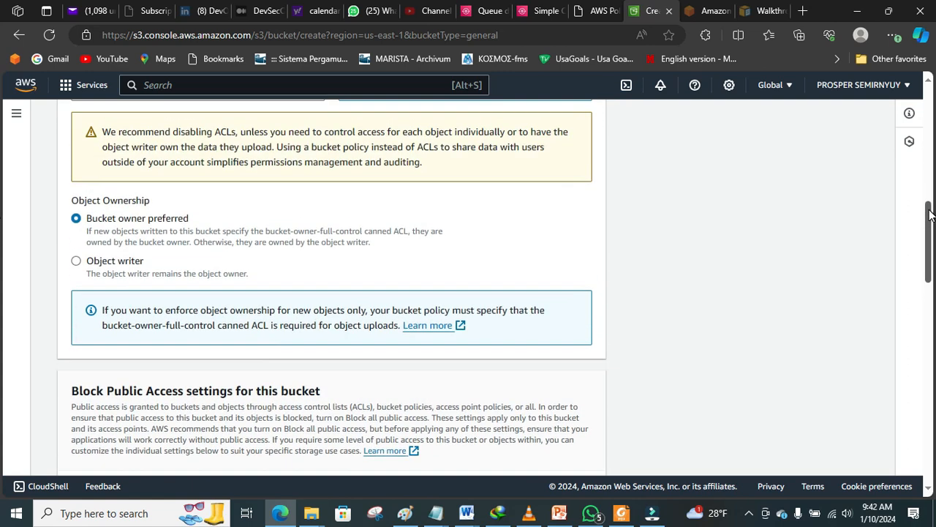
{"action": "scroll", "coordinate": [931, 213], "scroll_direction": "down", "scroll_amount": 4}
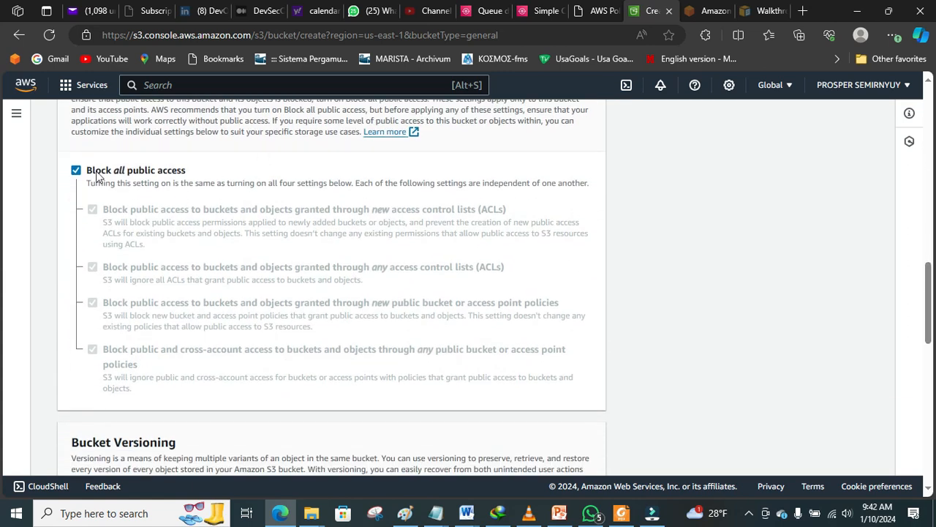
{"action": "left_click", "coordinate": [76, 171]}
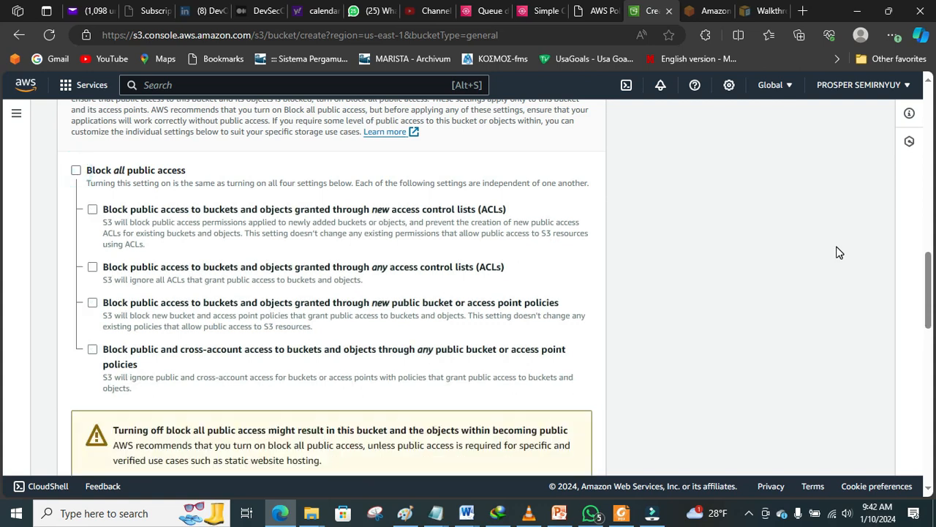
{"action": "left_click_drag", "start_coordinate": [932, 274], "coordinate": [919, 321]}
{"action": "left_click", "coordinate": [118, 213]}
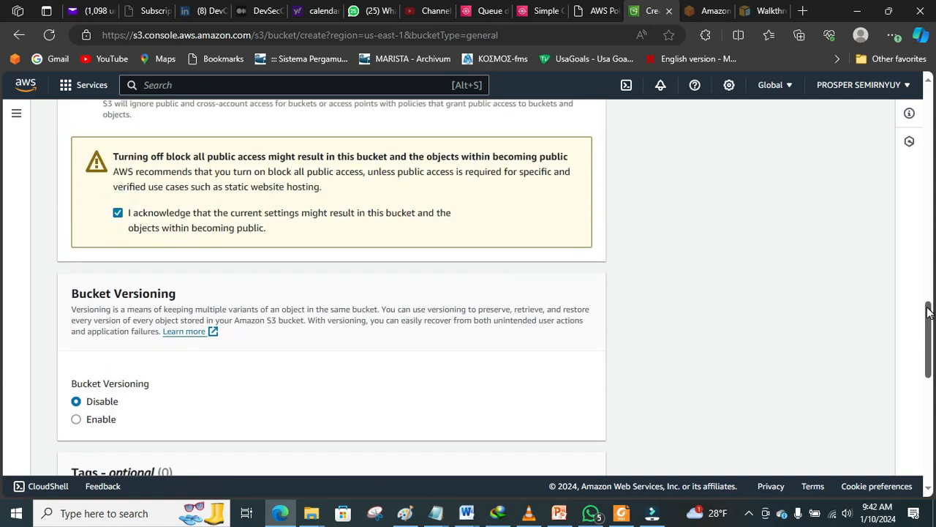
{"action": "left_click_drag", "start_coordinate": [929, 313], "coordinate": [929, 341]}
Step: Enable Object Lock under Advanced settings and acknowledge its permanent locking
{"action": "scroll", "coordinate": [3, 347], "scroll_direction": "down", "scroll_amount": 3}
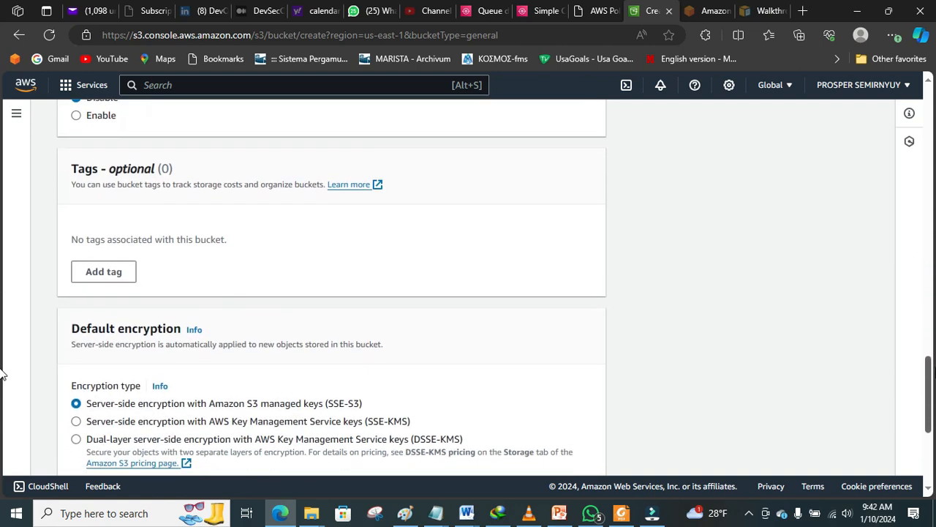
{"action": "scroll", "coordinate": [2, 377], "scroll_direction": "down", "scroll_amount": 3}
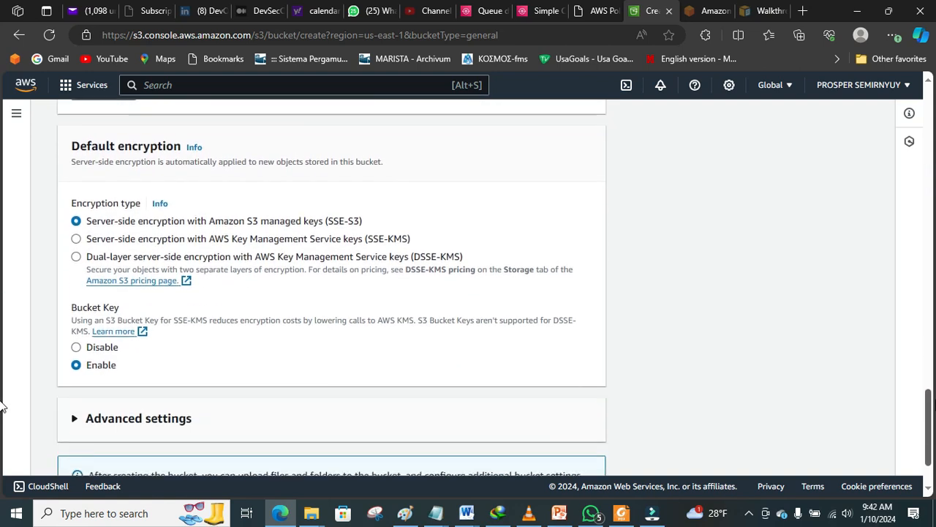
{"action": "scroll", "coordinate": [3, 417], "scroll_direction": "down", "scroll_amount": 1}
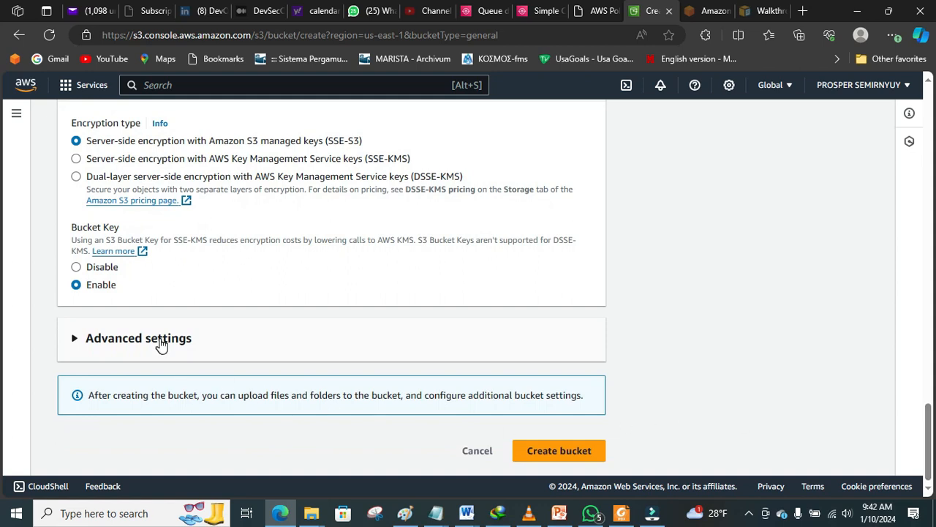
{"action": "left_click", "coordinate": [161, 340]}
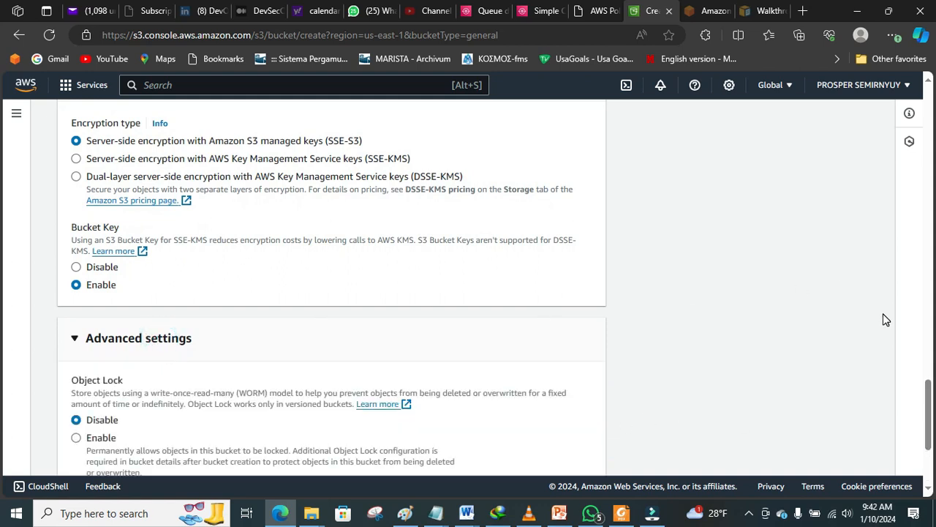
{"action": "scroll", "coordinate": [4, 388], "scroll_direction": "down", "scroll_amount": 2}
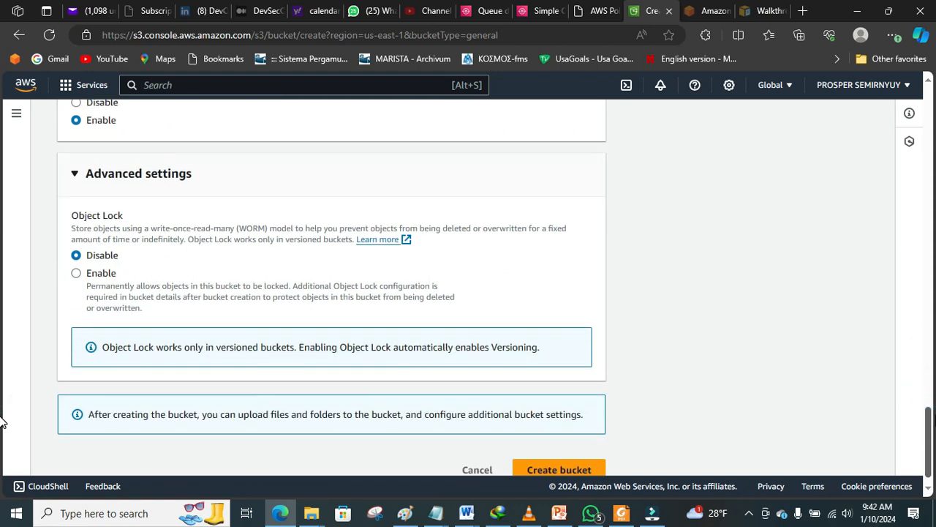
{"action": "left_click", "coordinate": [76, 275]}
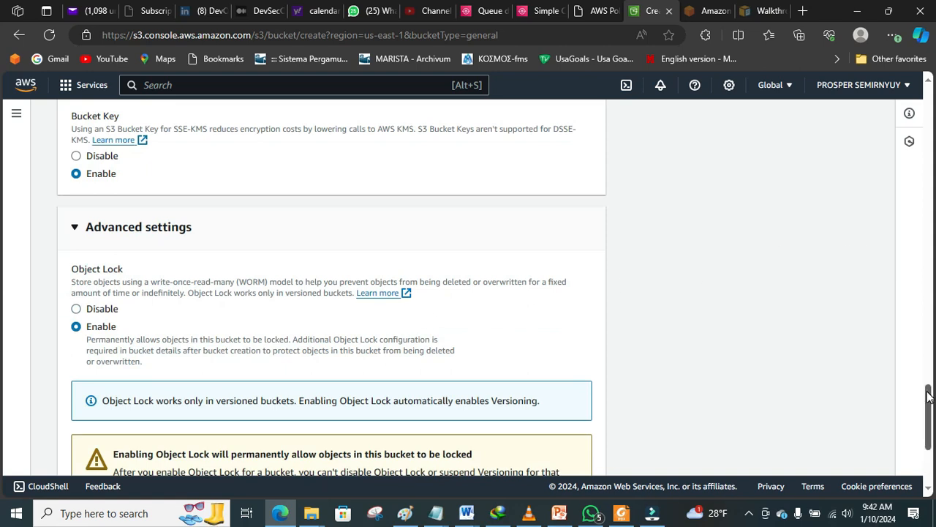
{"action": "left_click_drag", "start_coordinate": [929, 396], "coordinate": [931, 429]}
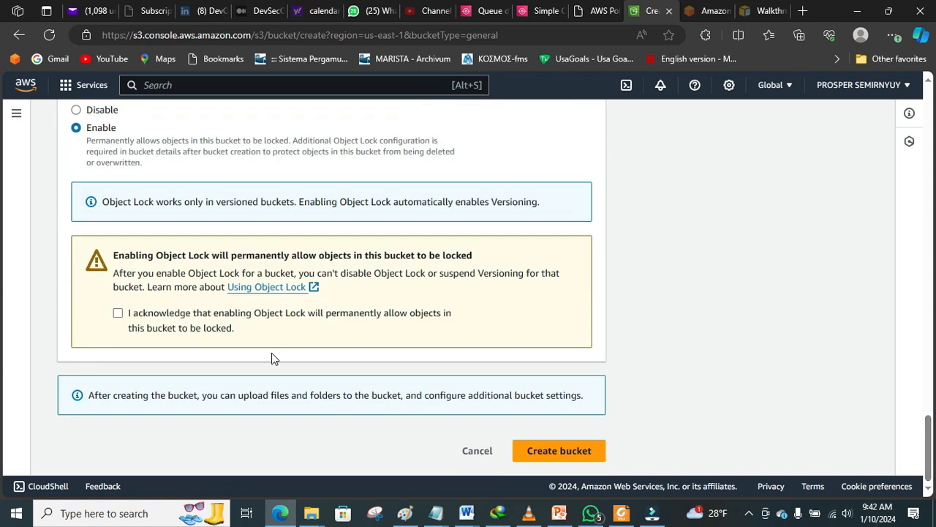
{"action": "left_click", "coordinate": [119, 315]}
Step: After the uppercase name is rejected, replace it with bucketblocage
{"action": "left_click", "coordinate": [538, 452]}
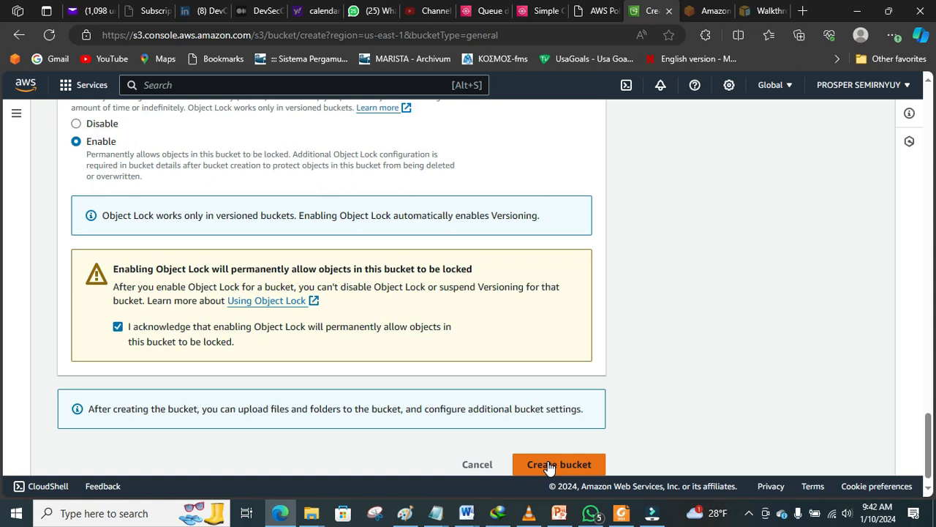
{"action": "left_click", "coordinate": [549, 465]}
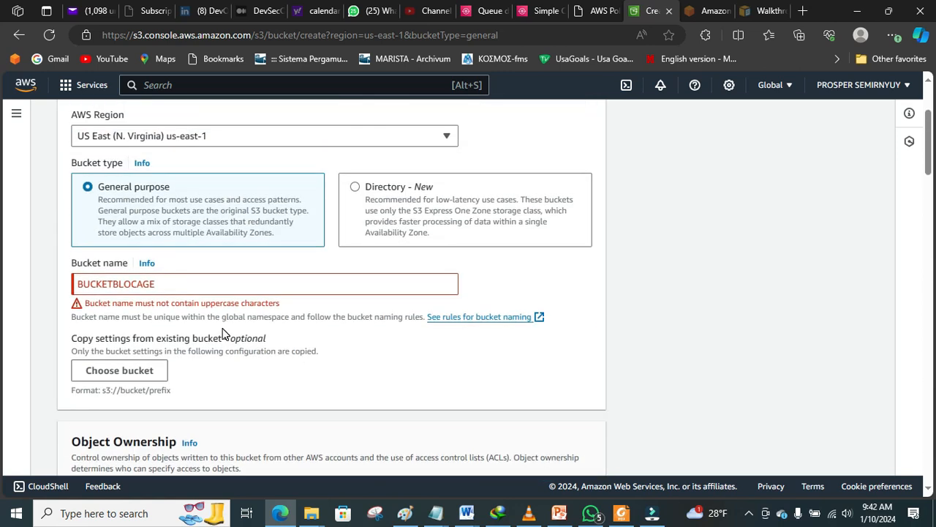
{"action": "left_click", "coordinate": [194, 282]}
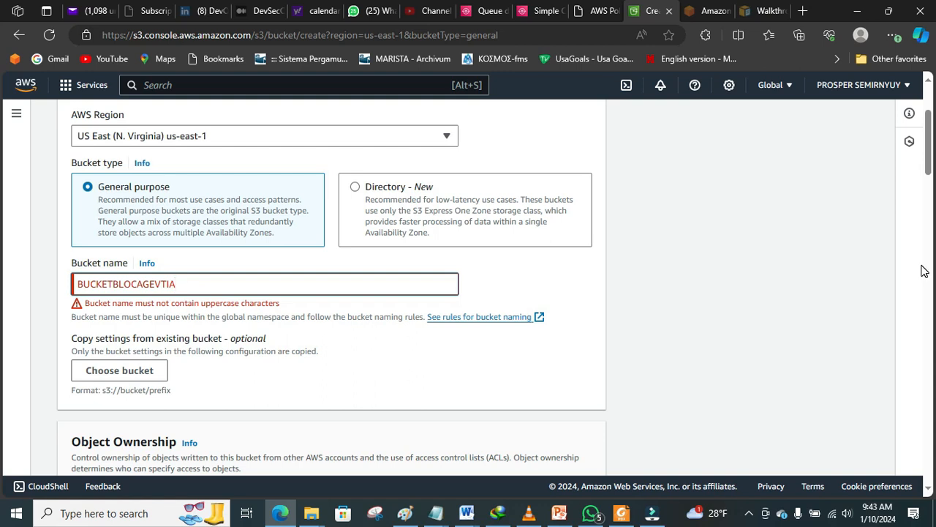
{"action": "key", "text": "BackSpace"}
{"action": "key", "text": "BackSpace"}
{"action": "key", "text": "BackSpace"}
{"action": "key", "text": "BackSpace"}
{"action": "key", "text": "BackSpace"}
{"action": "key", "text": "BackSpace"}
{"action": "key", "text": "BackSpace"}
{"action": "key", "text": "BackSpace"}
{"action": "key", "text": "BackSpace"}
{"action": "key", "text": "BackSpace"}
{"action": "key", "text": "BackSpace"}
{"action": "key", "text": "BackSpace"}
{"action": "key", "text": "BackSpace"}
{"action": "key", "text": "BackSpace"}
{"action": "key", "text": "BackSpace"}
{"action": "key", "text": "BackSpace"}
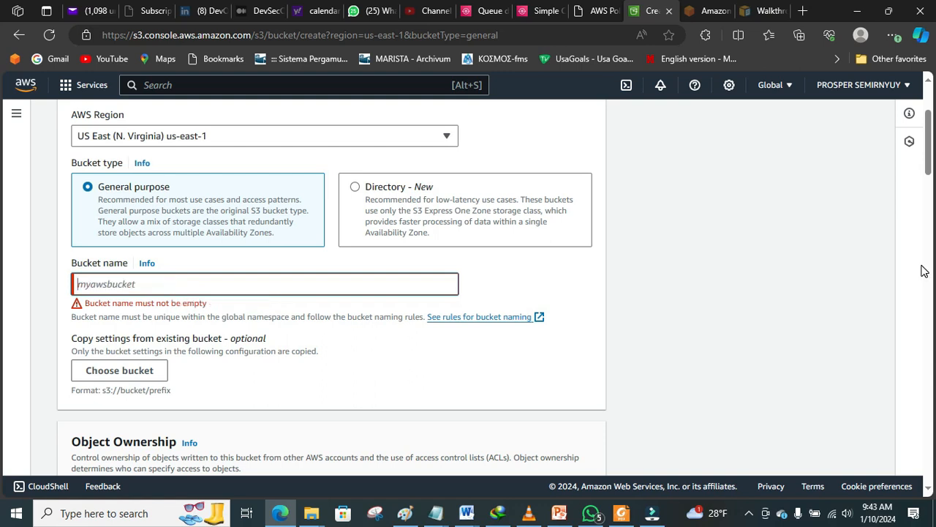
{"action": "type", "text": "bucket"}
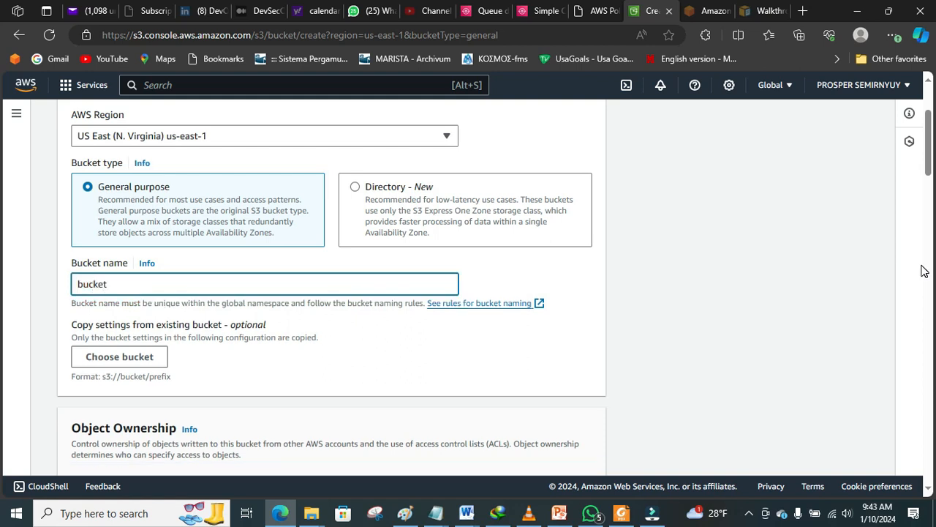
{"action": "type", "text": "blocage"}
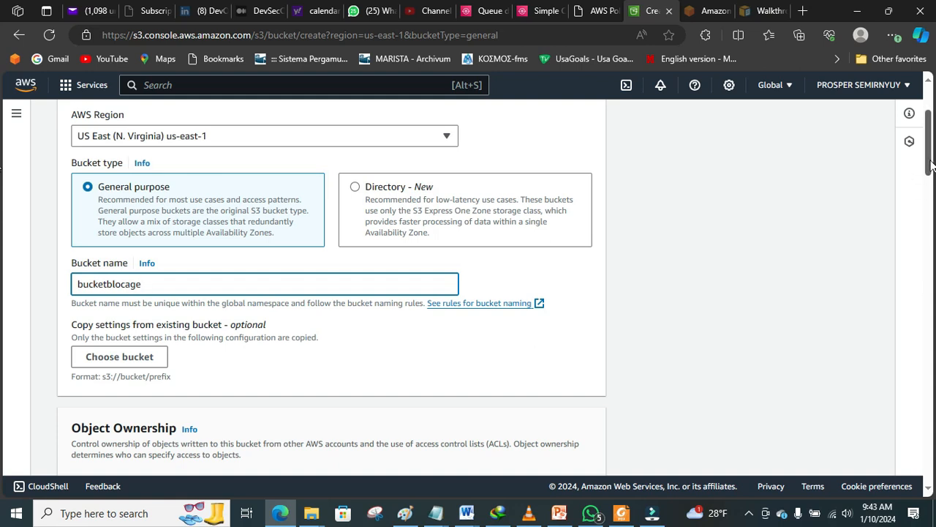
{"action": "scroll", "coordinate": [1, 214], "scroll_direction": "down", "scroll_amount": 15}
{"action": "scroll", "coordinate": [2, 444], "scroll_direction": "down", "scroll_amount": 3}
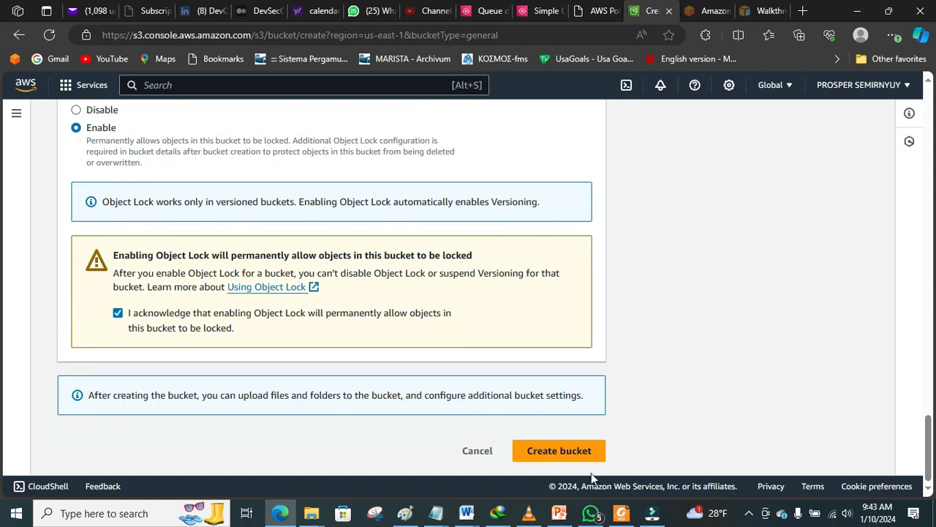
Step: Create bucketblocage, then scroll its Properties tab to the Object Lock section
{"action": "left_click", "coordinate": [566, 448]}
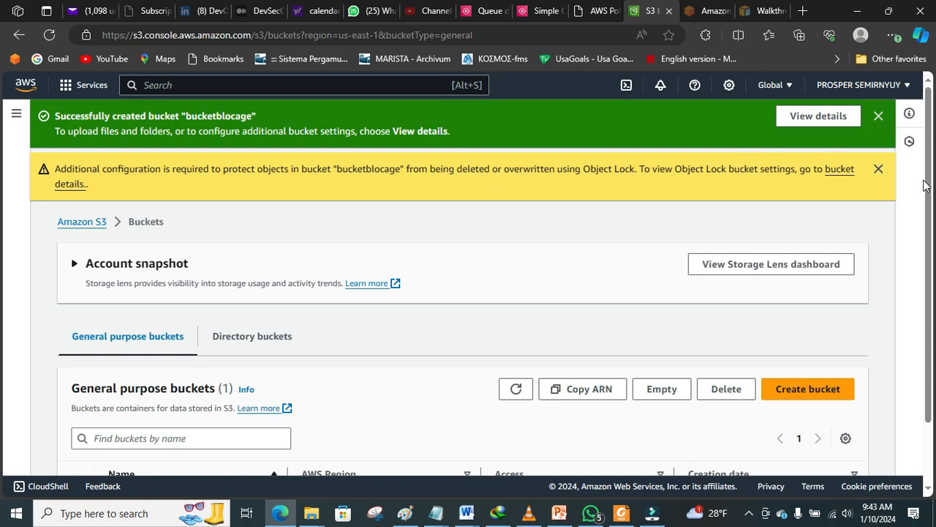
{"action": "left_click_drag", "start_coordinate": [929, 169], "coordinate": [934, 261]}
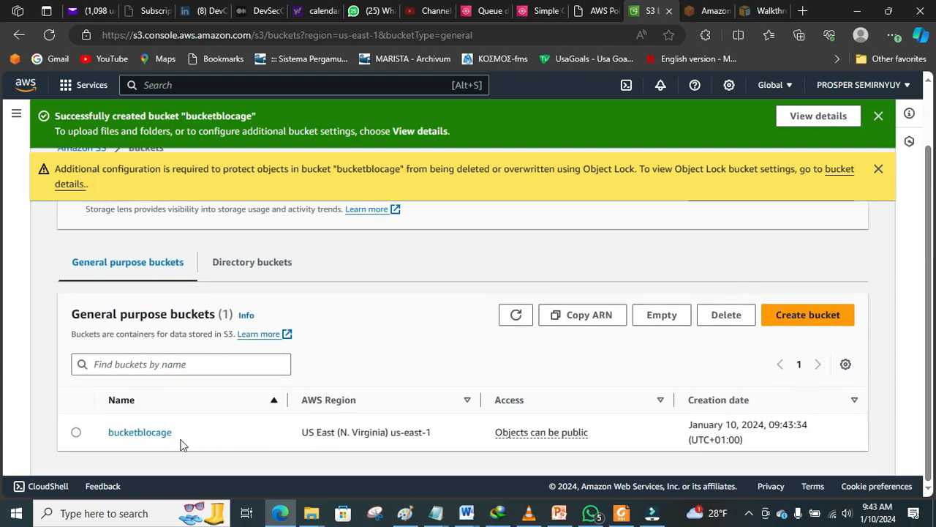
{"action": "left_click", "coordinate": [143, 433]}
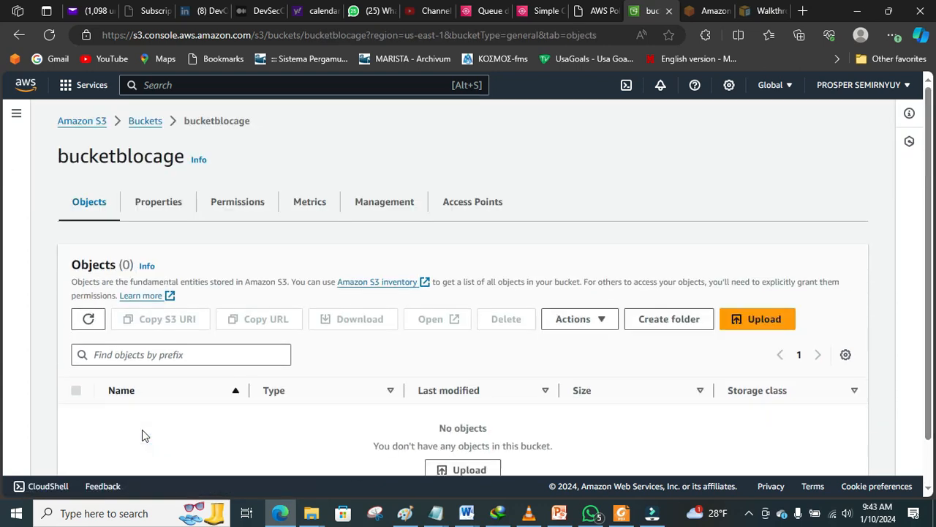
{"action": "left_click", "coordinate": [154, 198]}
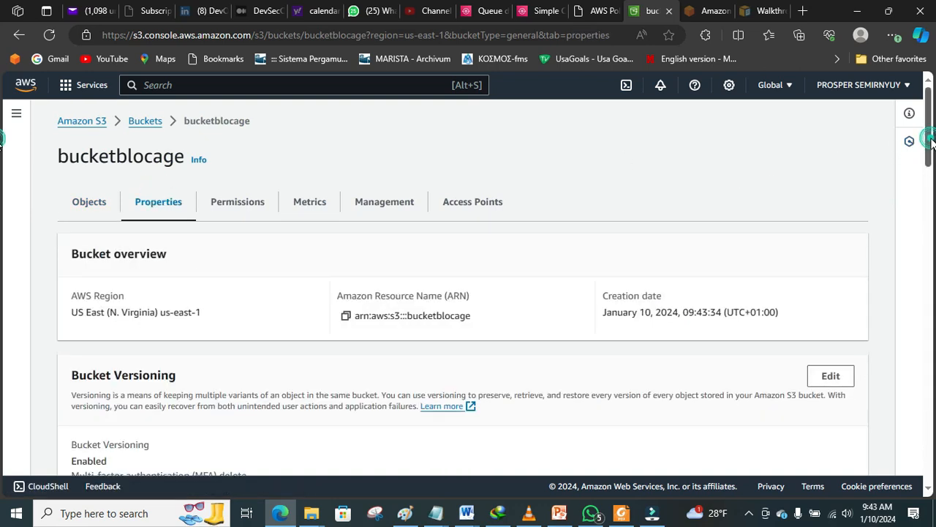
{"action": "scroll", "coordinate": [2, 271], "scroll_direction": "down", "scroll_amount": 10}
{"action": "scroll", "coordinate": [2, 272], "scroll_direction": "up", "scroll_amount": 2}
{"action": "scroll", "coordinate": [2, 307], "scroll_direction": "down", "scroll_amount": 8}
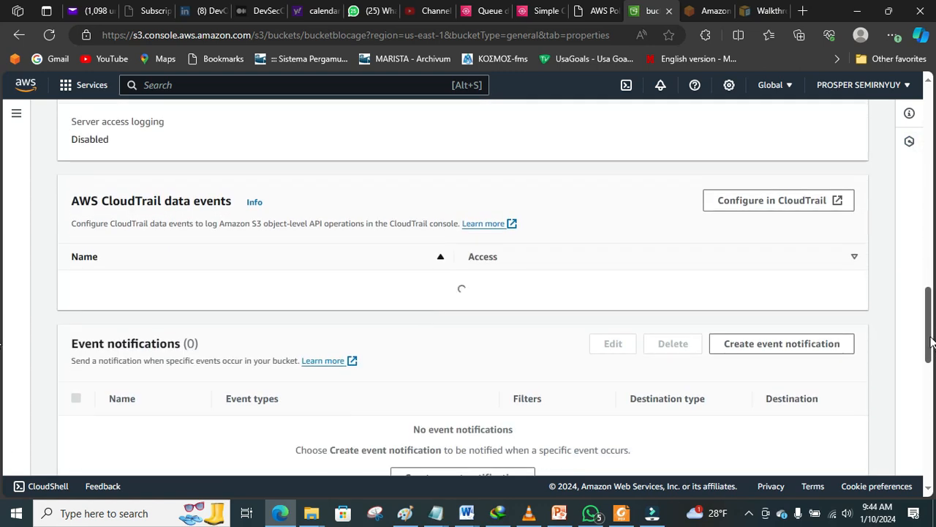
{"action": "scroll", "coordinate": [932, 342], "scroll_direction": "down", "scroll_amount": 7}
{"action": "scroll", "coordinate": [1, 439], "scroll_direction": "down", "scroll_amount": 1}
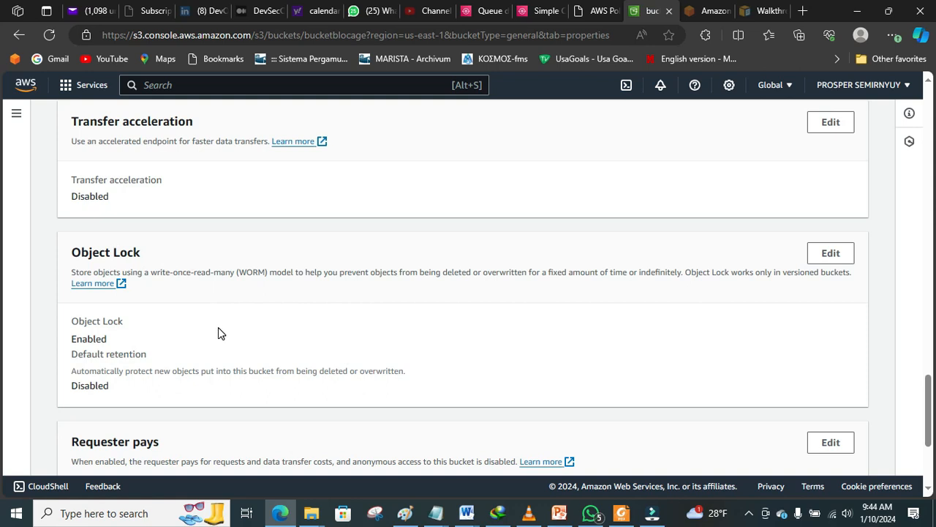
{"action": "scroll", "coordinate": [819, 257], "scroll_direction": "up", "scroll_amount": 1}
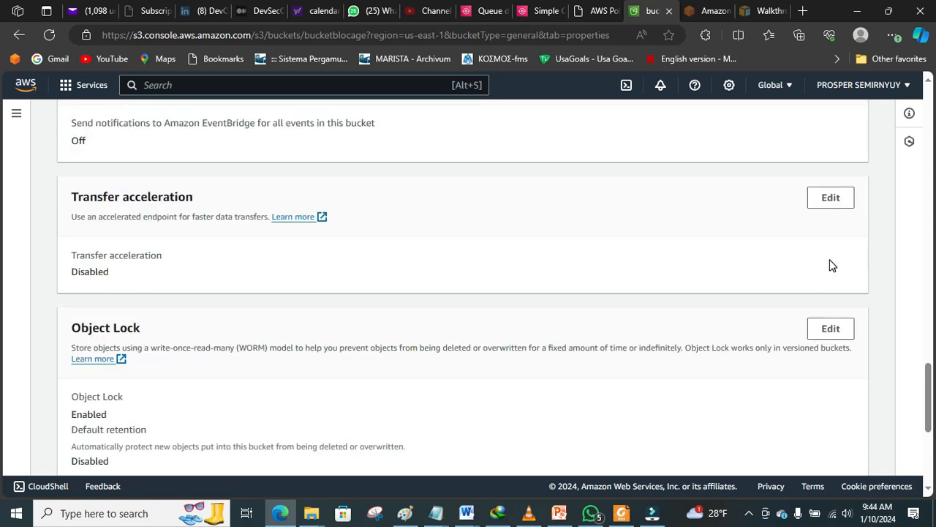
{"action": "left_click_drag", "start_coordinate": [932, 384], "coordinate": [934, 397]}
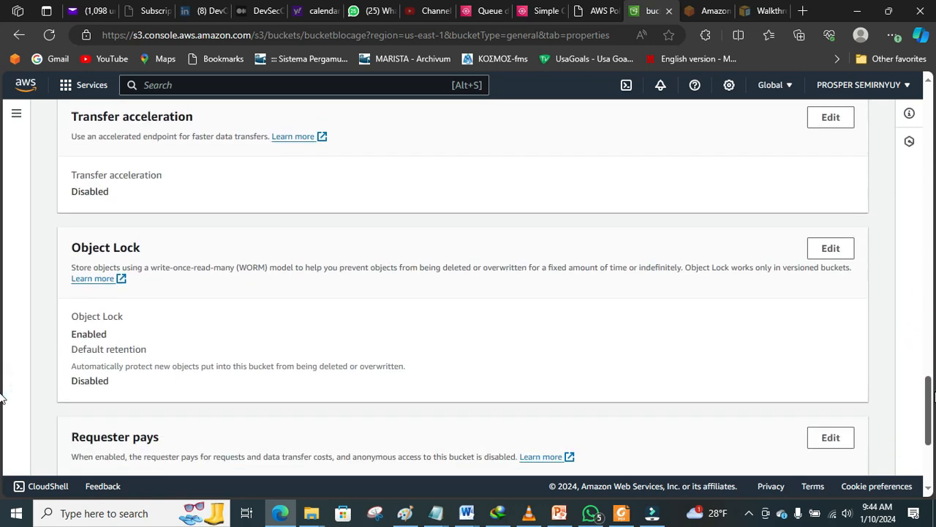
{"action": "left_click", "coordinate": [831, 250]}
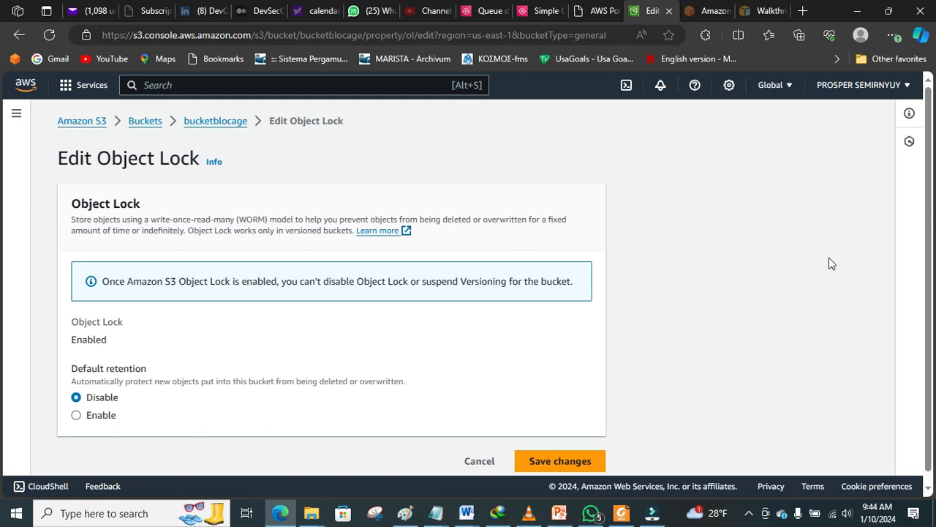
{"action": "scroll", "coordinate": [927, 282], "scroll_direction": "down", "scroll_amount": 1}
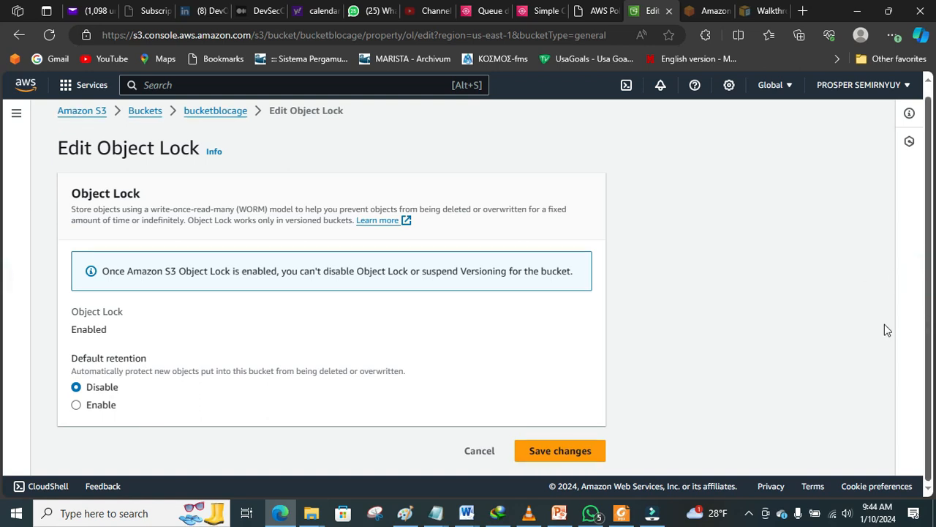
{"action": "left_click", "coordinate": [77, 406]}
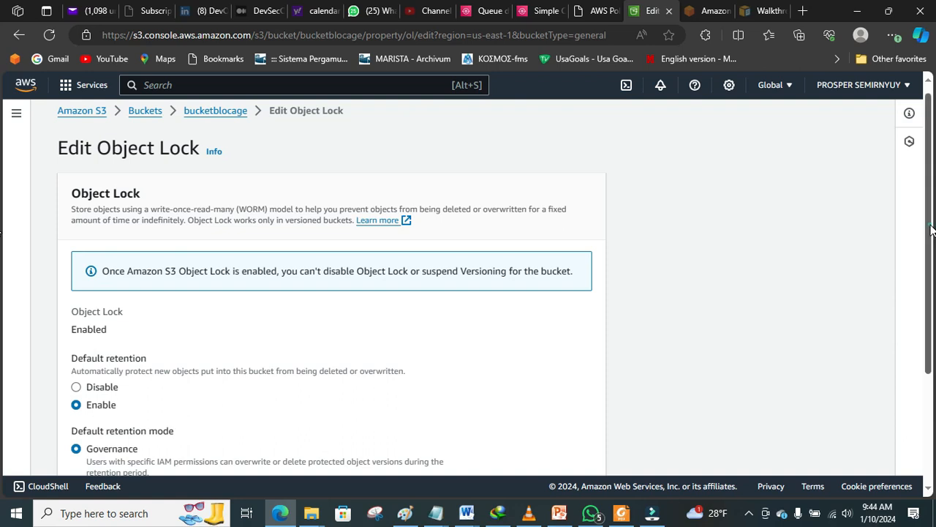
{"action": "scroll", "coordinate": [930, 229], "scroll_direction": "down", "scroll_amount": 3}
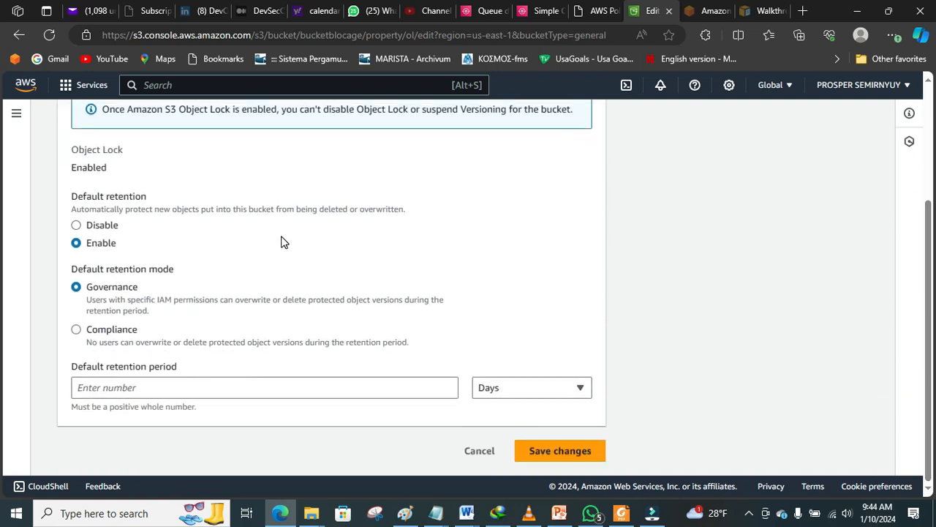
{"action": "left_click", "coordinate": [78, 330]}
{"action": "left_click", "coordinate": [553, 389]}
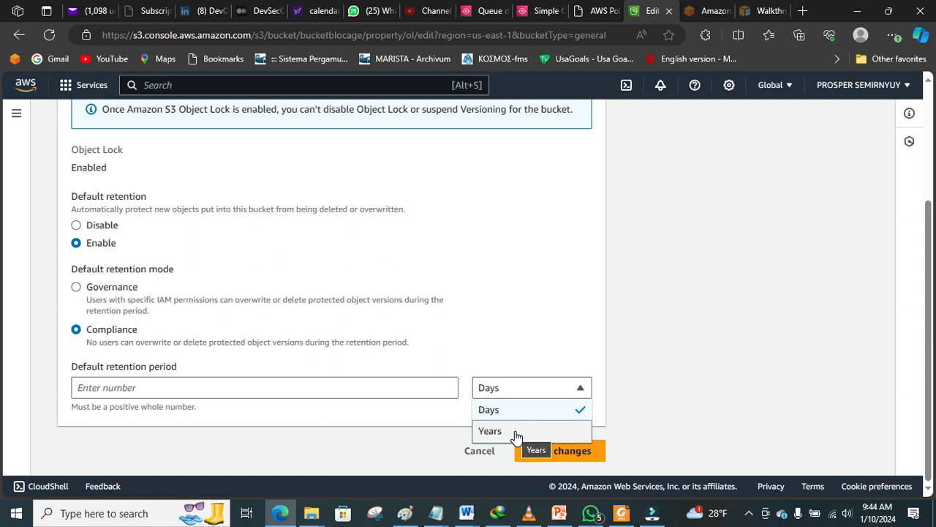
{"action": "left_click", "coordinate": [558, 319]}
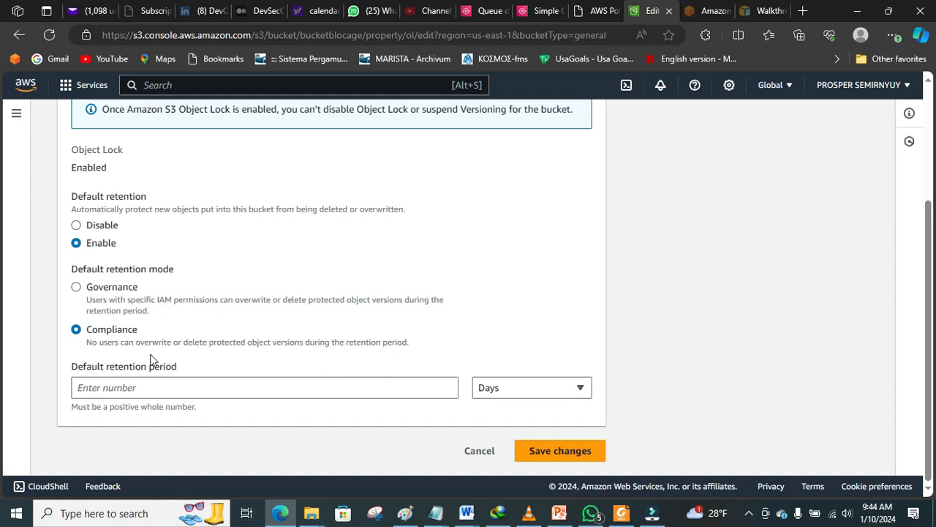
{"action": "left_click", "coordinate": [119, 290]}
{"action": "left_click", "coordinate": [477, 450]}
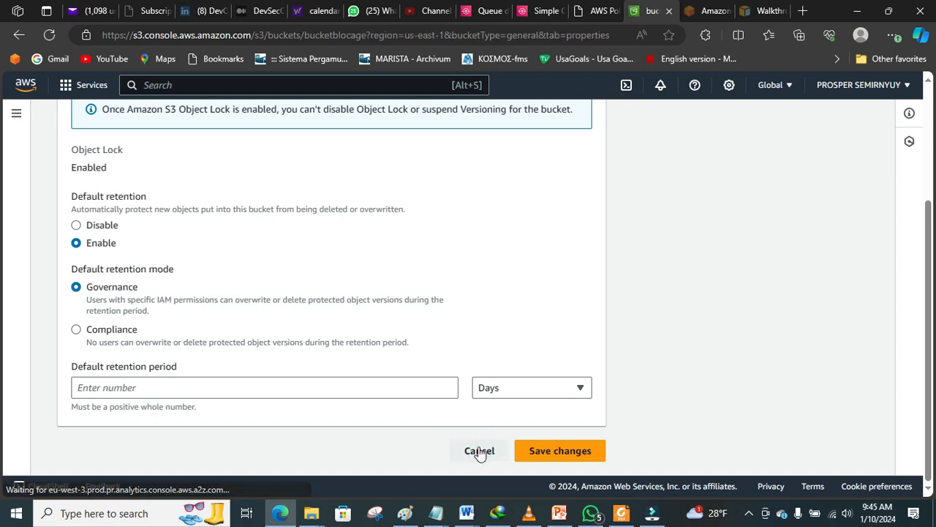
Step: Switch from the S3 slides to the Identity & Access Management presentation in Foxit
{"action": "left_click", "coordinate": [558, 515]}
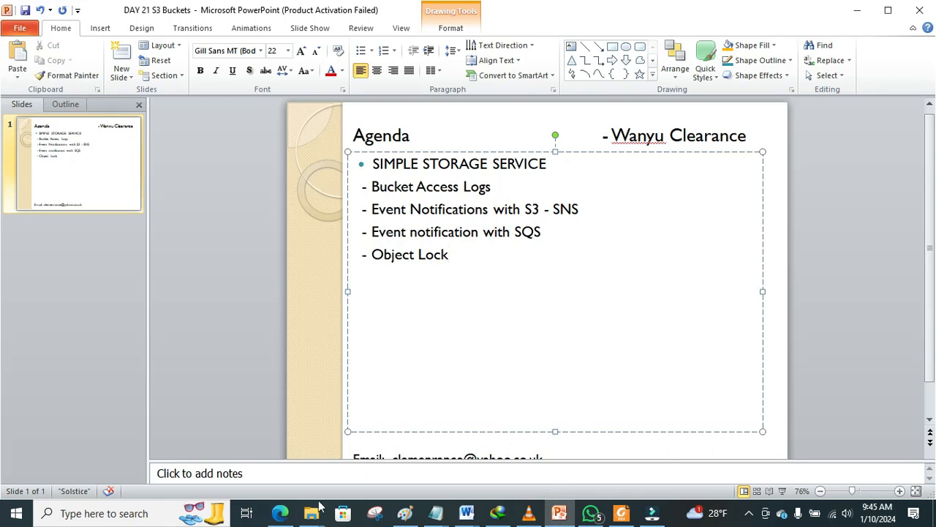
{"action": "left_click", "coordinate": [281, 516]}
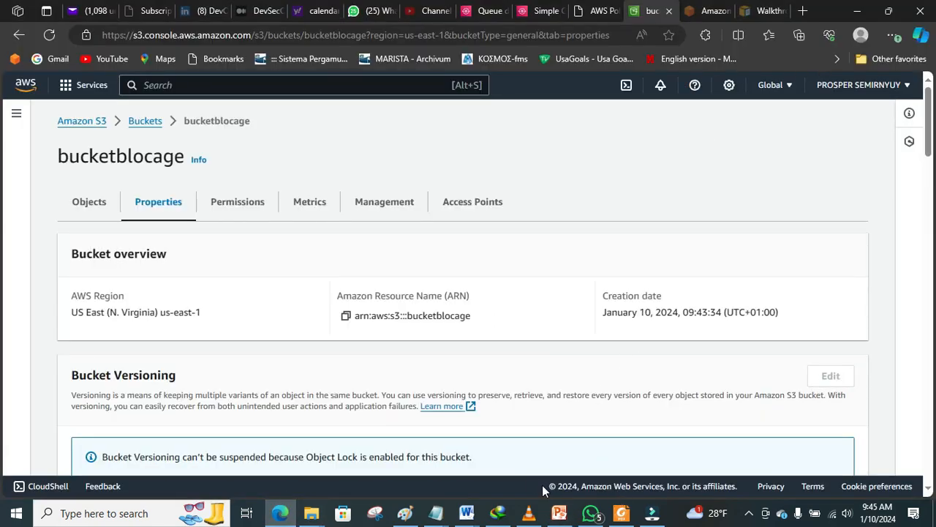
{"action": "left_click", "coordinate": [621, 514]}
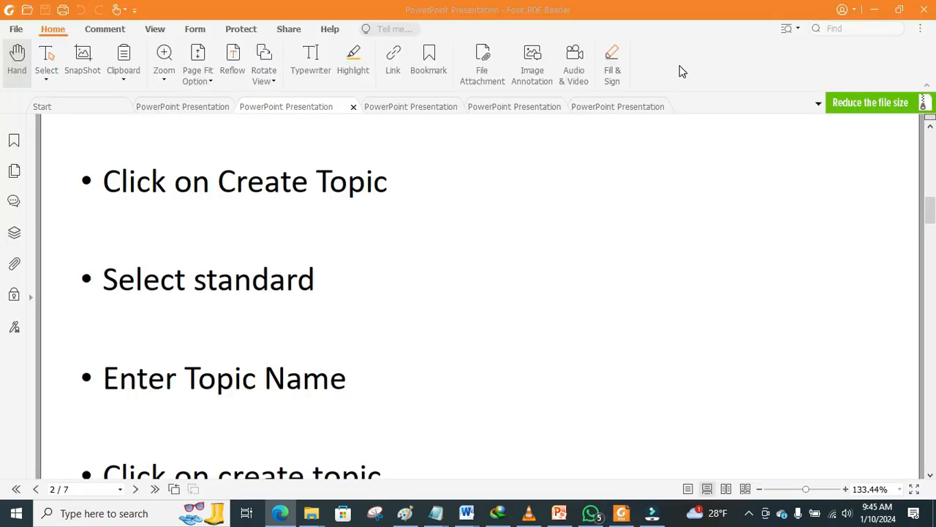
{"action": "left_click", "coordinate": [609, 107]}
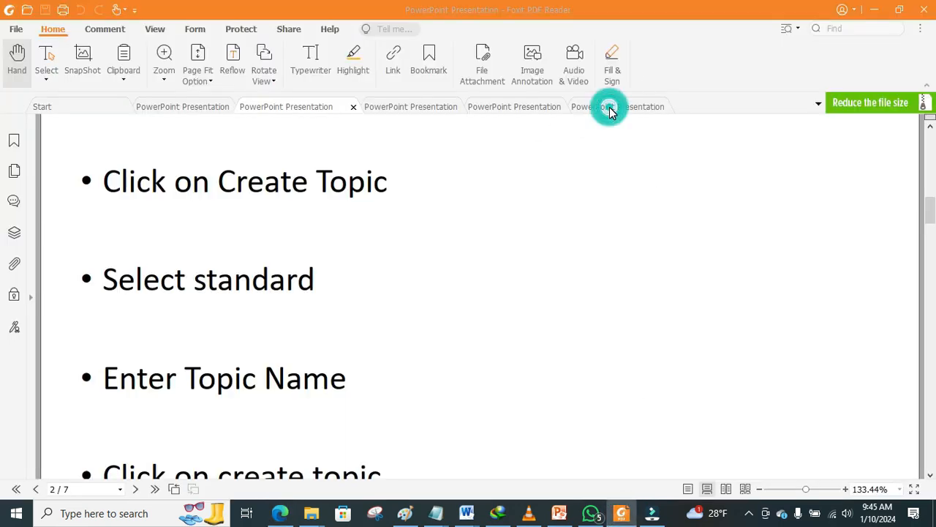